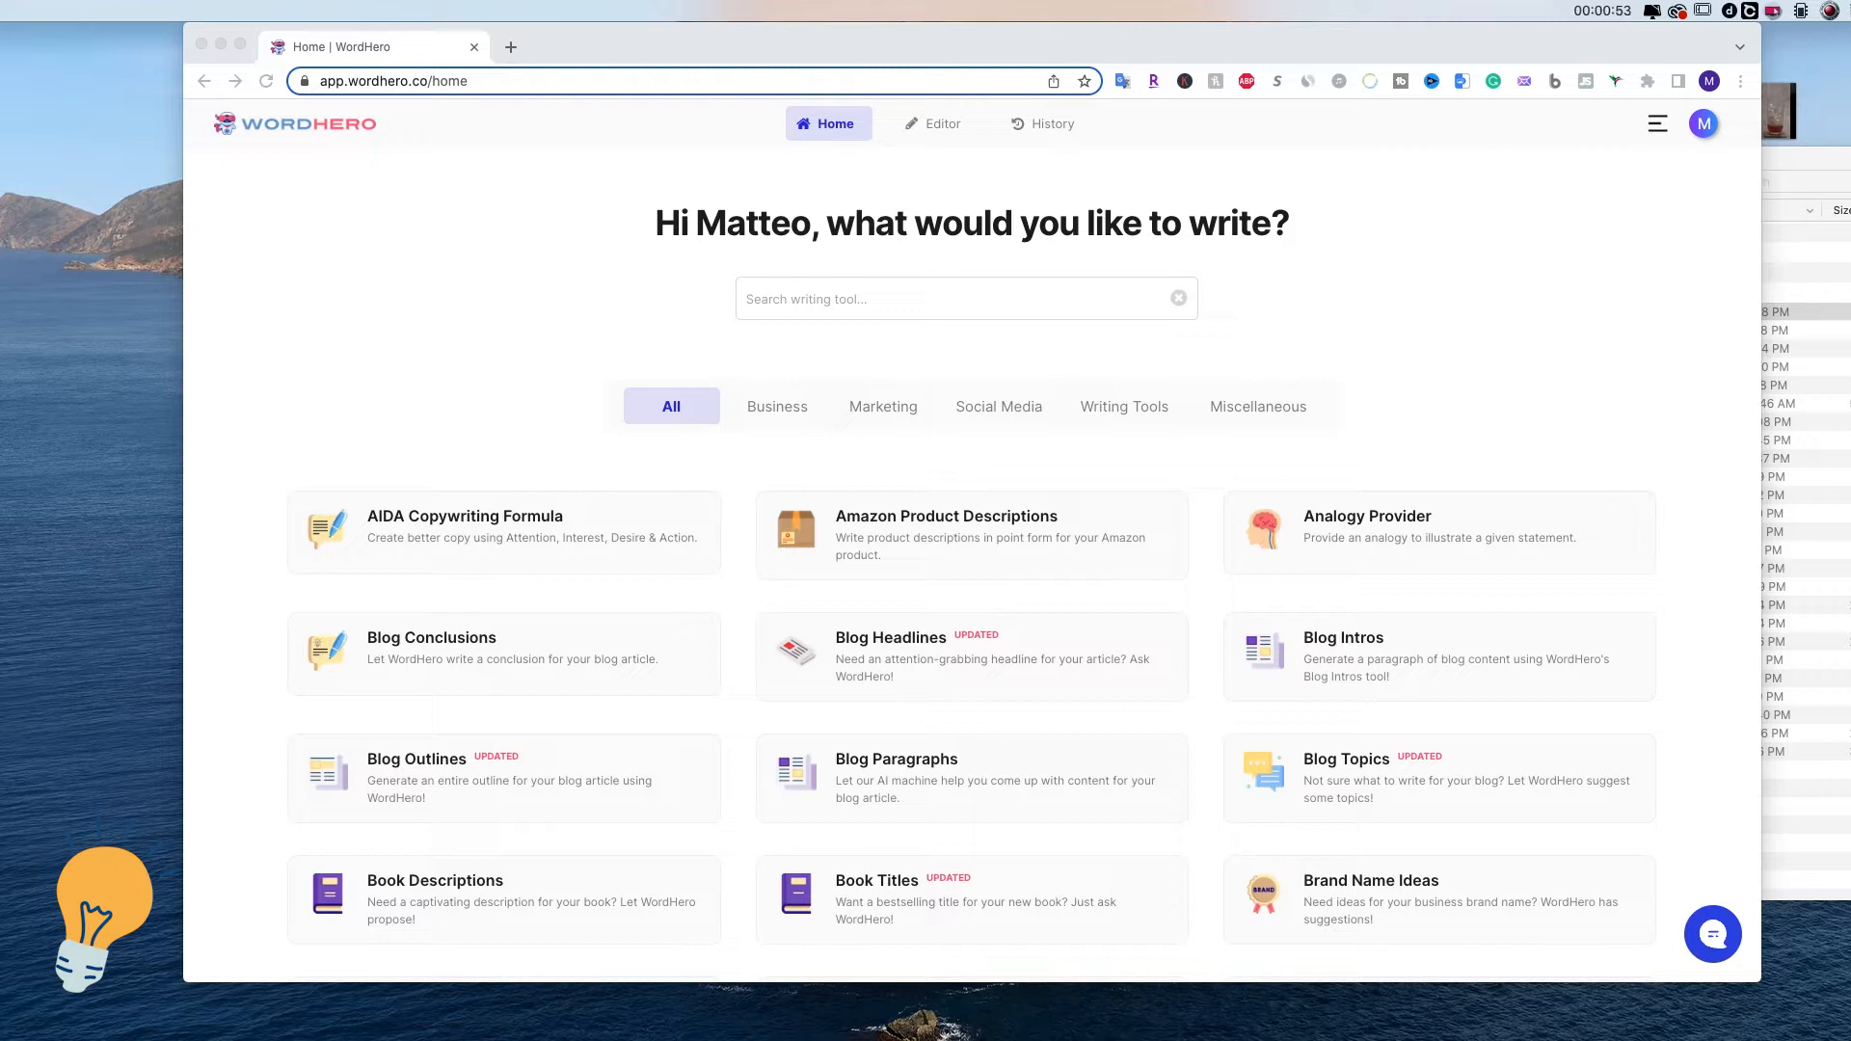
# Open the AppSumo website in a new browser tab.
pyautogui.click(511, 47)
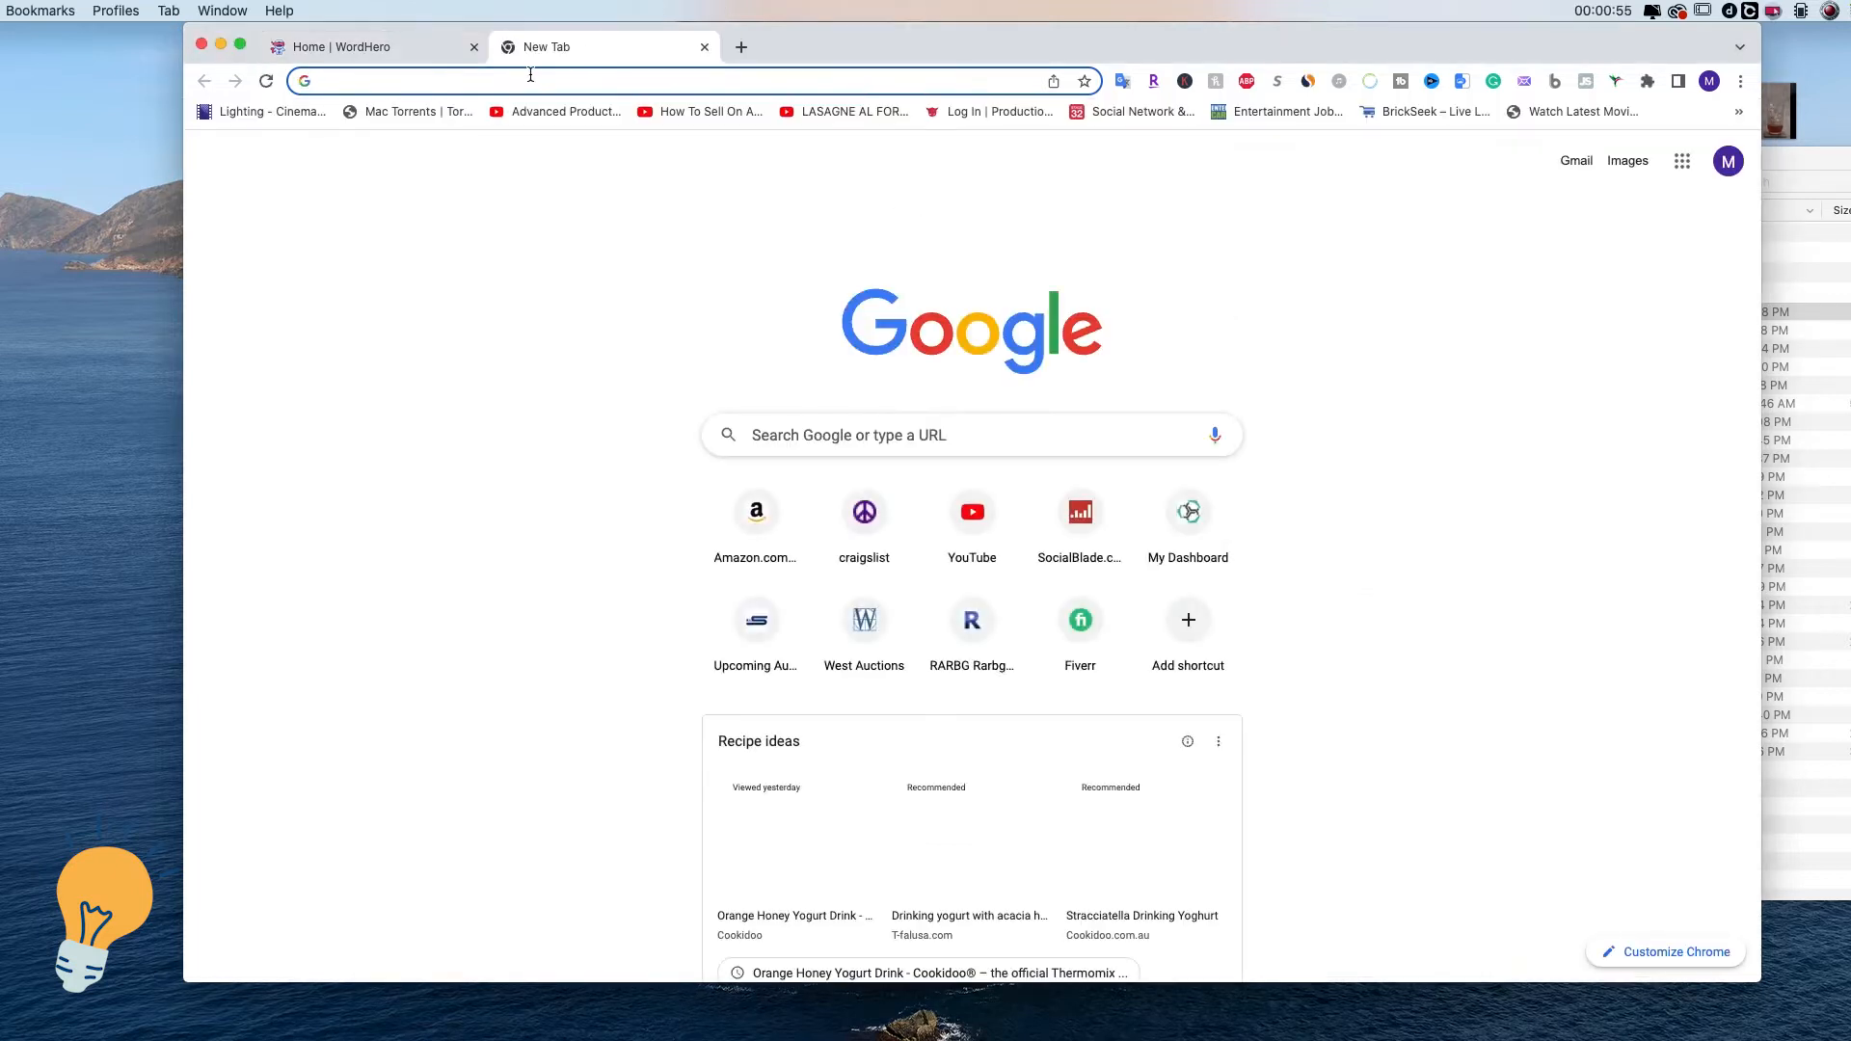
pyautogui.write('apps')
pyautogui.press('Return')
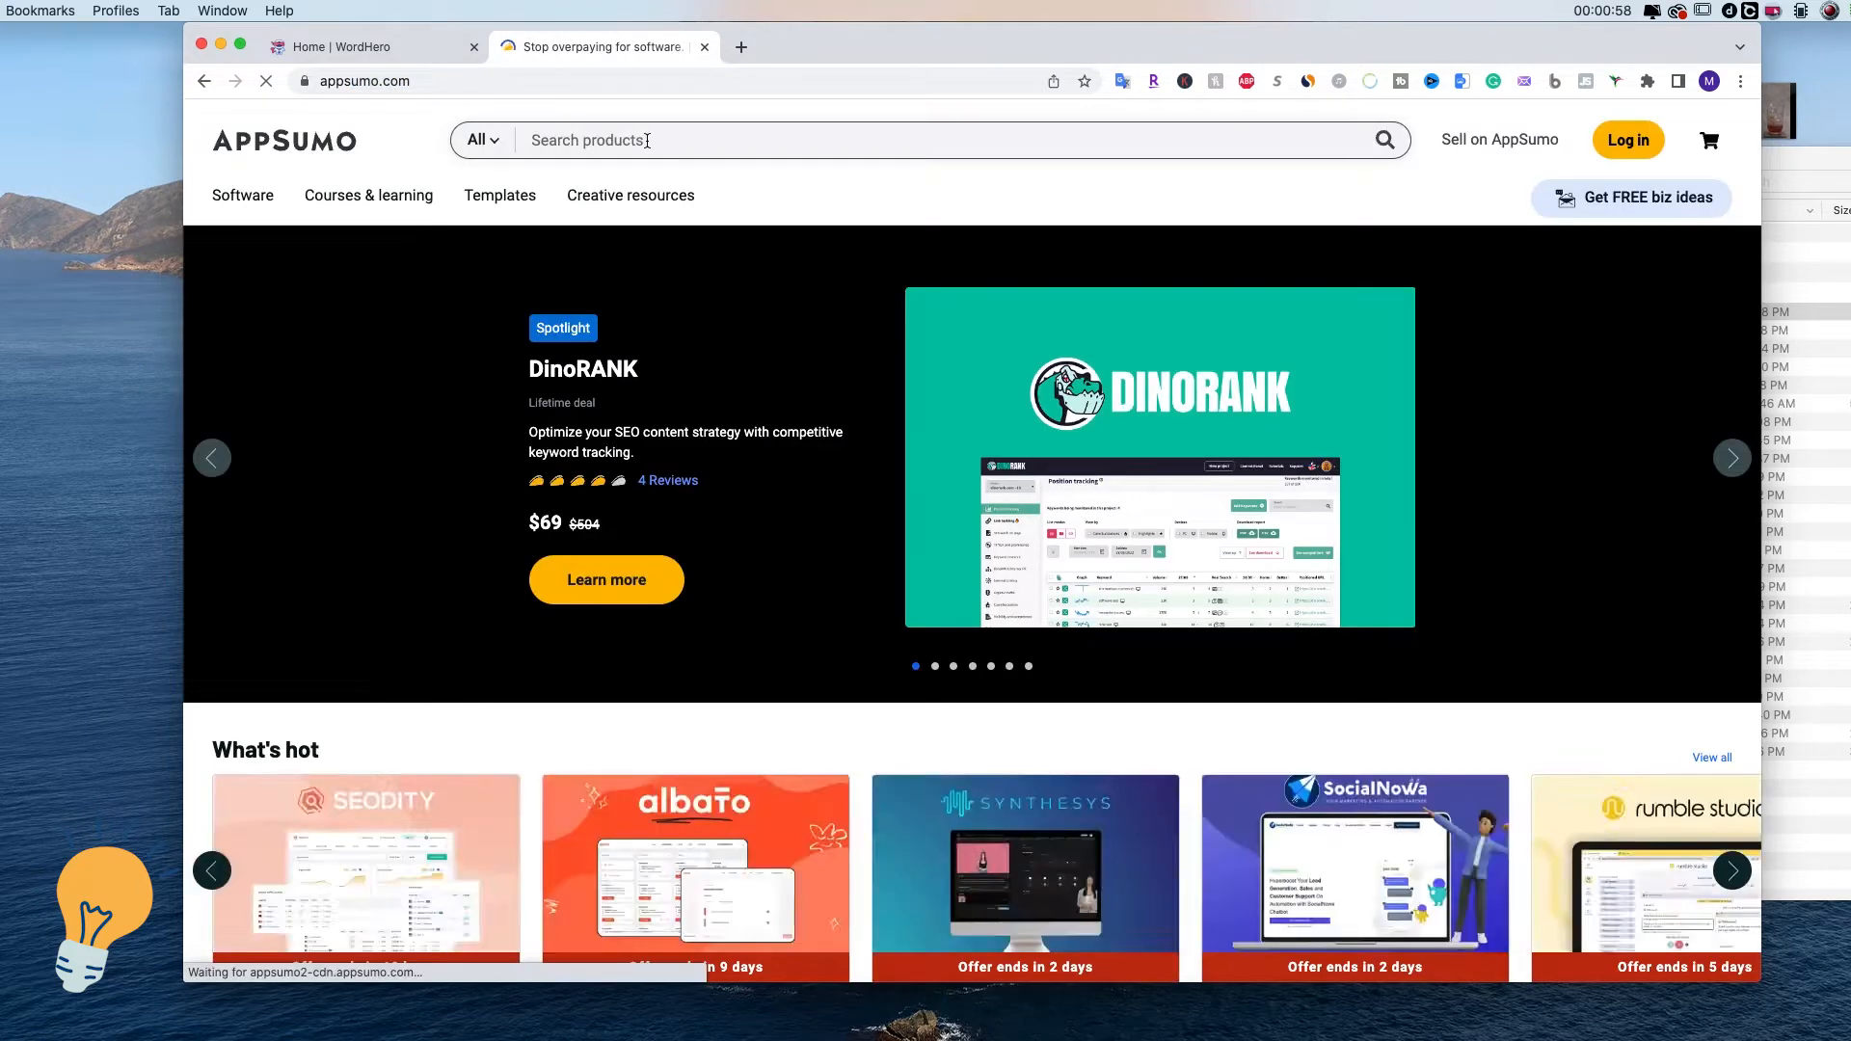
# Search AppSumo for "wordher" and open the WordHero - AI Content Writer product page.
pyautogui.click(647, 141)
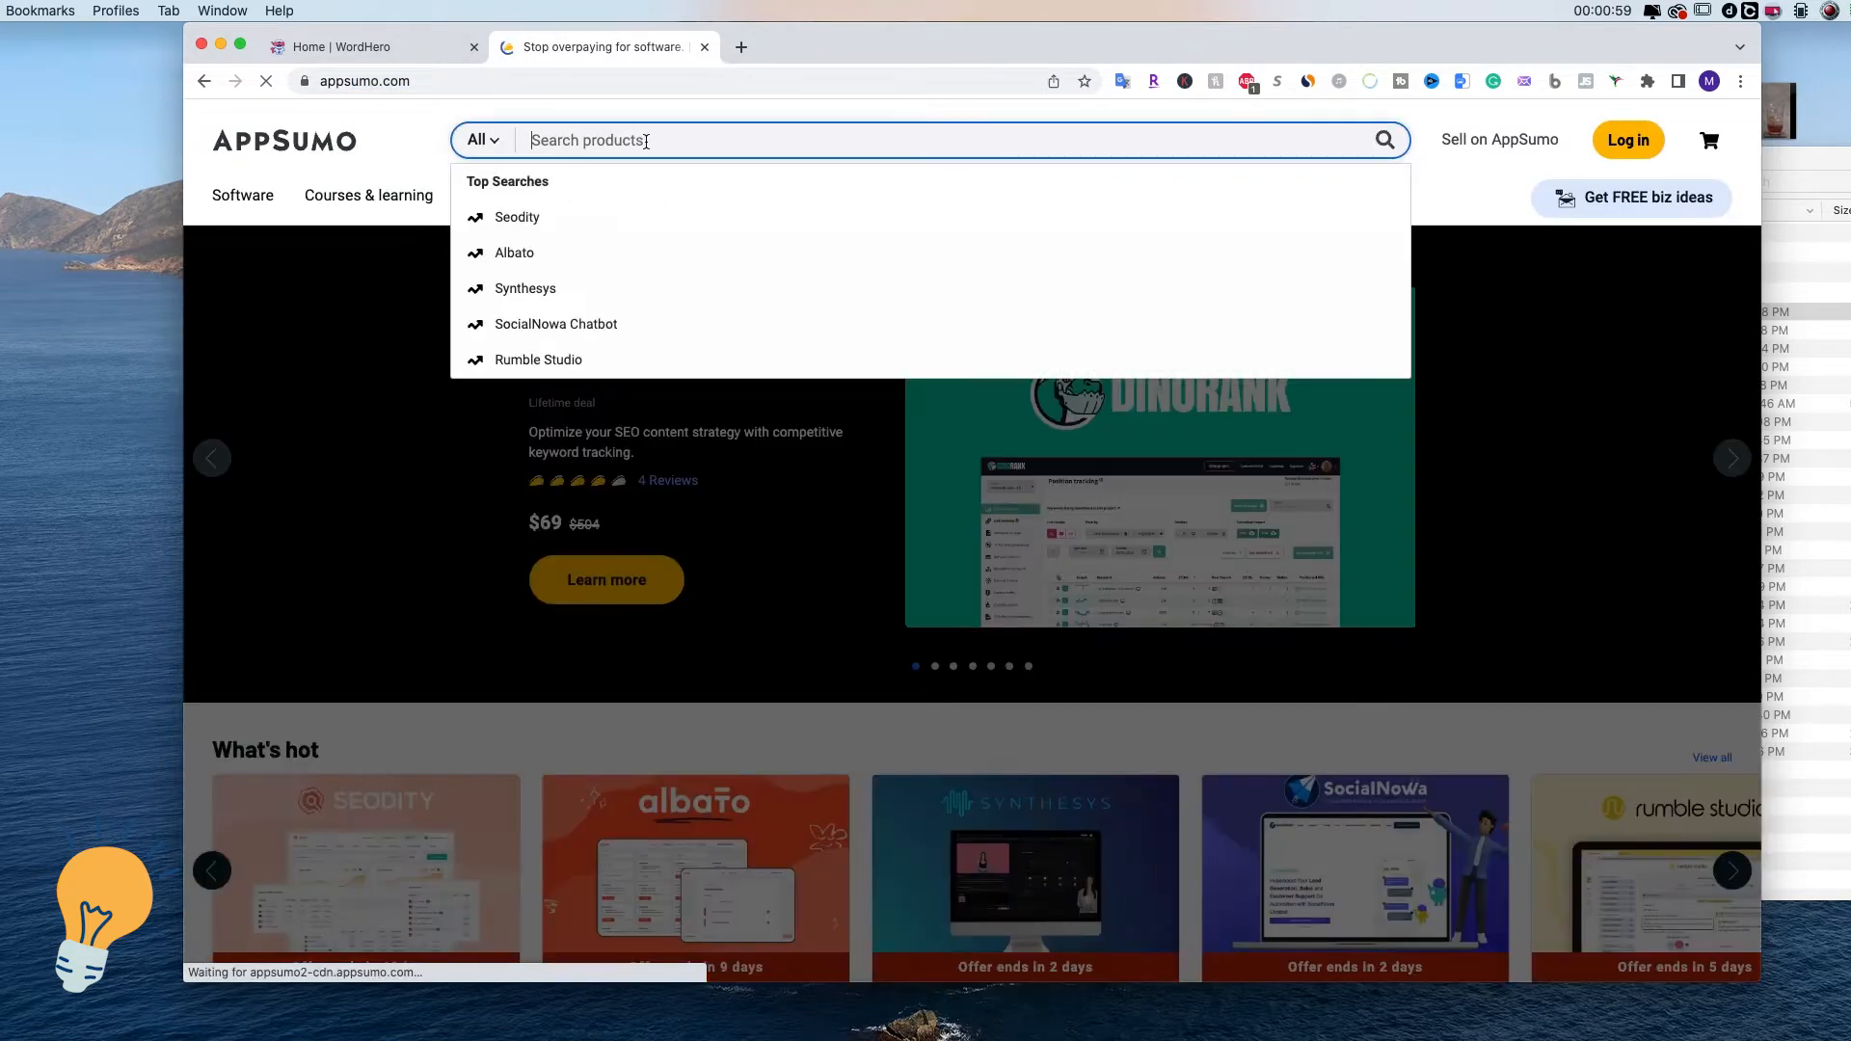
pyautogui.write('wordher')
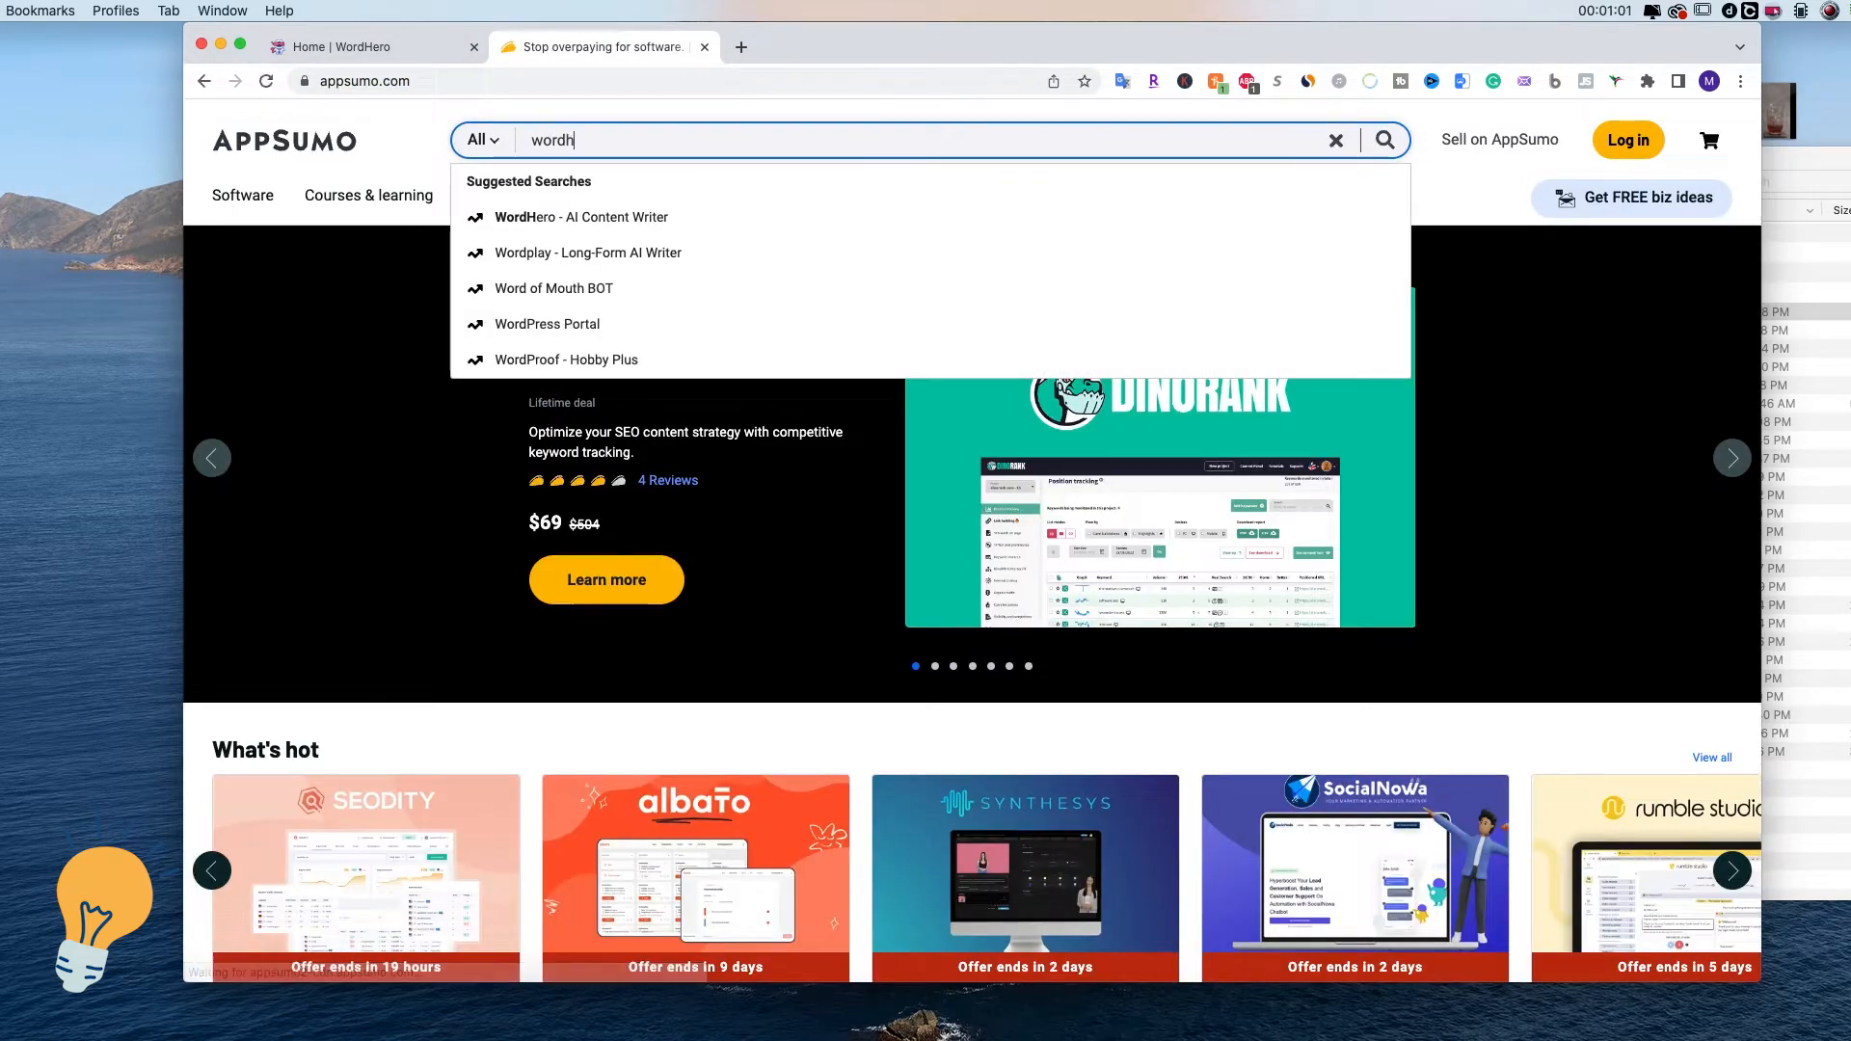
pyautogui.click(670, 218)
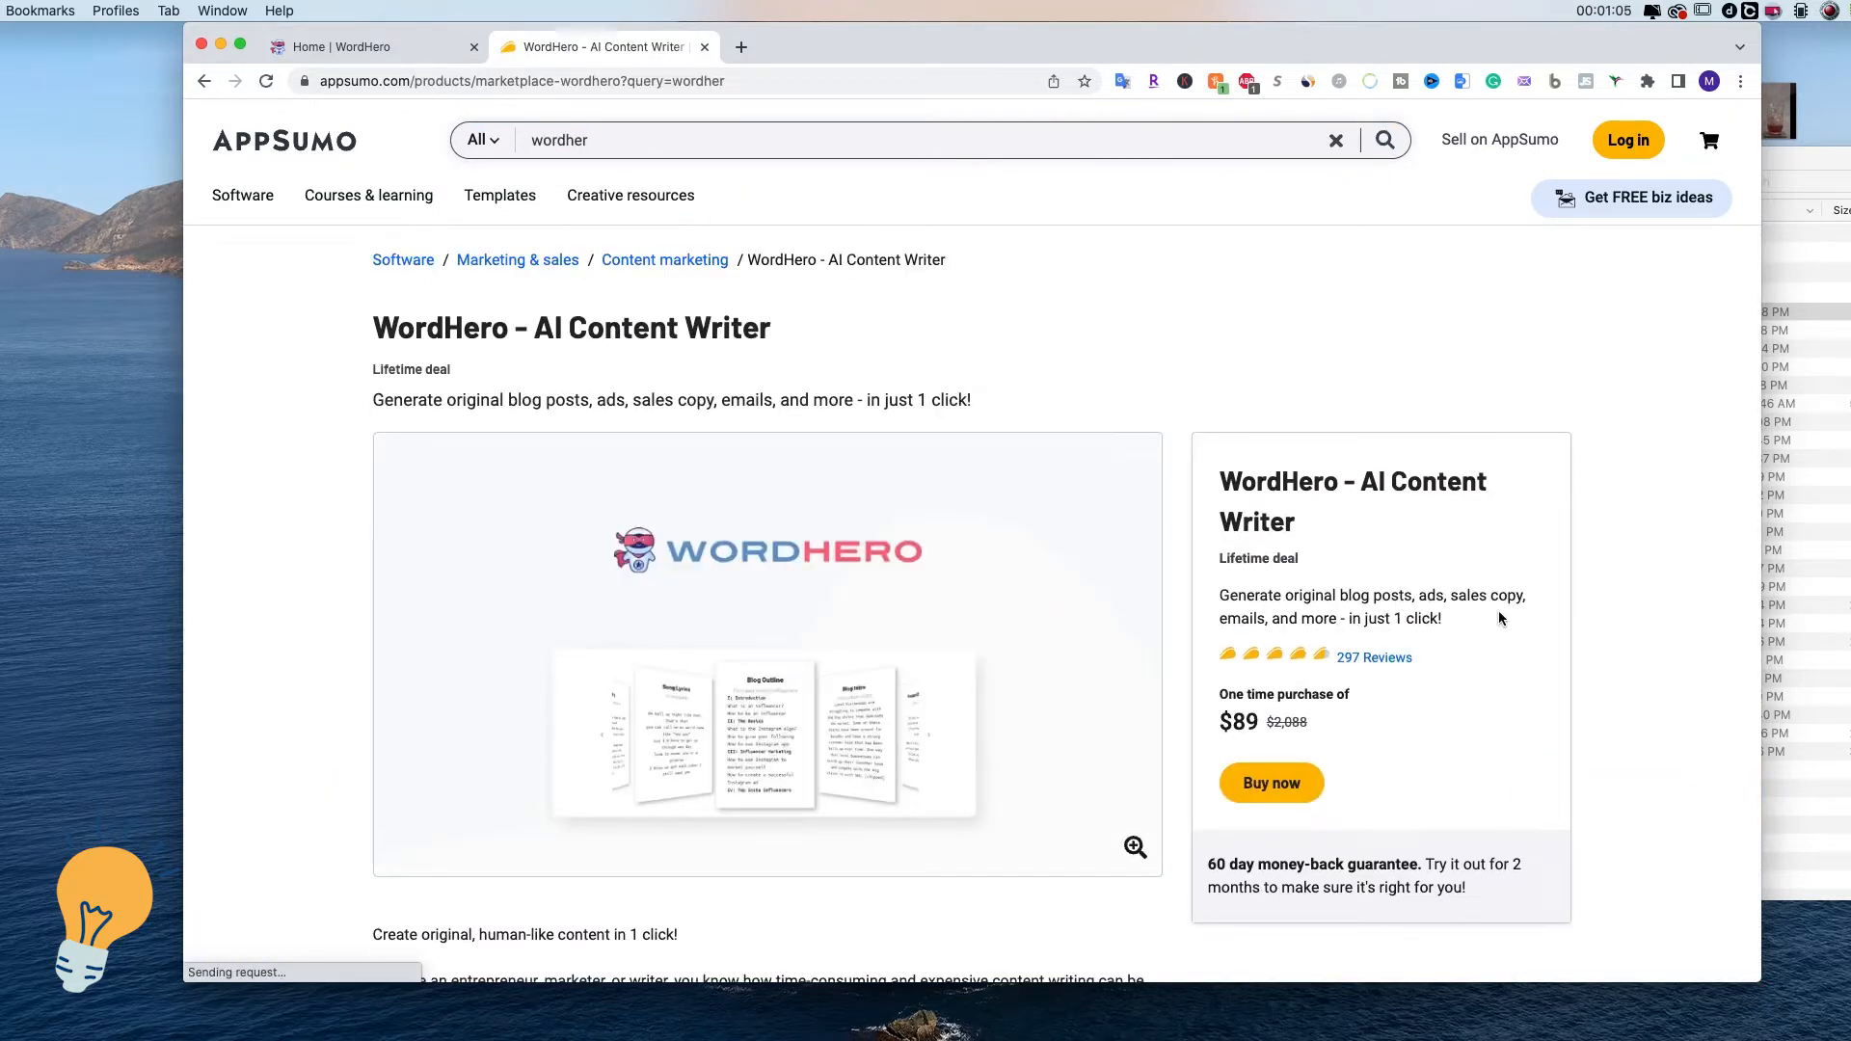
# Review the WordHero deal's description, one-time price, deal terms and plan features on its AppSumo page.
pyautogui.scroll(-2, 1270, 708)
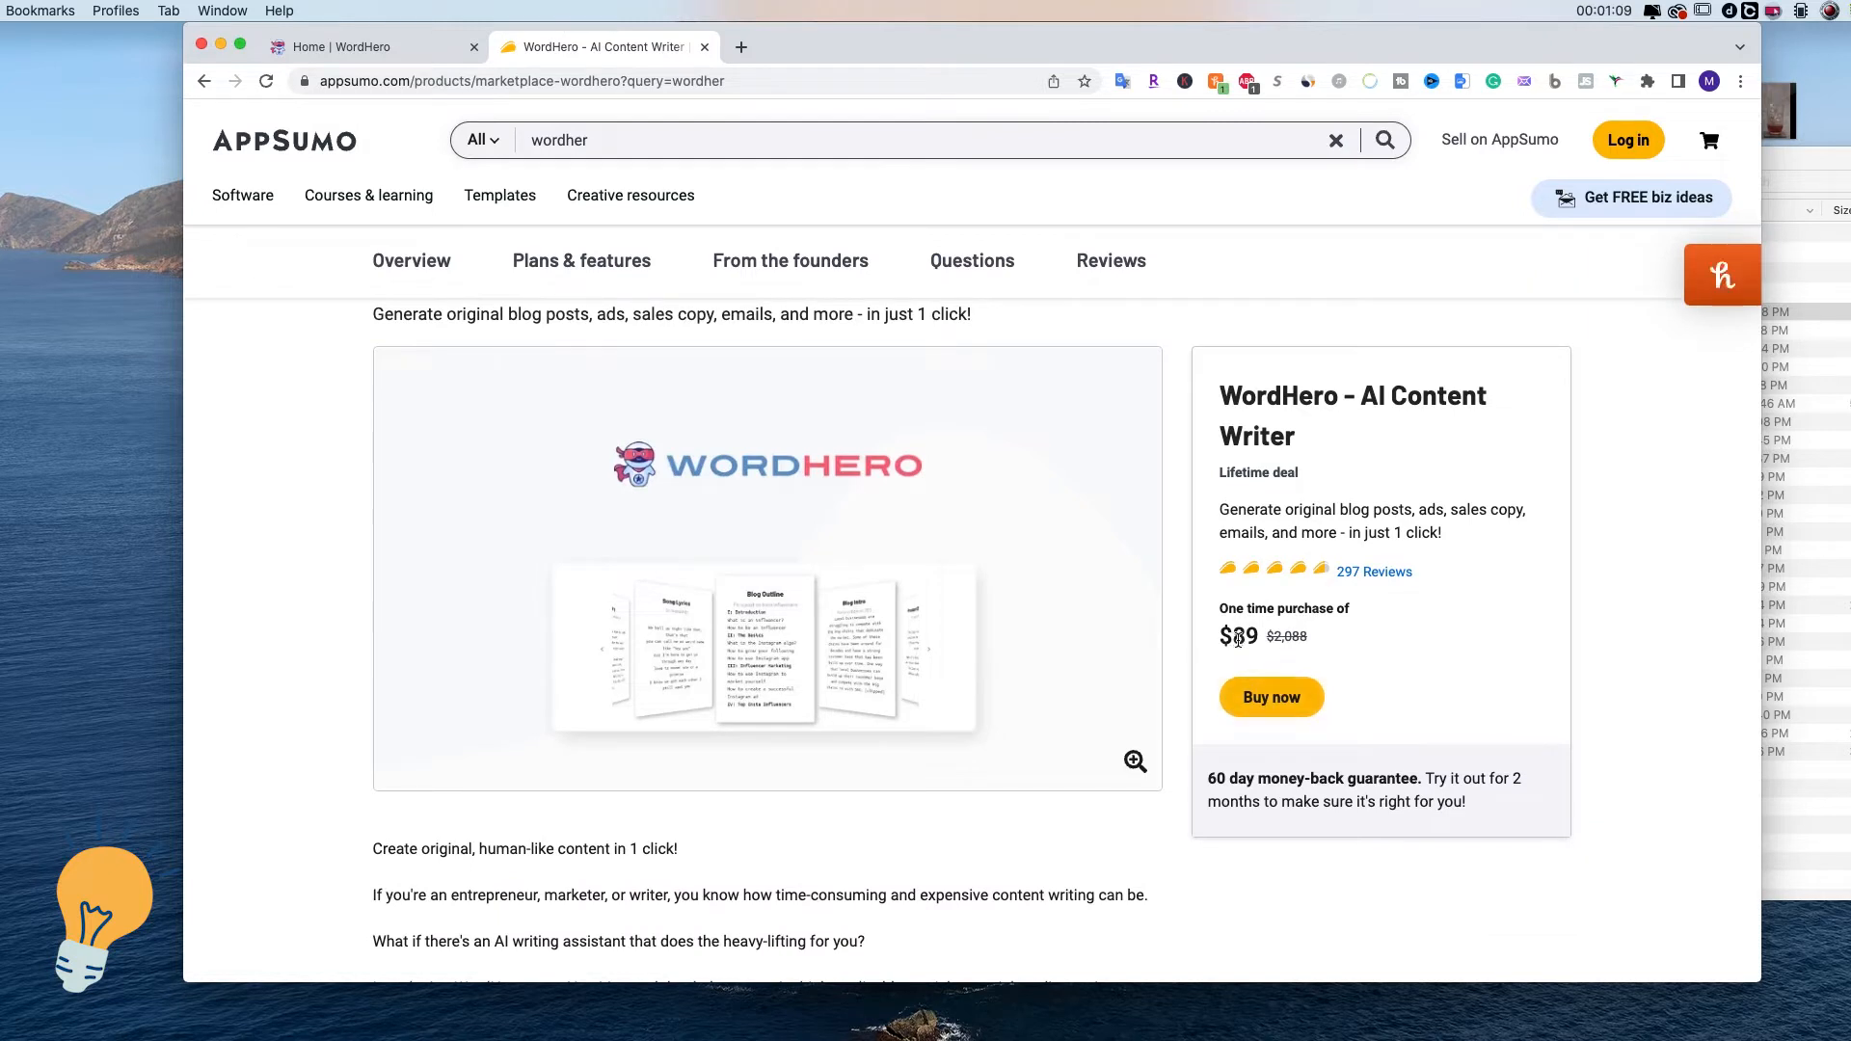
pyautogui.moveTo(1234, 644); pyautogui.dragTo(1264, 635)
pyautogui.scroll(-10, 1205, 634)
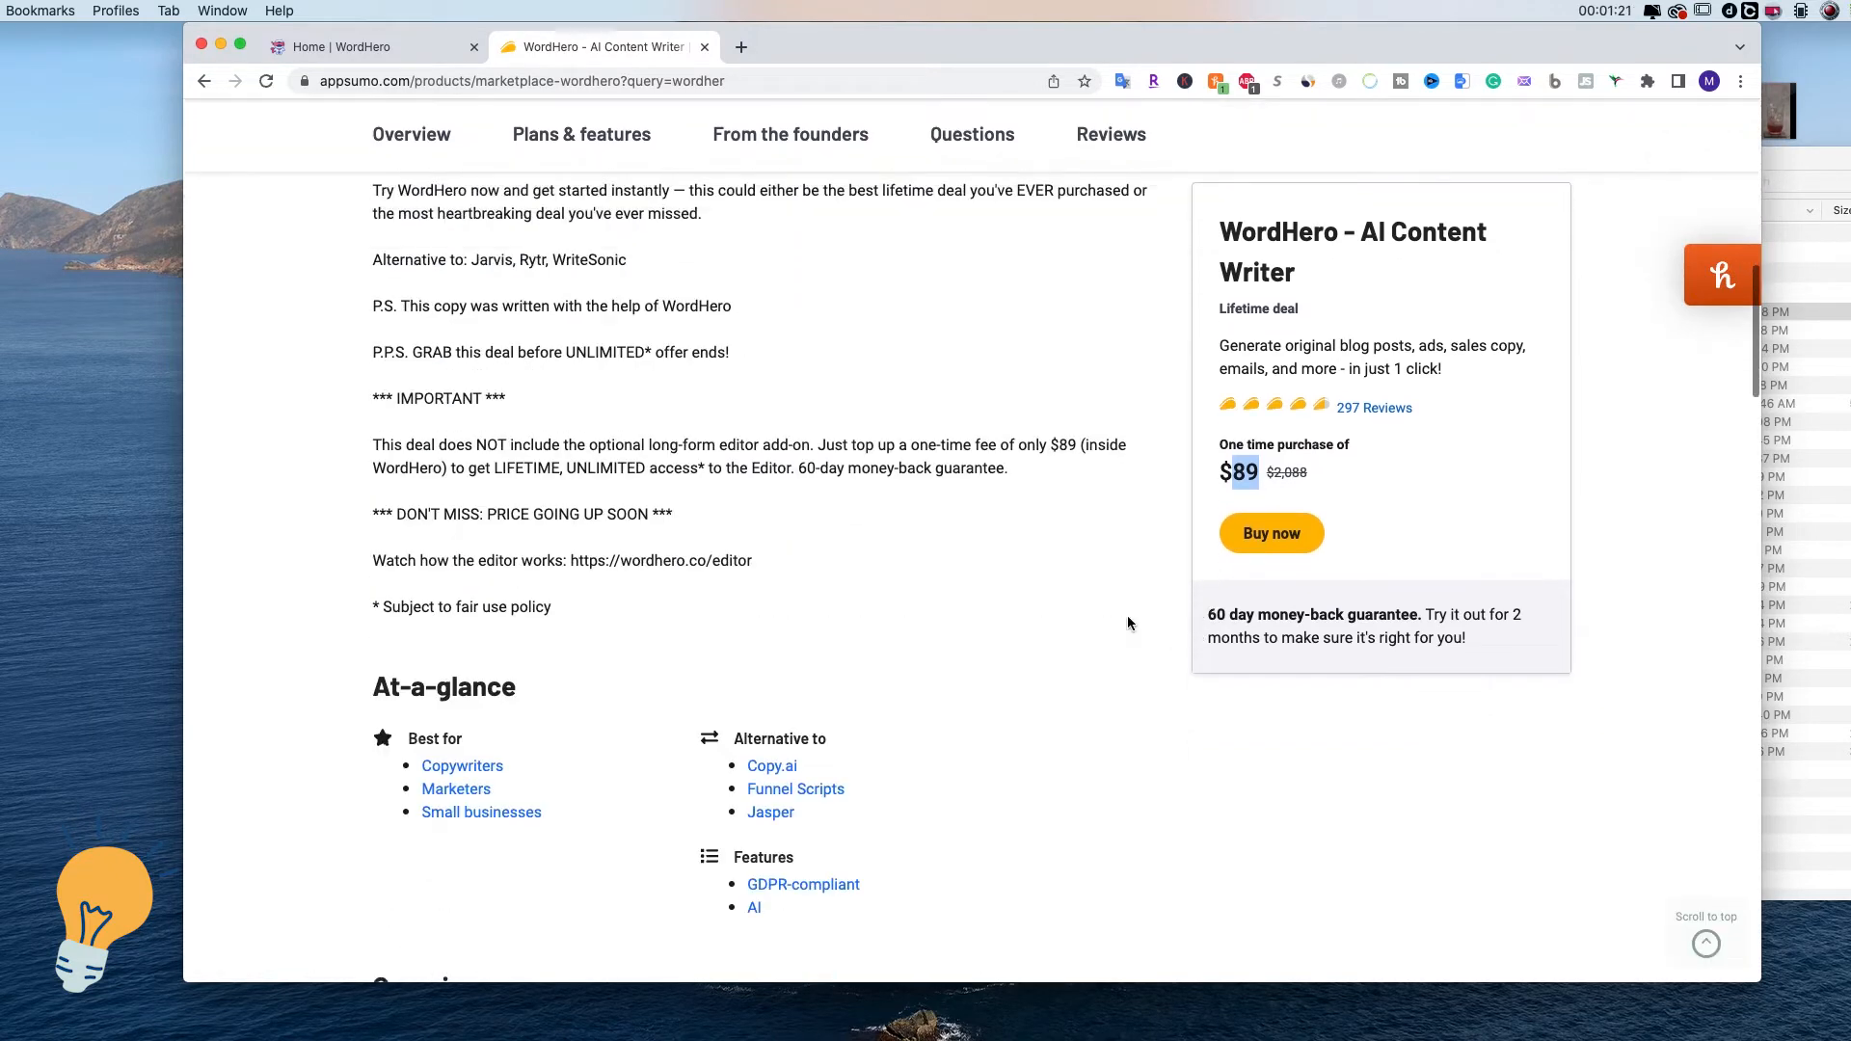
pyautogui.scroll(3, 1129, 621)
pyautogui.scroll(-15, 1130, 622)
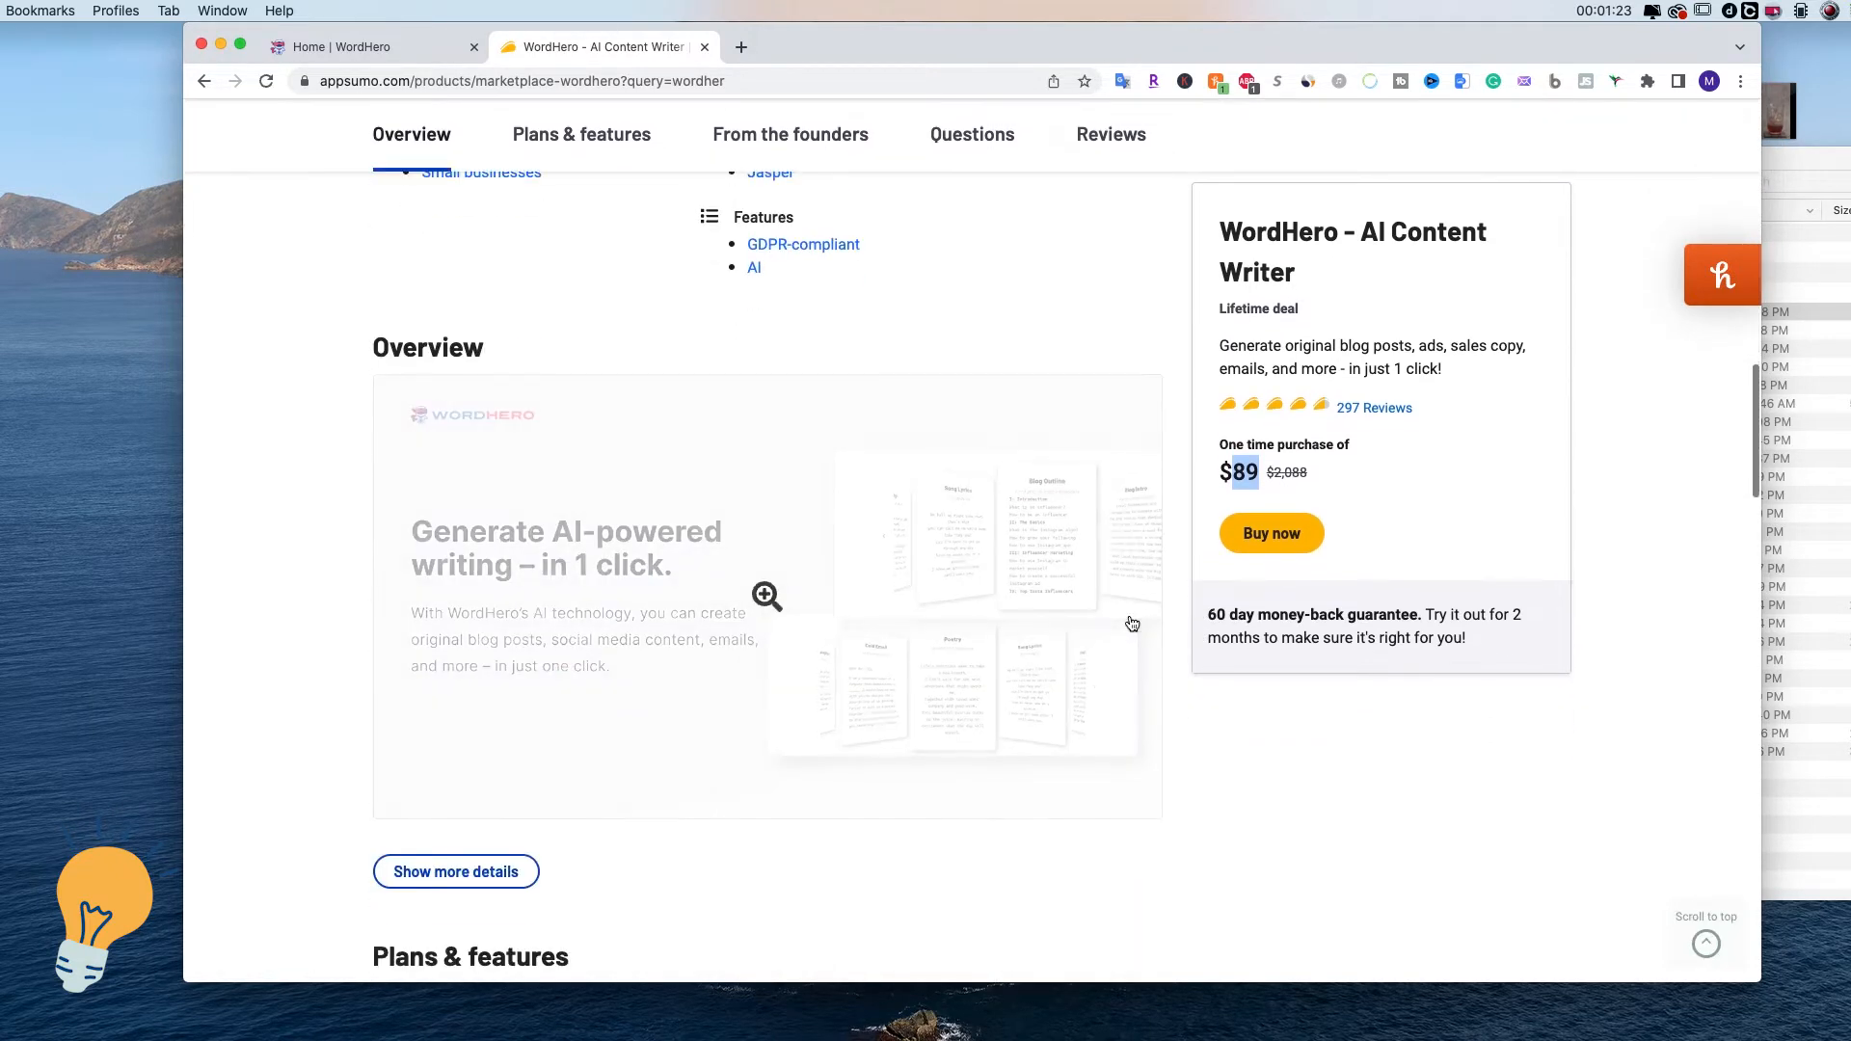
pyautogui.scroll(-3, 1129, 622)
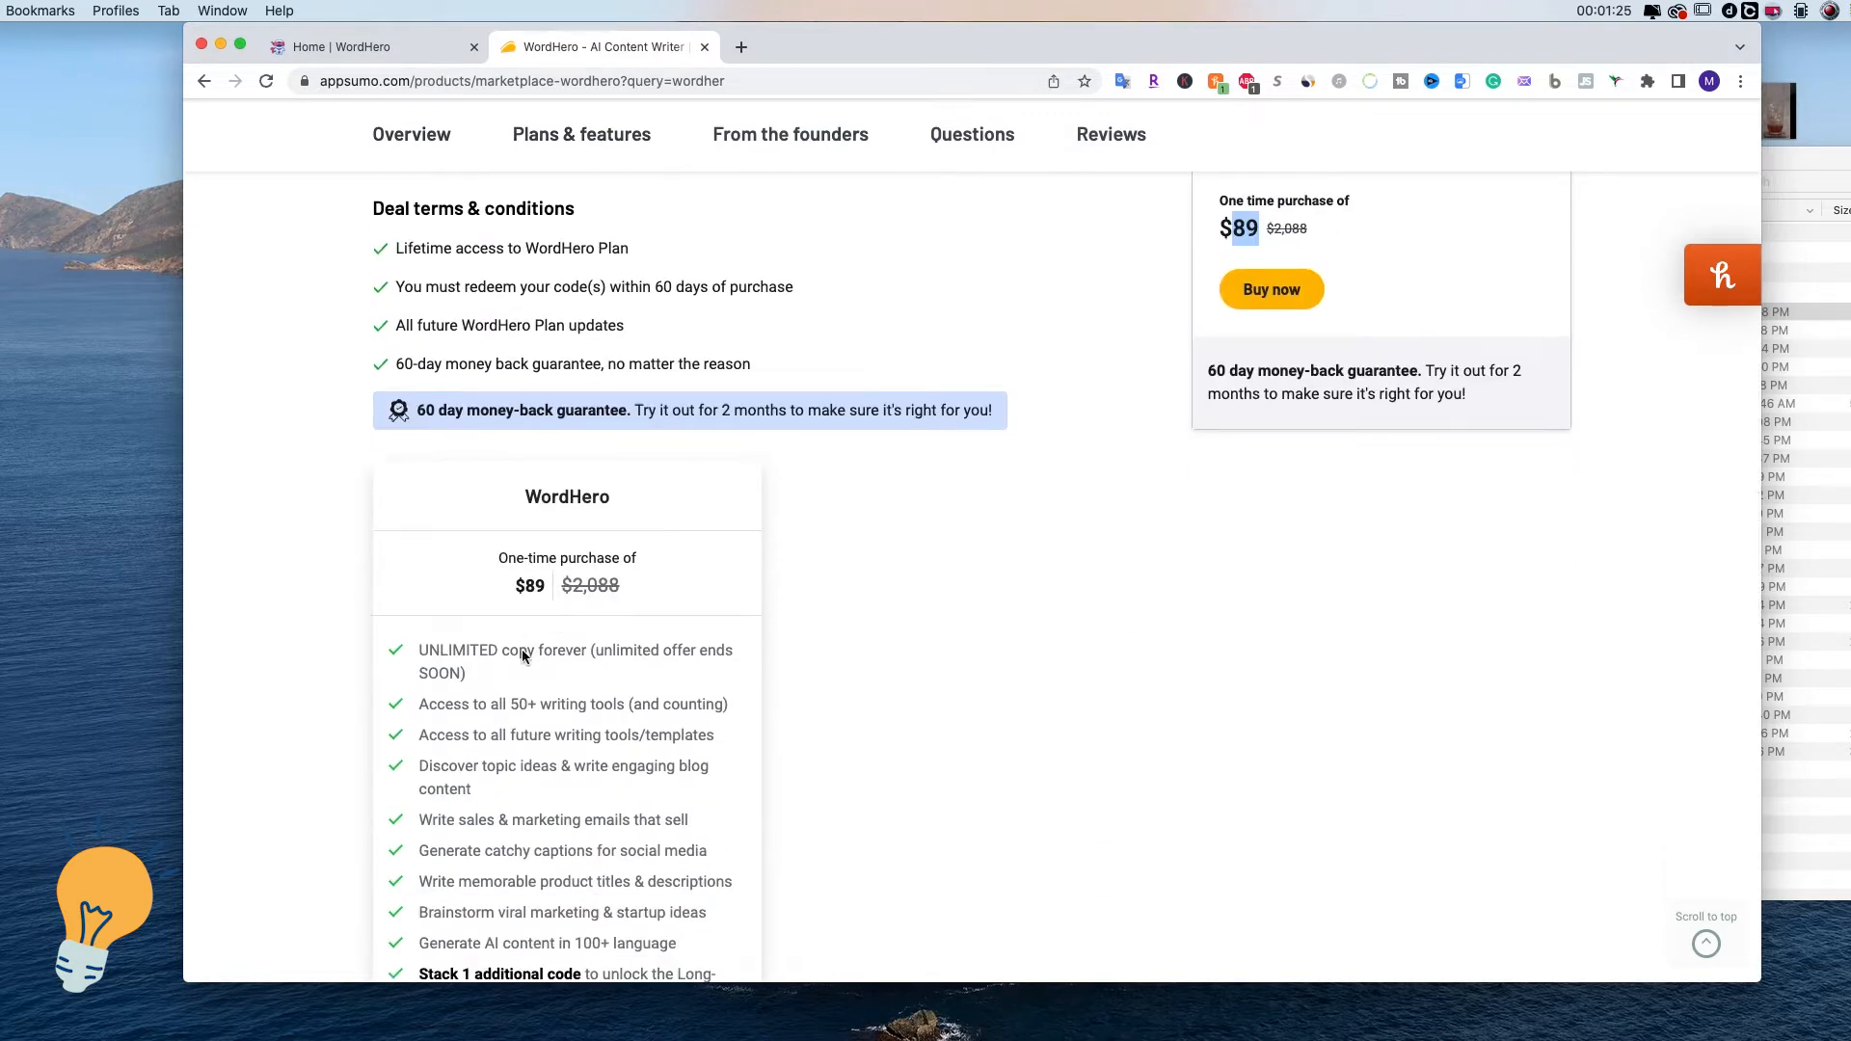
pyautogui.scroll(-2, 520, 661)
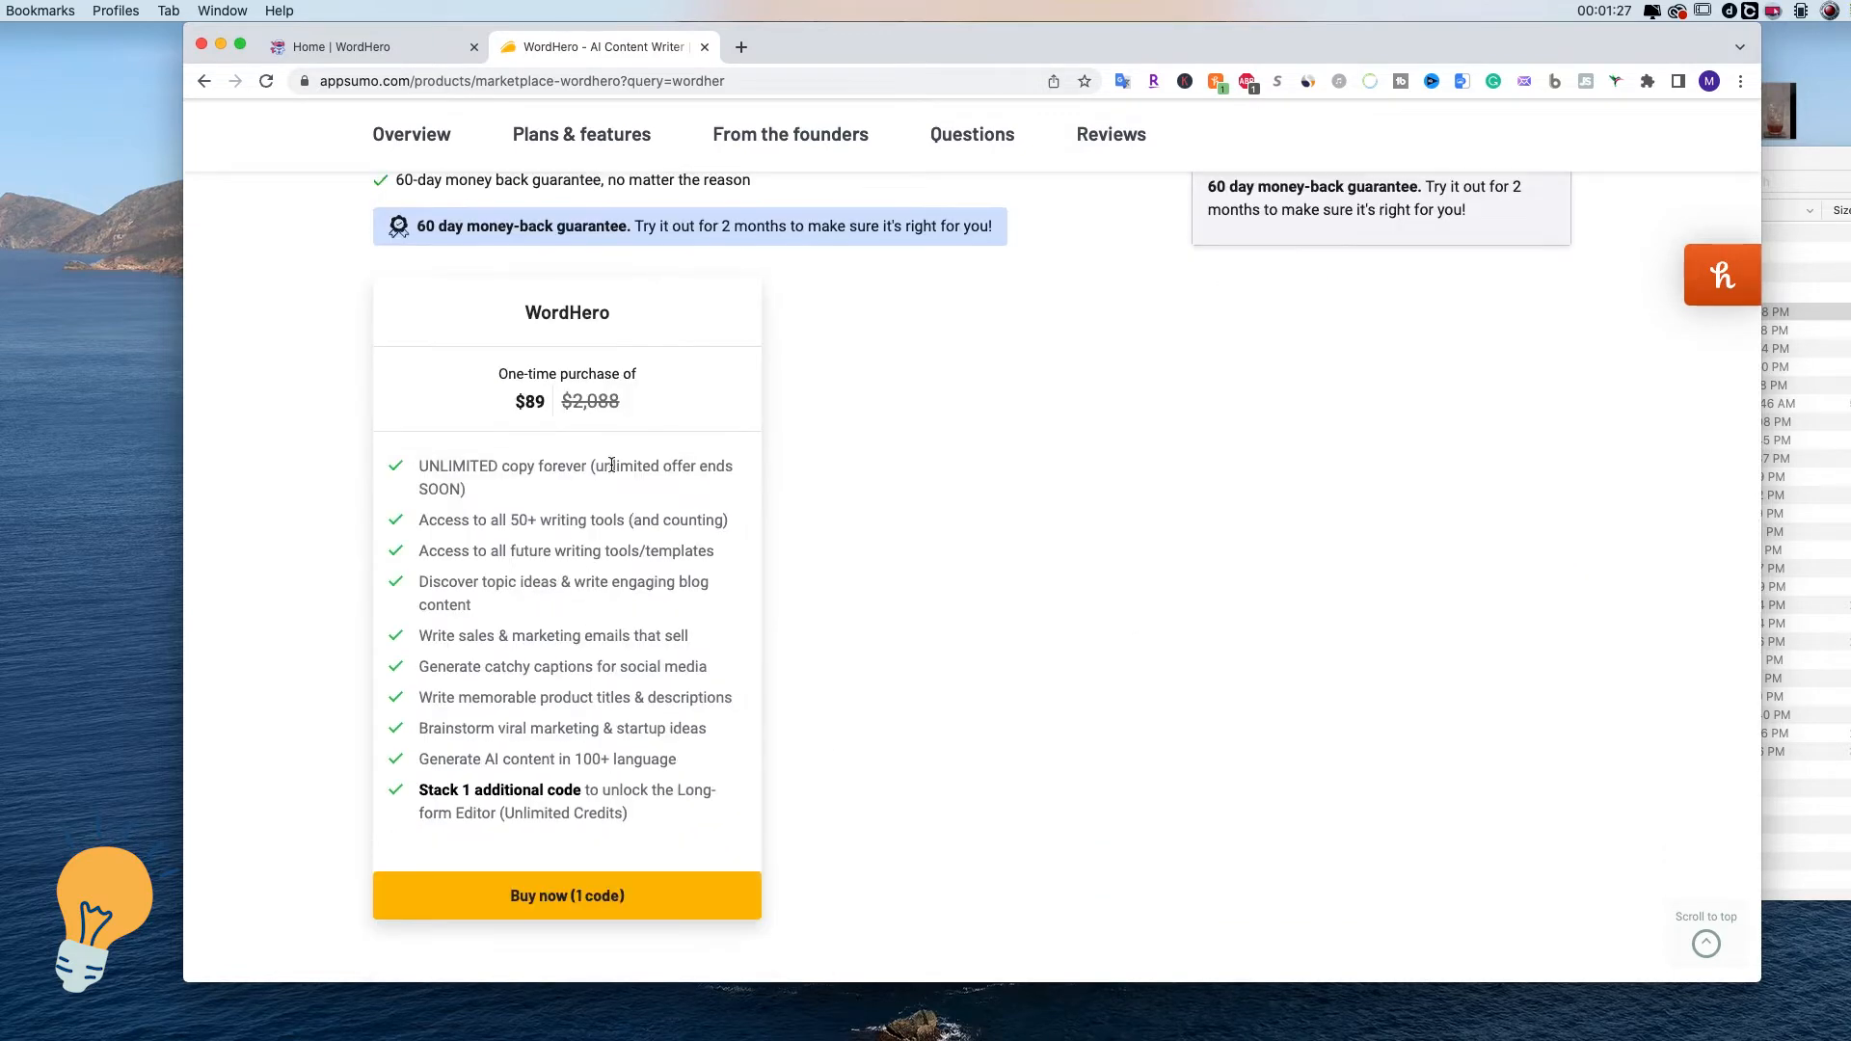
pyautogui.moveTo(461, 521); pyautogui.dragTo(633, 522)
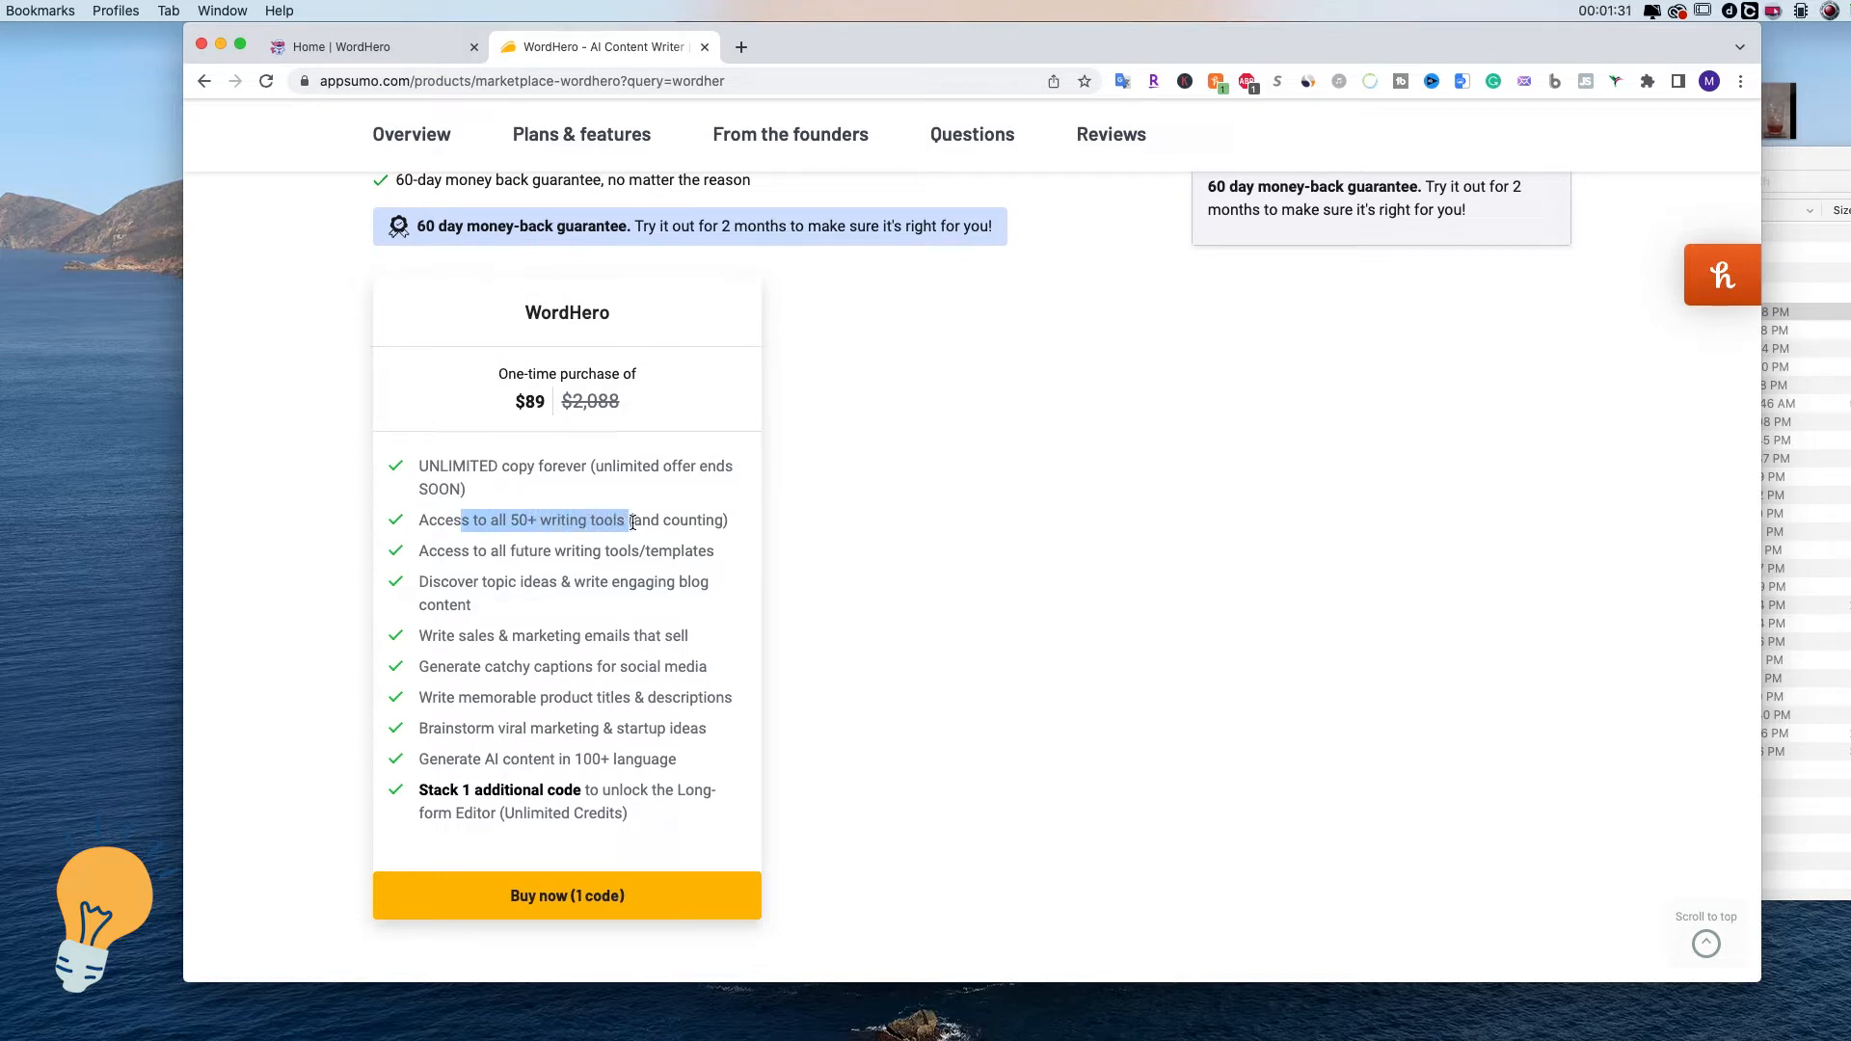
# Go back to the WordHero home page and look through the full list of writing tools.
pyautogui.click(366, 46)
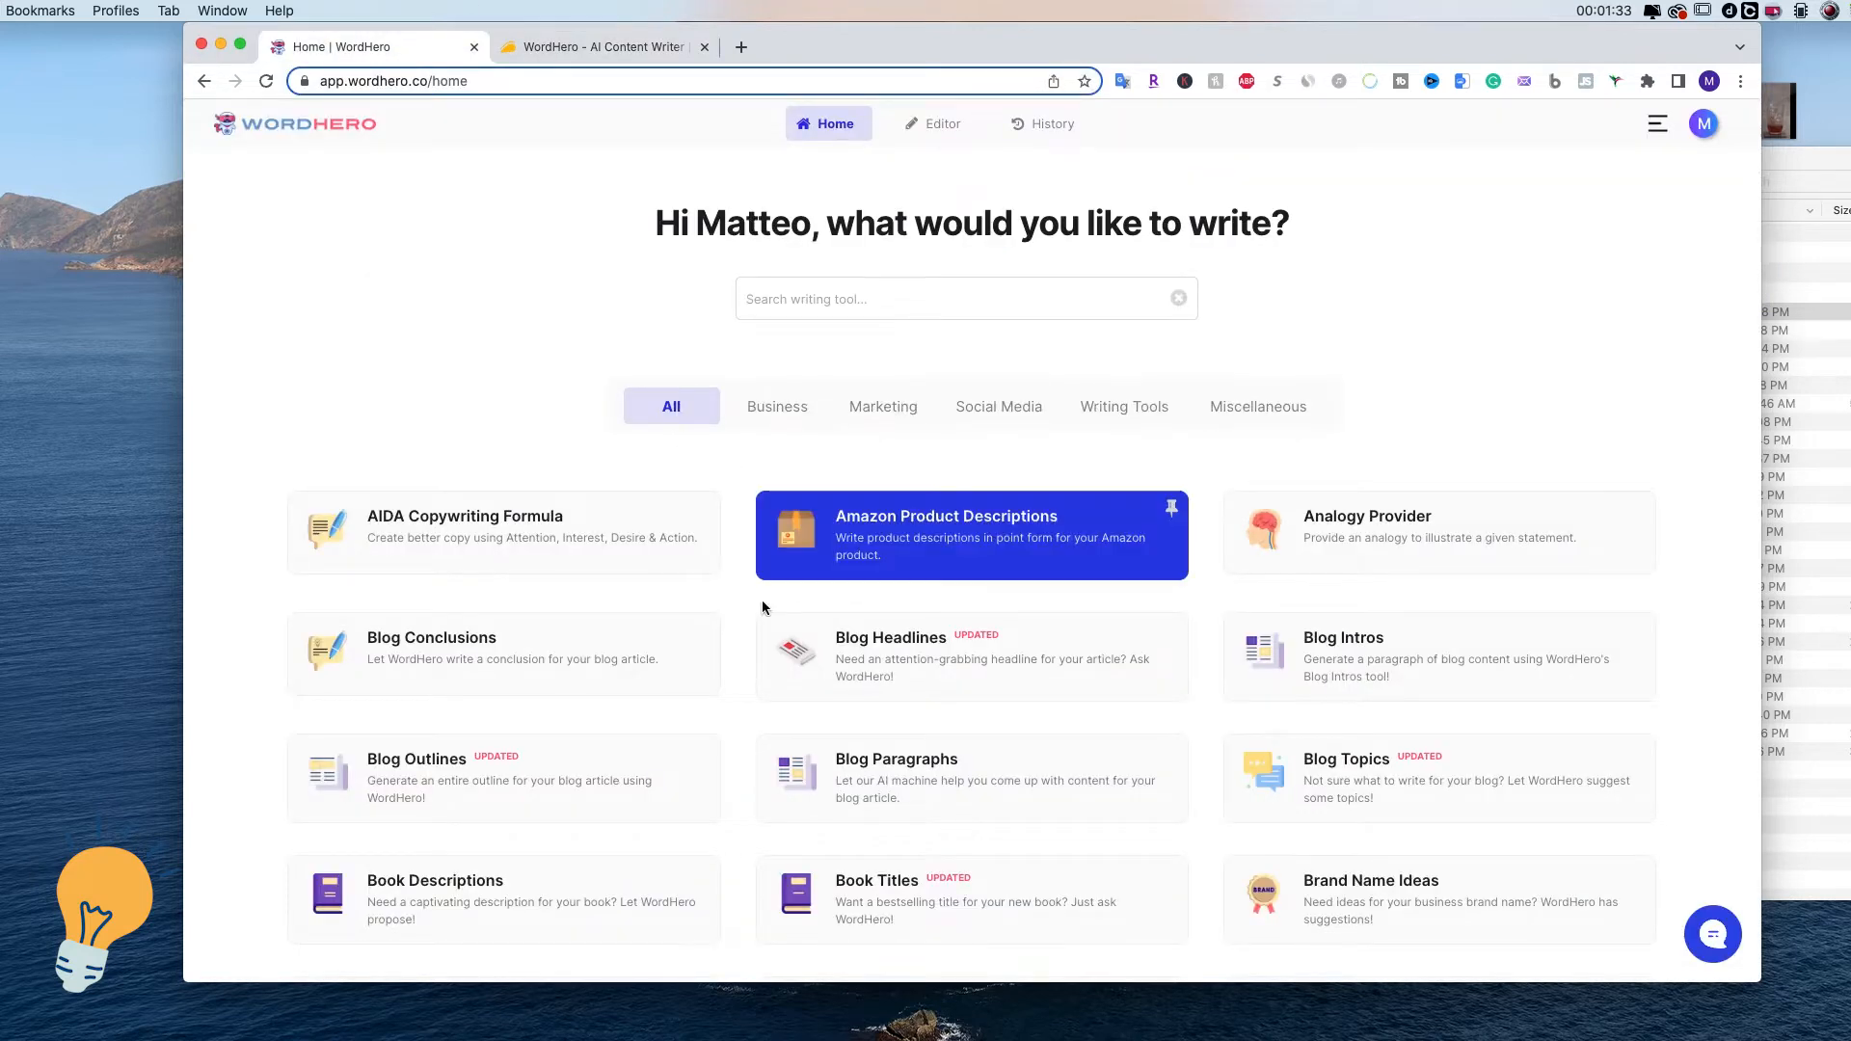
pyautogui.scroll(-10, 741, 609)
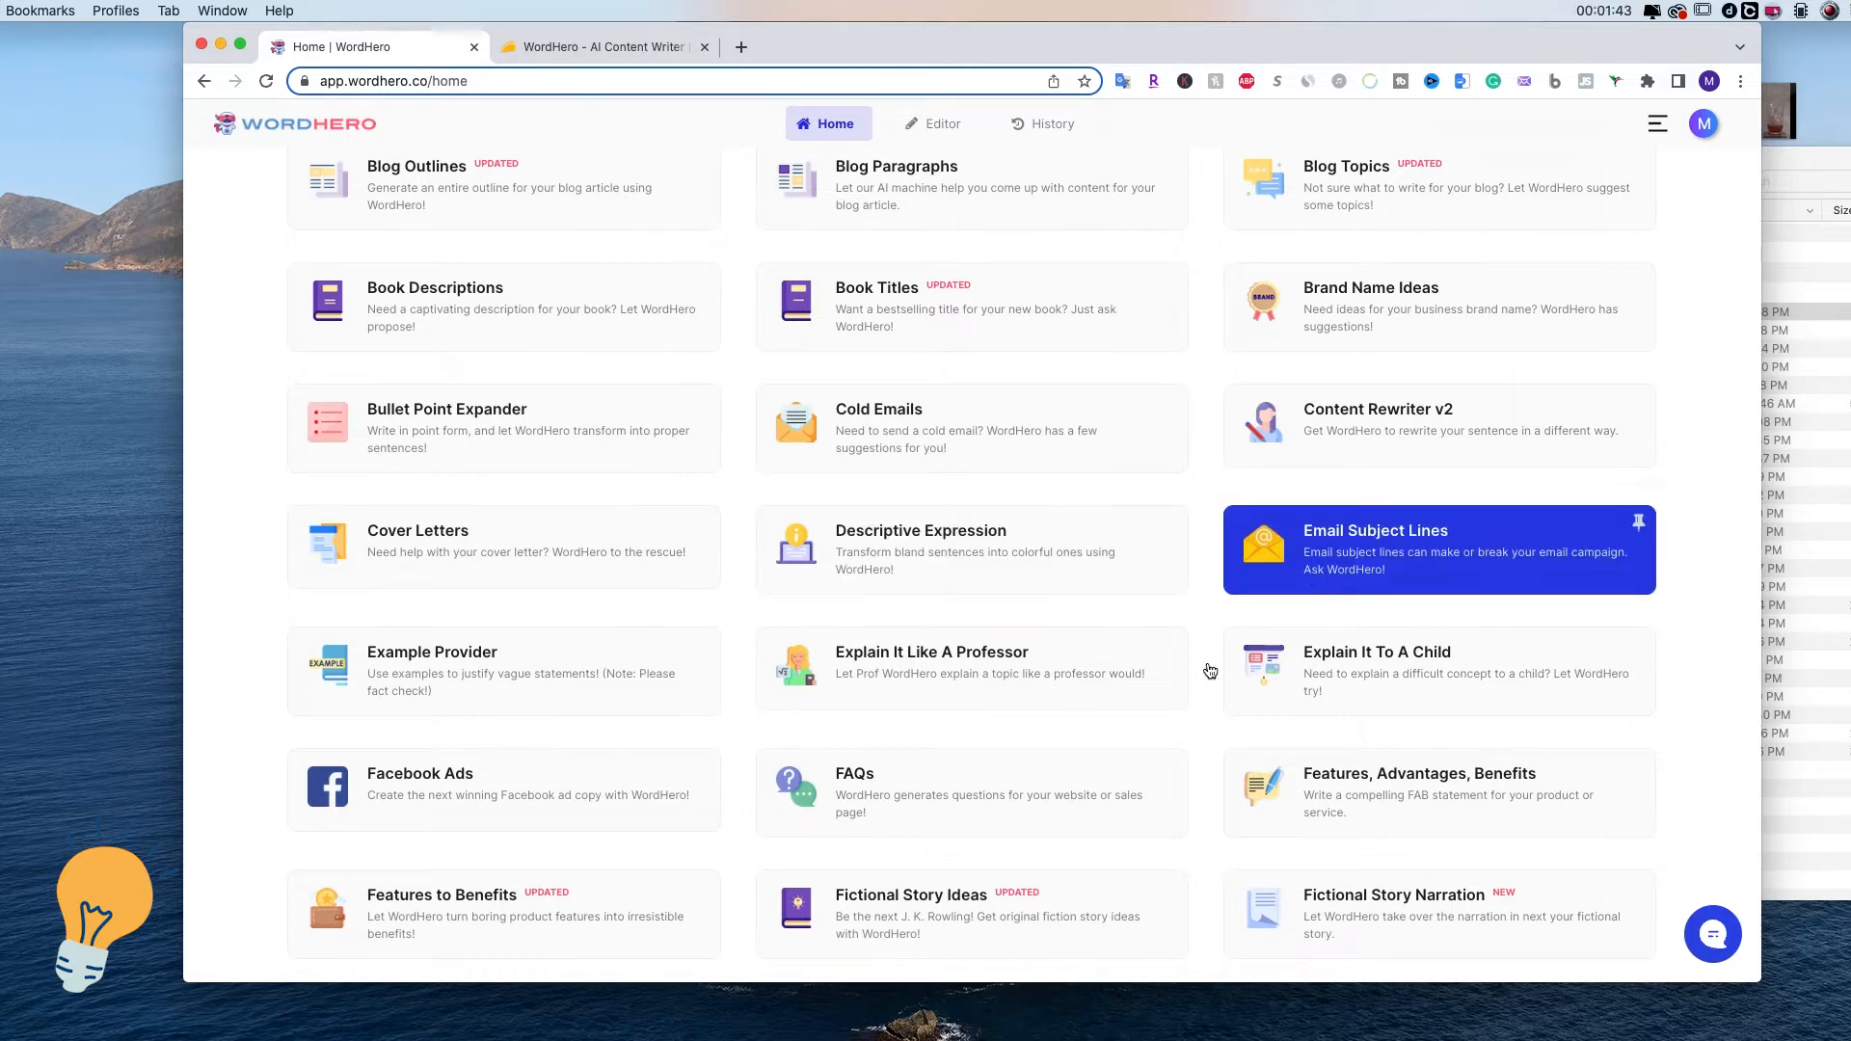
pyautogui.scroll(-10, 1207, 665)
pyautogui.scroll(-10, 1207, 661)
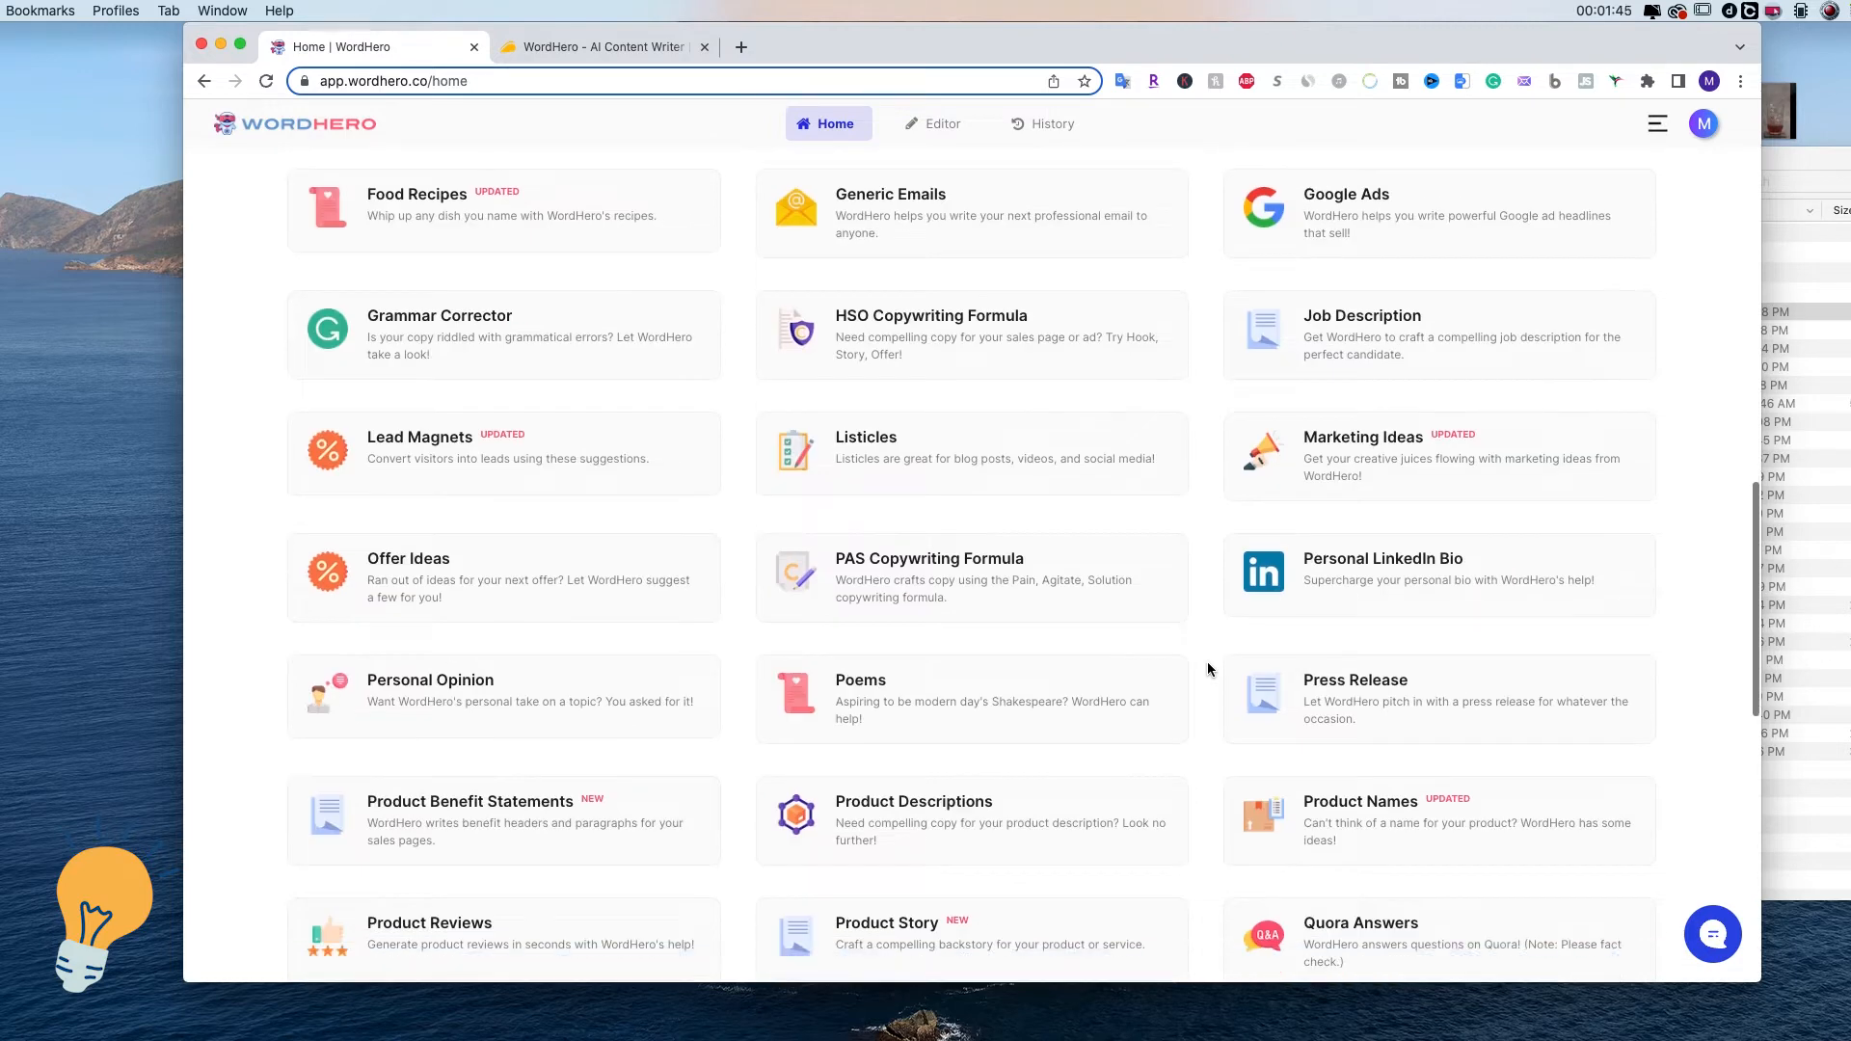
pyautogui.scroll(-2, 1207, 661)
pyautogui.scroll(-3, 1211, 669)
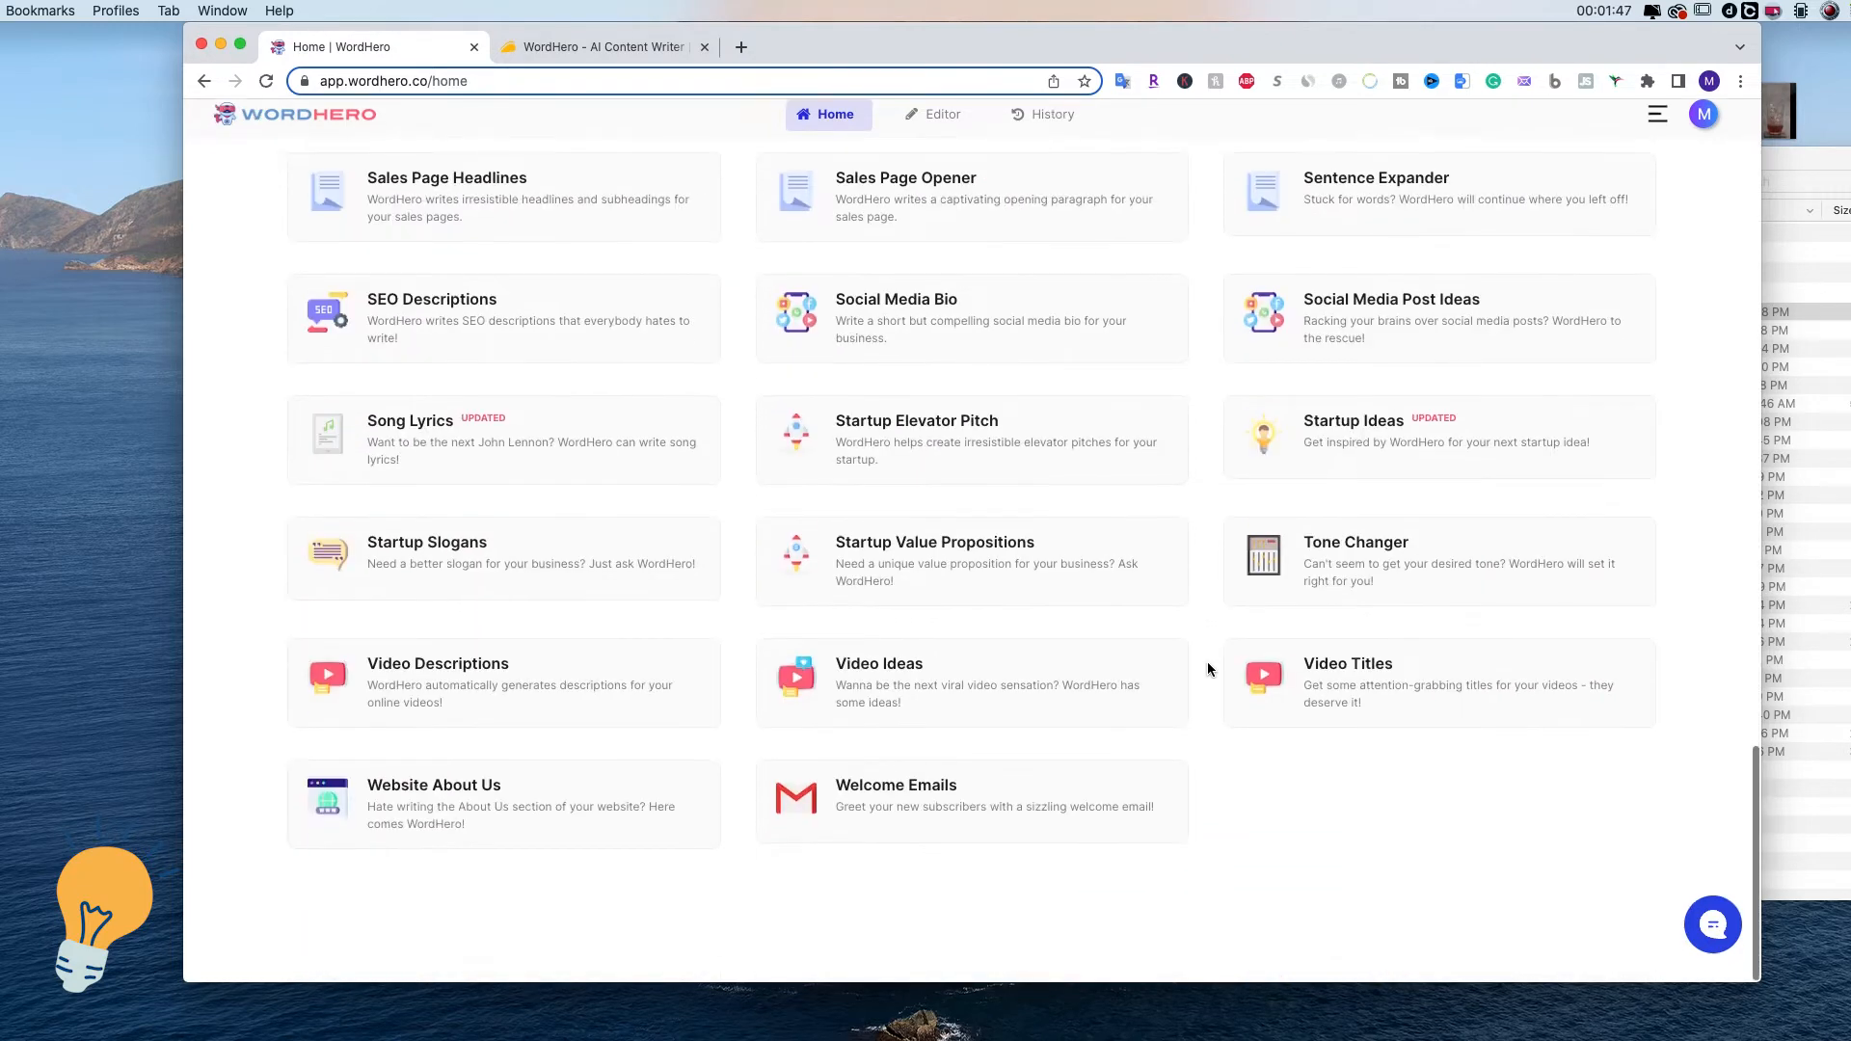
pyautogui.scroll(20, 1210, 669)
pyautogui.scroll(2, 1207, 661)
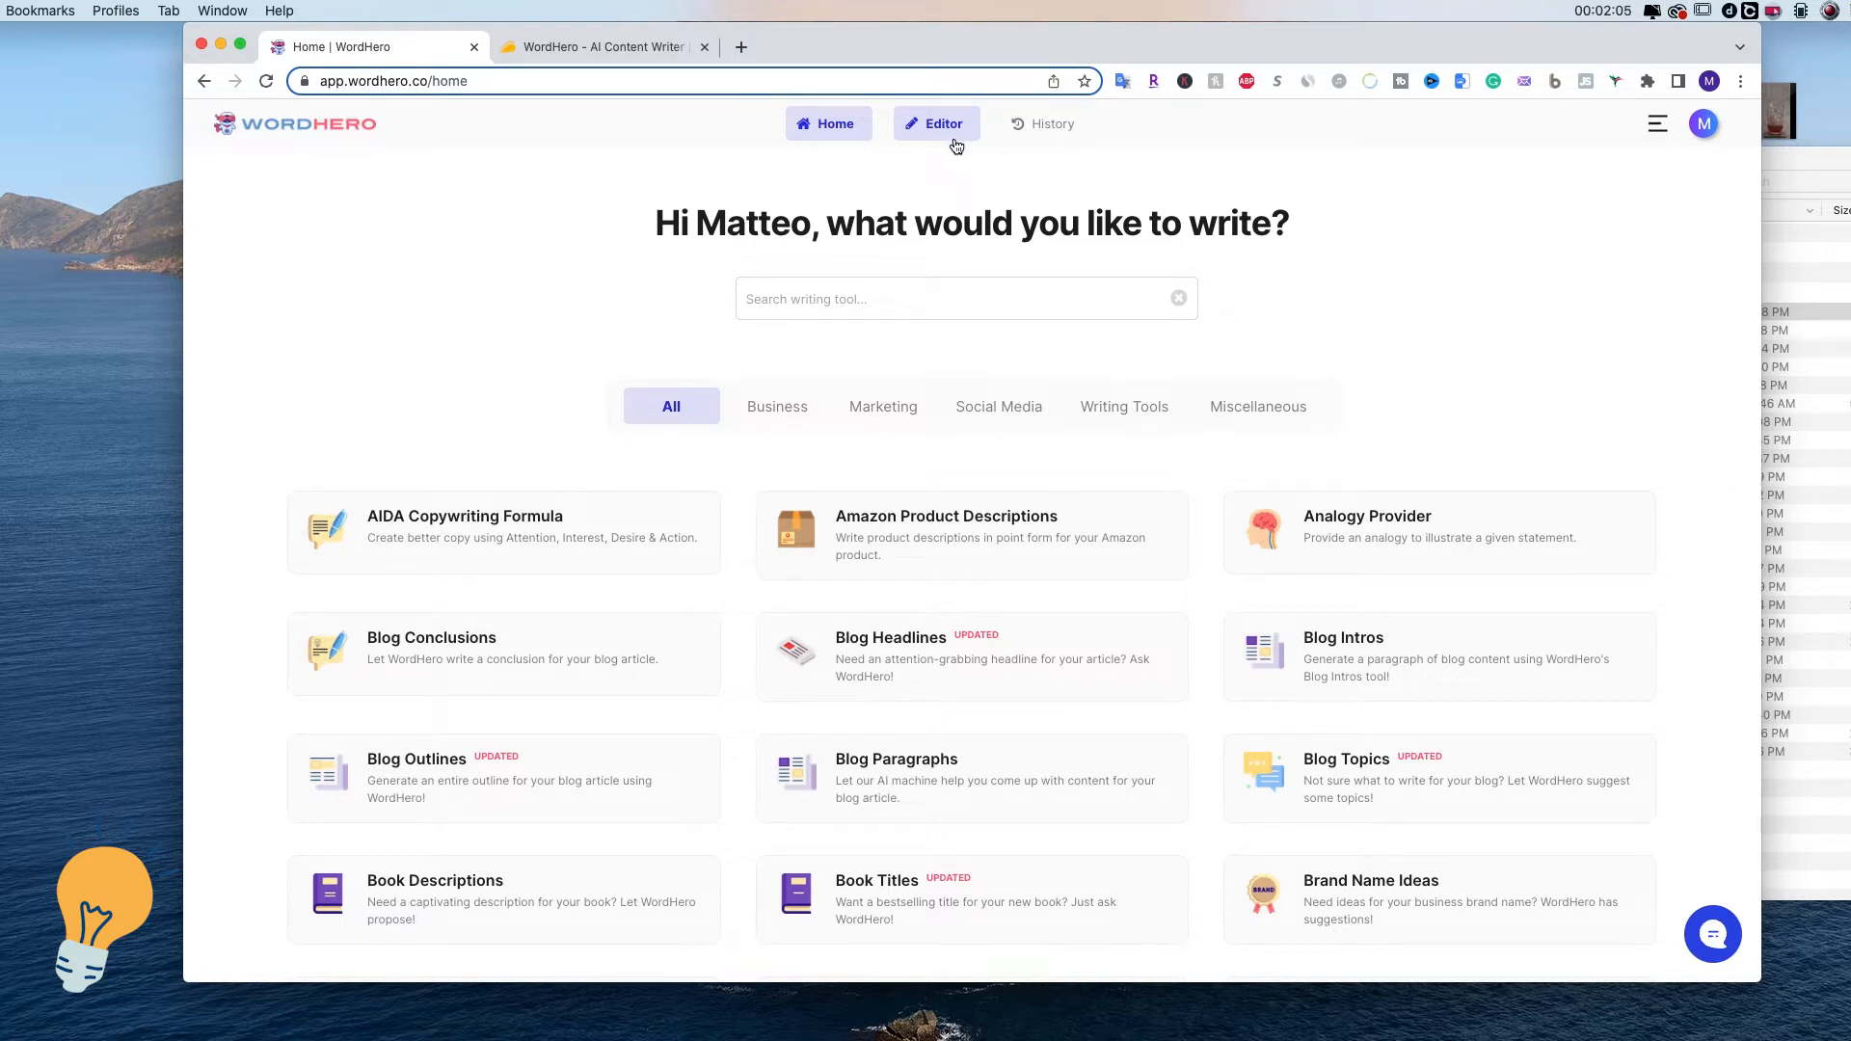
# Return to the AppSumo deal page and review the plan features, founders section and product description again.
pyautogui.click(568, 58)
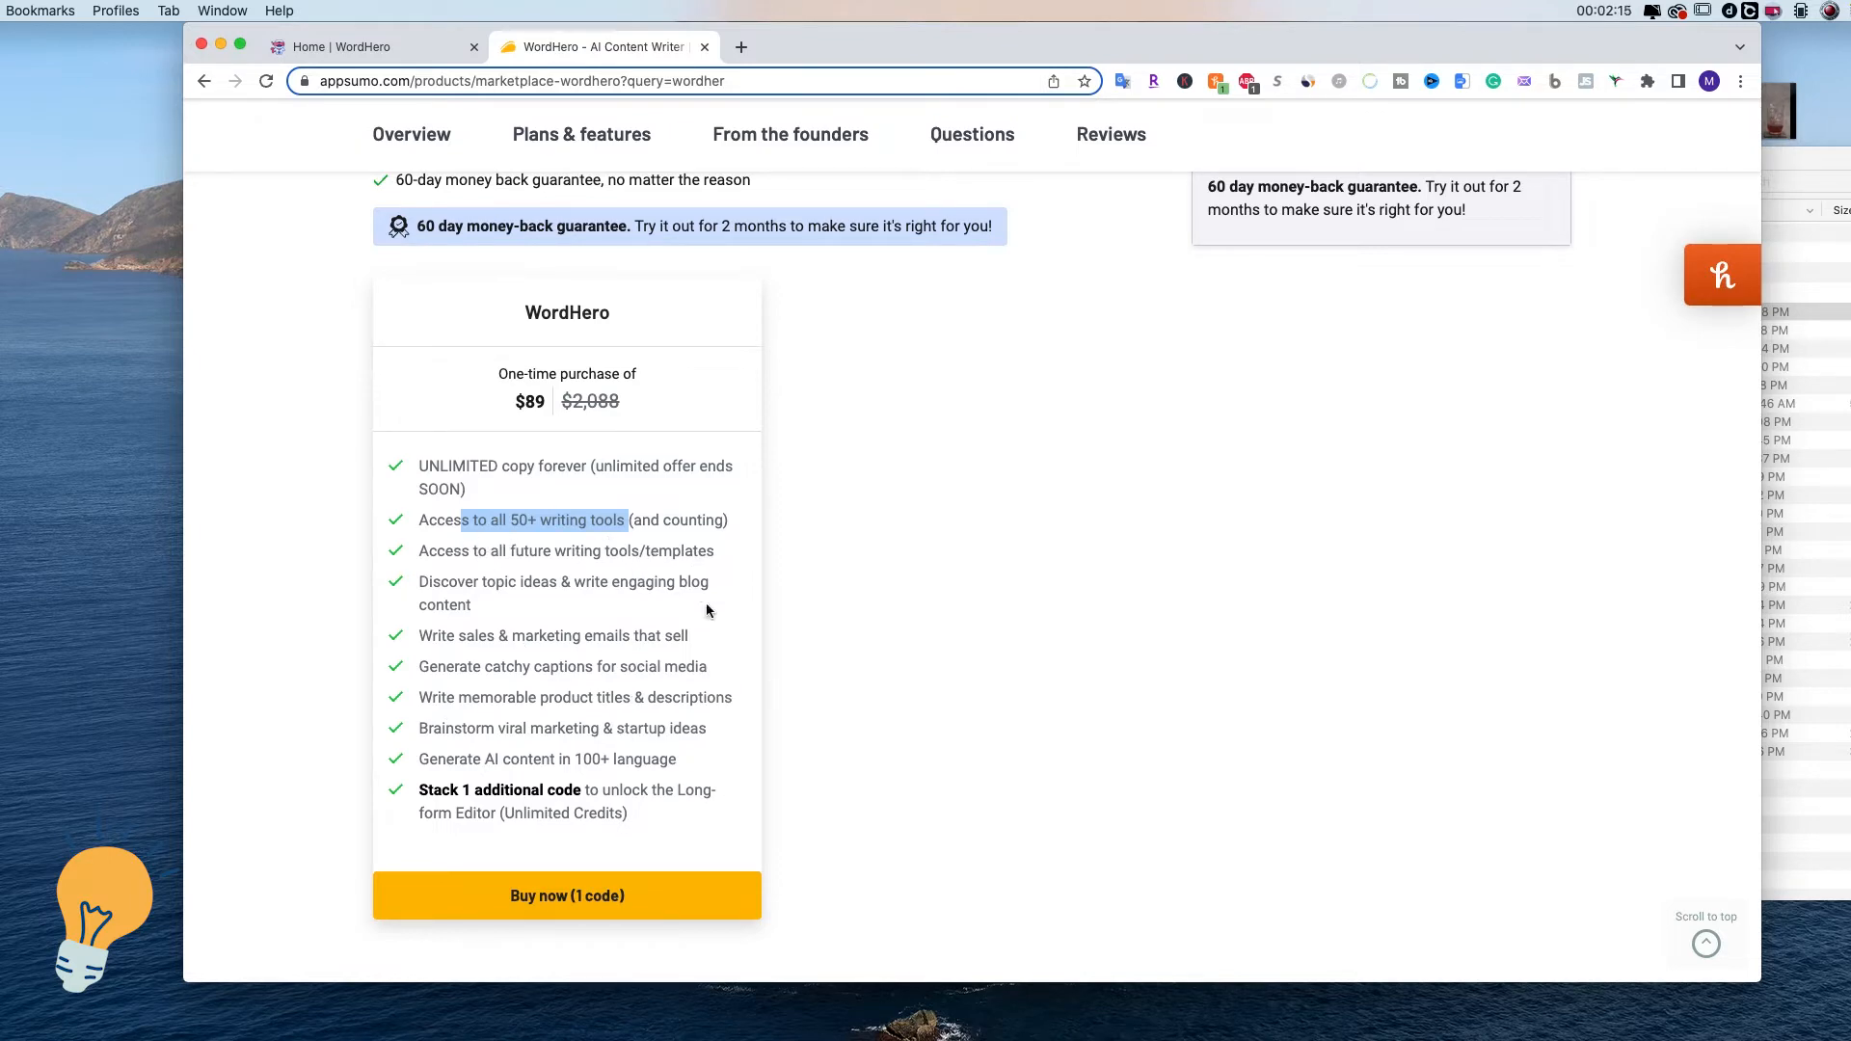
pyautogui.scroll(-5, 705, 605)
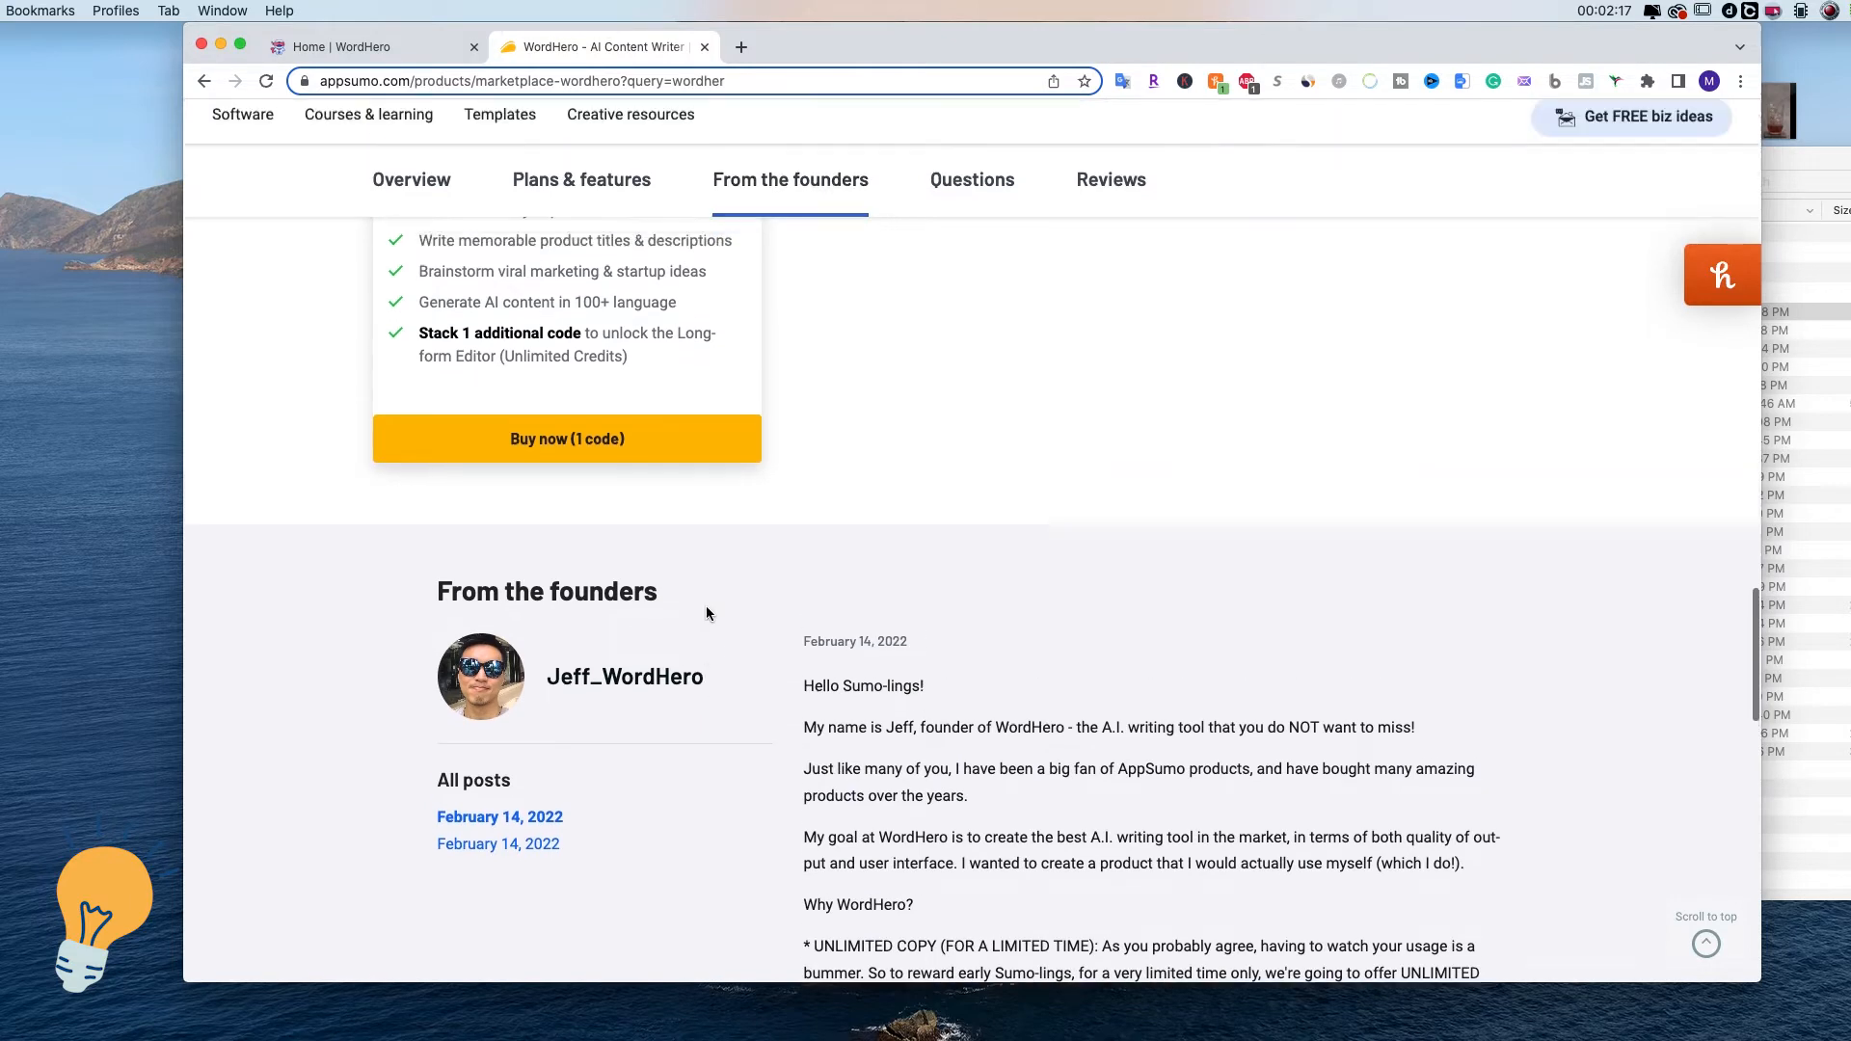
pyautogui.scroll(15, 705, 606)
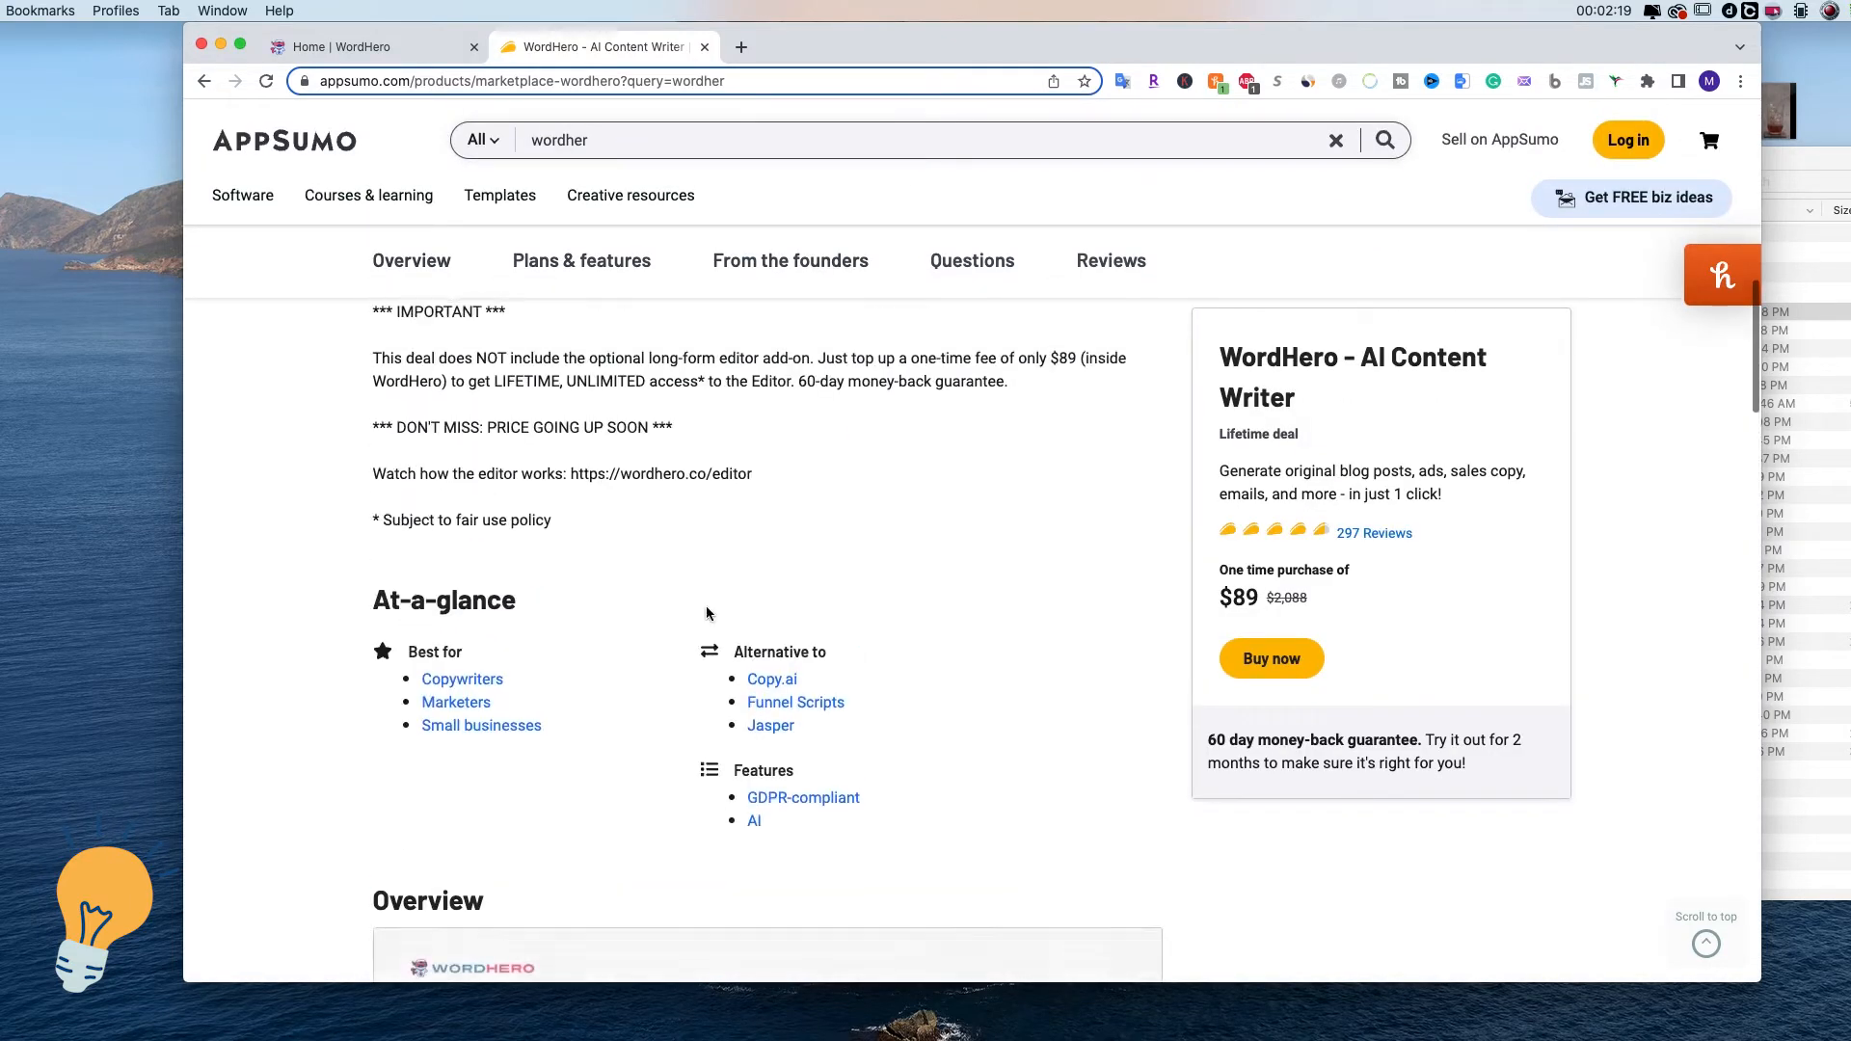
pyautogui.scroll(10, 705, 613)
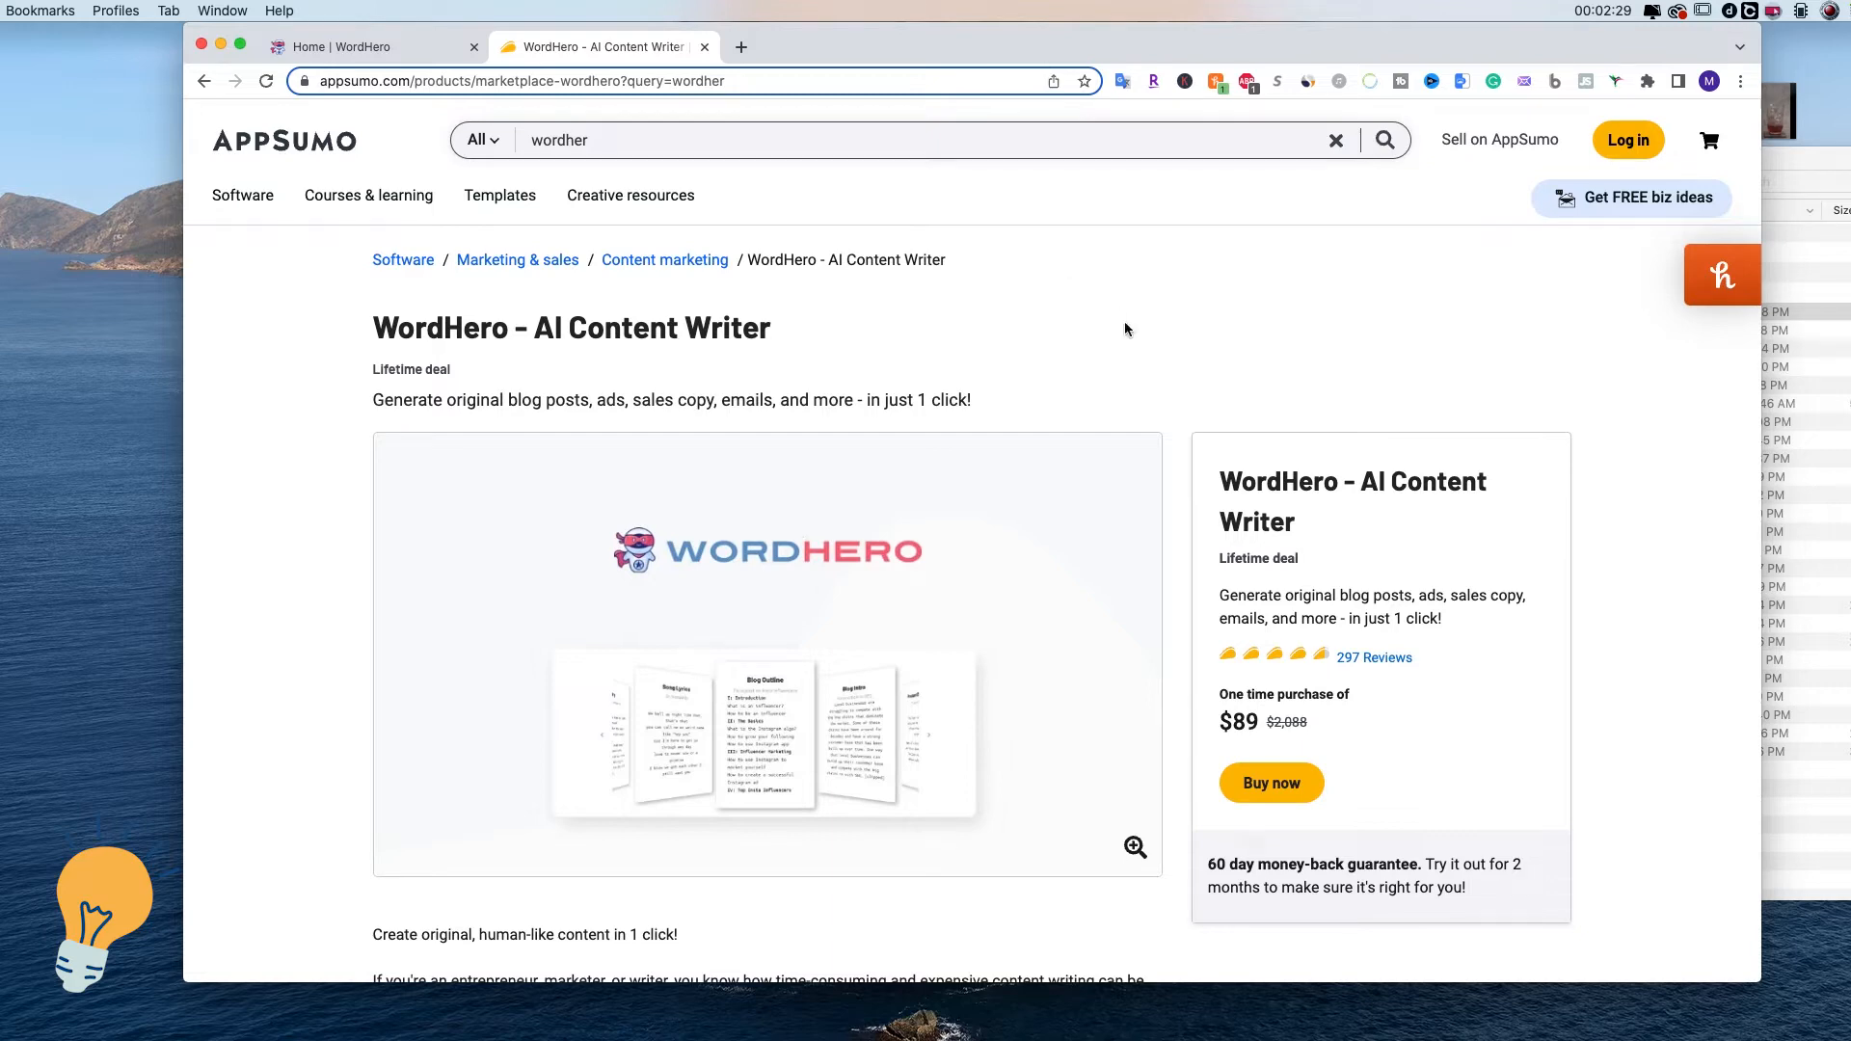
pyautogui.scroll(-5, 1177, 358)
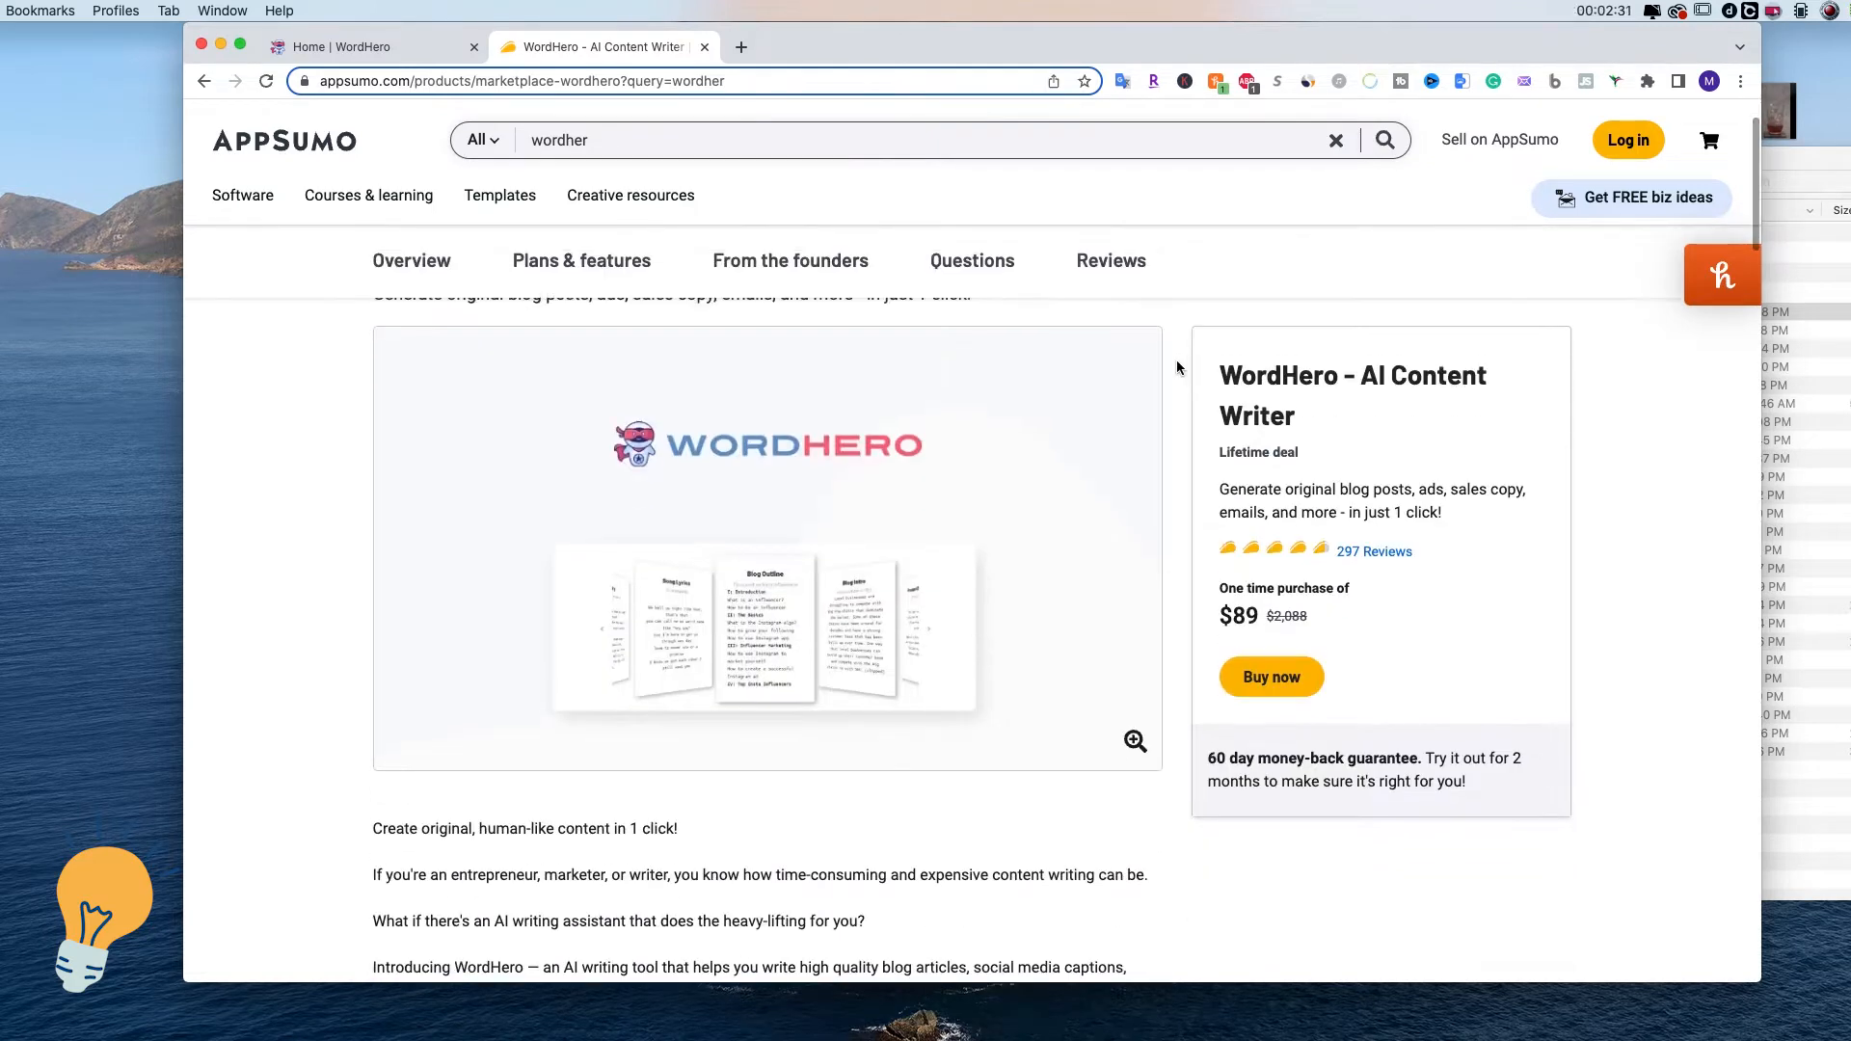
pyautogui.scroll(-8, 1176, 372)
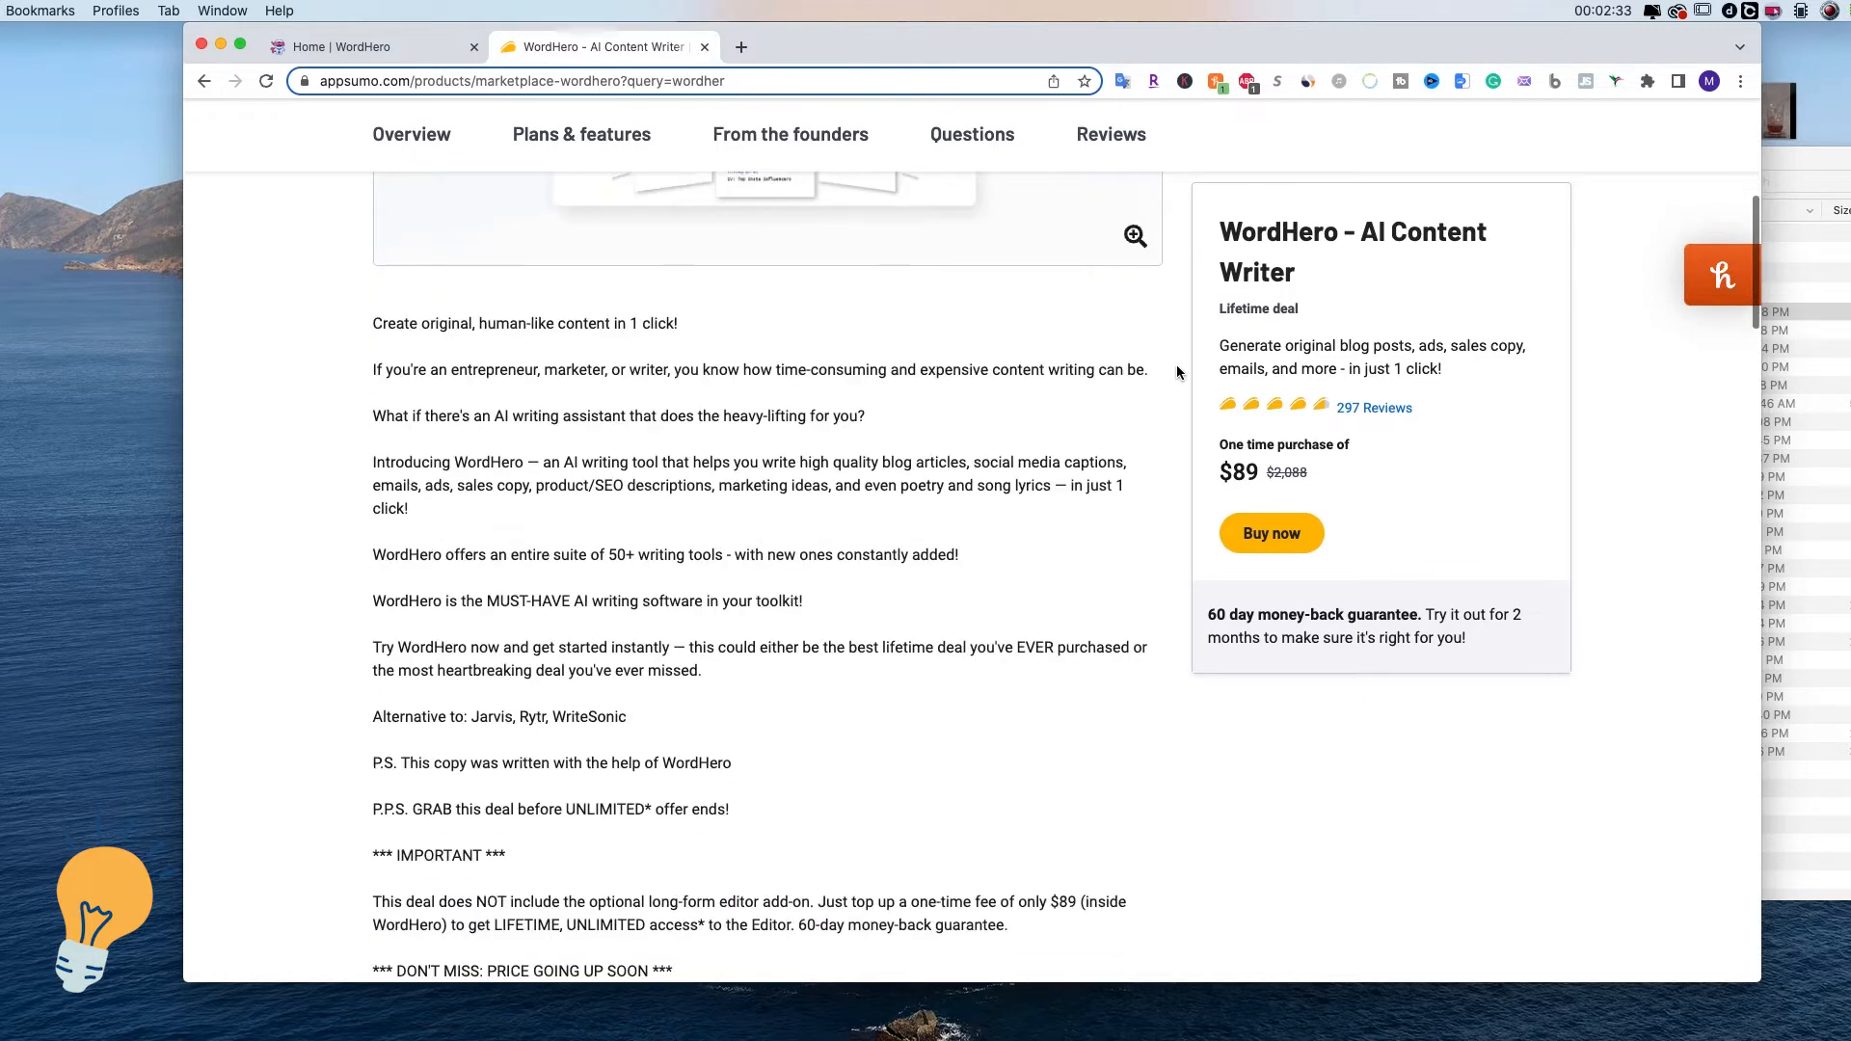
pyautogui.scroll(-2, 1177, 373)
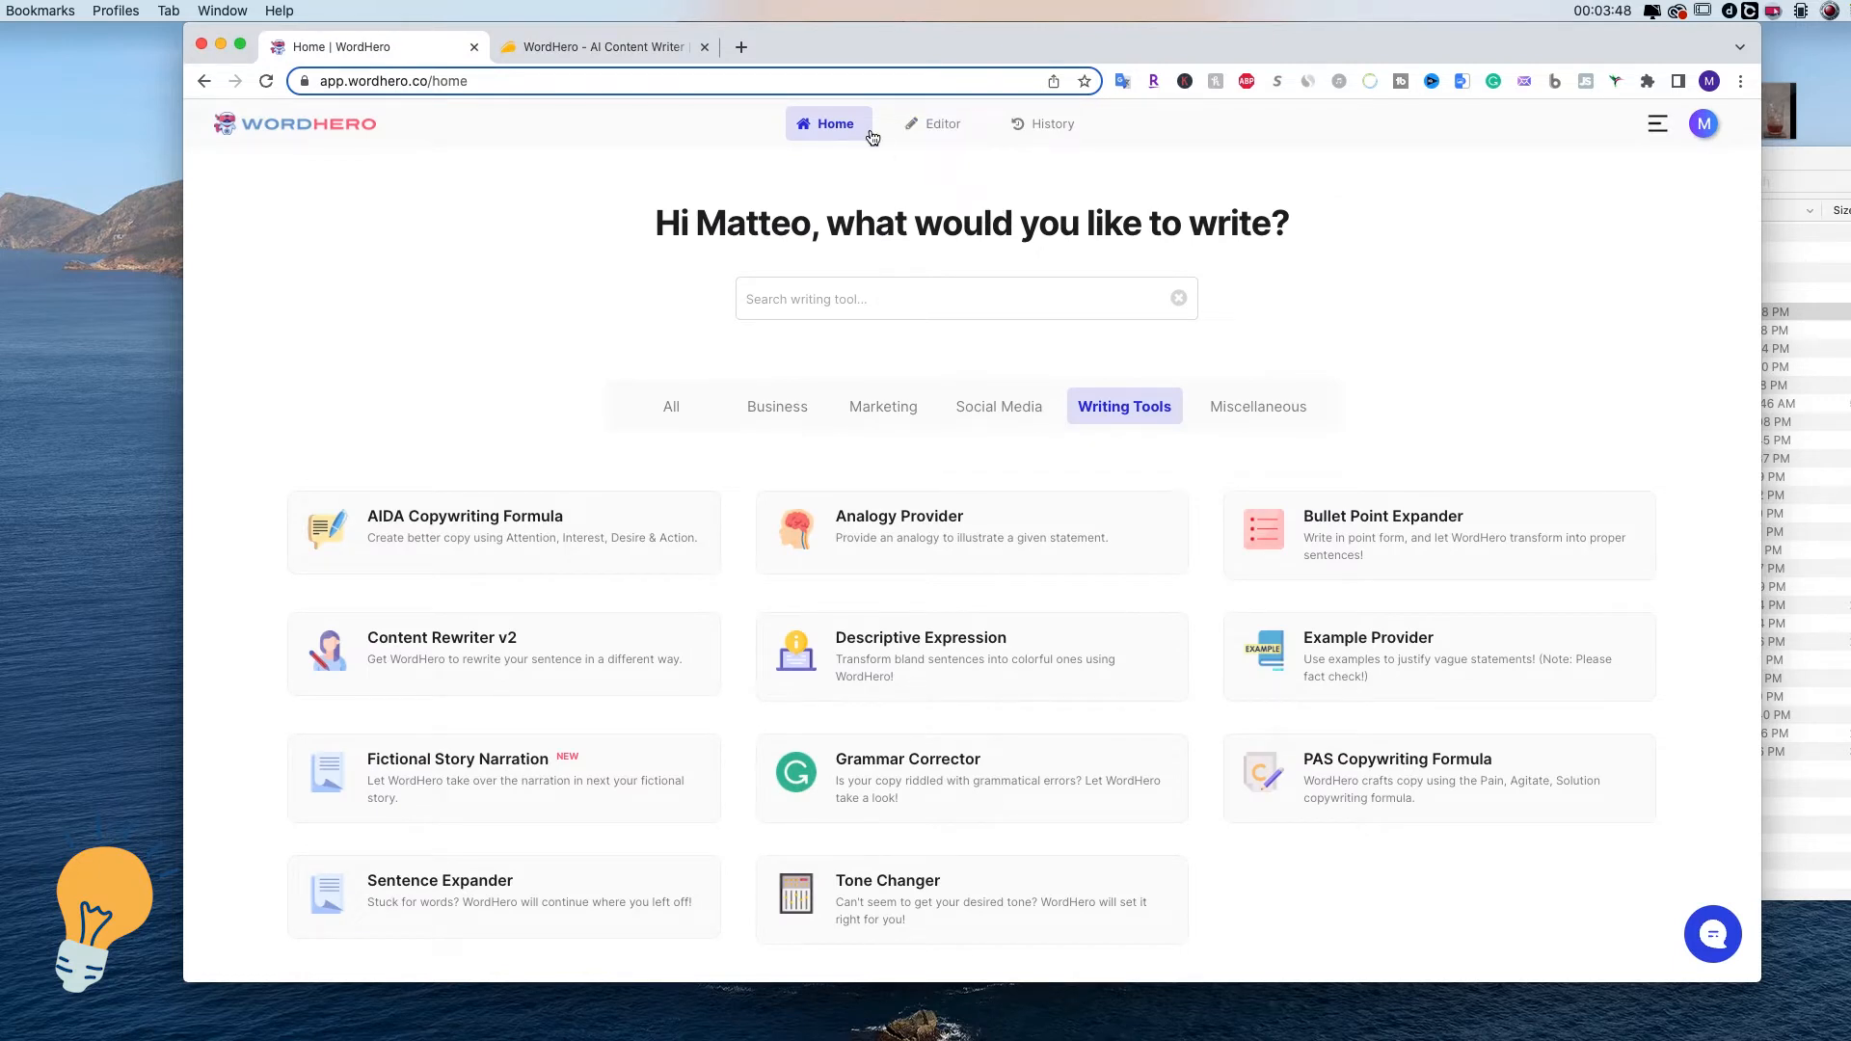
# Open the WordHero editor and title the document "How to improve your sleep".
pyautogui.click(944, 126)
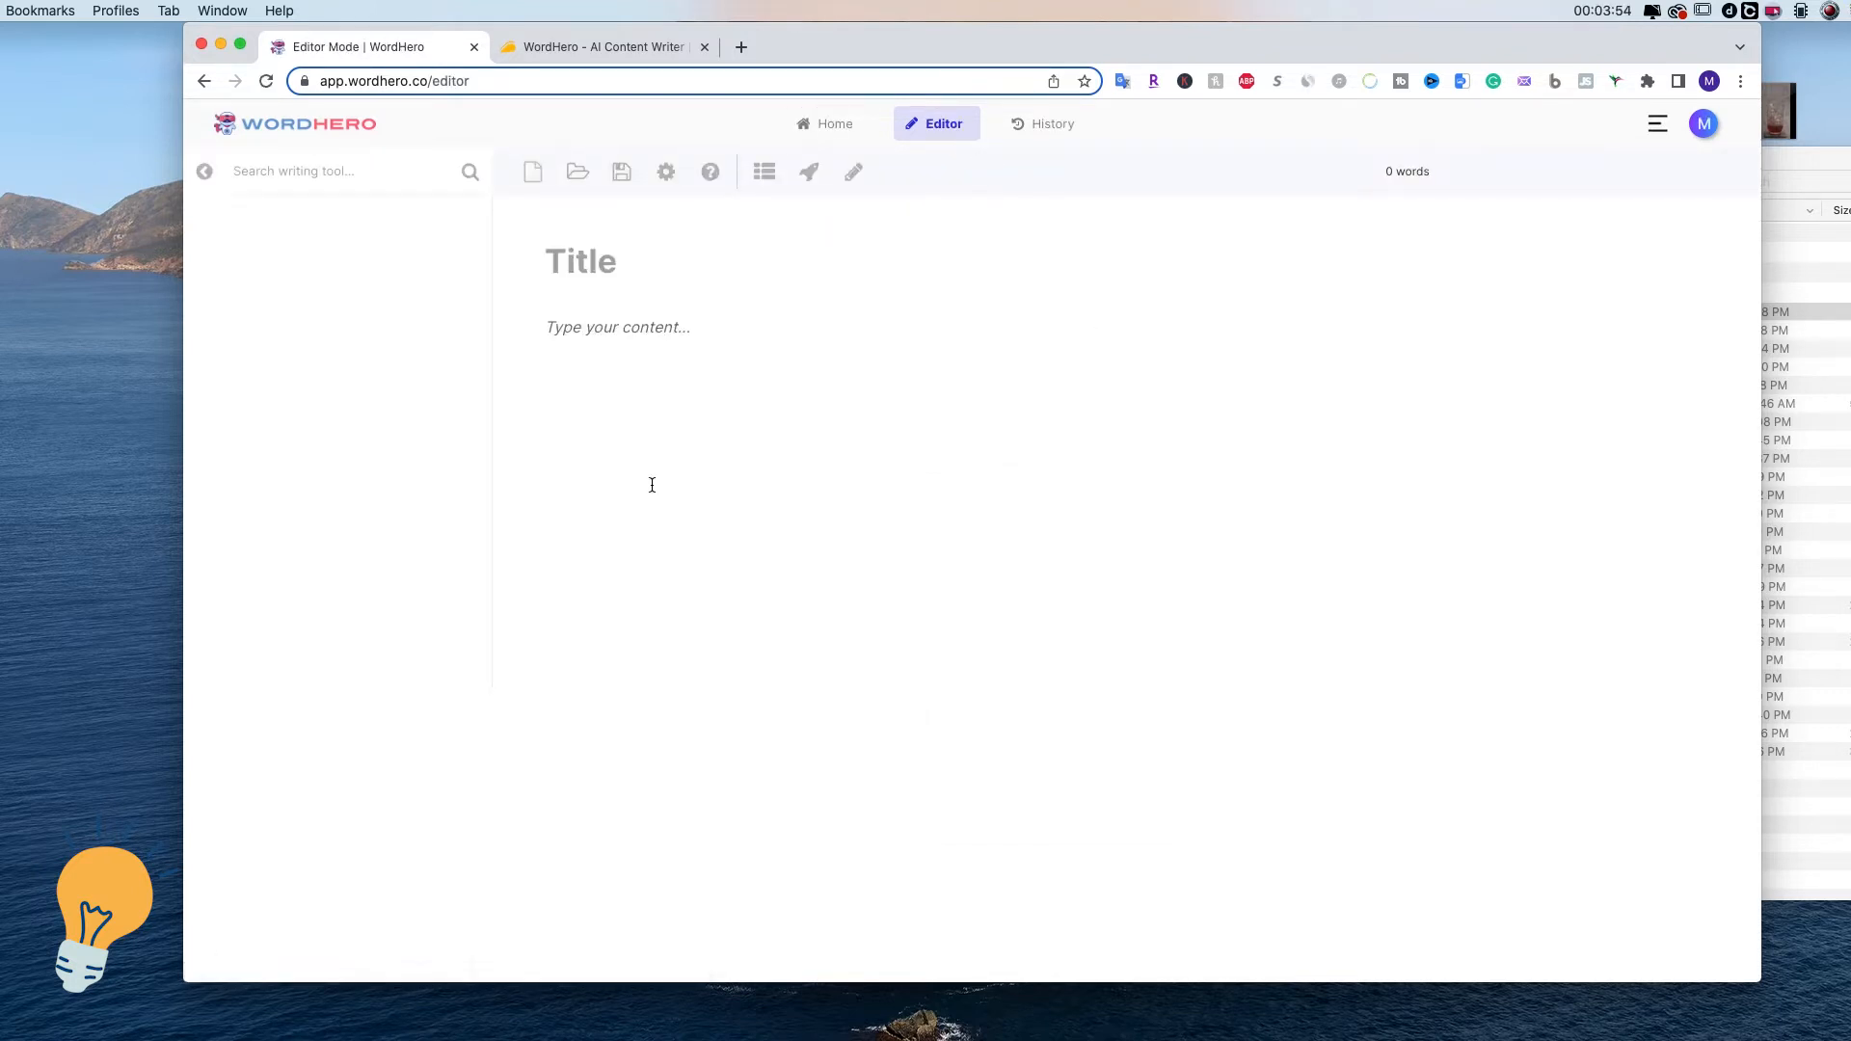
pyautogui.click(623, 268)
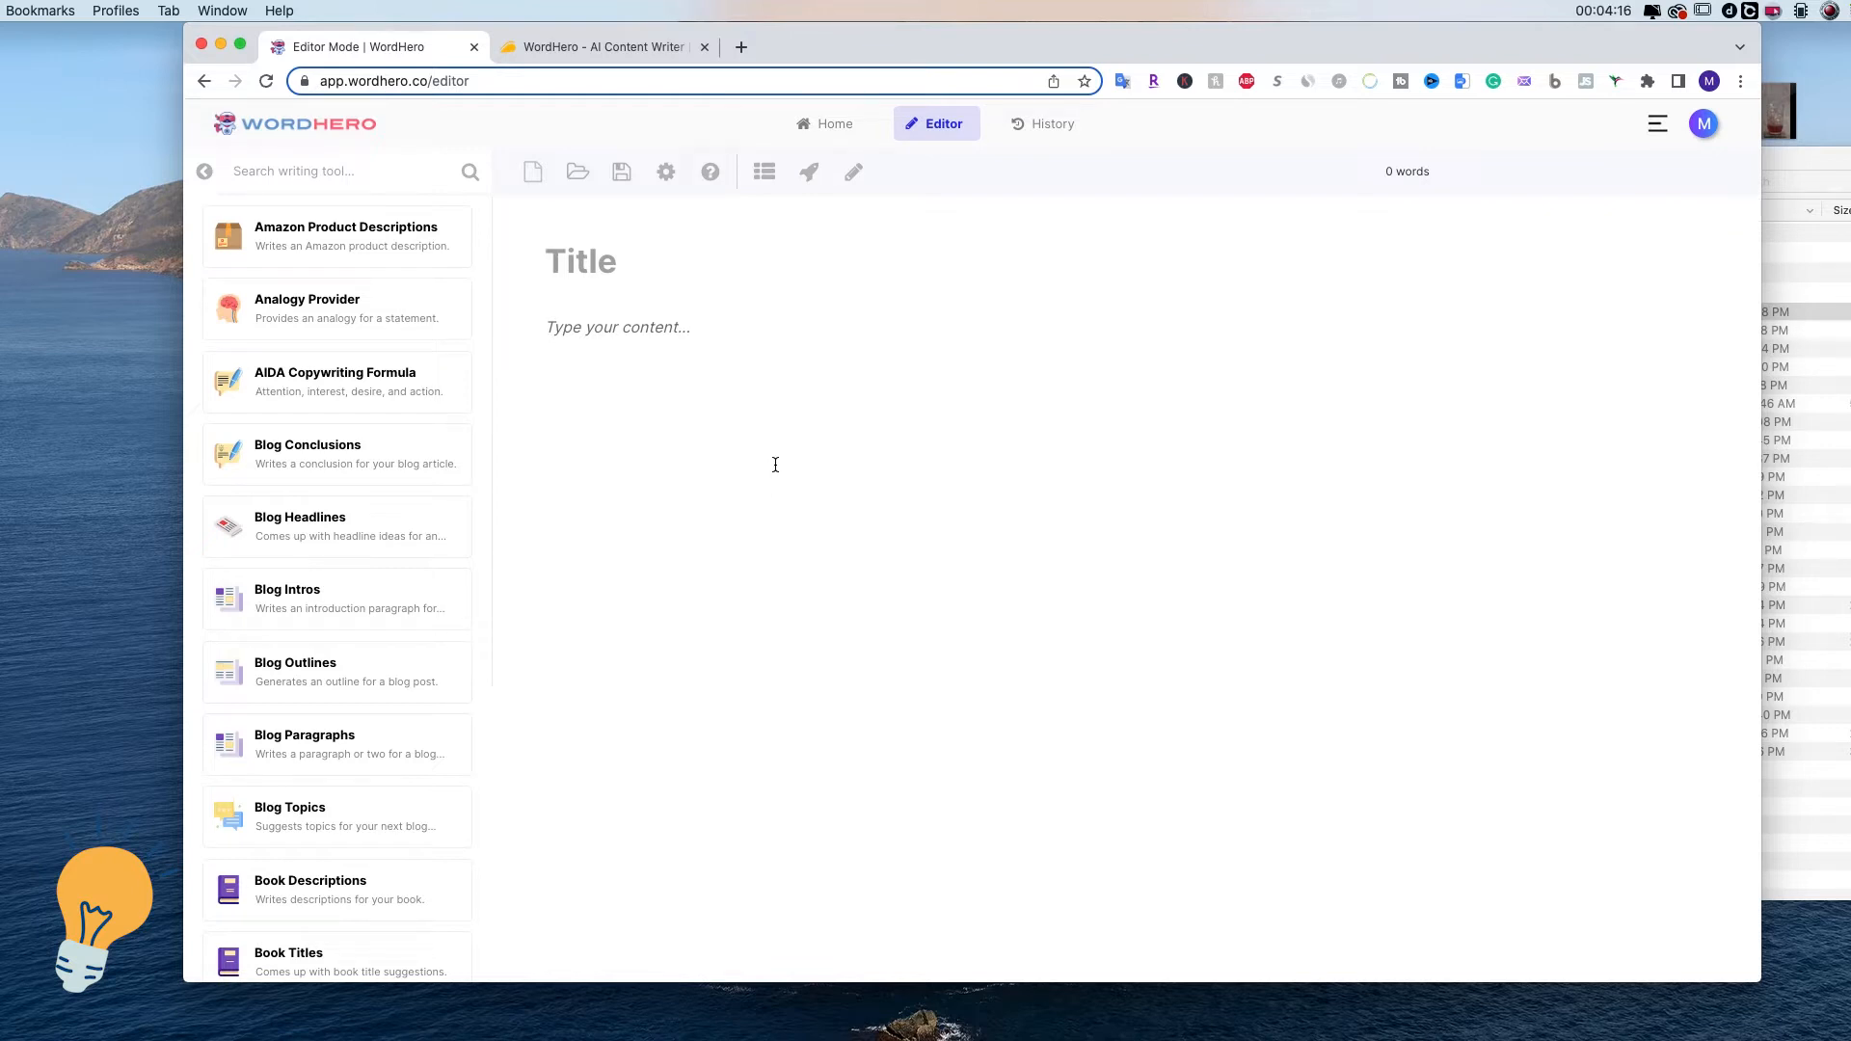
pyautogui.write('How to imp')
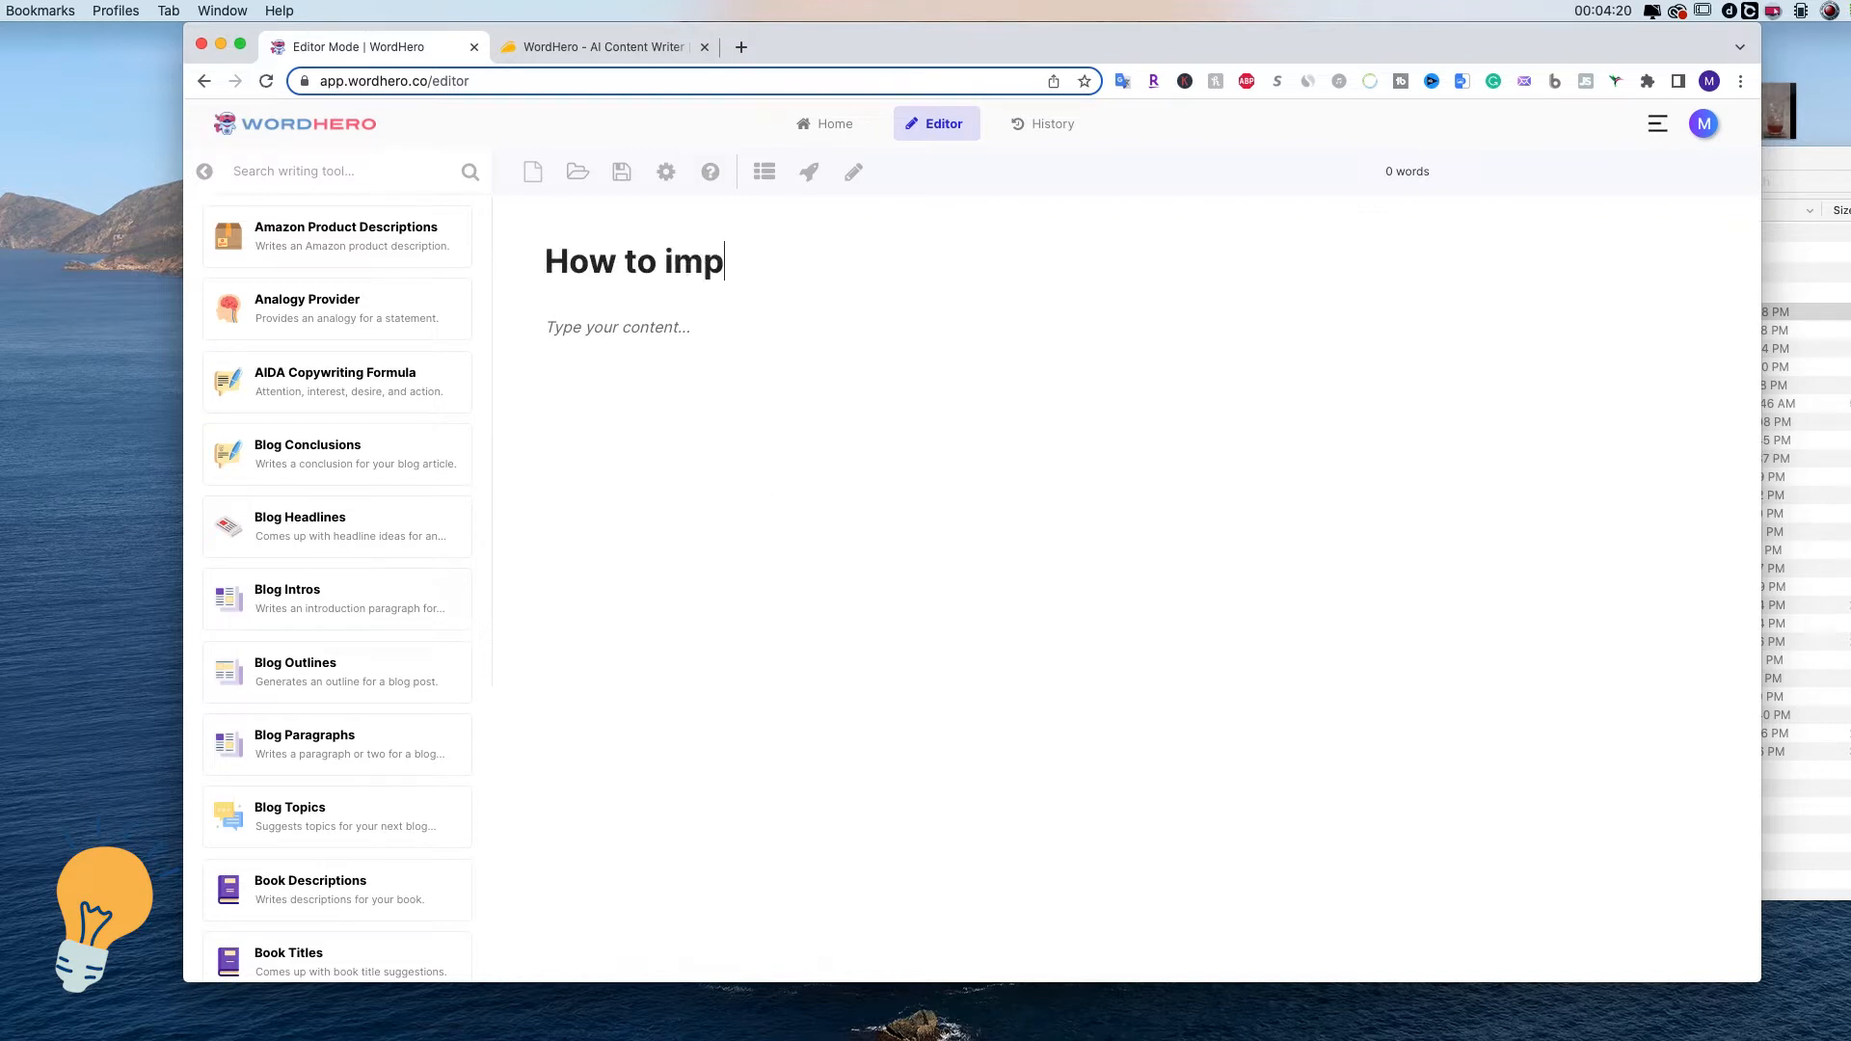
pyautogui.write('rove your')
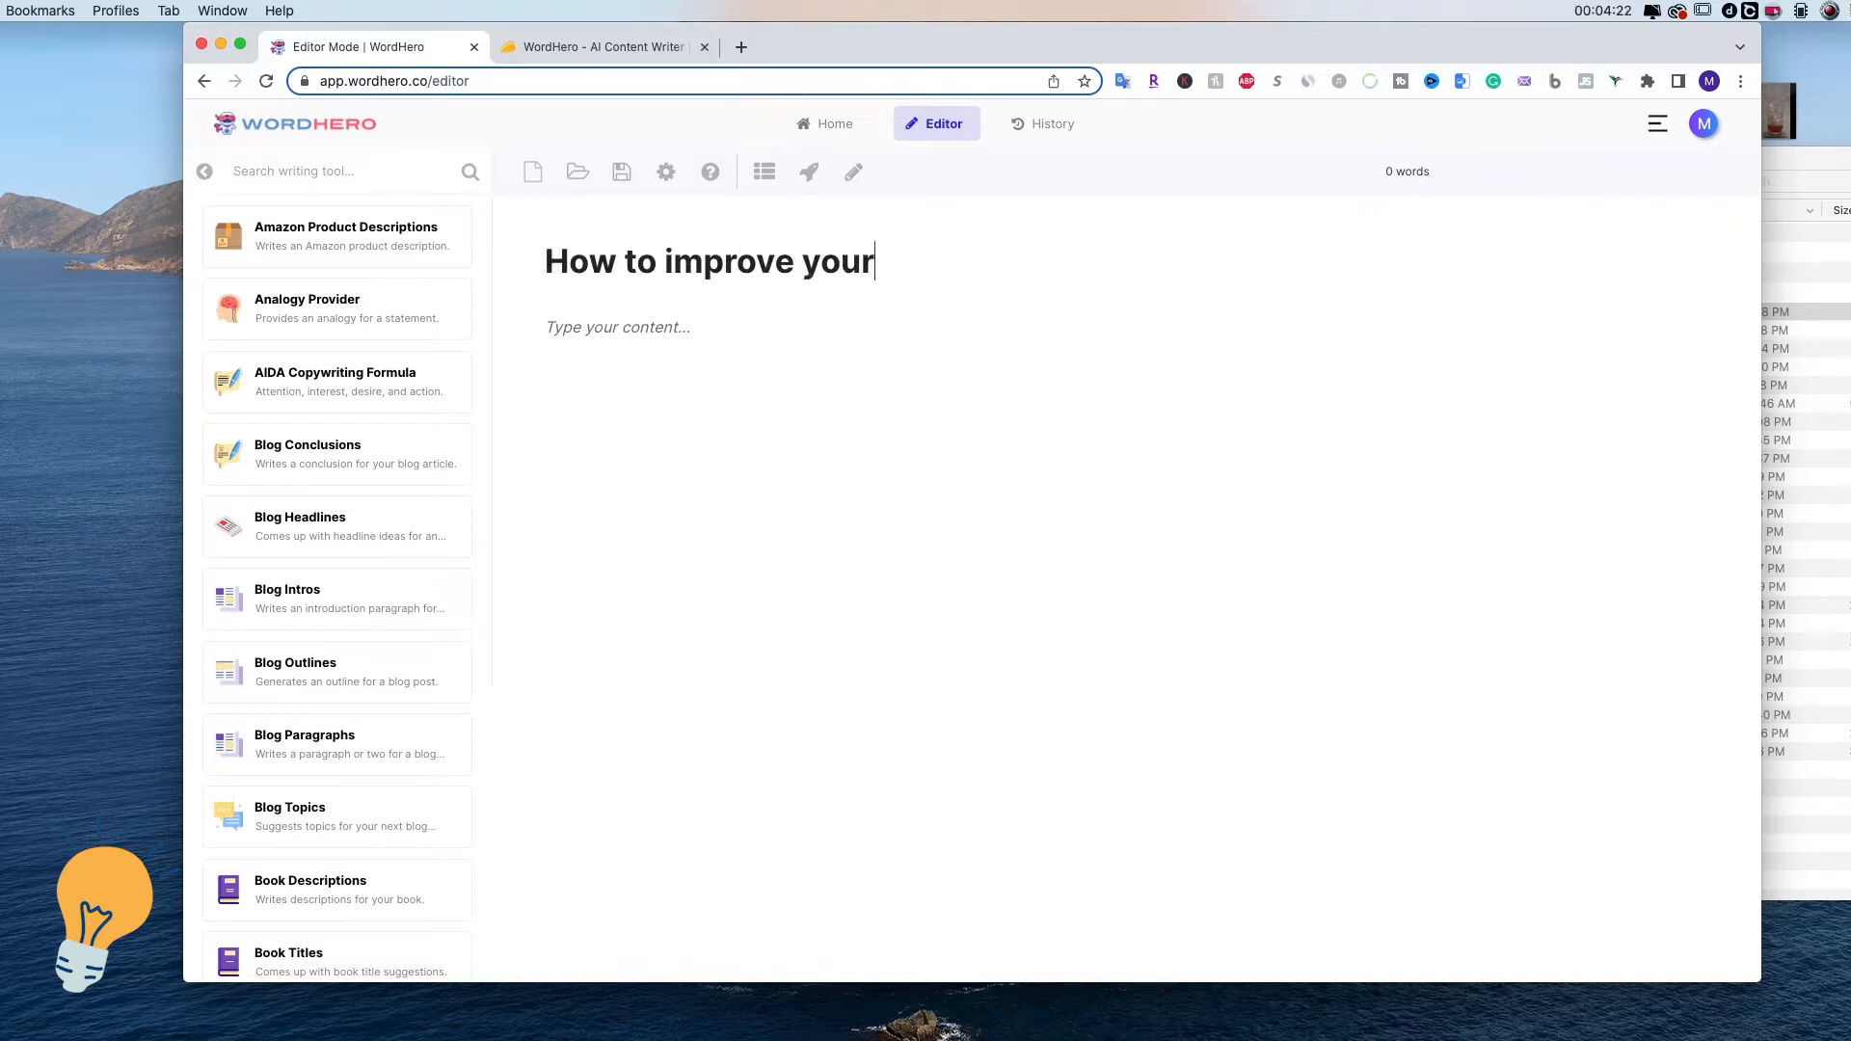
pyautogui.write(' sleep')
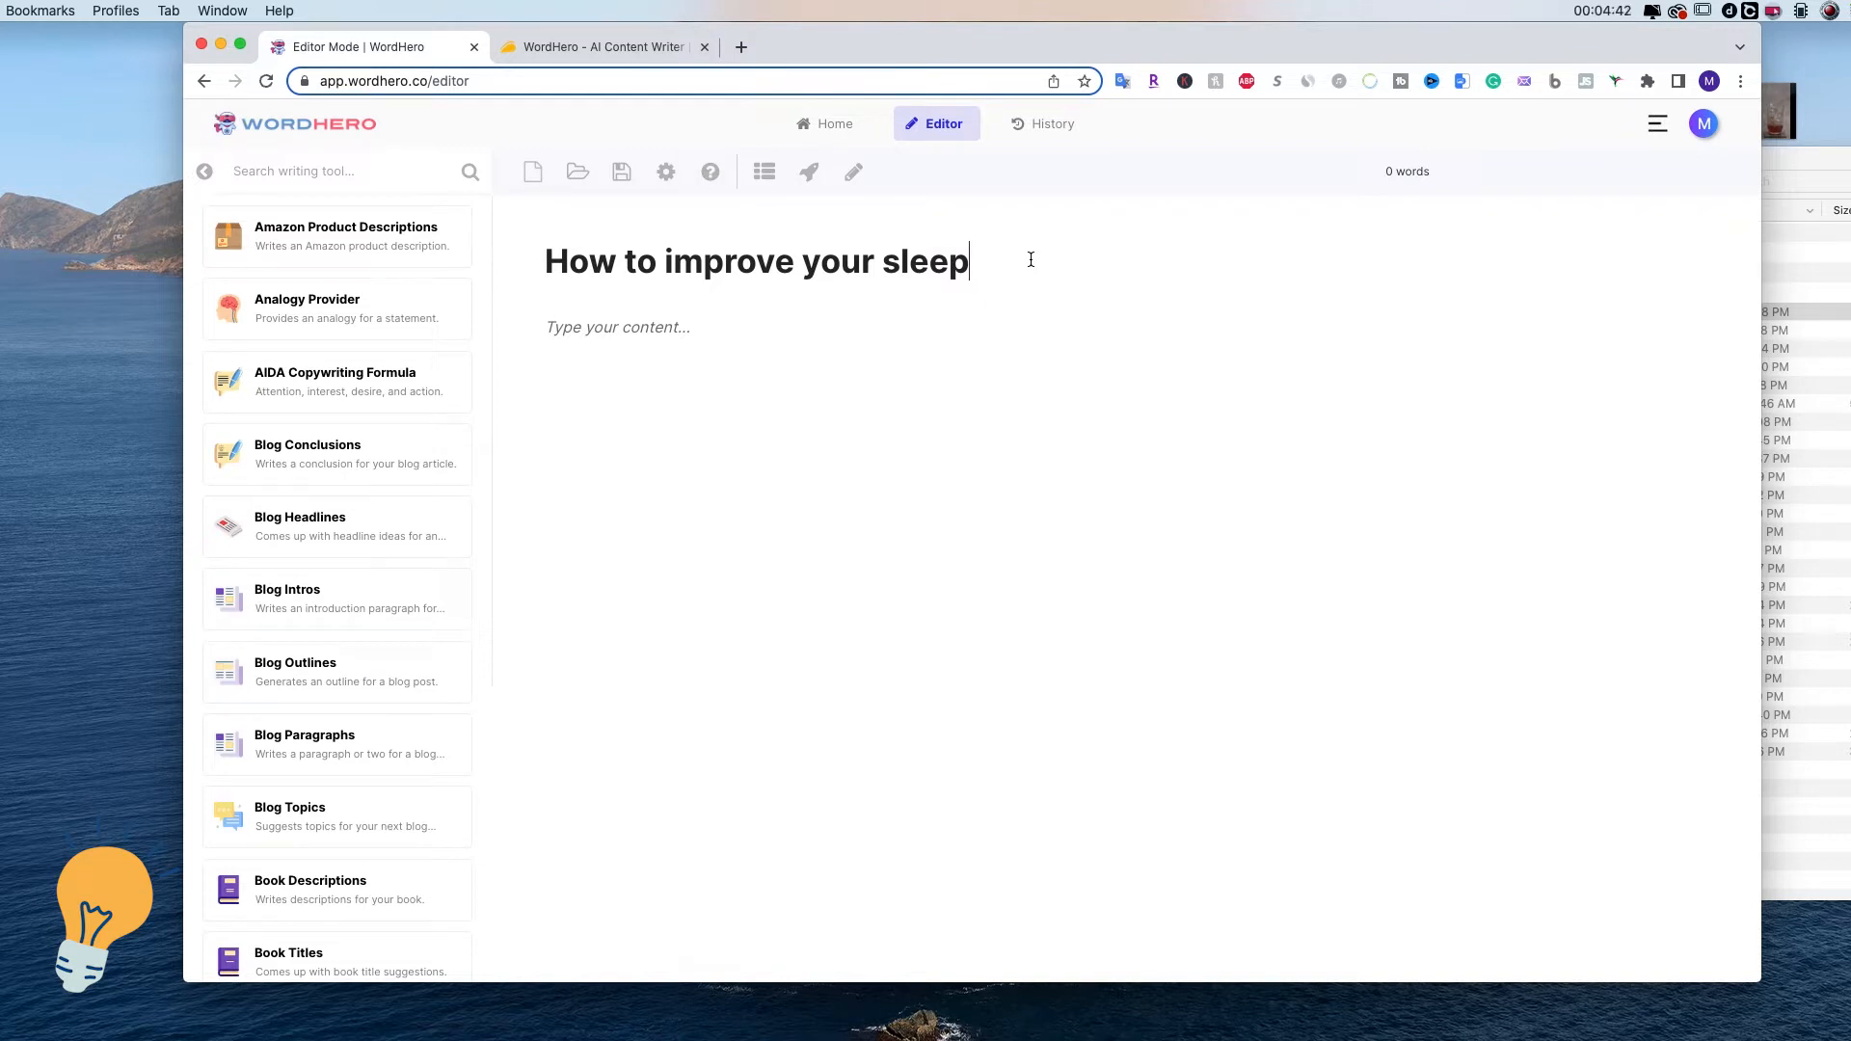
# Browse the editor's list of writing tools and place the cursor in the document's content area.
pyautogui.scroll(-2, 425, 604)
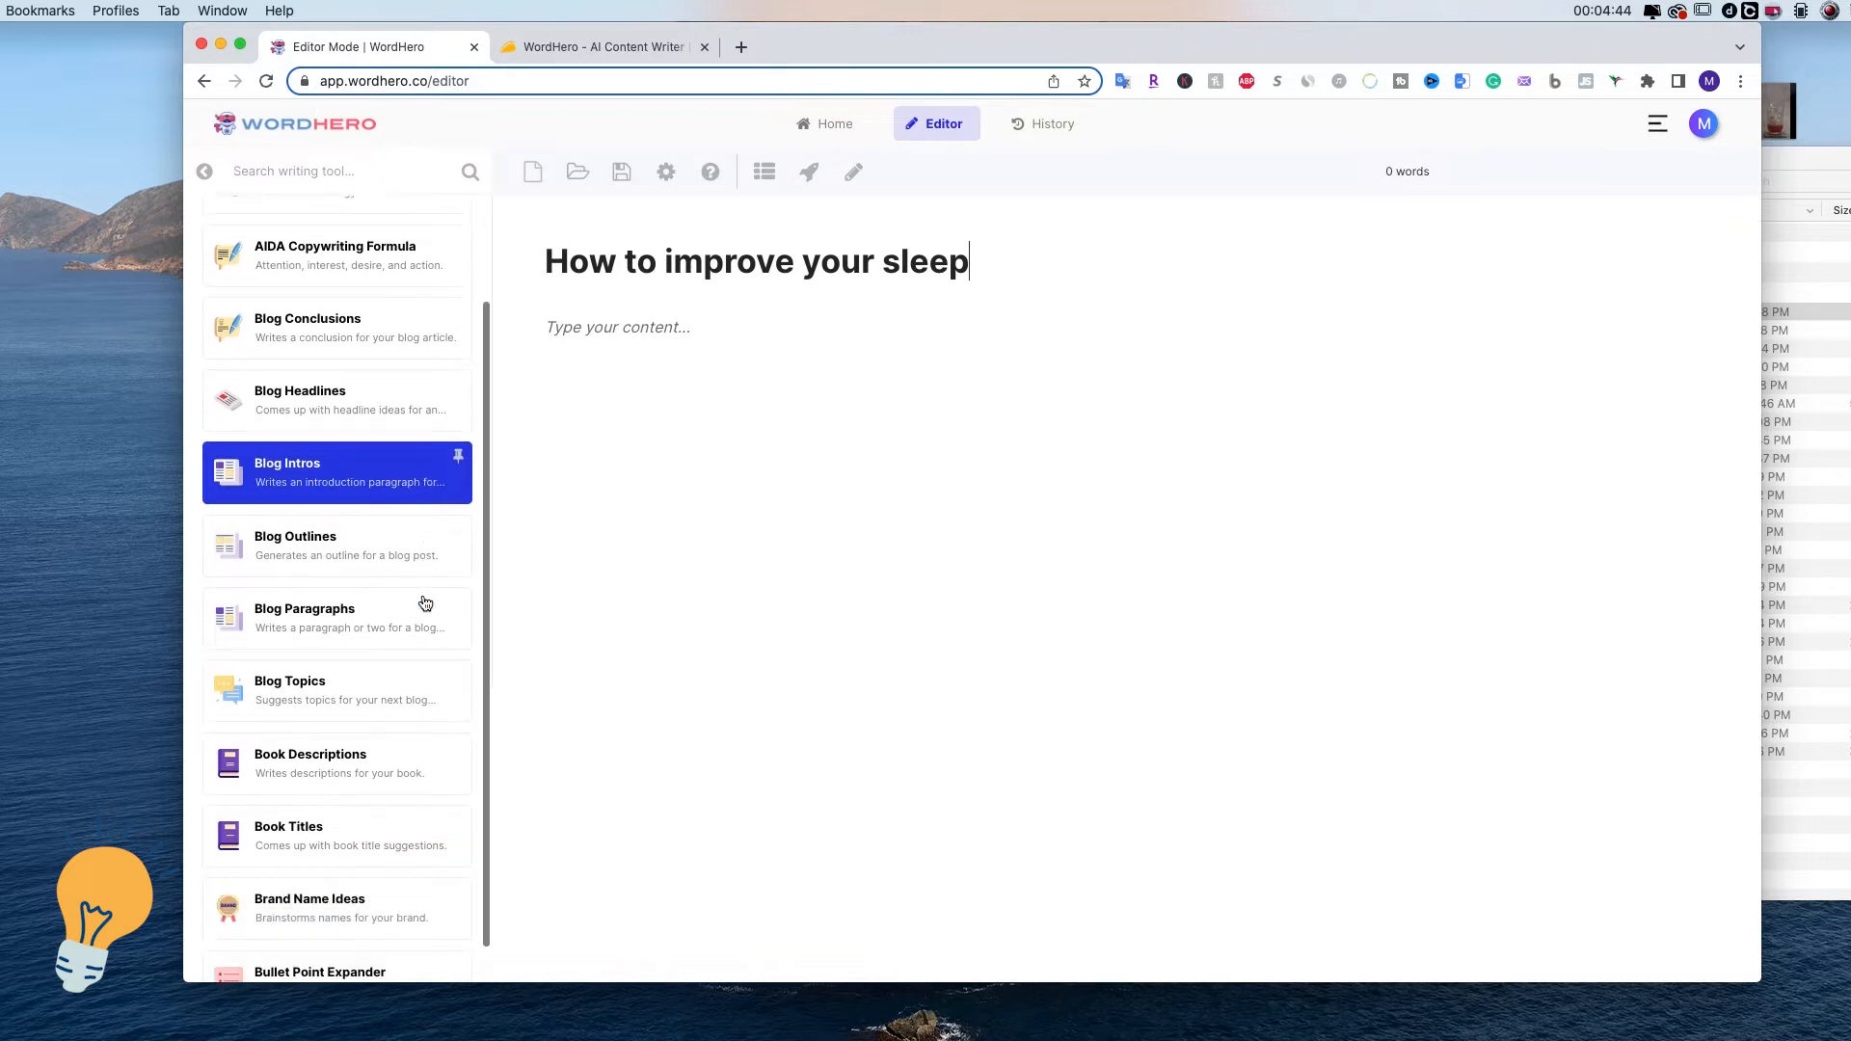
pyautogui.scroll(-6, 425, 603)
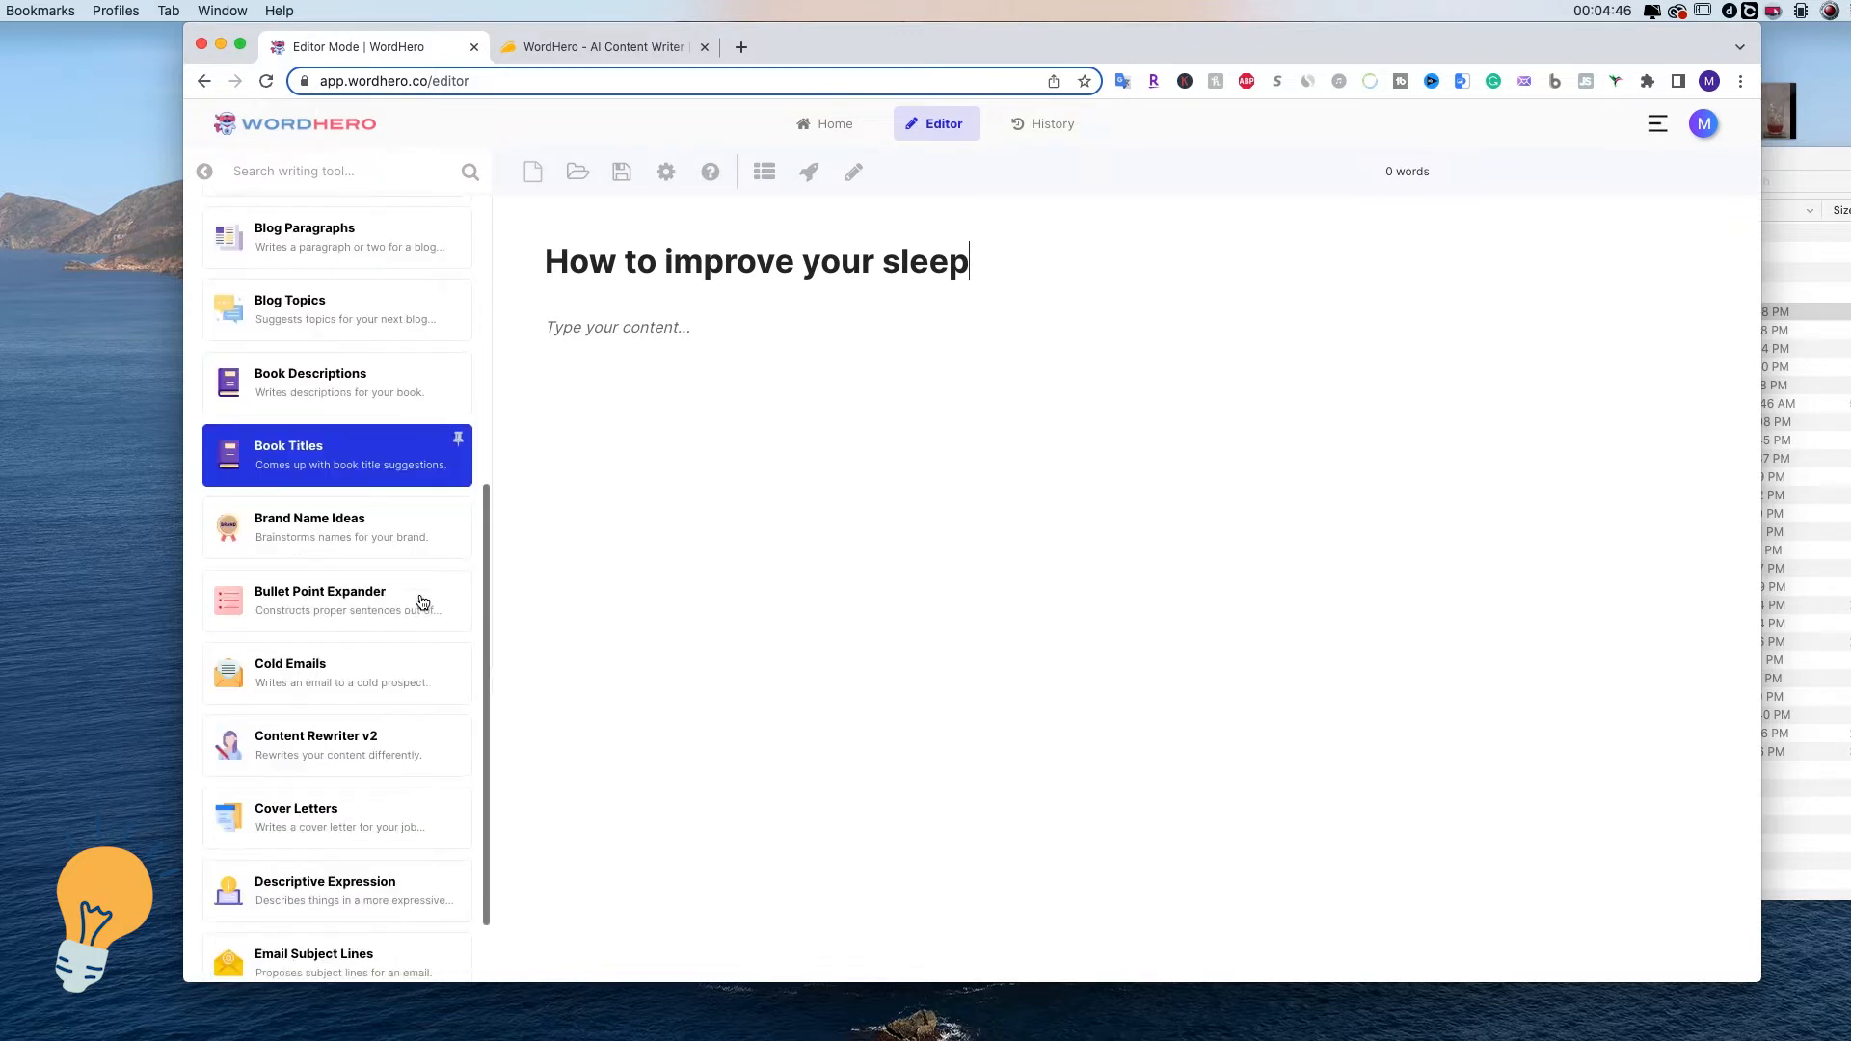
pyautogui.scroll(-8, 422, 602)
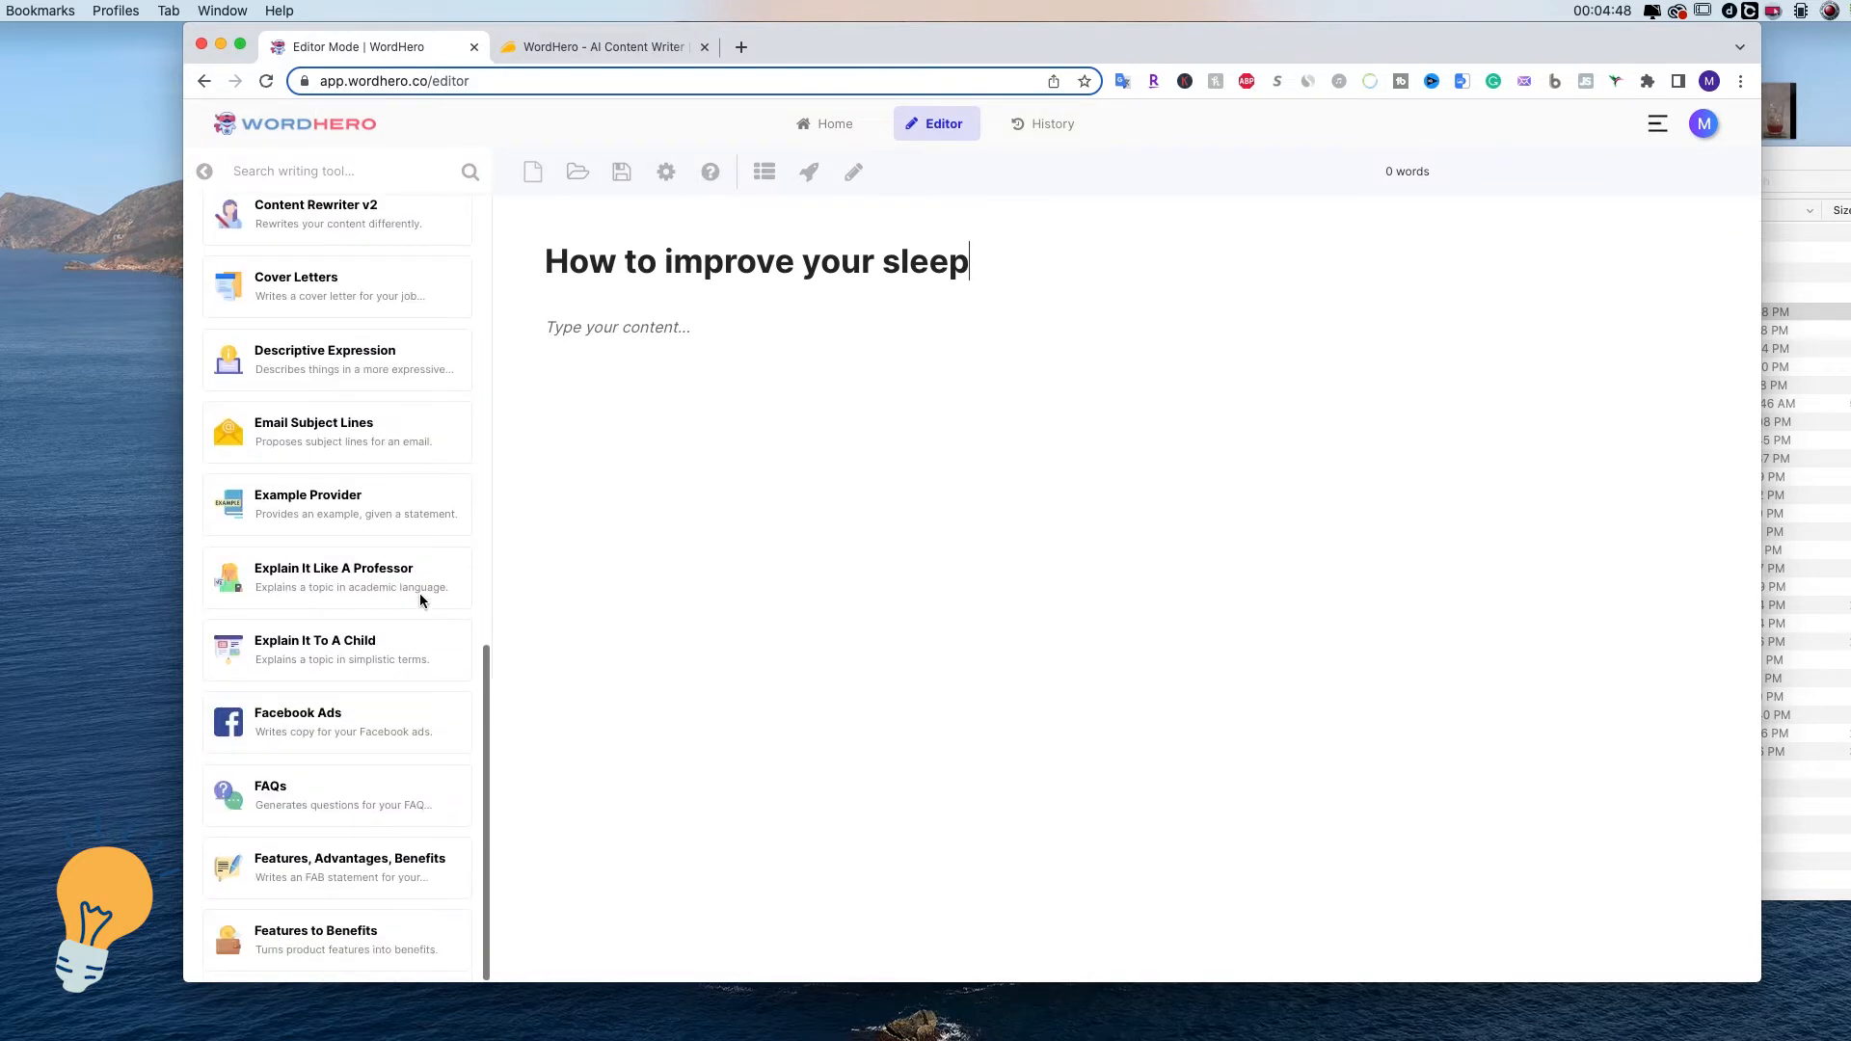
pyautogui.scroll(15, 420, 593)
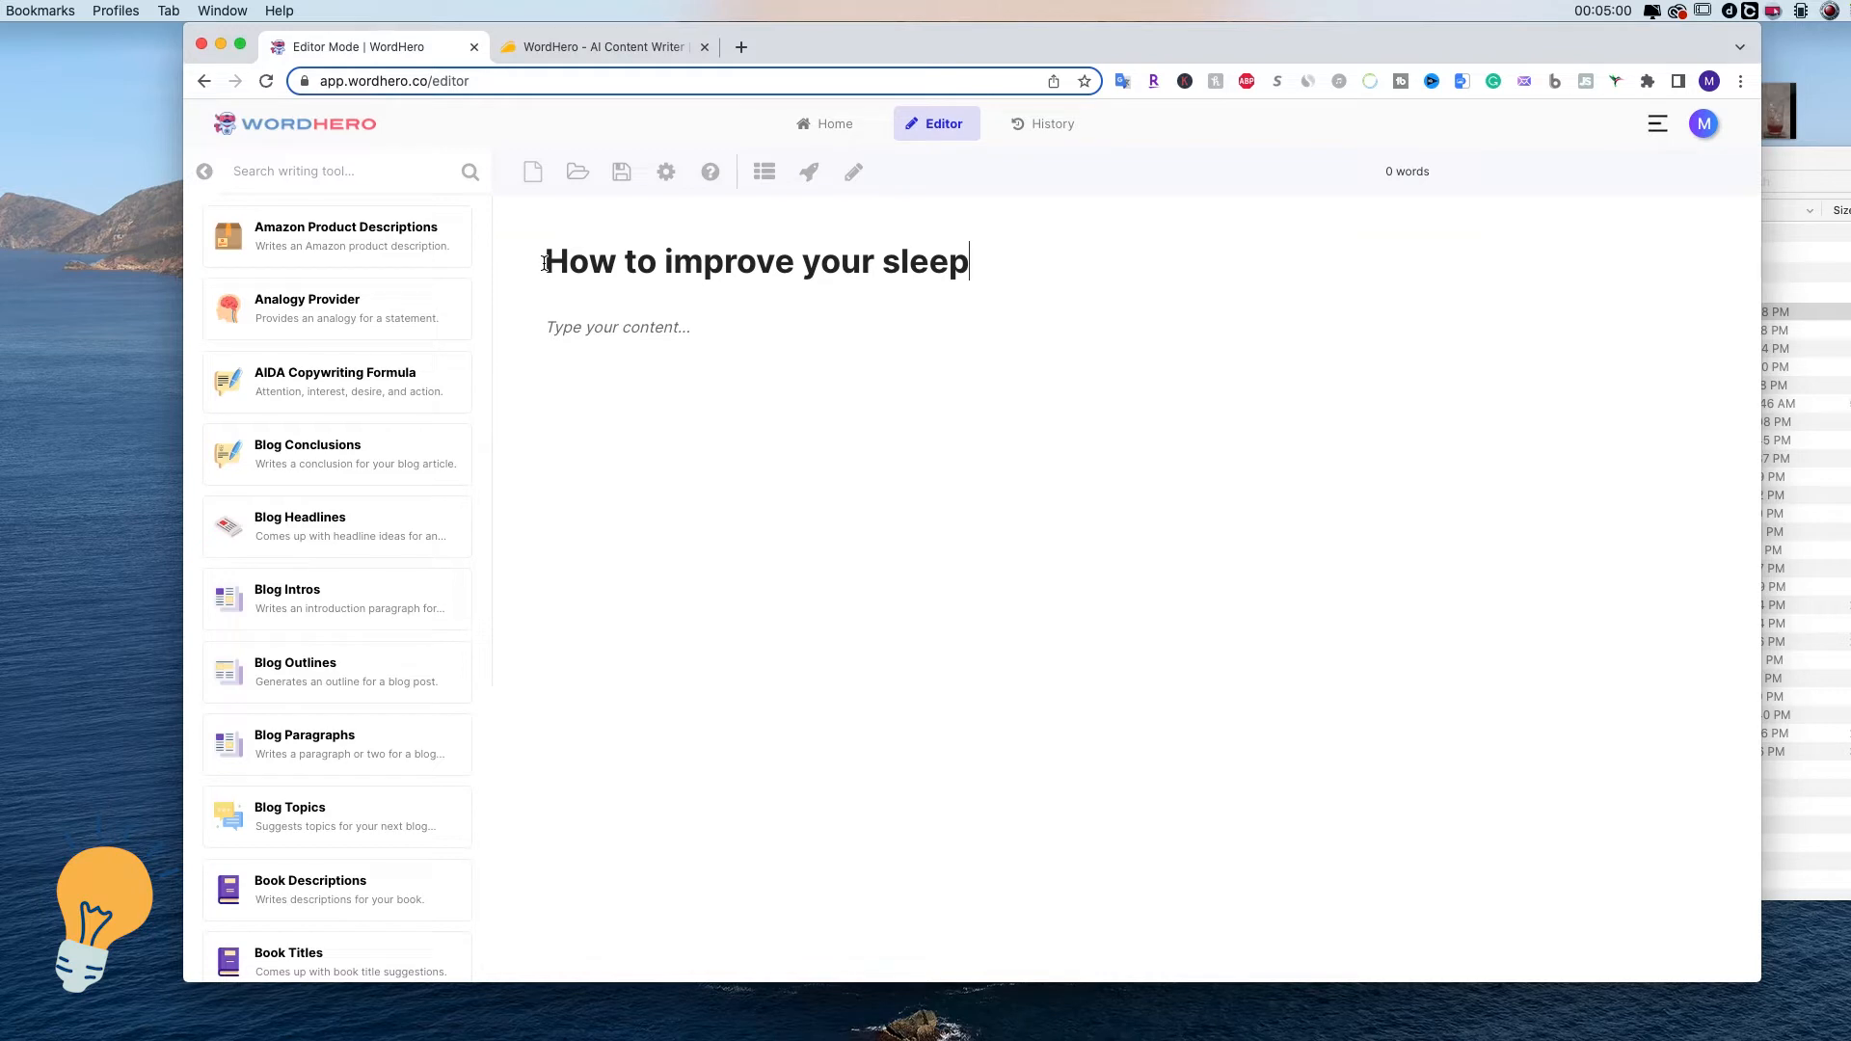
pyautogui.moveTo(545, 264); pyautogui.dragTo(974, 266)
pyautogui.click(844, 319)
pyautogui.click(777, 182)
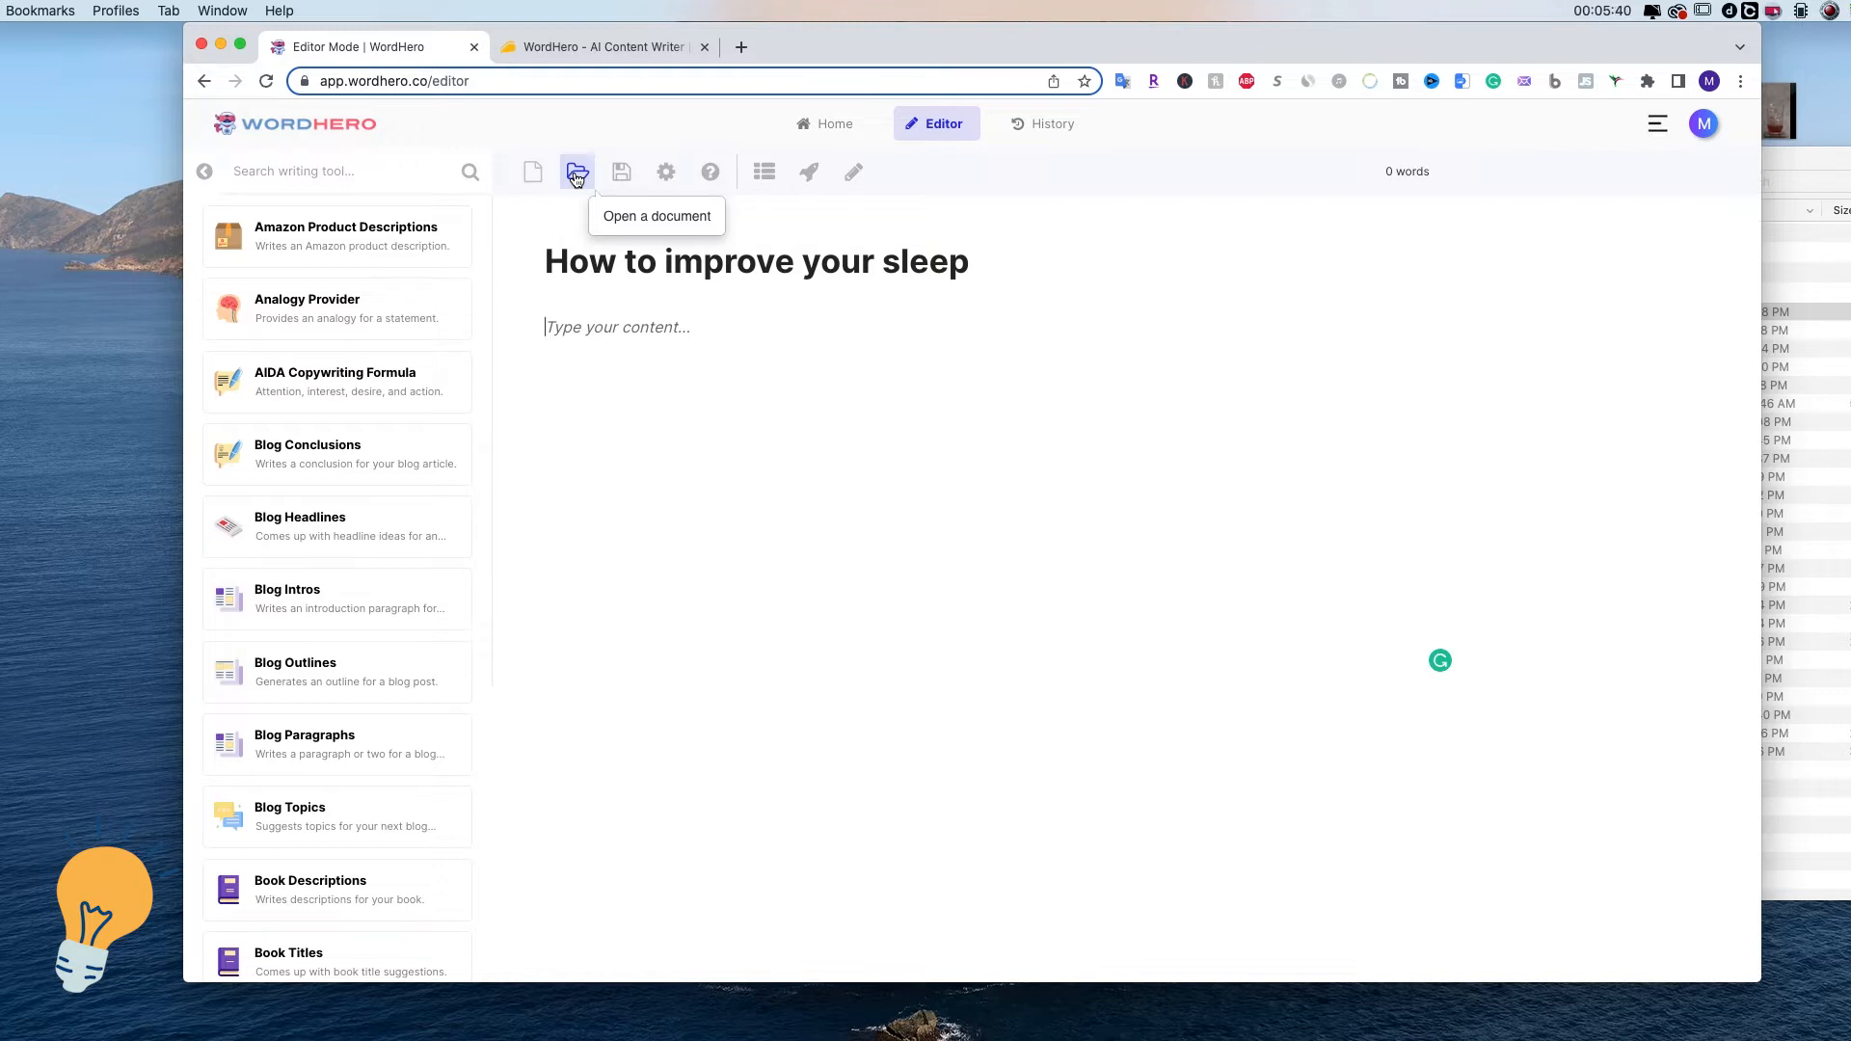
# Check the available languages in the editor settings, keep English (US) and close the settings.
pyautogui.click(665, 173)
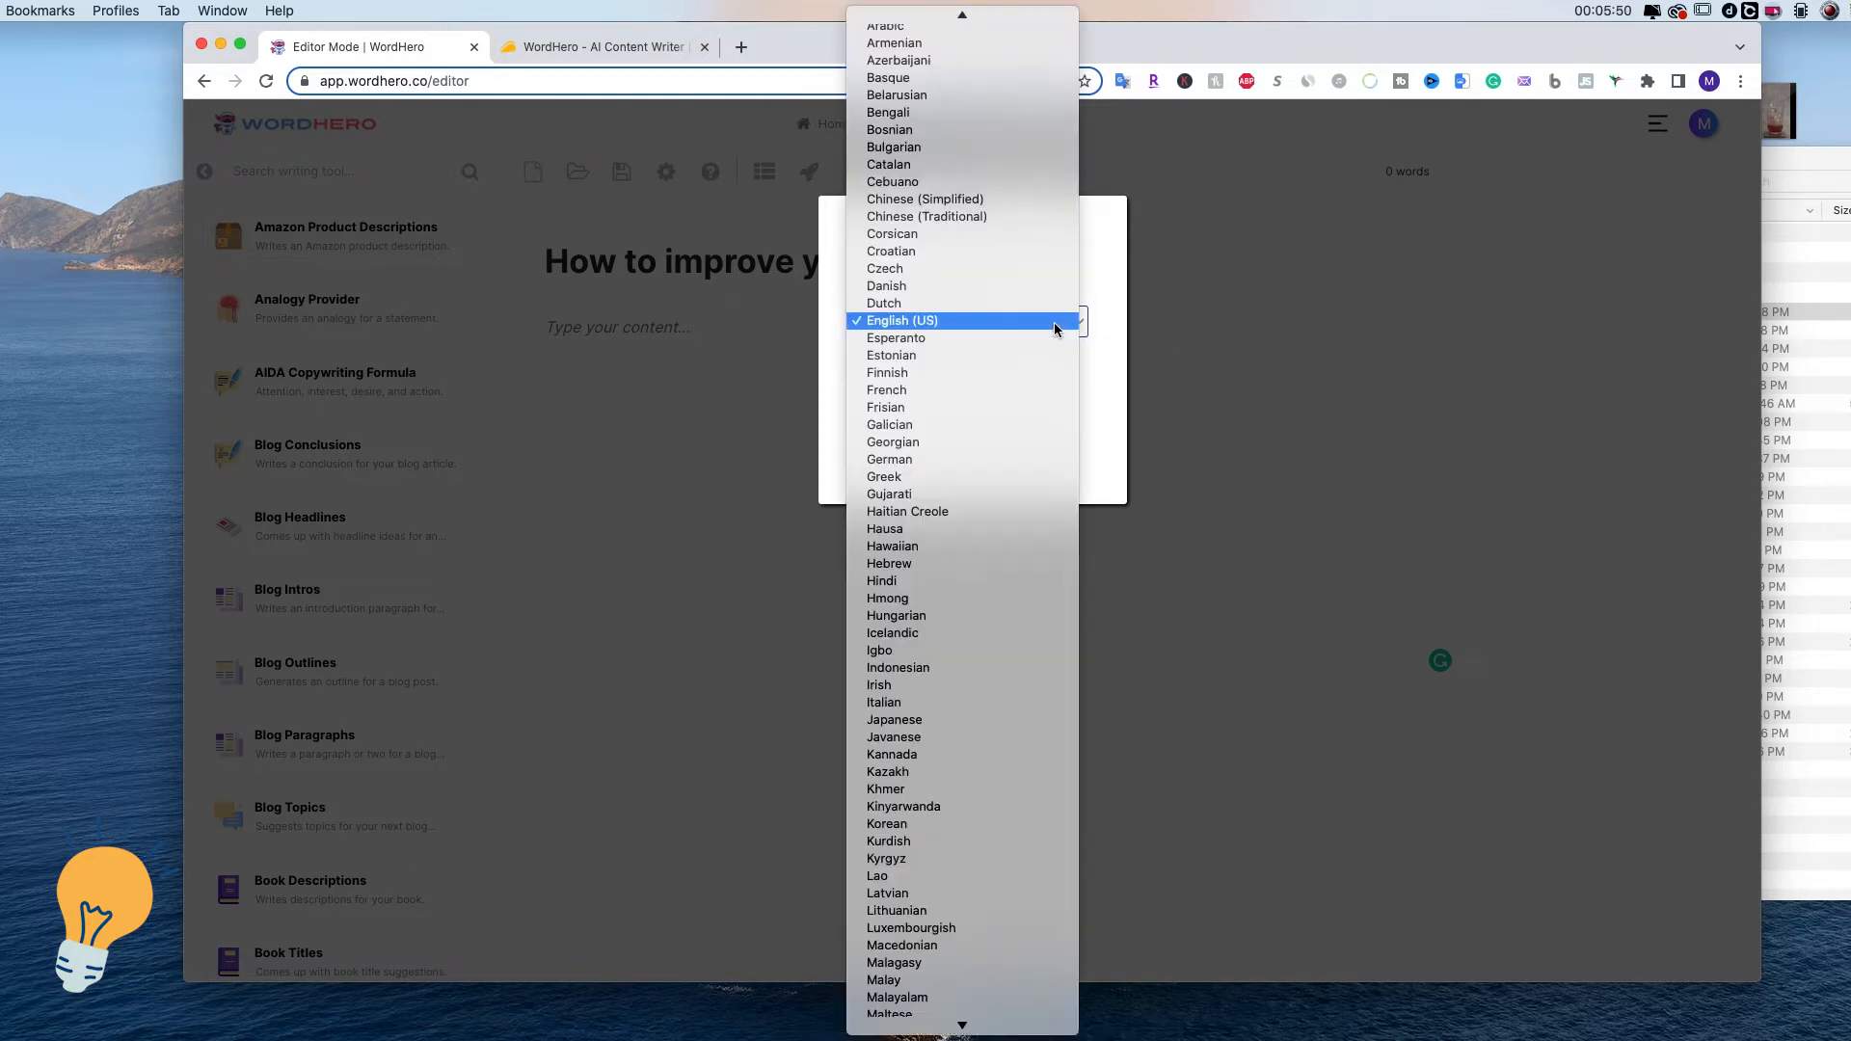
pyautogui.click(1050, 326)
pyautogui.click(1054, 328)
pyautogui.click(734, 328)
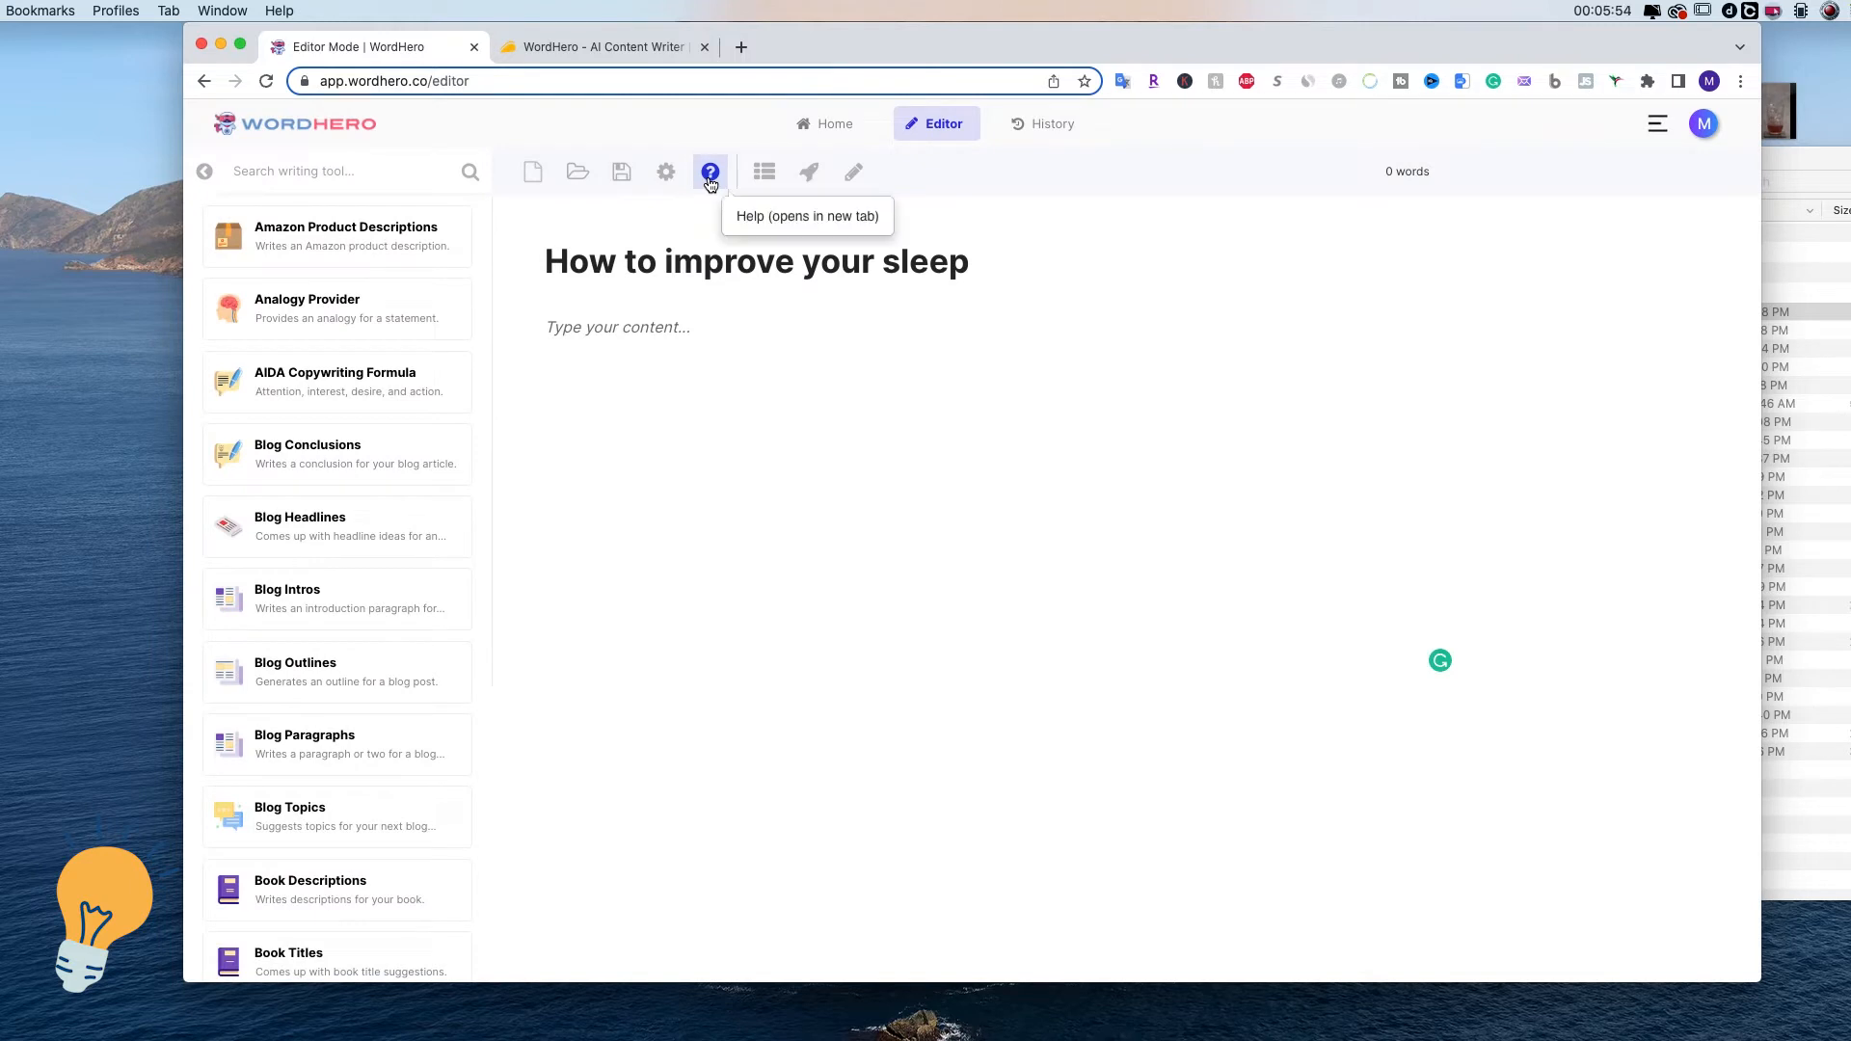
# Generate an AI outline for the article from the title "How to improve your sleep".
pyautogui.click(775, 186)
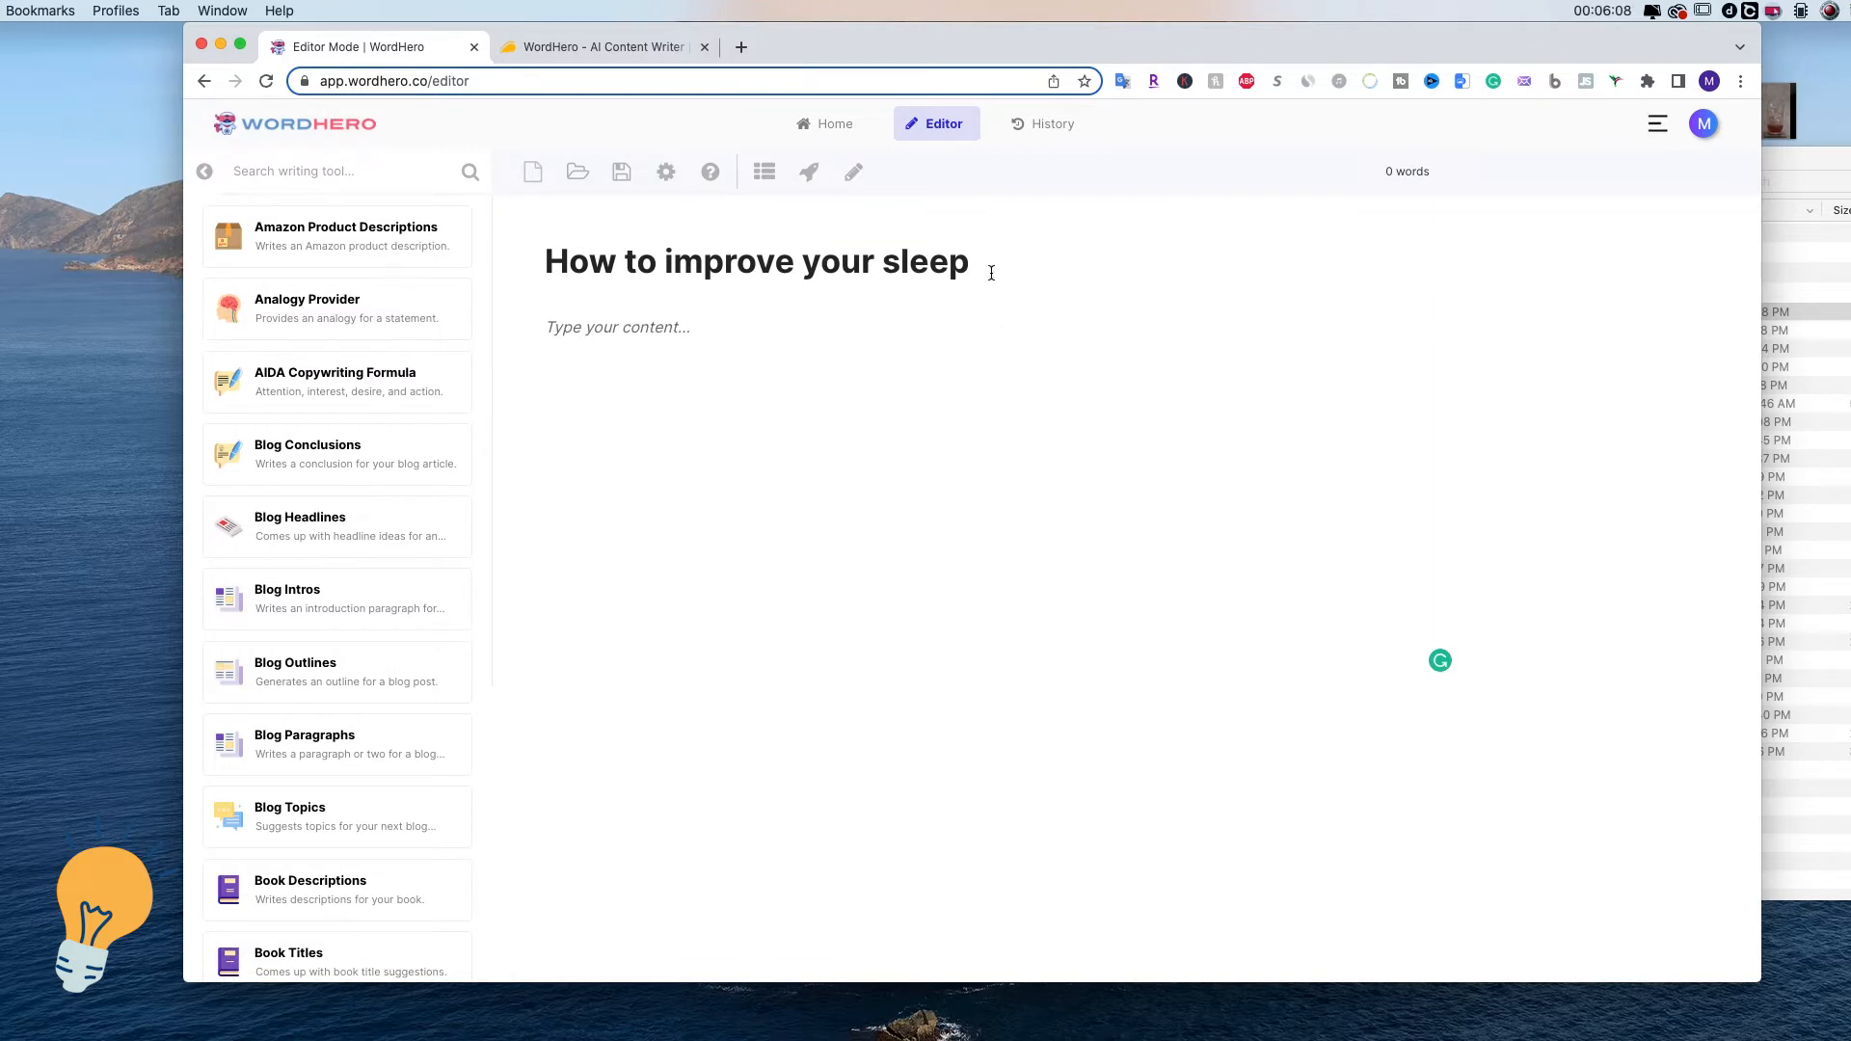
pyautogui.moveTo(991, 273); pyautogui.dragTo(529, 270)
pyautogui.click(575, 325)
pyautogui.click(765, 173)
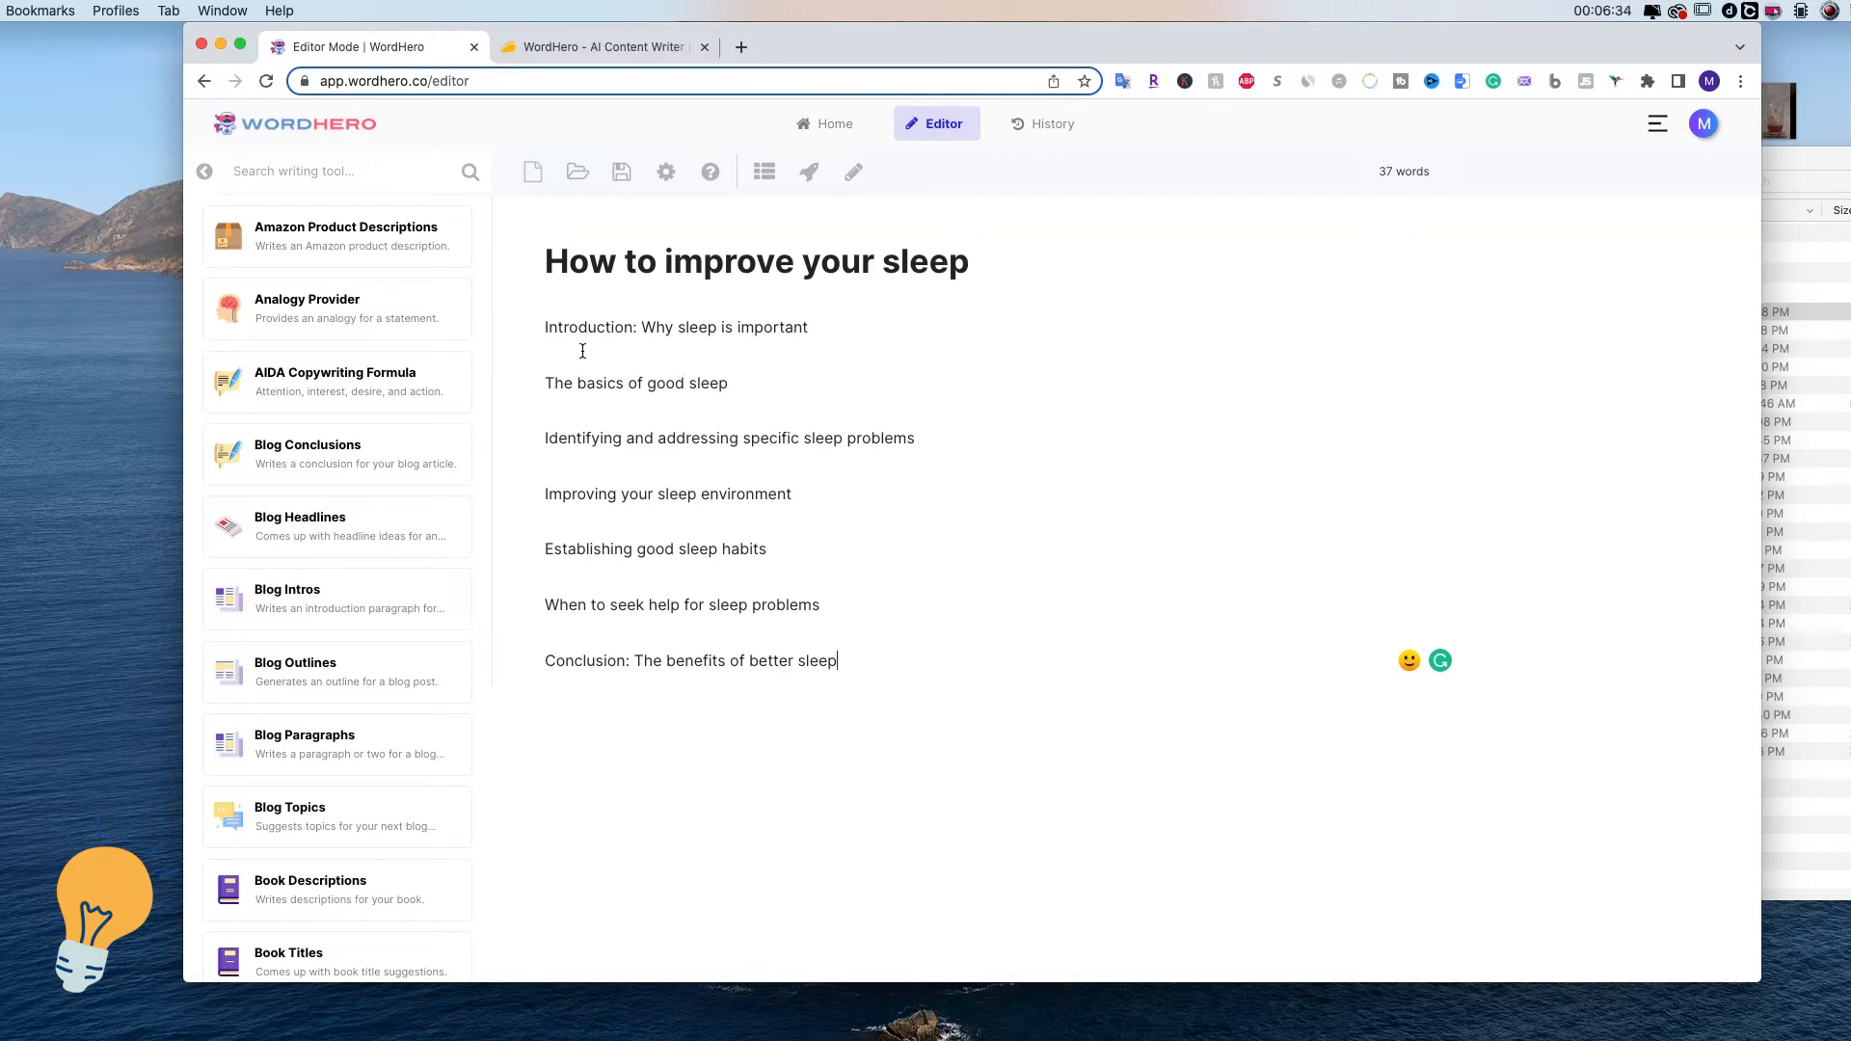
# Remove the "Introduction:" prefix from the outline's first line so it reads "Why sleep is important".
pyautogui.moveTo(545, 328); pyautogui.dragTo(834, 330)
pyautogui.click(835, 330)
pyautogui.moveTo(642, 326); pyautogui.dragTo(526, 329)
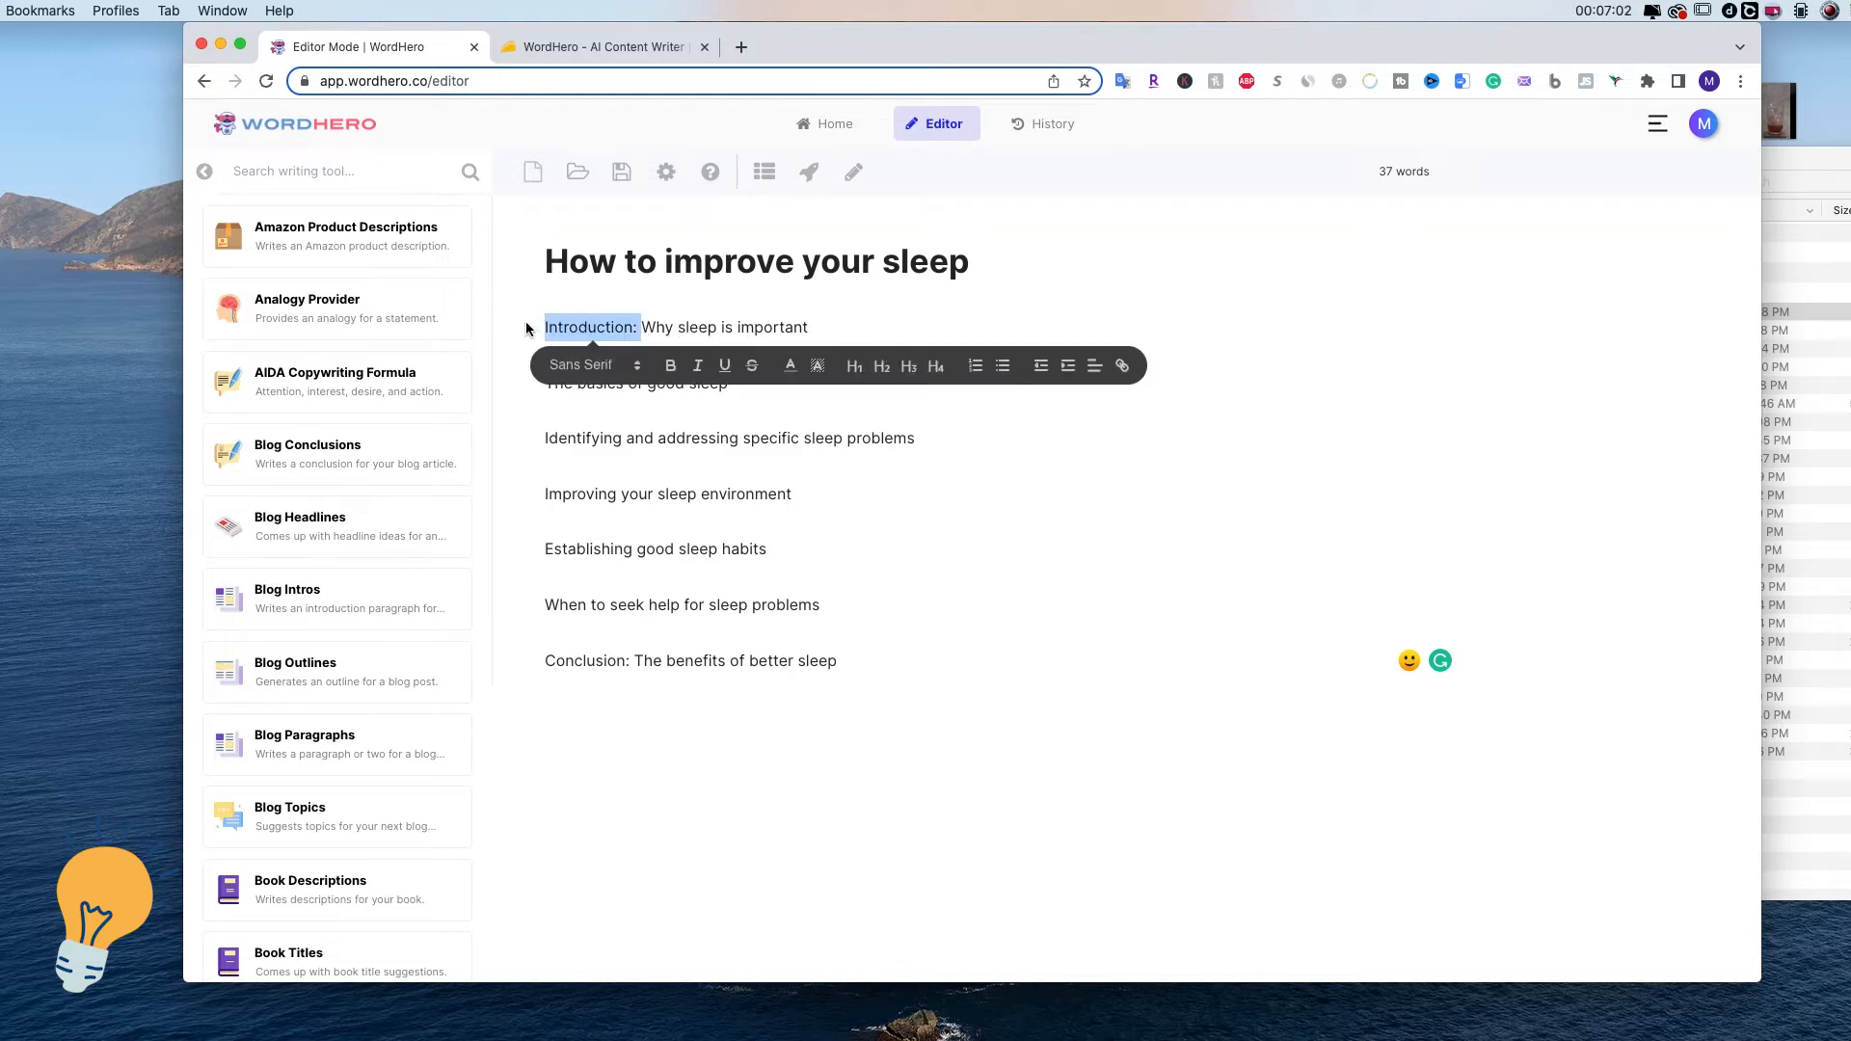
pyautogui.press('BackSpace')
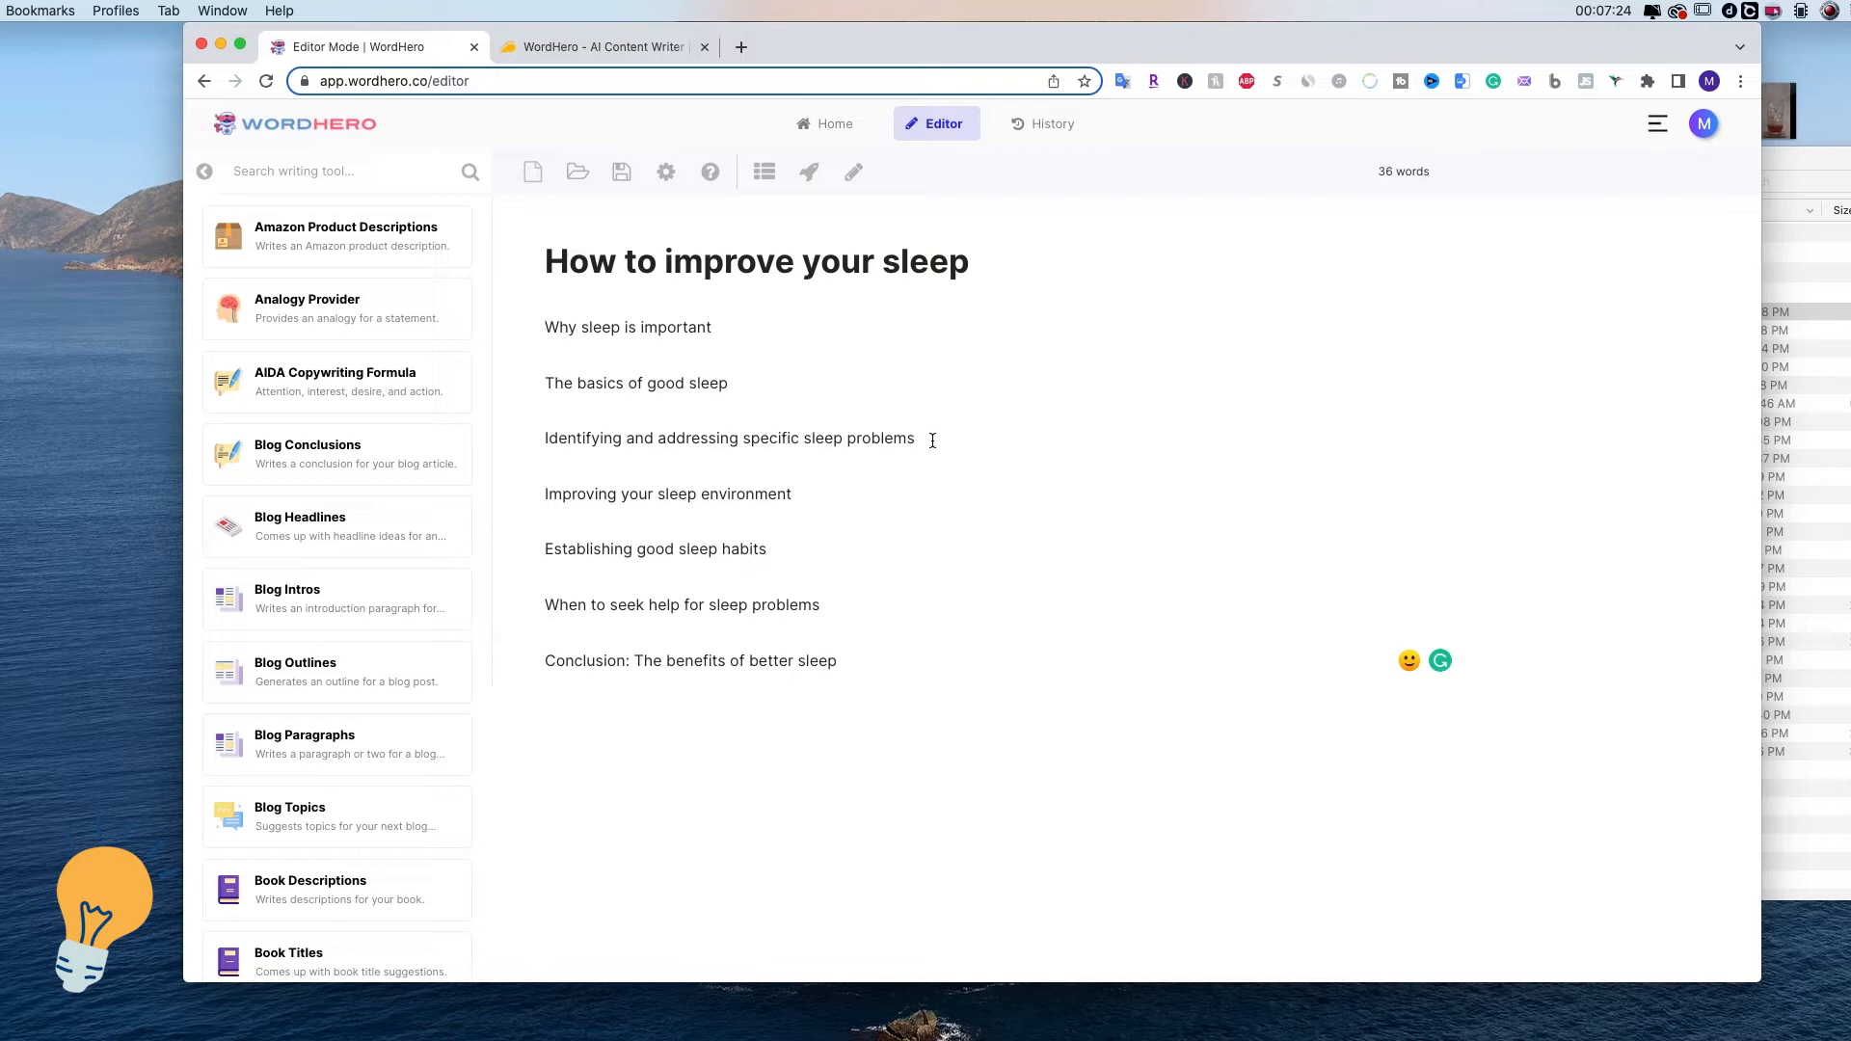
pyautogui.tripleClick(627, 442)
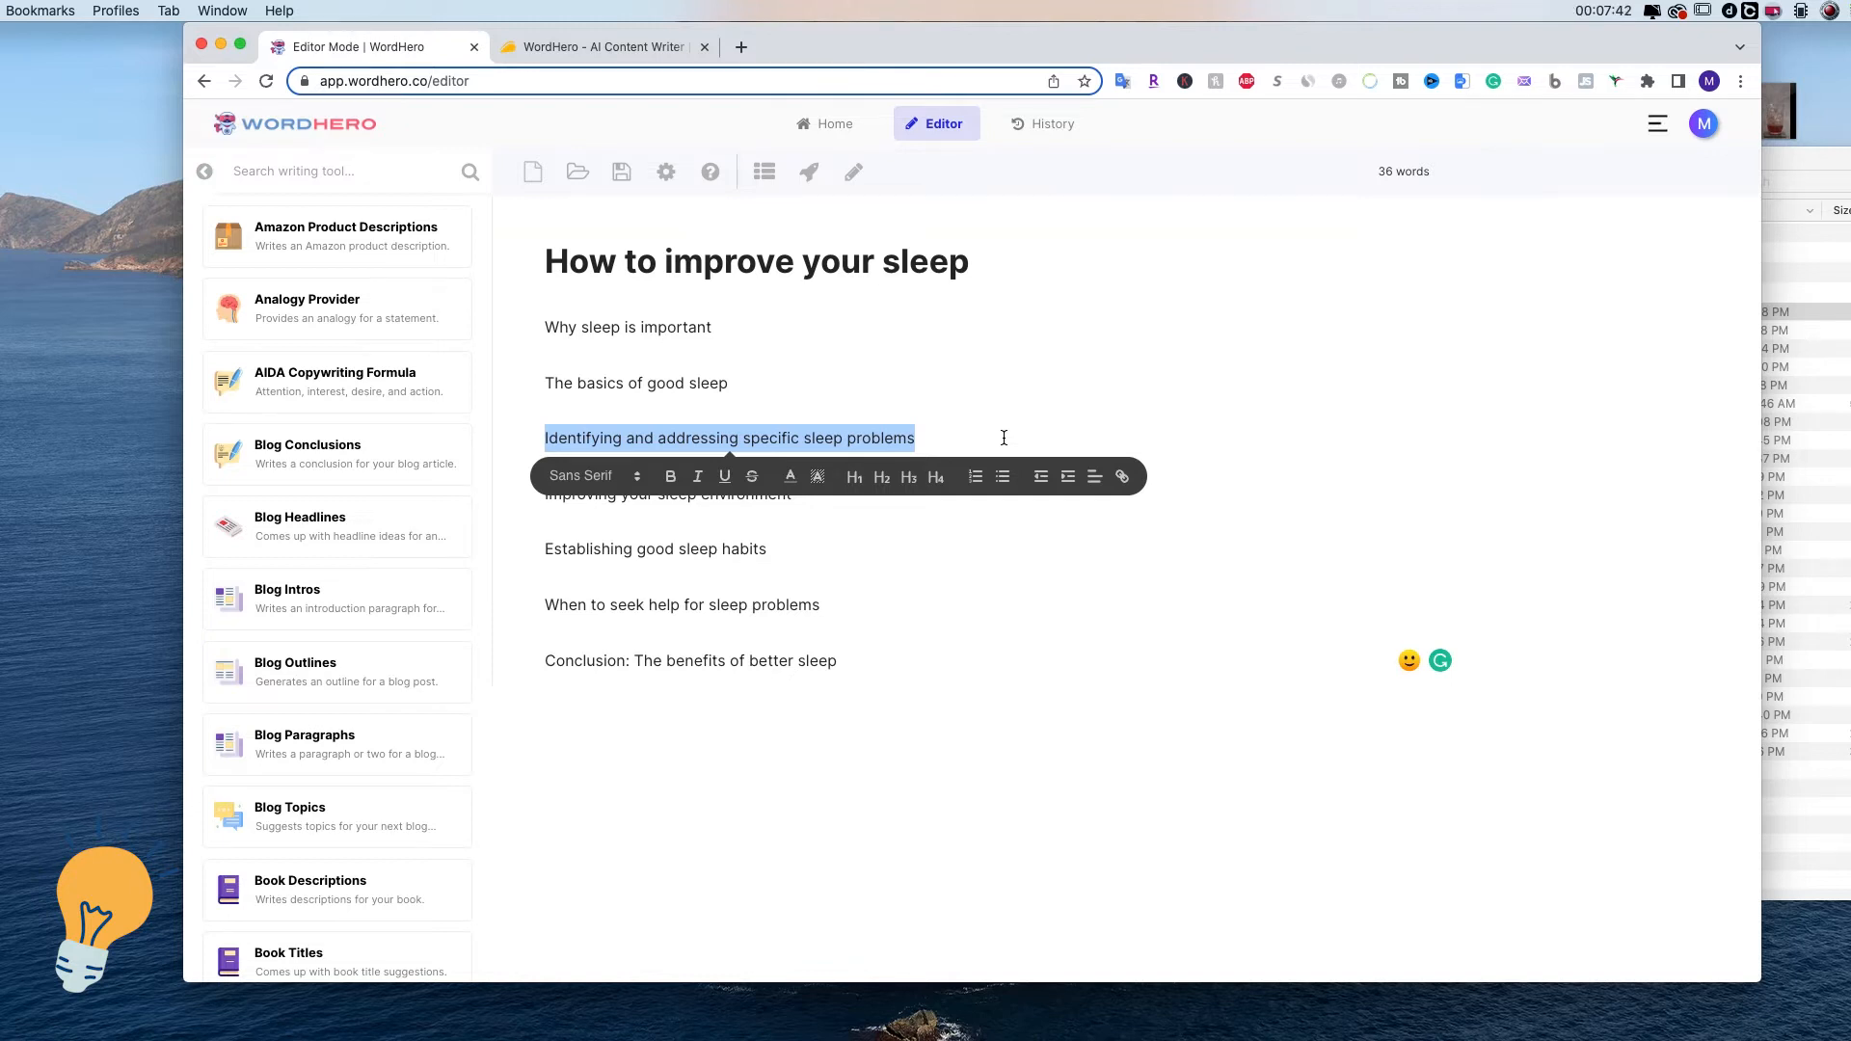
pyautogui.click(950, 438)
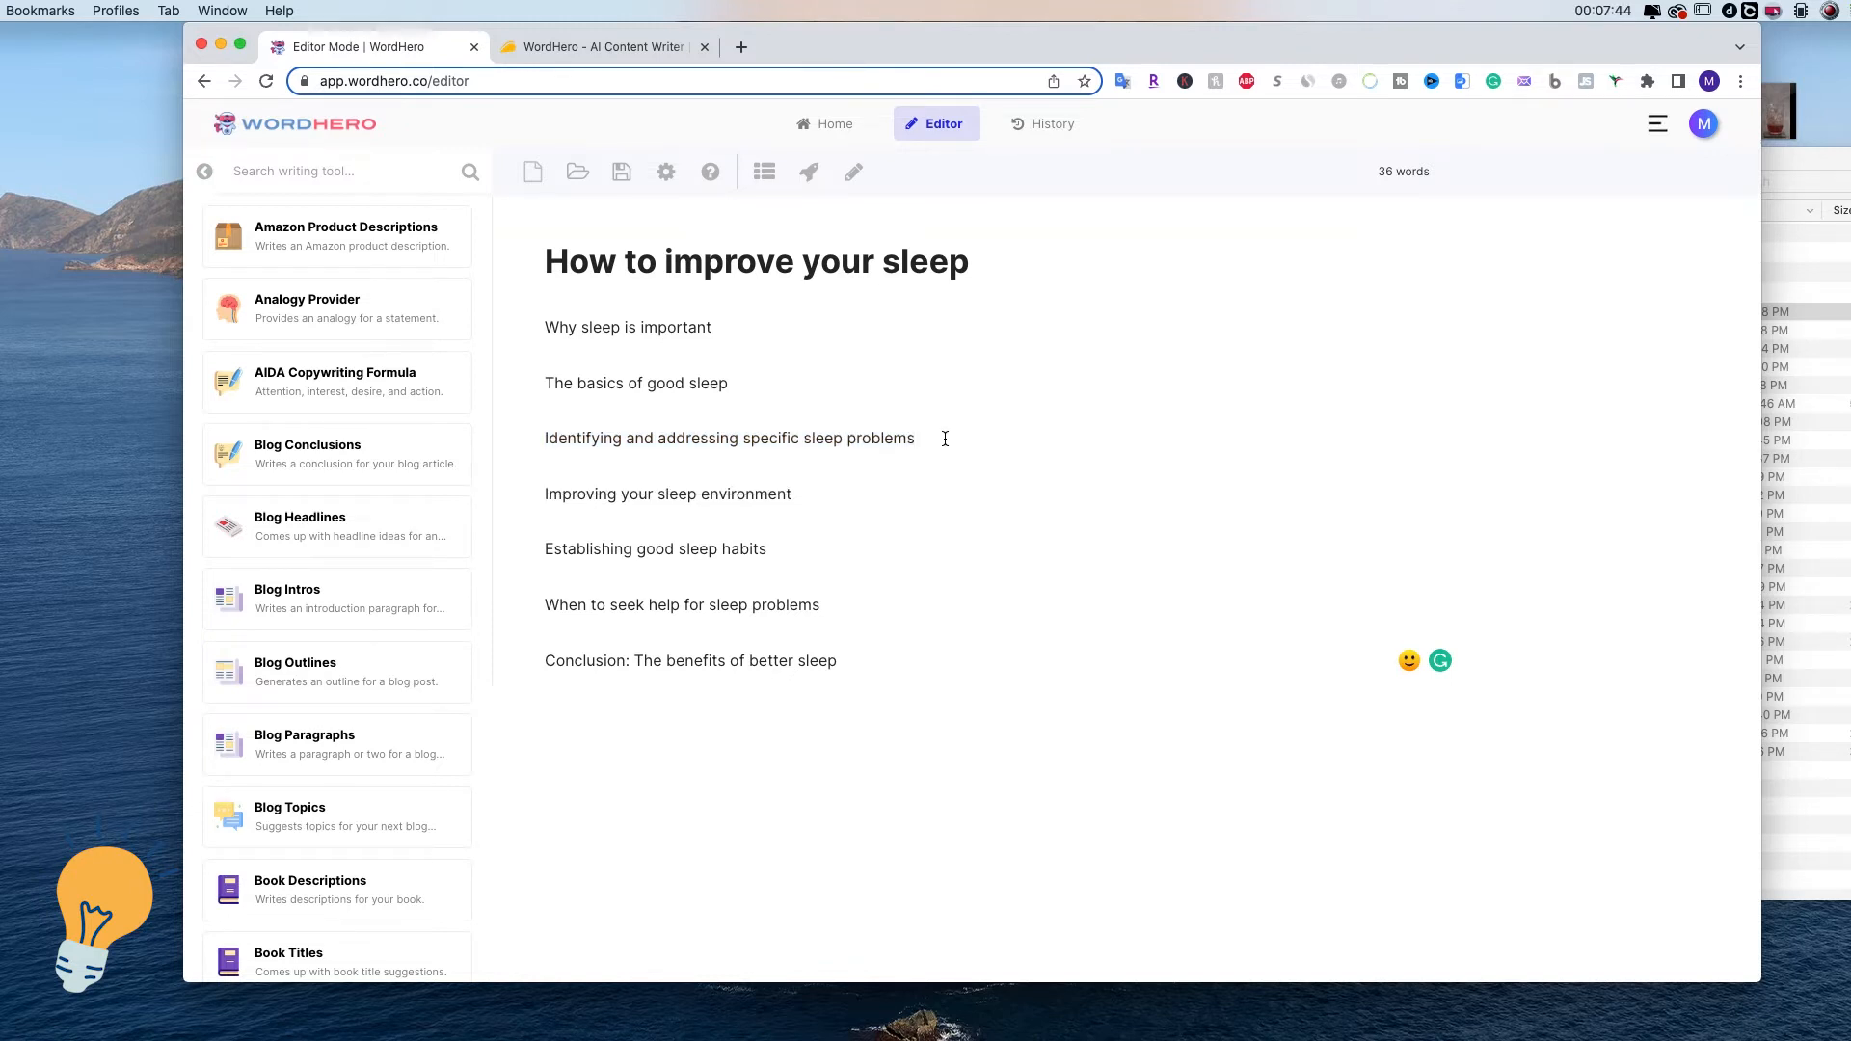
pyautogui.moveTo(945, 438); pyautogui.dragTo(529, 326)
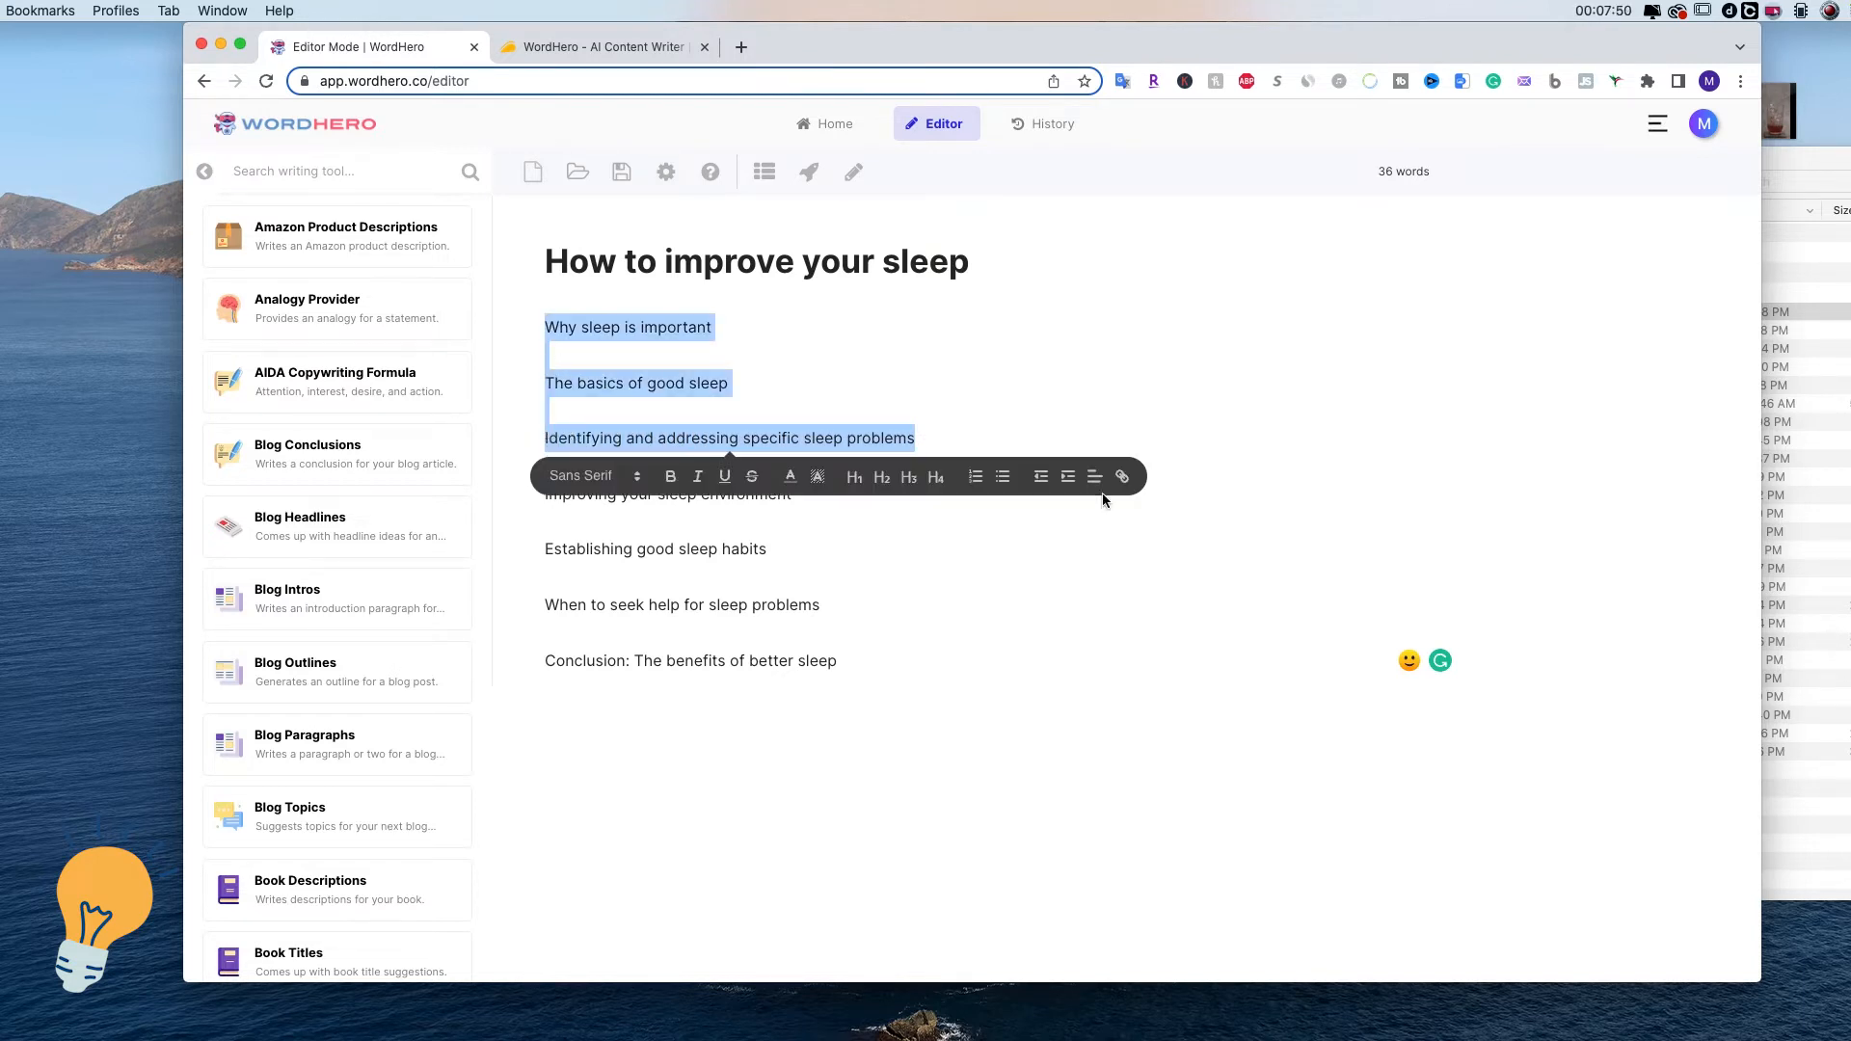
pyautogui.moveTo(959, 436); pyautogui.dragTo(540, 446)
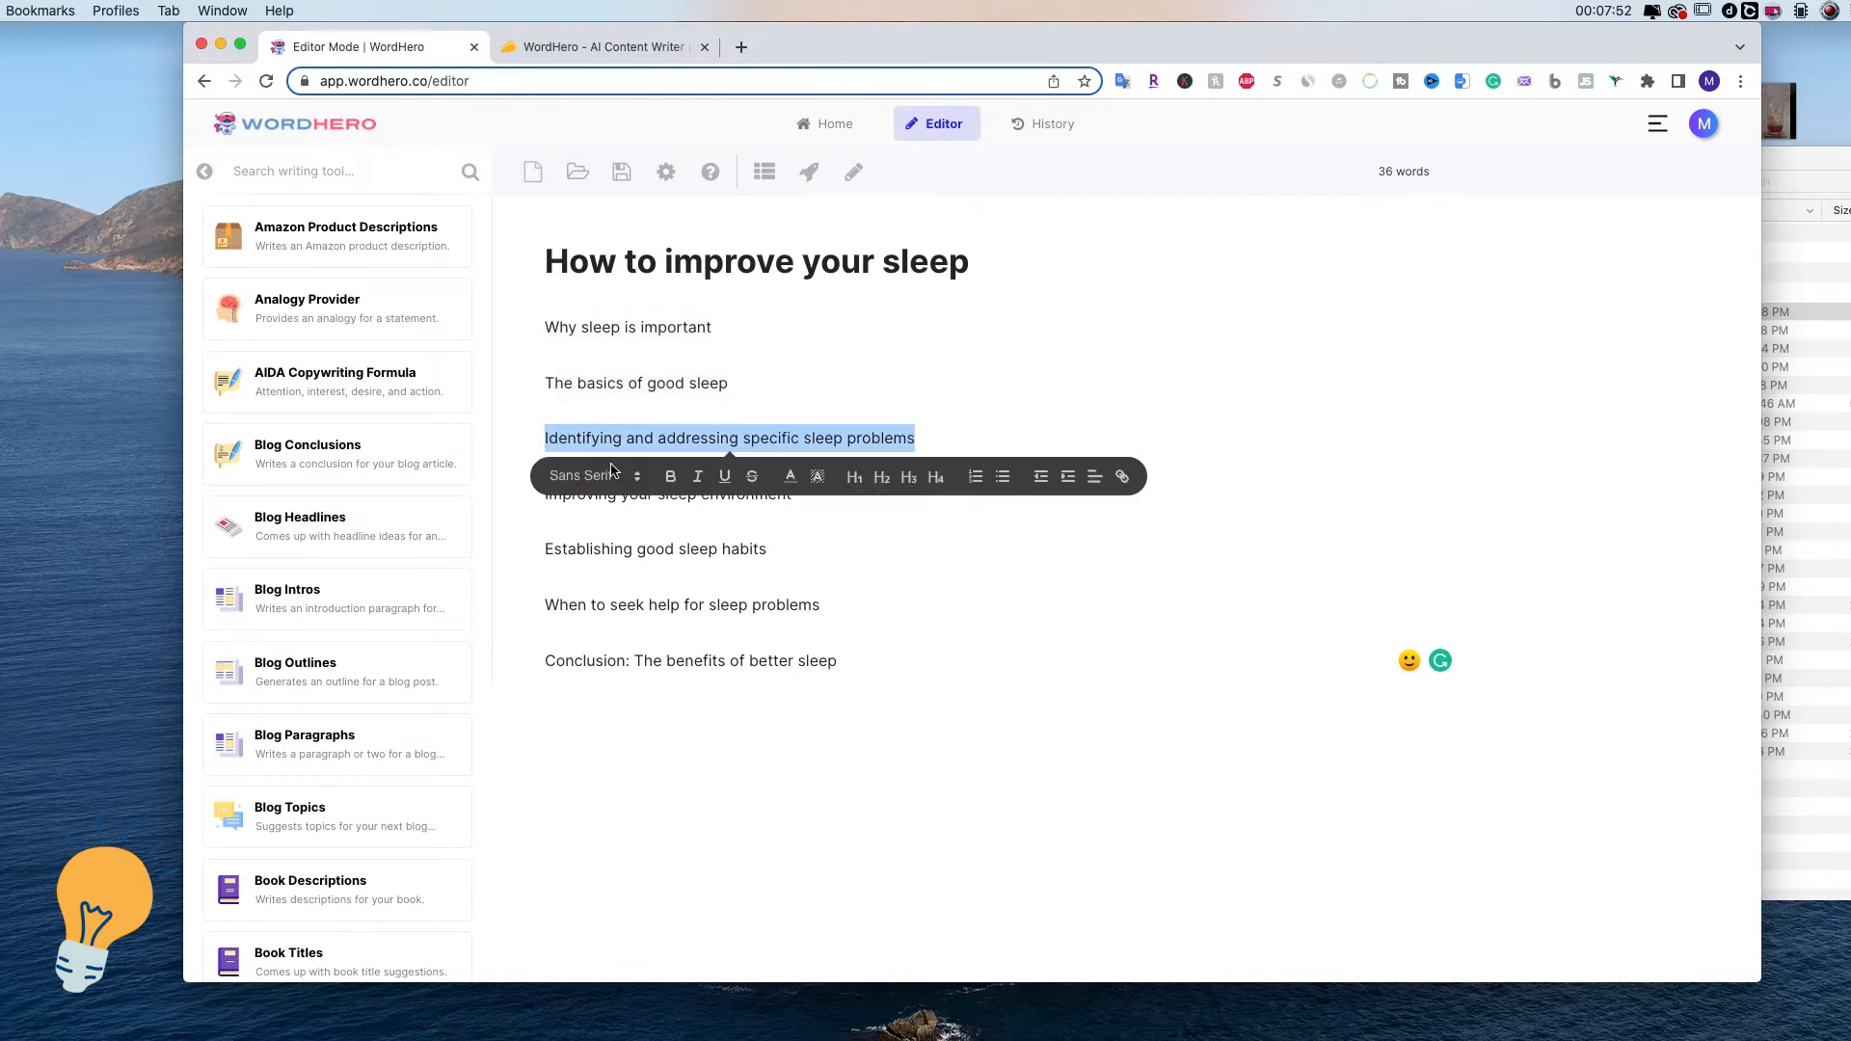
pyautogui.click(872, 545)
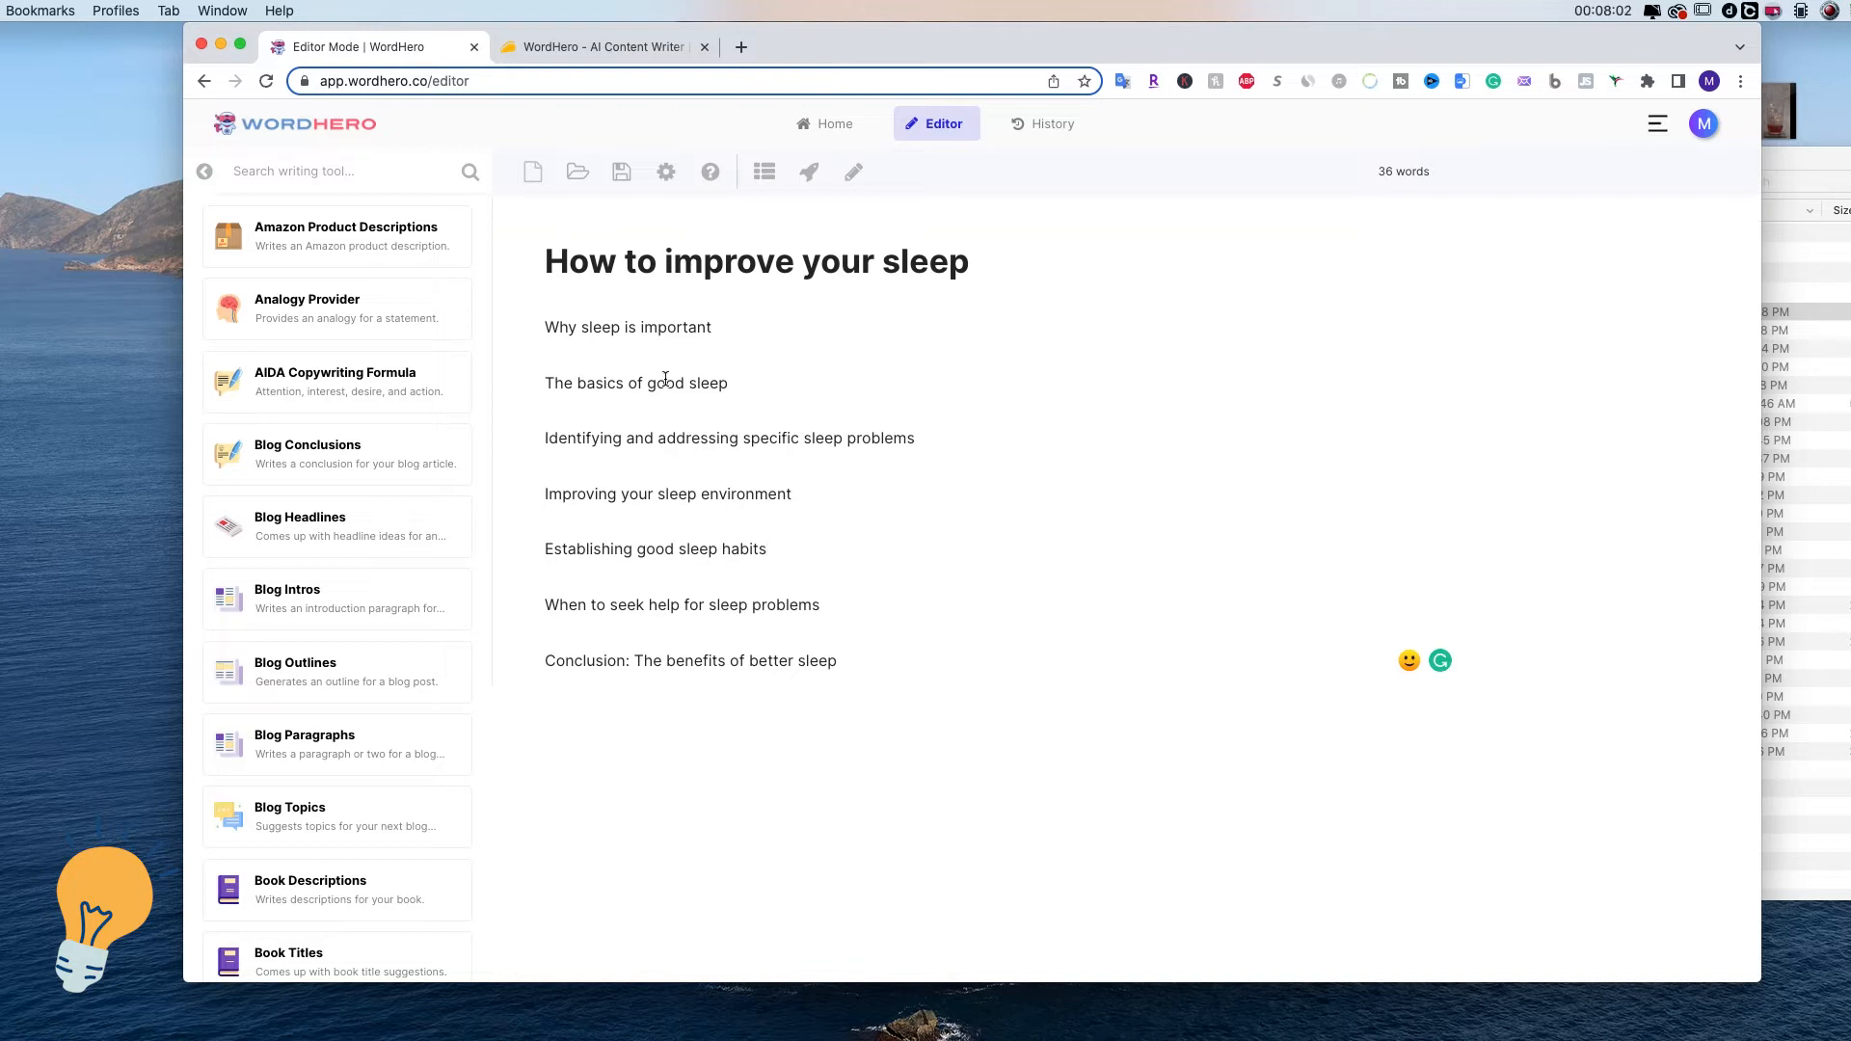
# Add two blank lines below "Why sleep is important" and generate AI paragraphs for that outline line.
pyautogui.click(730, 327)
pyautogui.press('Return')
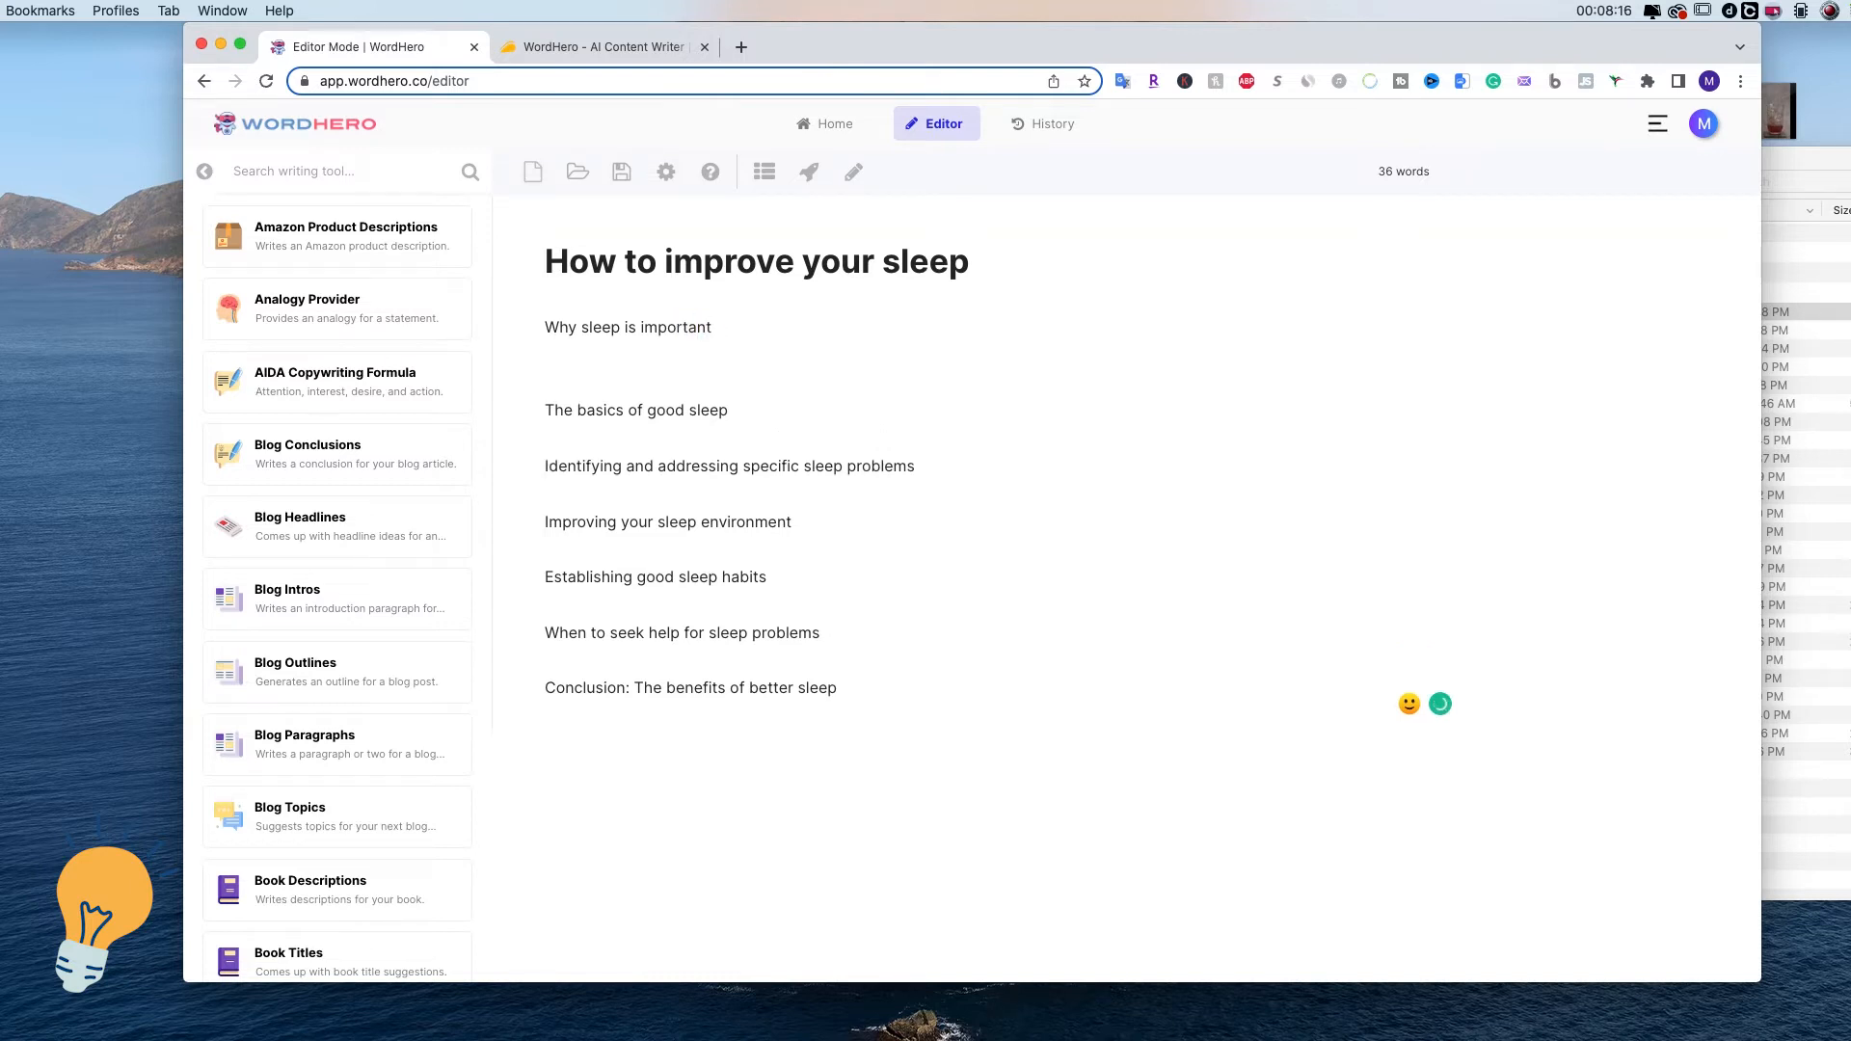
pyautogui.press('Return')
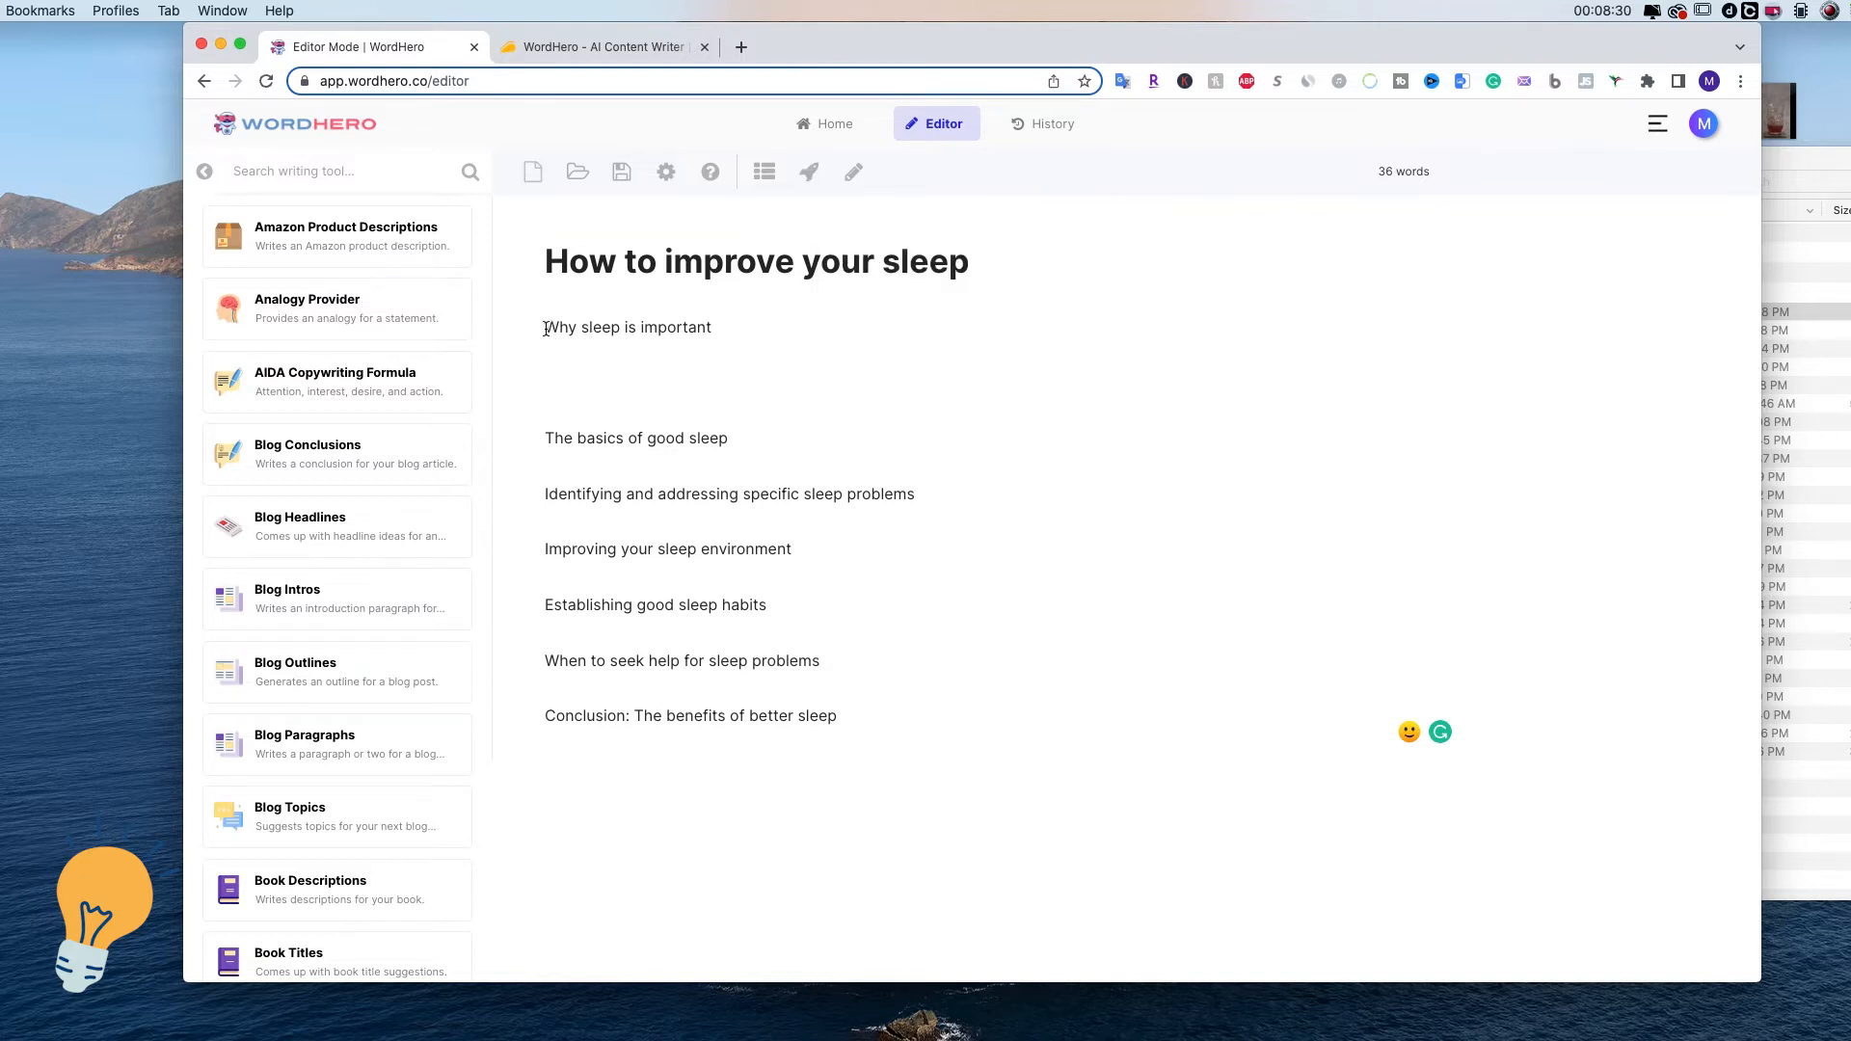
pyautogui.moveTo(546, 329); pyautogui.dragTo(756, 338)
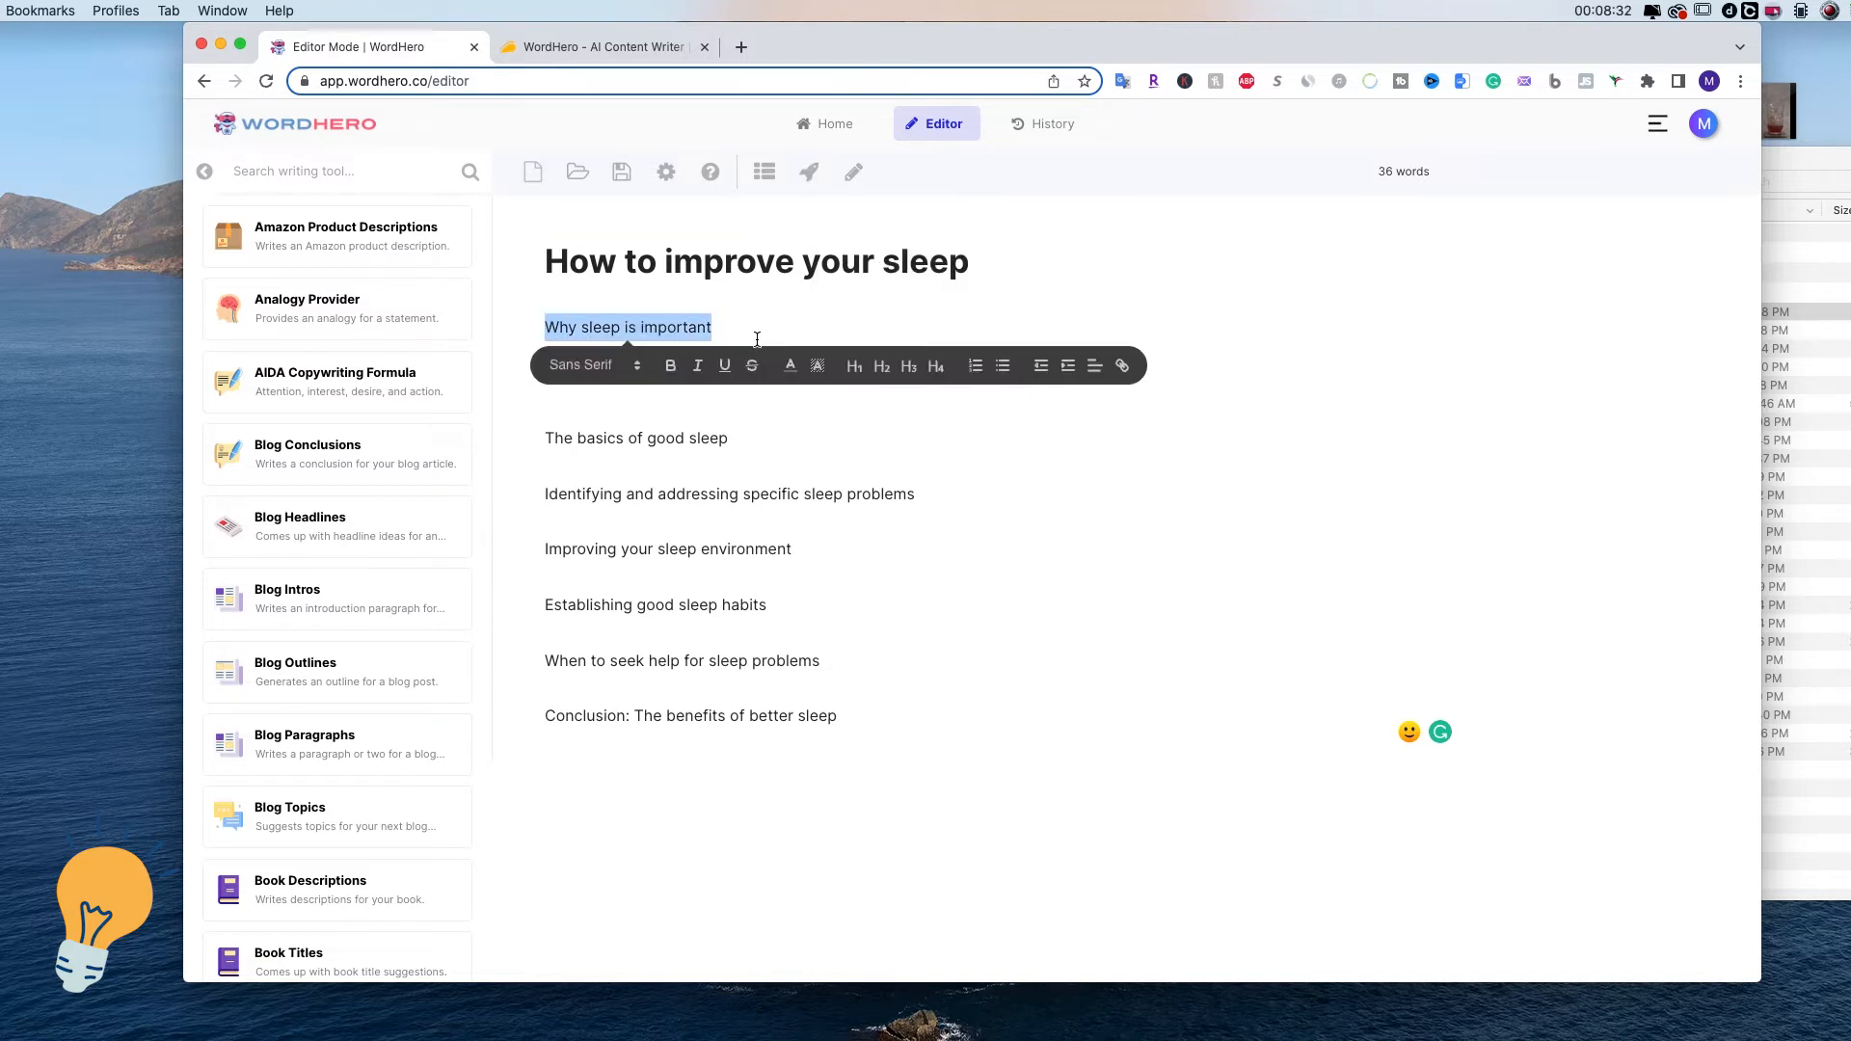
pyautogui.click(552, 390)
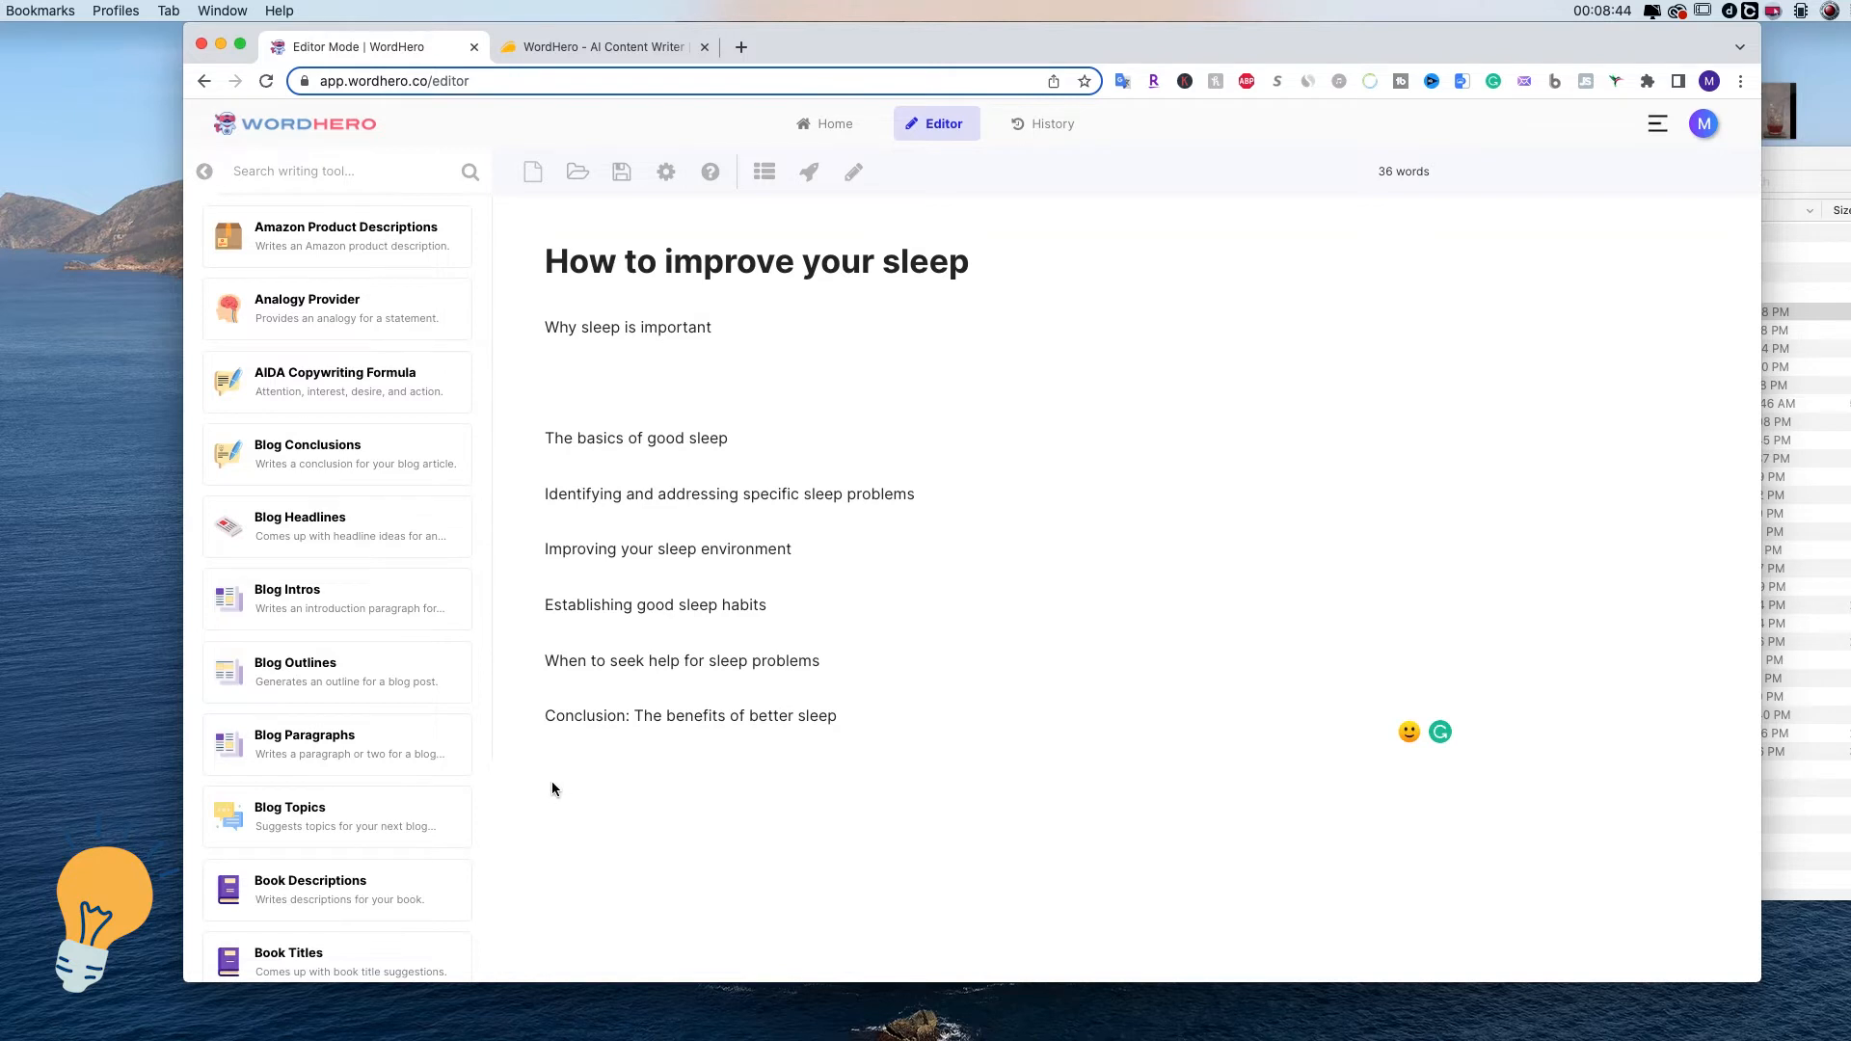
pyautogui.press('super+a')
pyautogui.click(623, 873)
pyautogui.moveTo(546, 328); pyautogui.dragTo(747, 324)
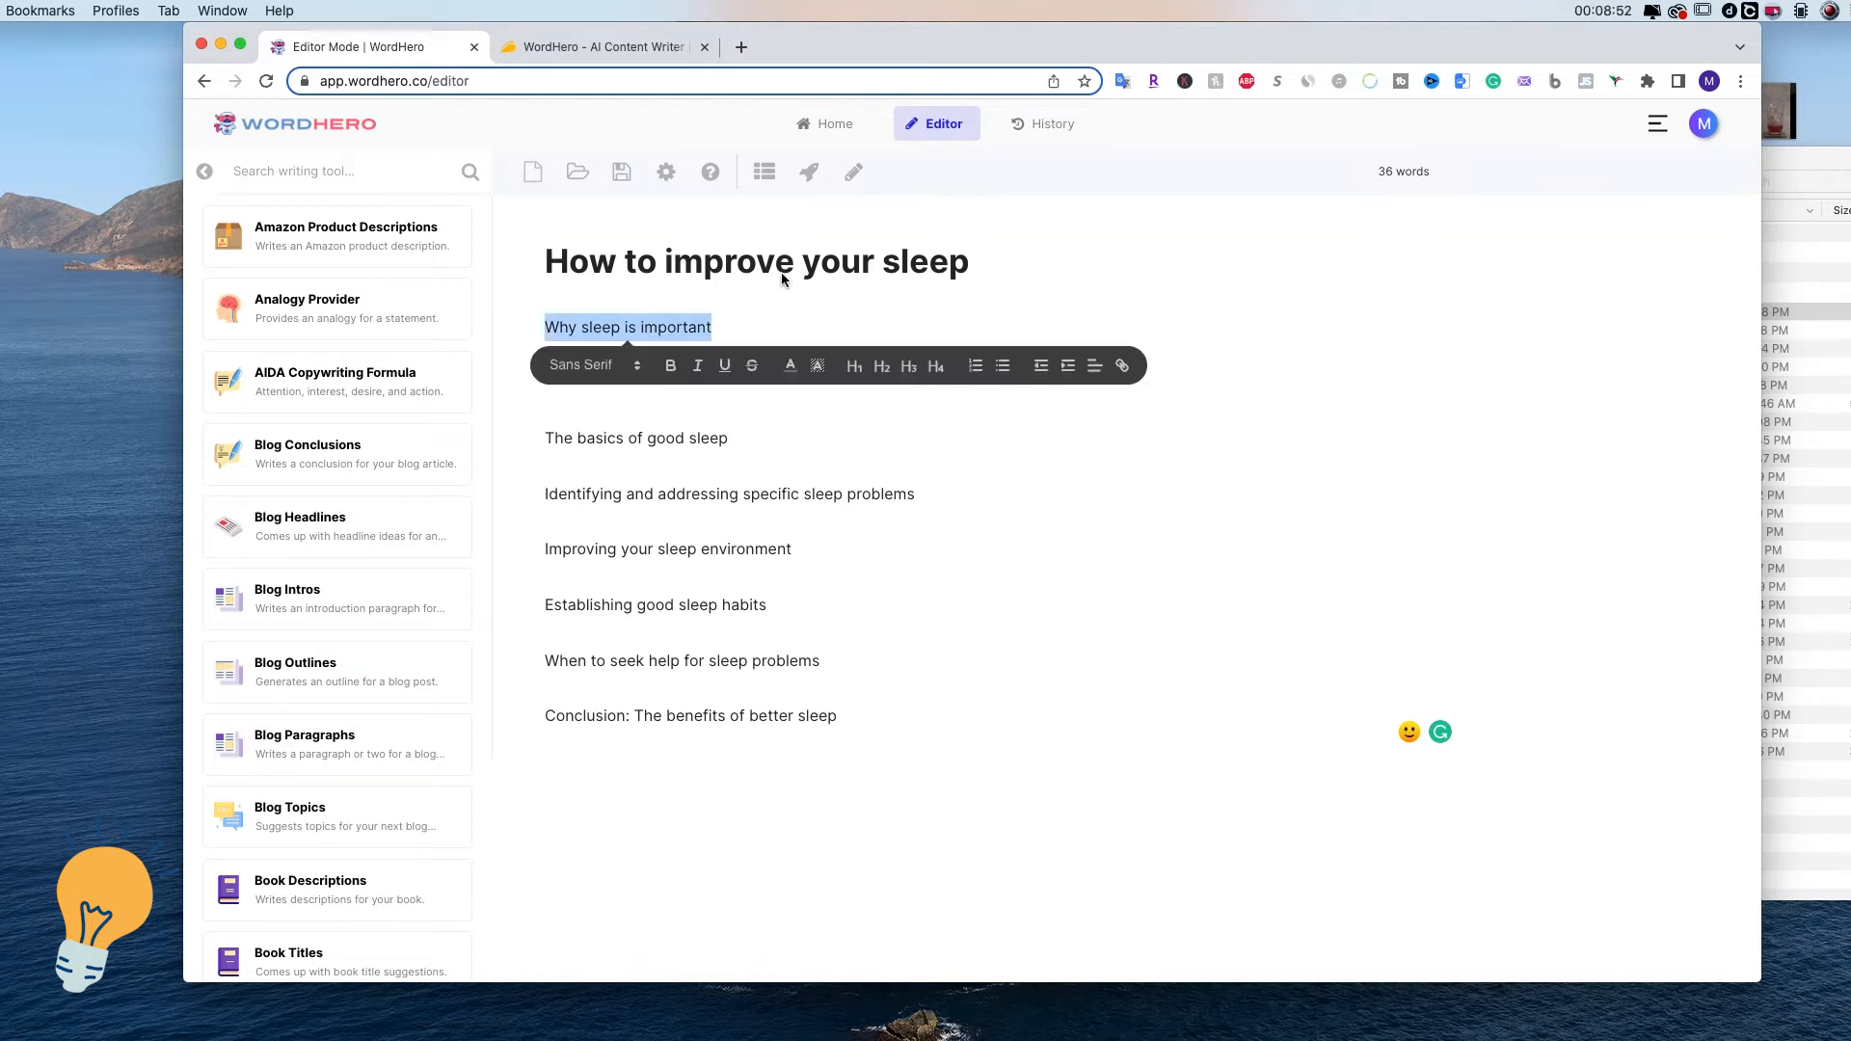
pyautogui.click(810, 175)
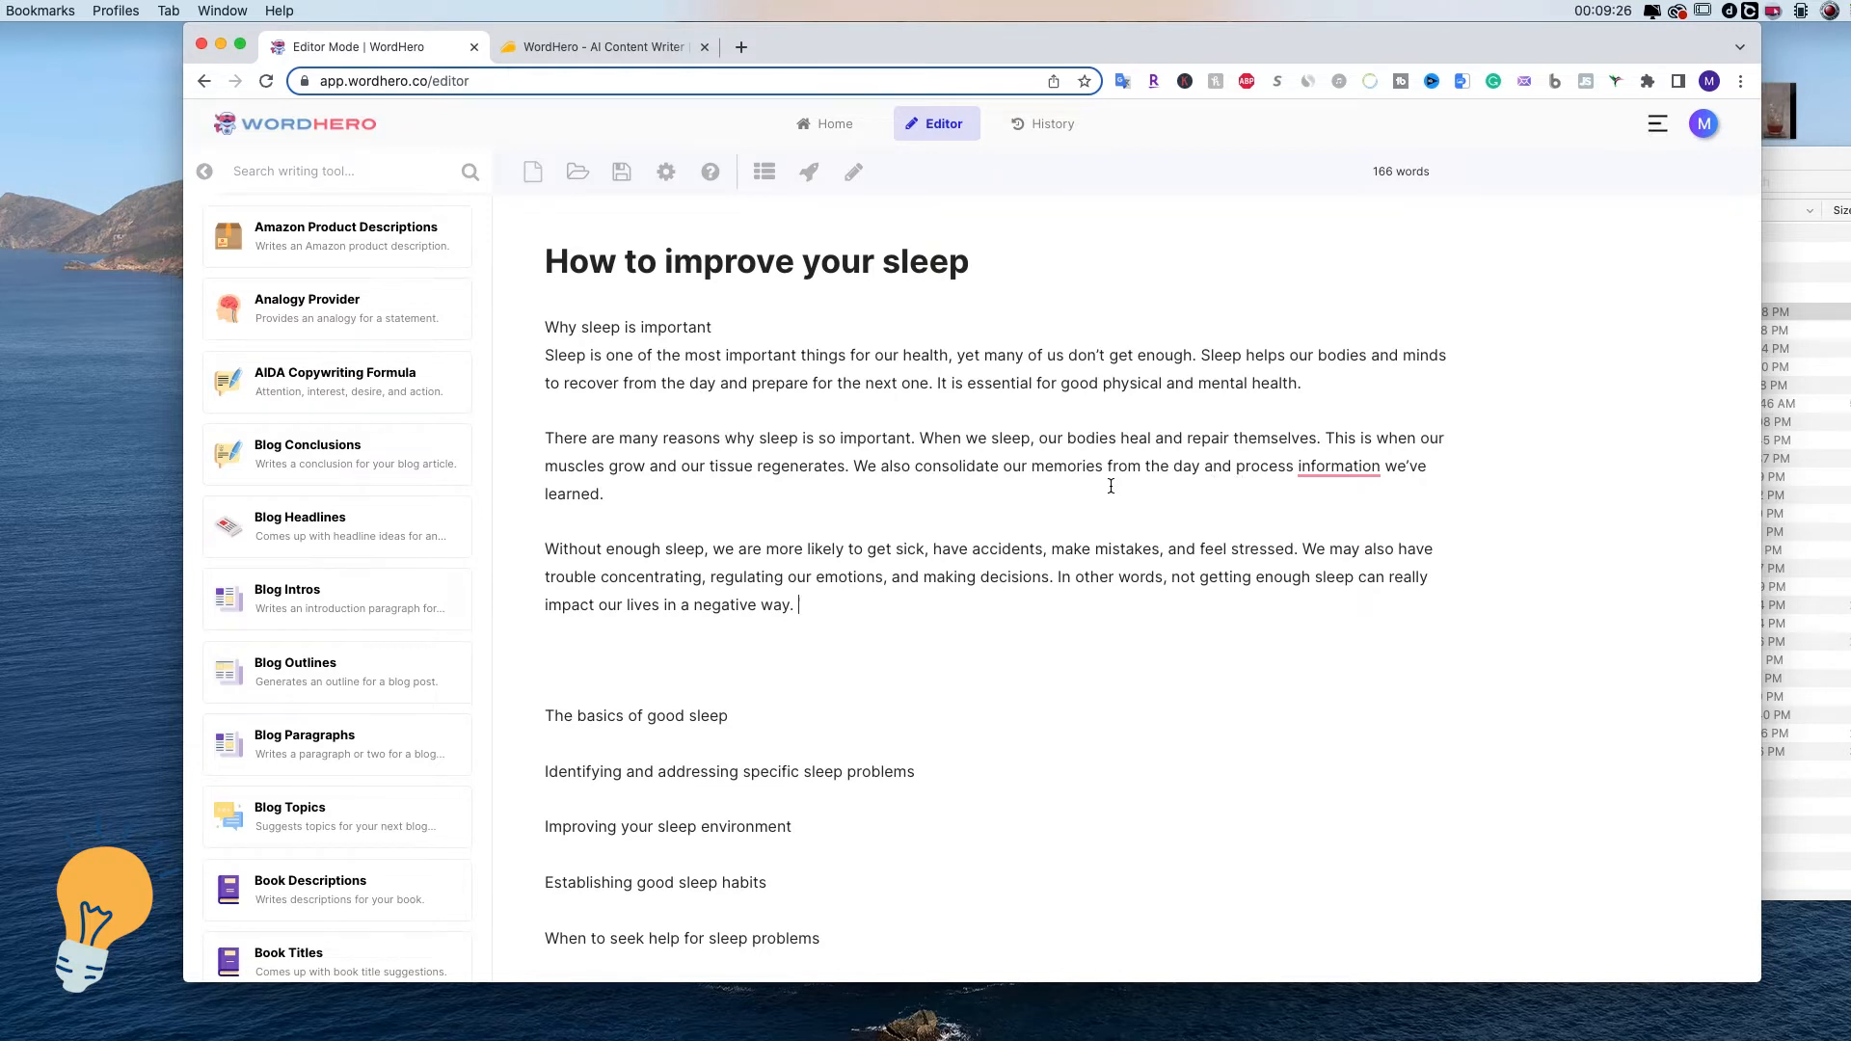
# Examine the wording of the generated paragraphs under "Why sleep is important".
pyautogui.scroll(-1, 1108, 485)
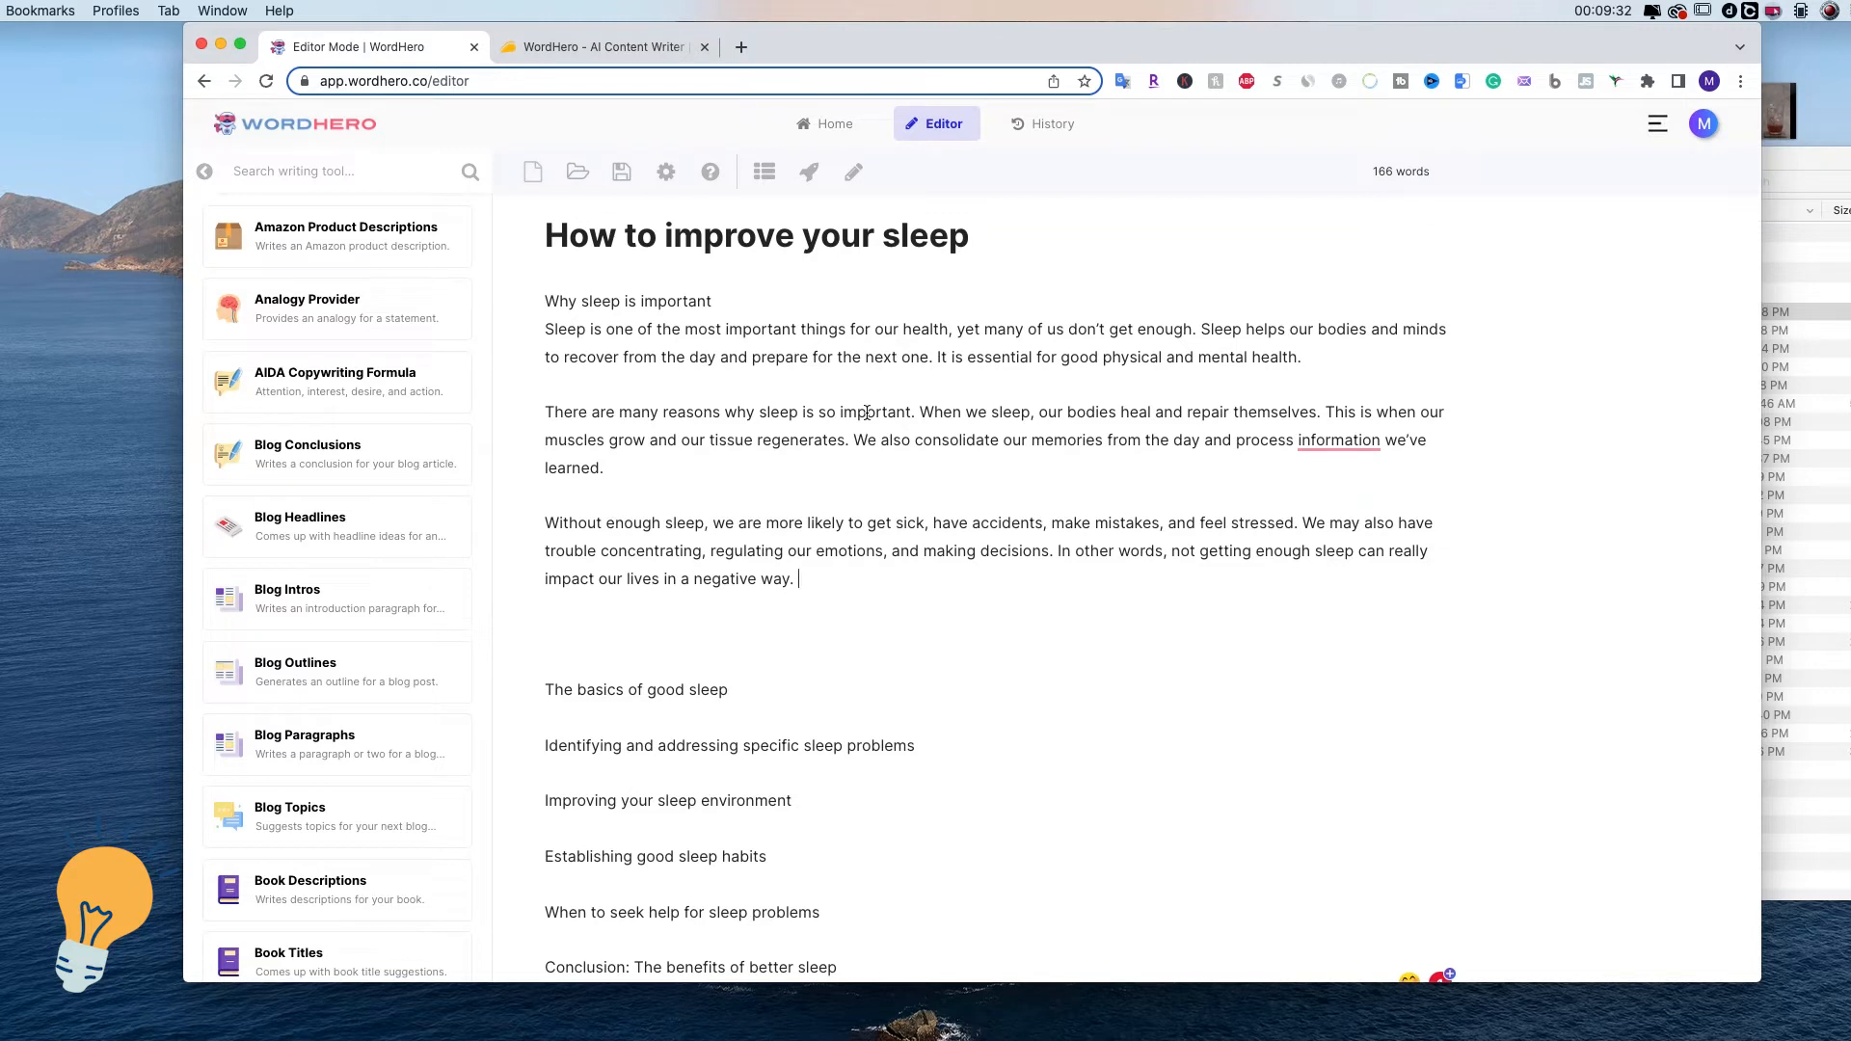
pyautogui.moveTo(617, 412); pyautogui.dragTo(900, 412)
pyautogui.click(681, 526)
pyautogui.keyDown('shift'); pyautogui.click(720, 520); pyautogui.keyUp('shift')
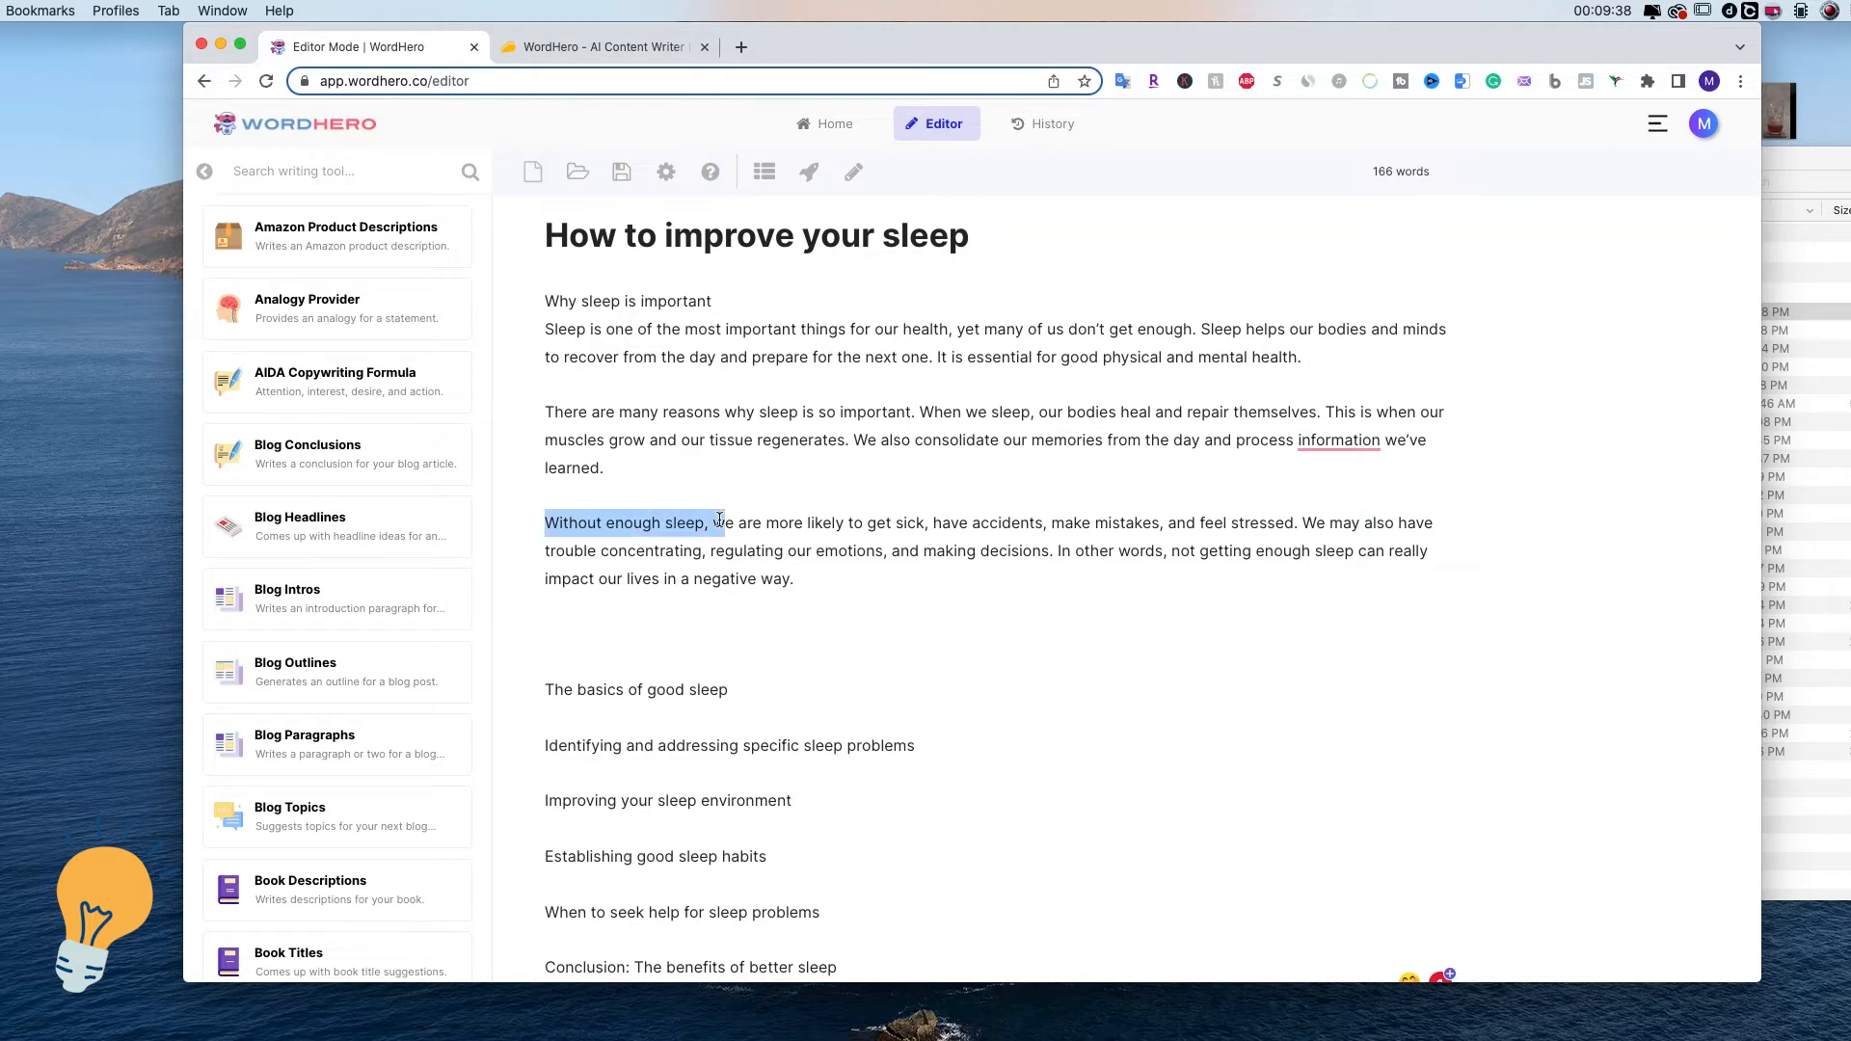
pyautogui.moveTo(719, 521); pyautogui.dragTo(703, 519)
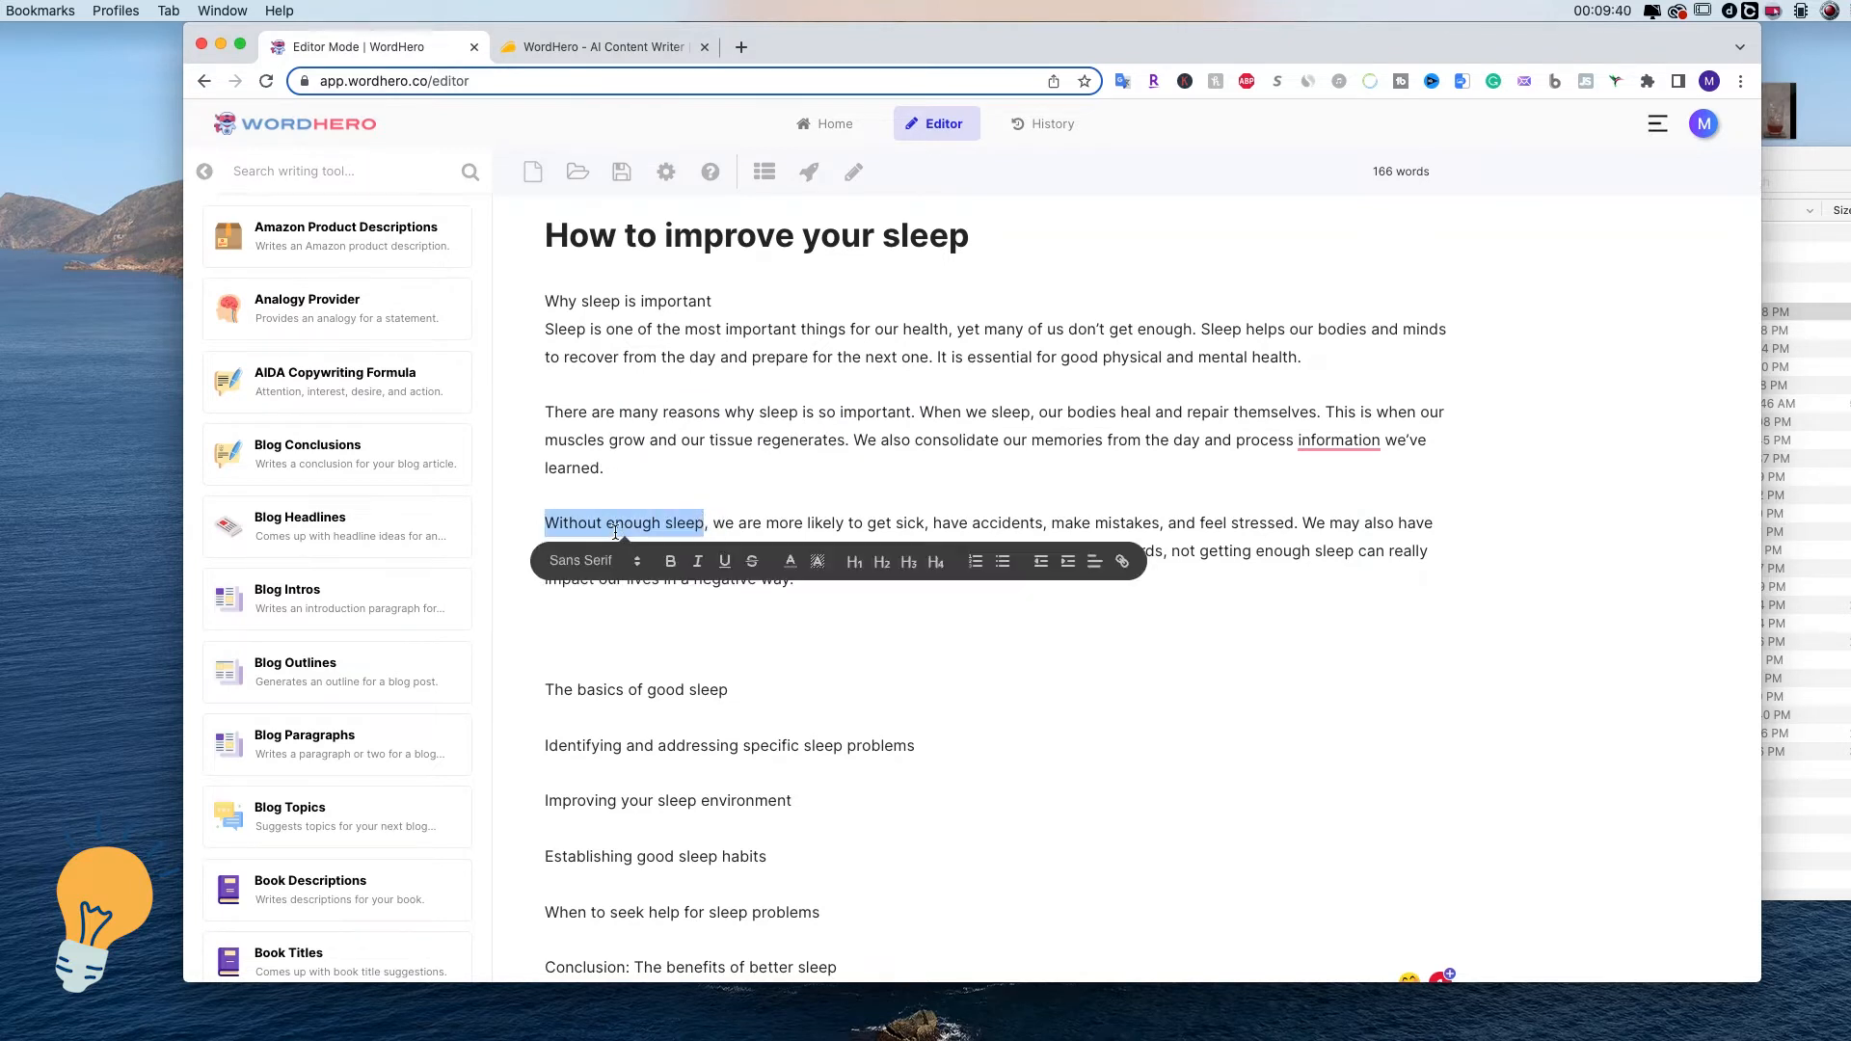
pyautogui.click(747, 520)
pyautogui.moveTo(807, 578); pyautogui.dragTo(545, 328)
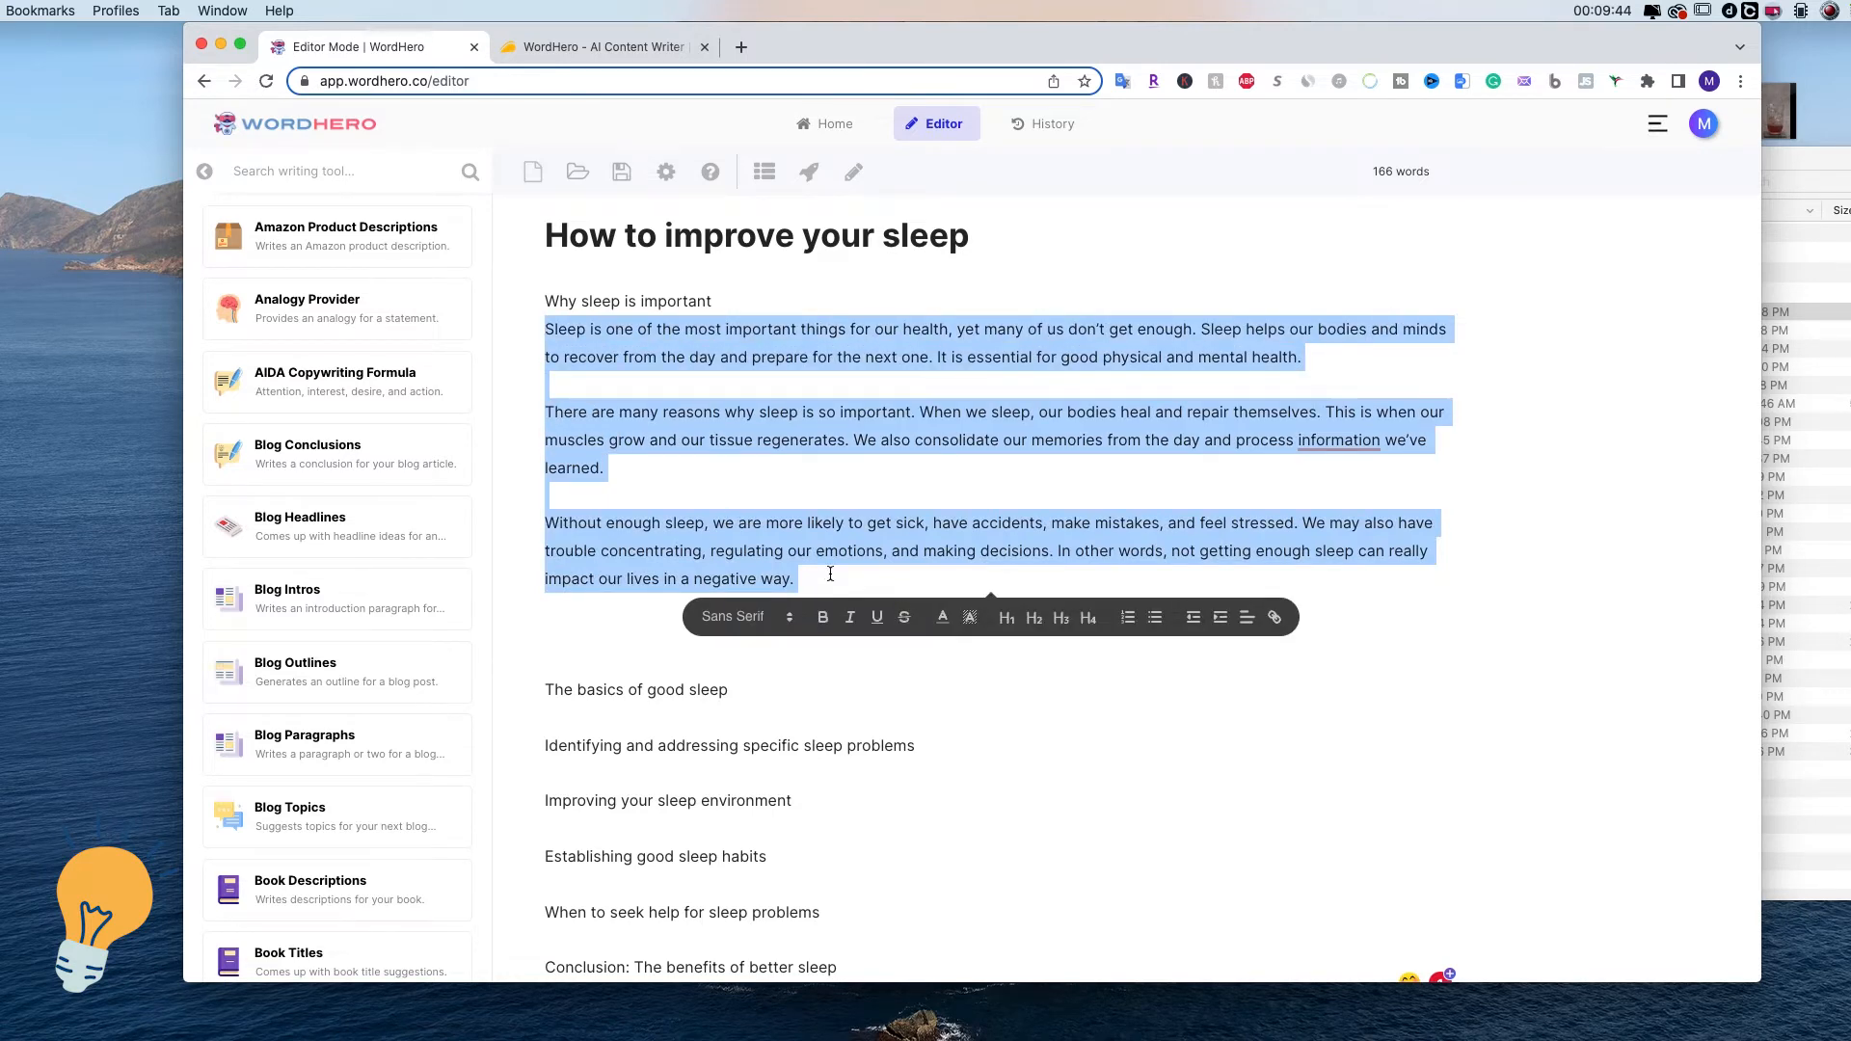
pyautogui.click(830, 573)
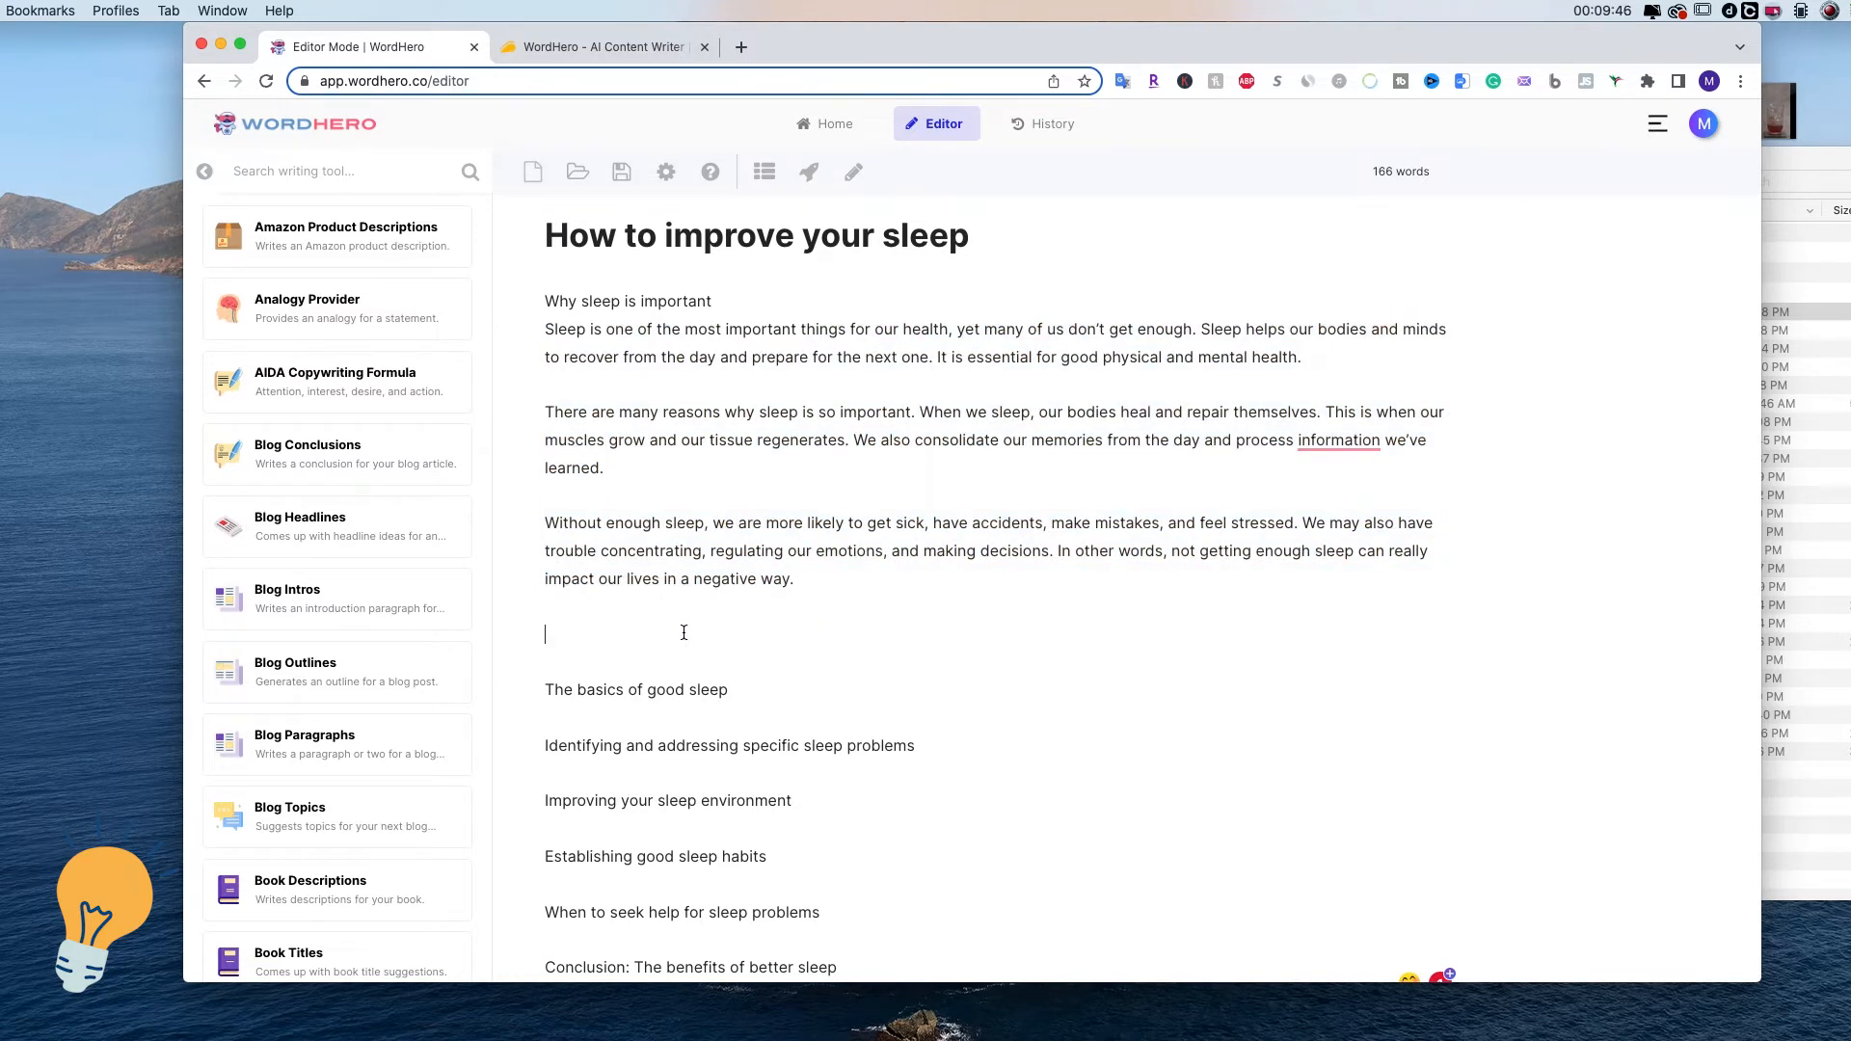
# Delete the extra blank lines before "The basics of good sleep" and format "Why sleep is important" as Heading 2.
pyautogui.press('BackSpace')
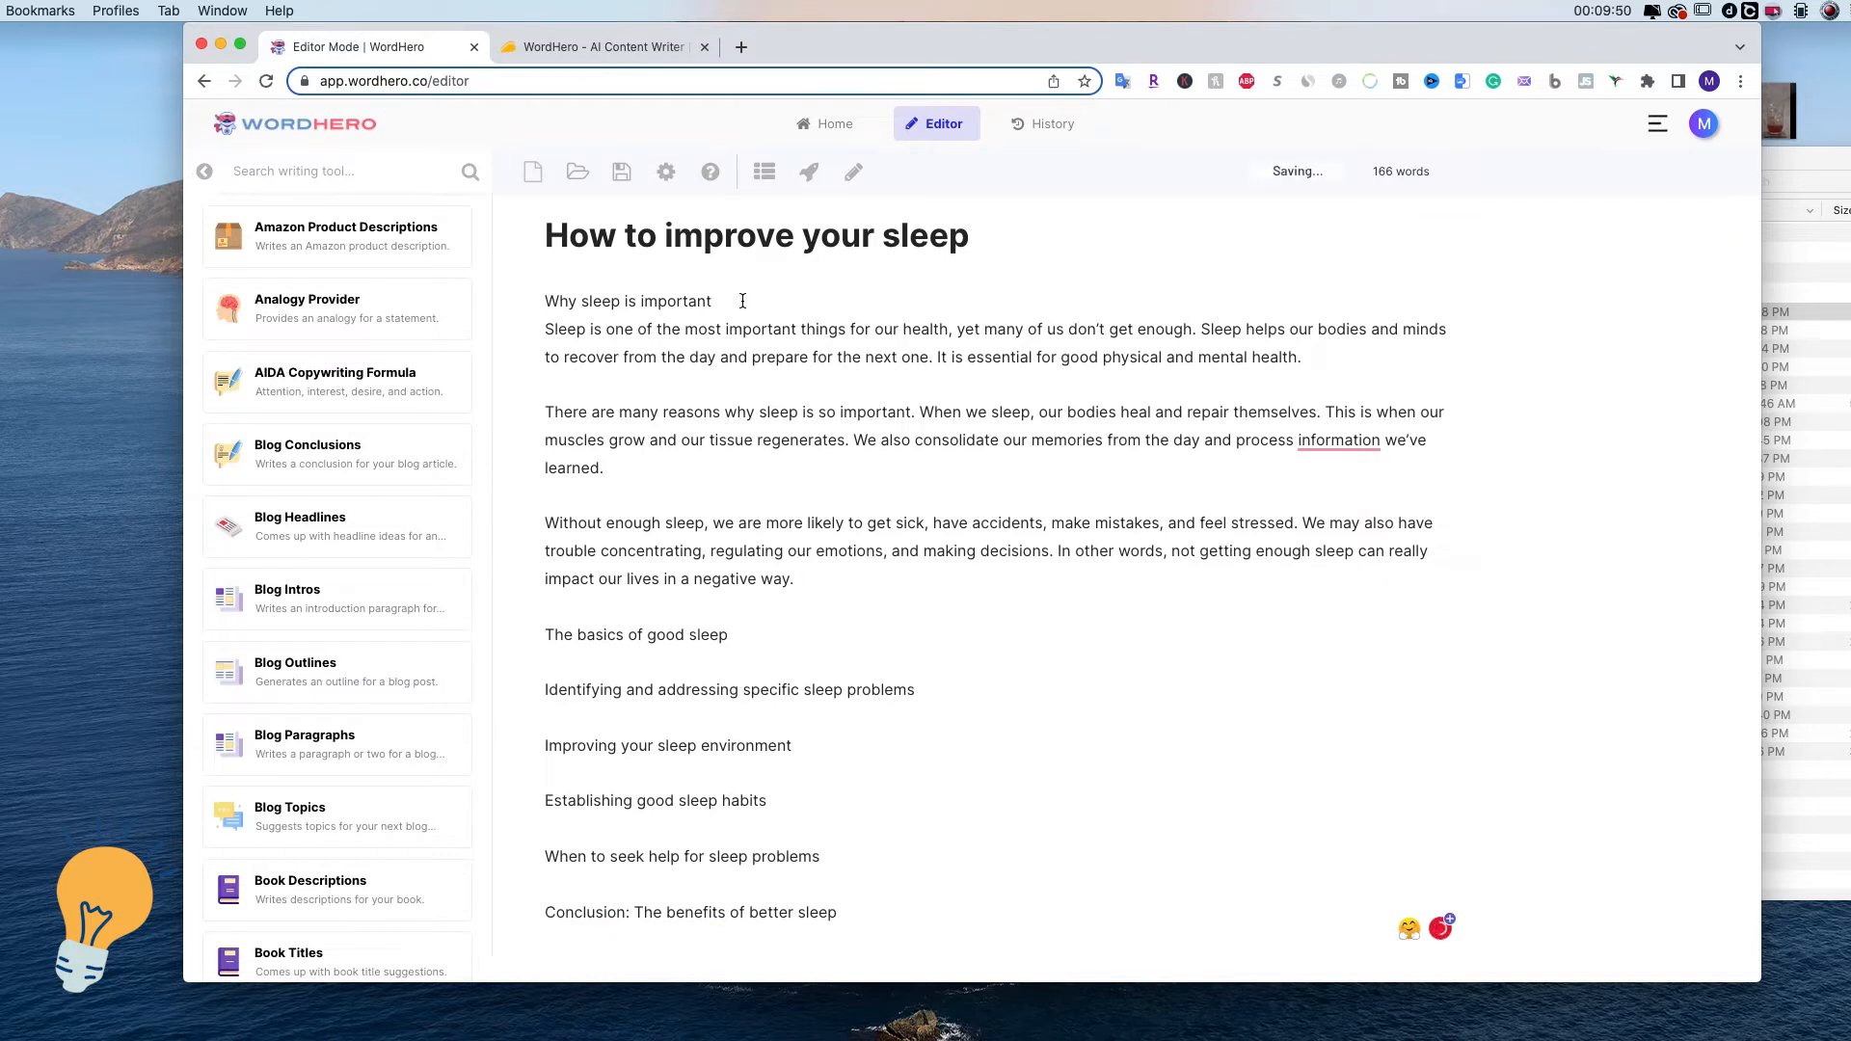
pyautogui.moveTo(714, 301); pyautogui.dragTo(555, 301)
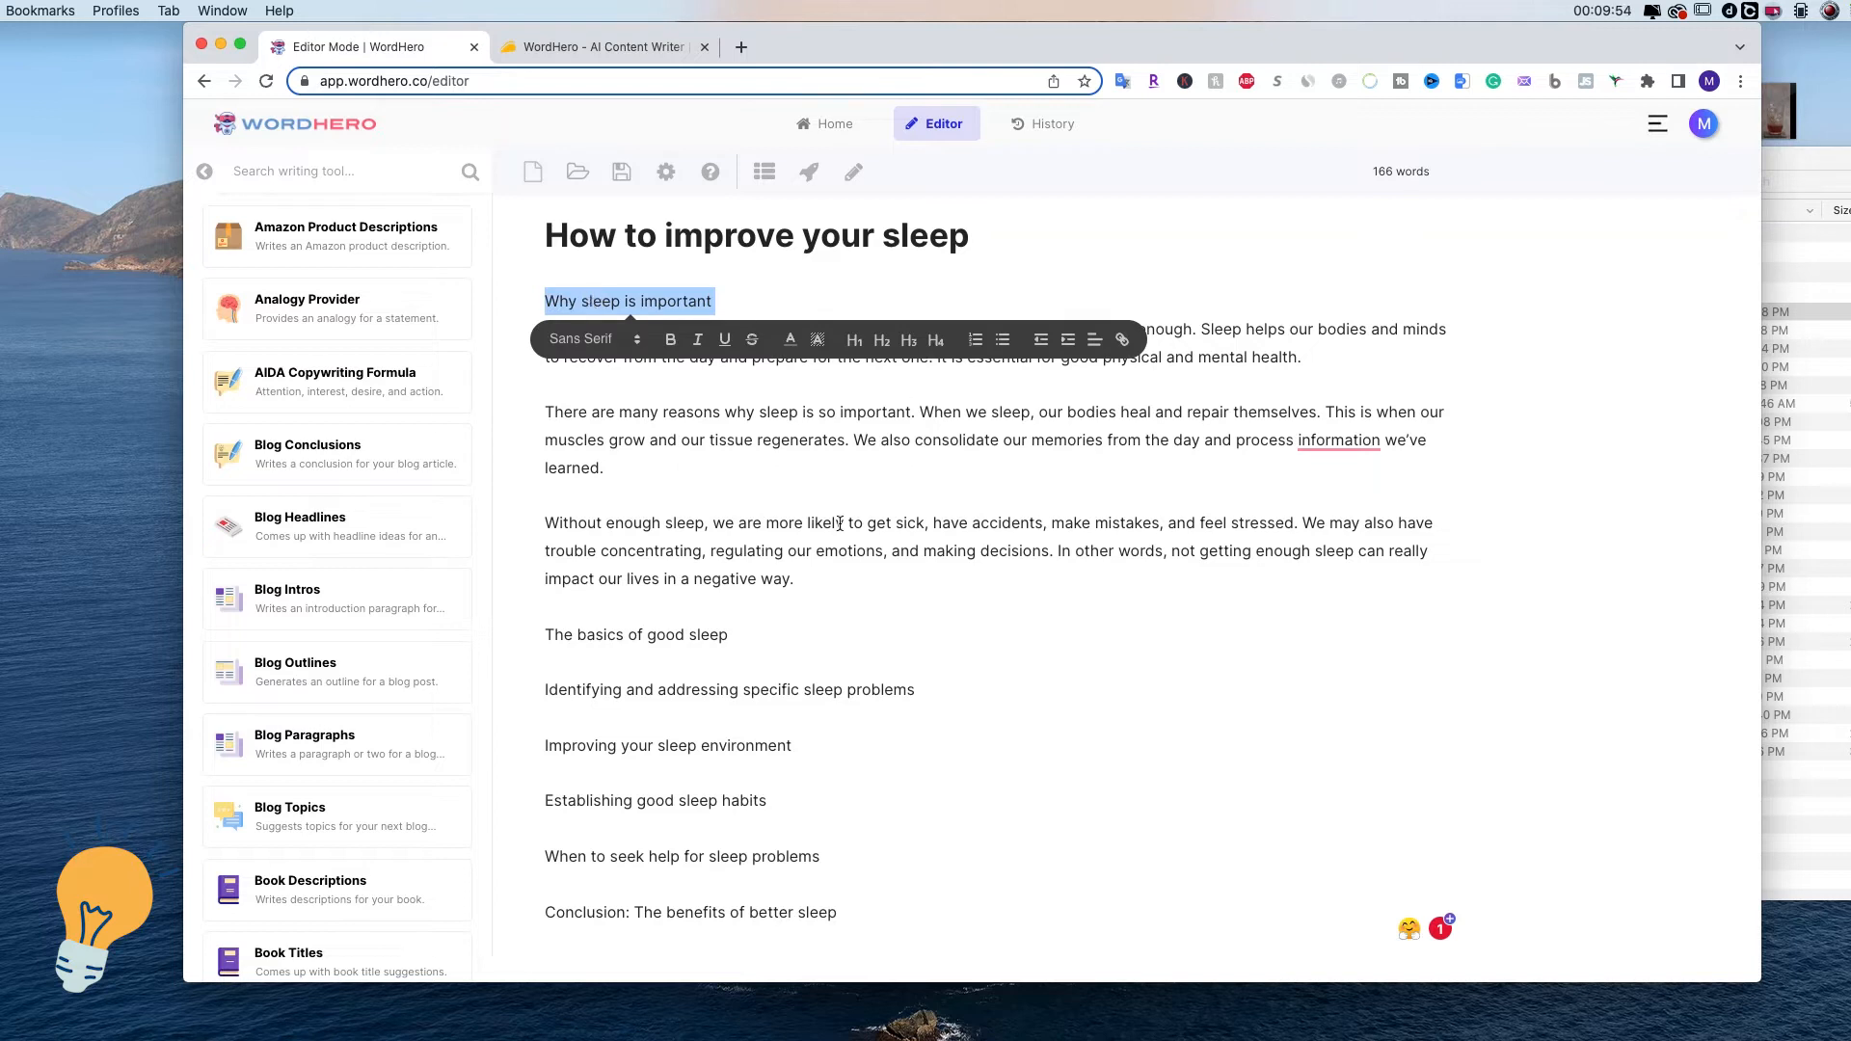
pyautogui.click(881, 349)
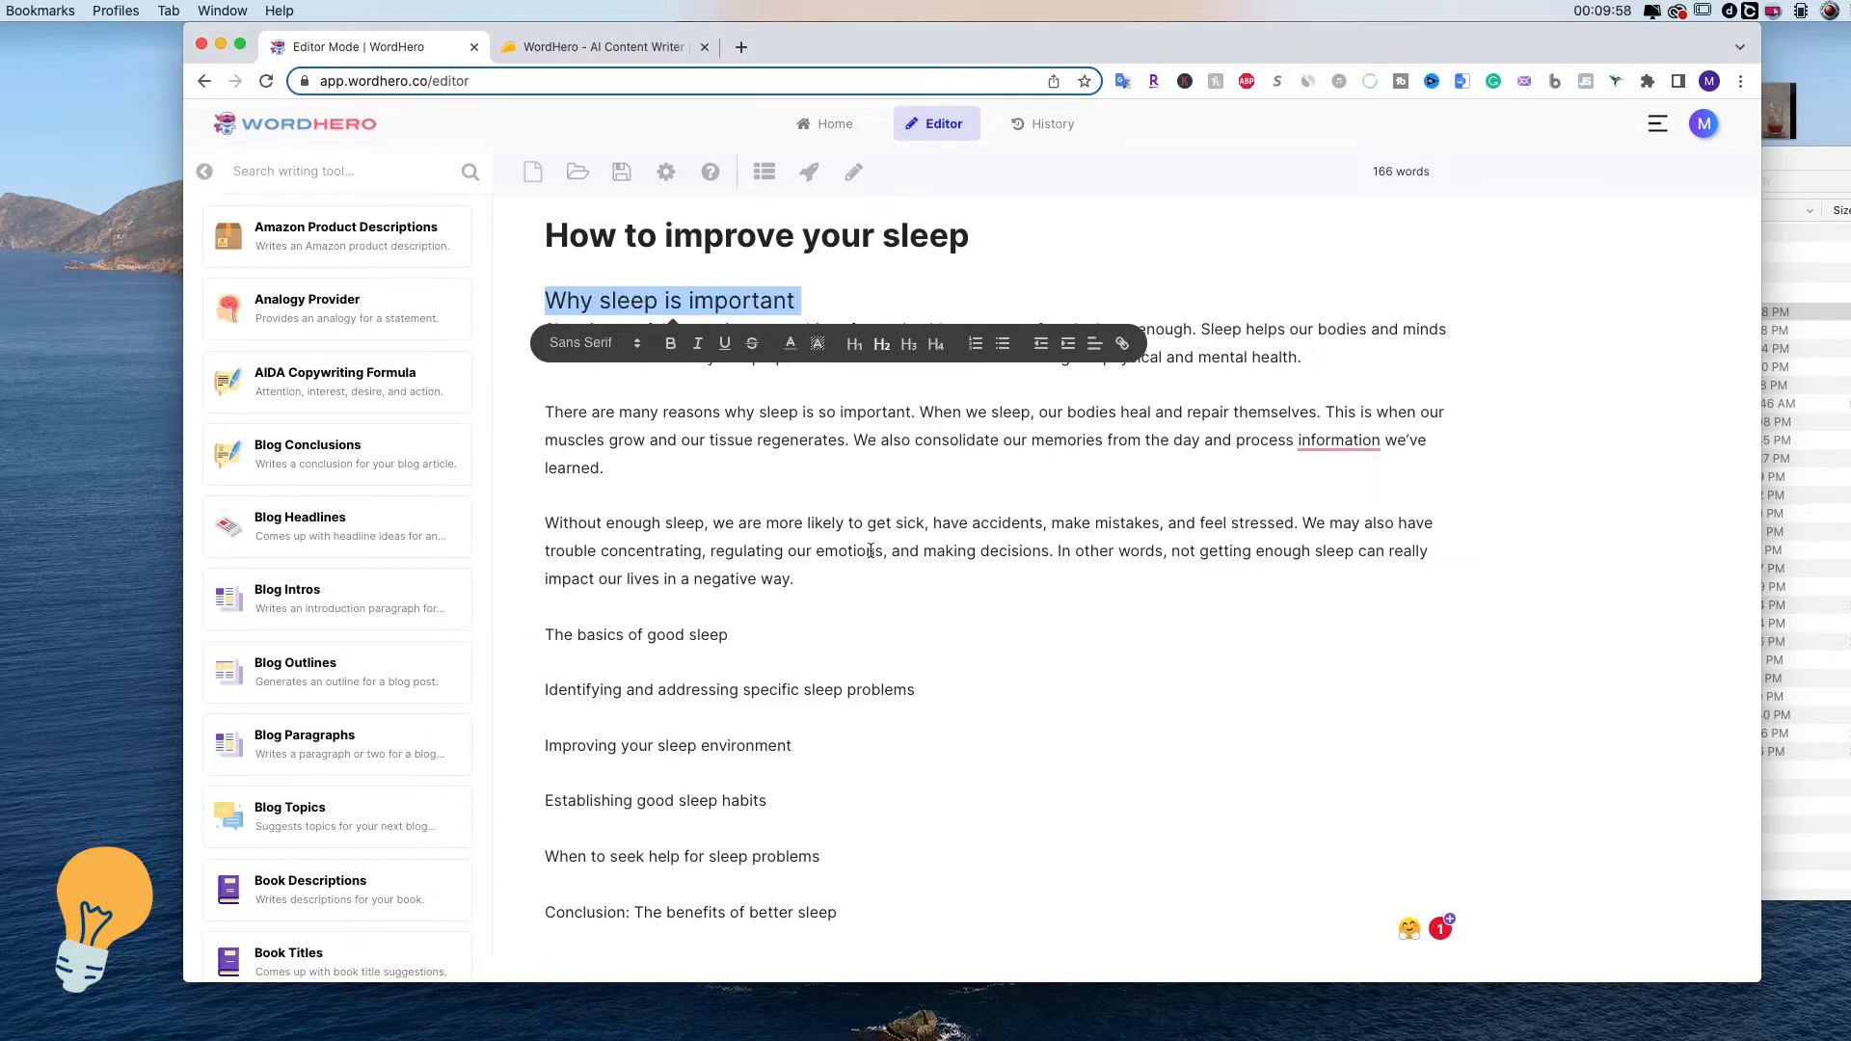
pyautogui.click(776, 607)
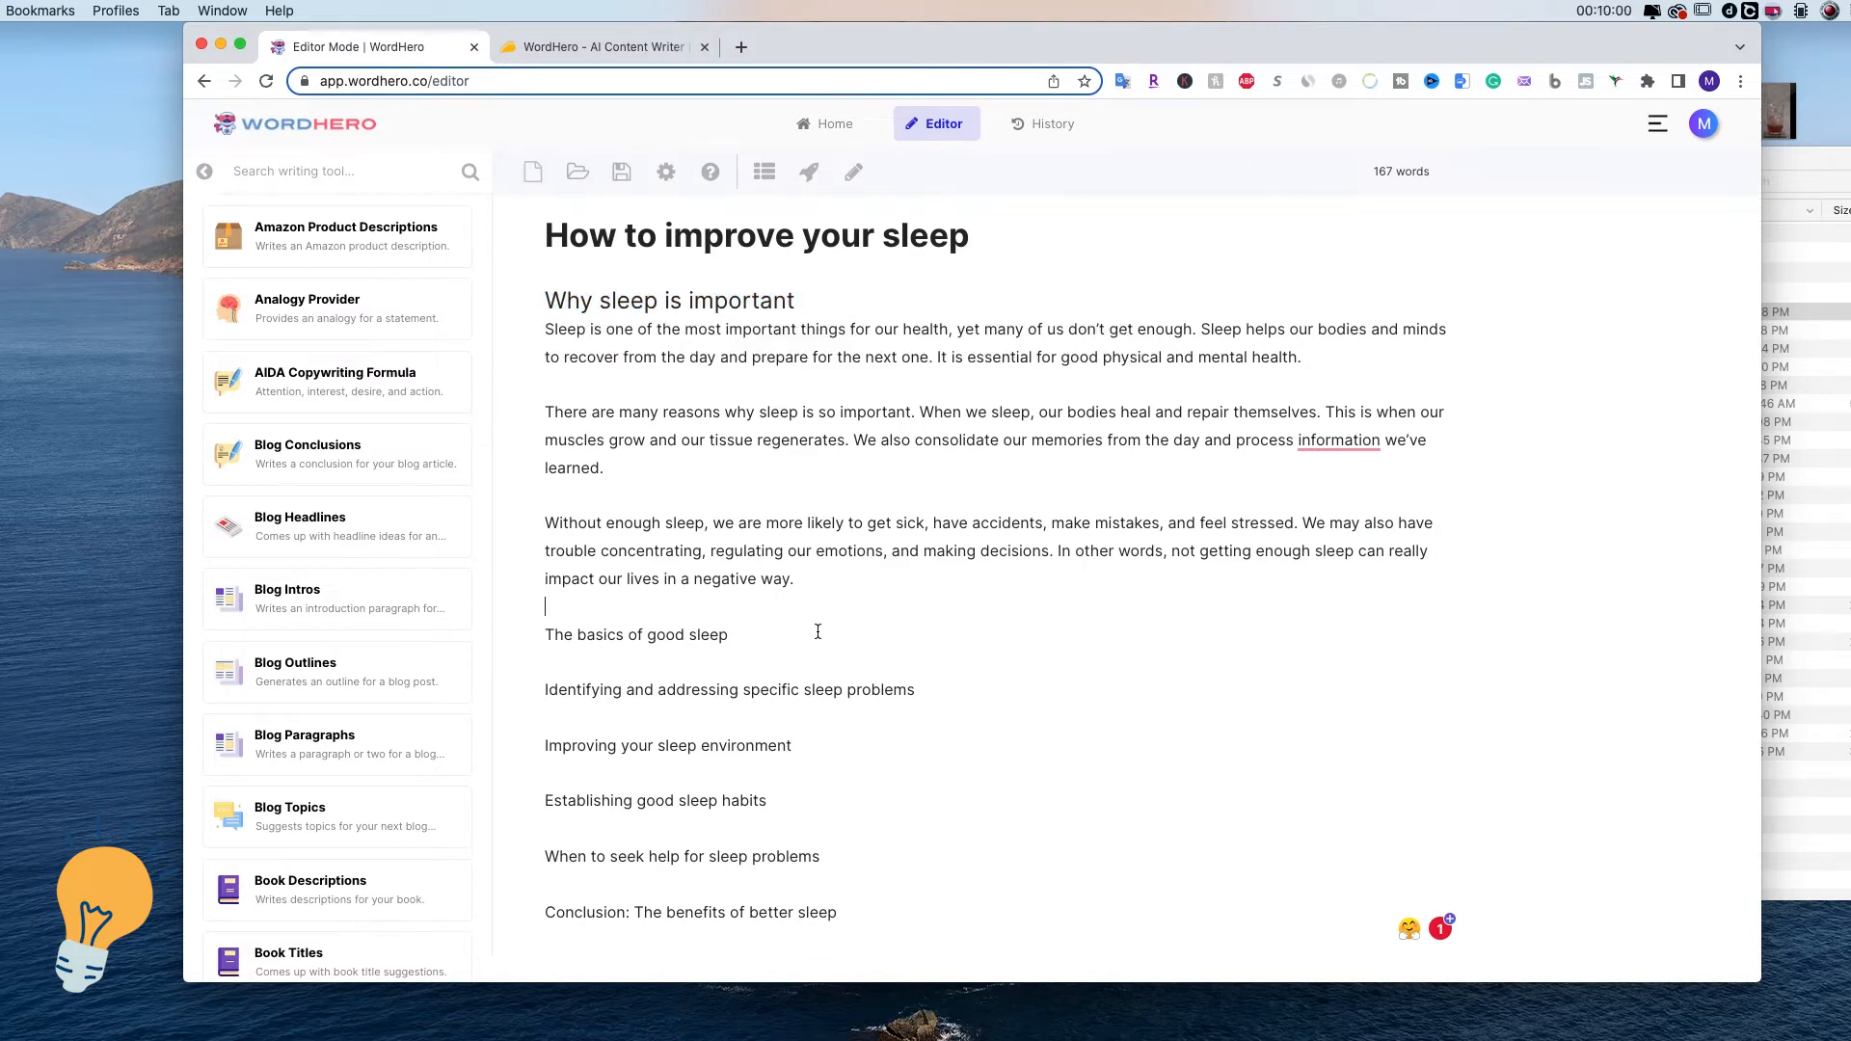
# Add blank lines below "The basics of good sleep" and generate AI paragraphs for that outline line.
pyautogui.scroll(-1, 791, 617)
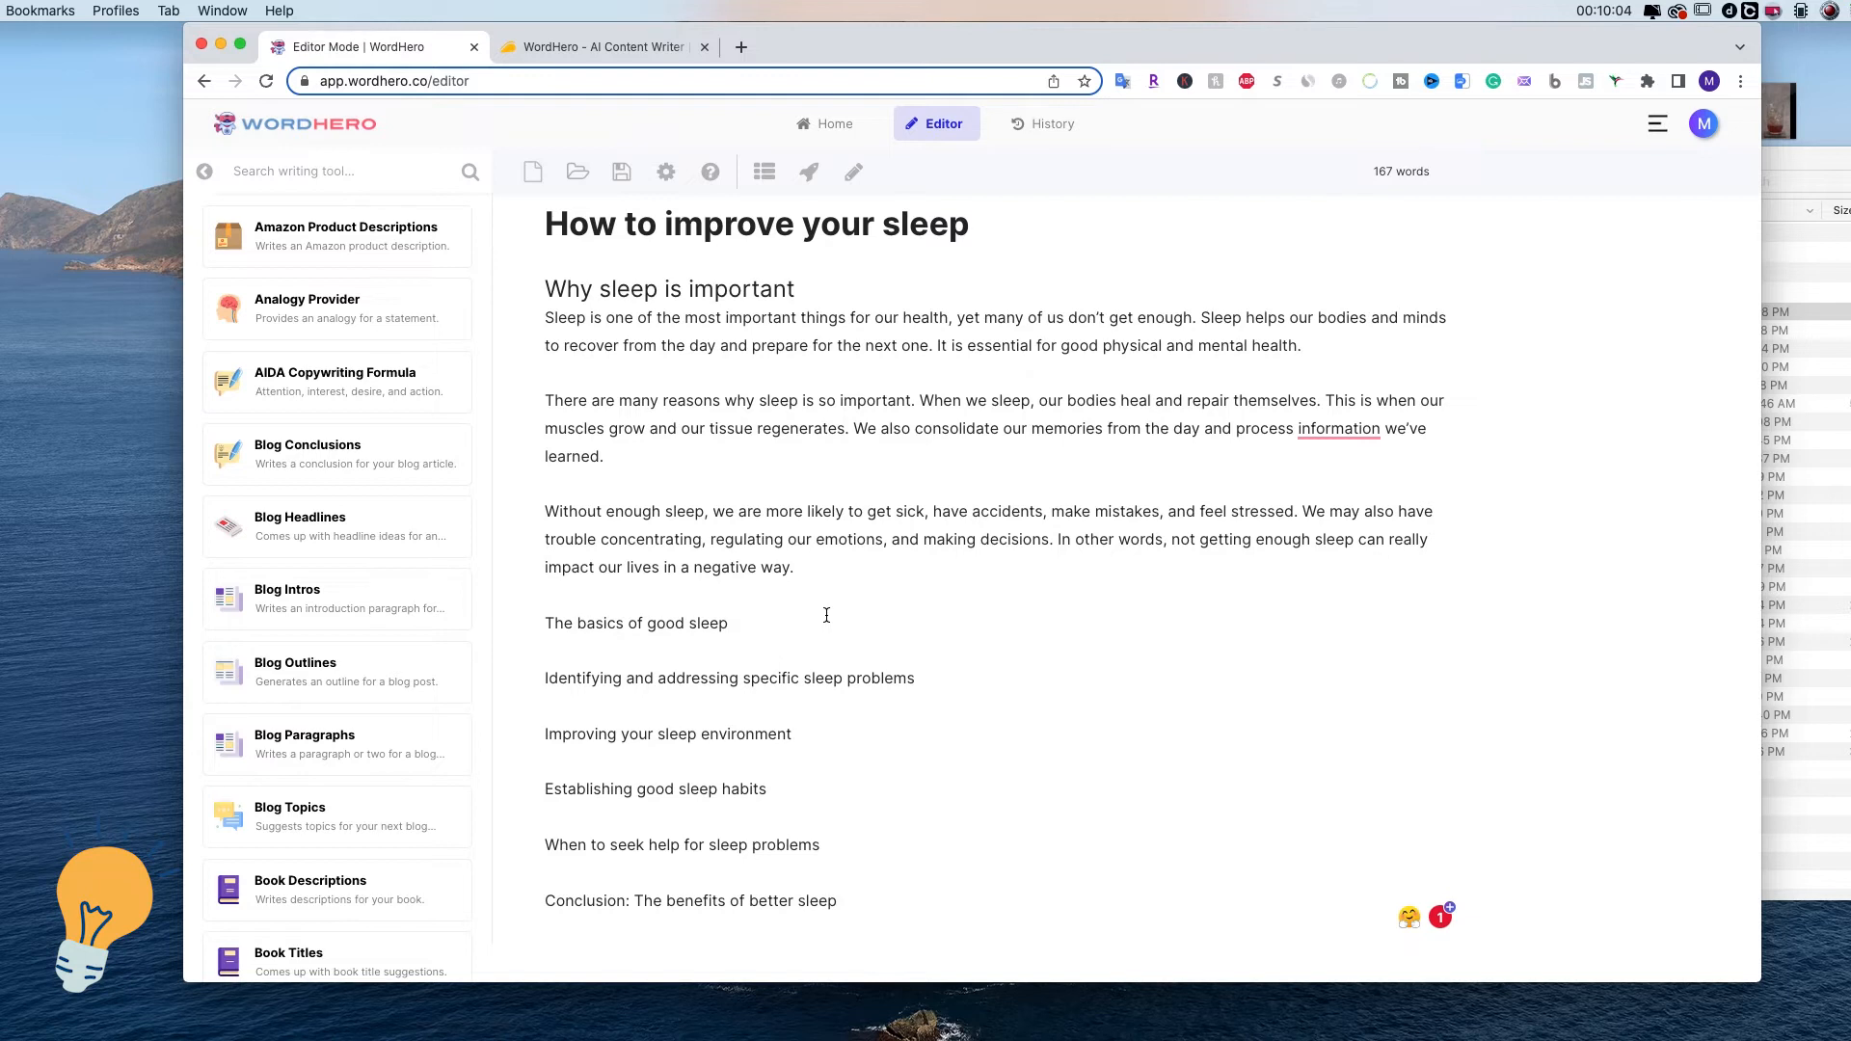
pyautogui.press('Return')
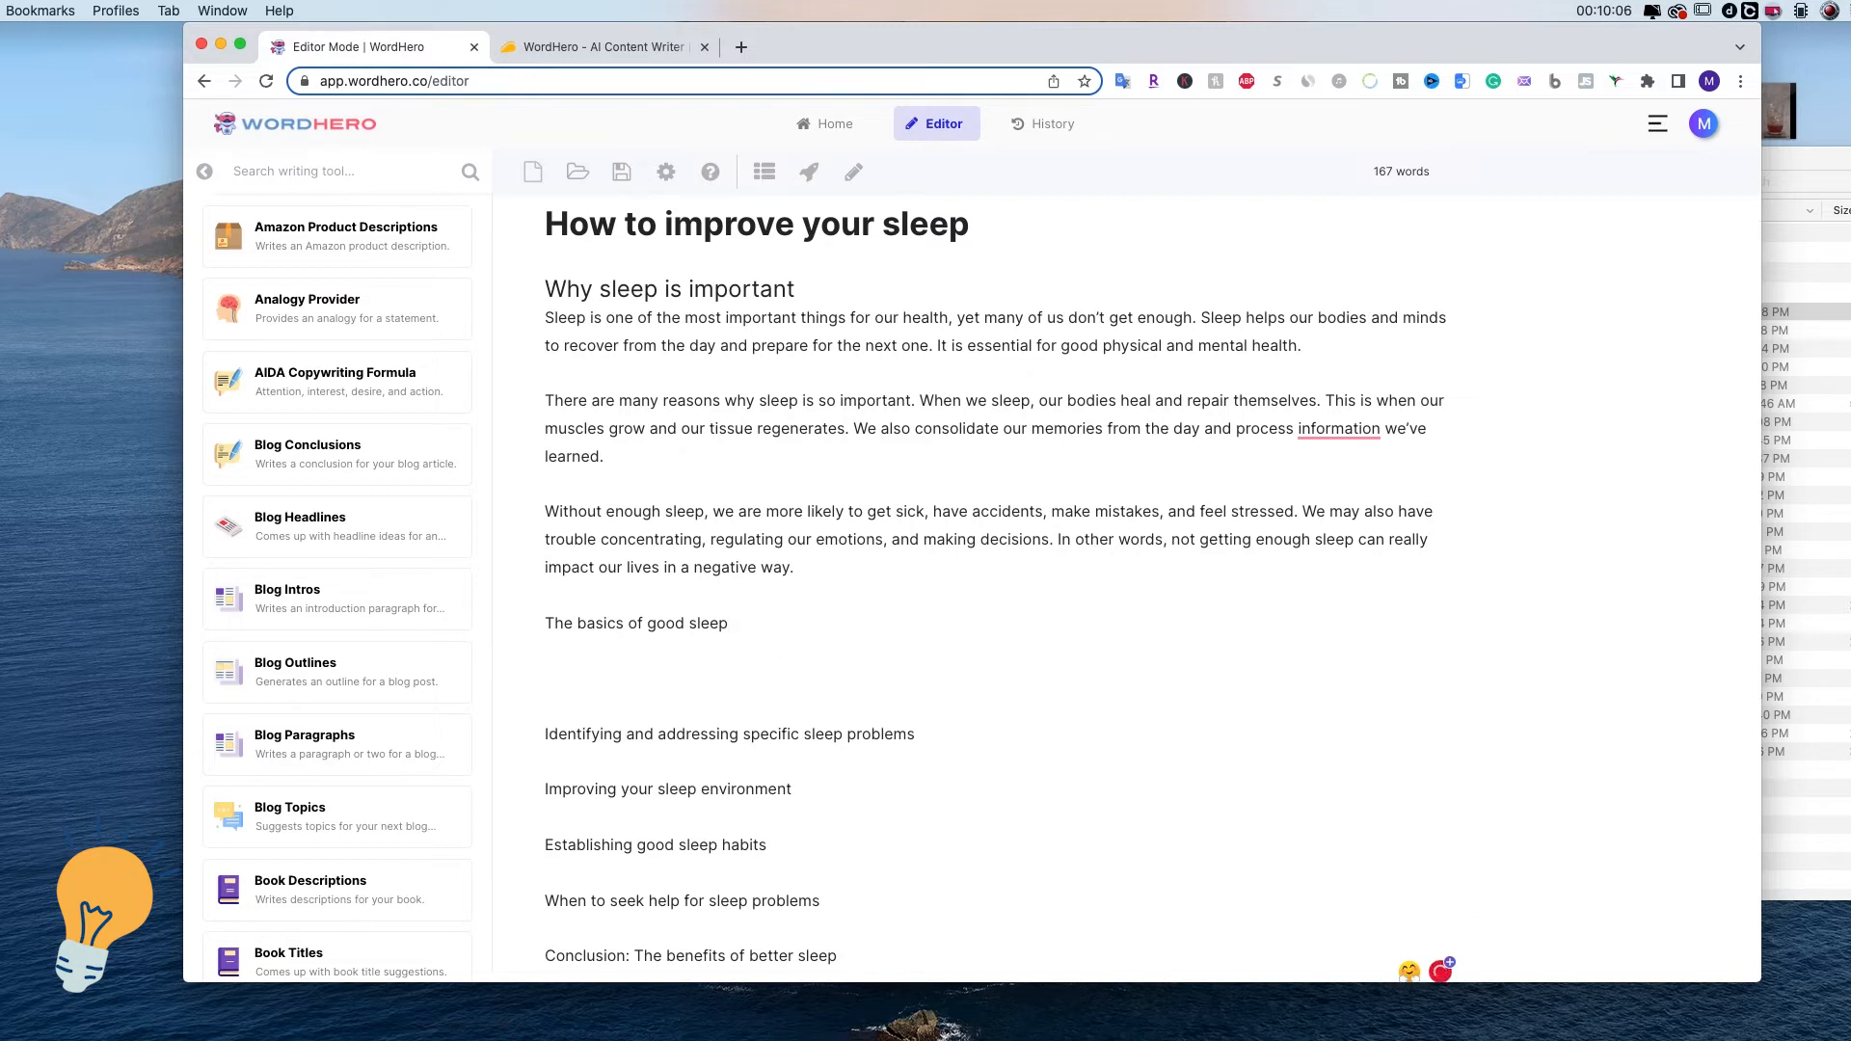
pyautogui.moveTo(763, 629); pyautogui.dragTo(540, 625)
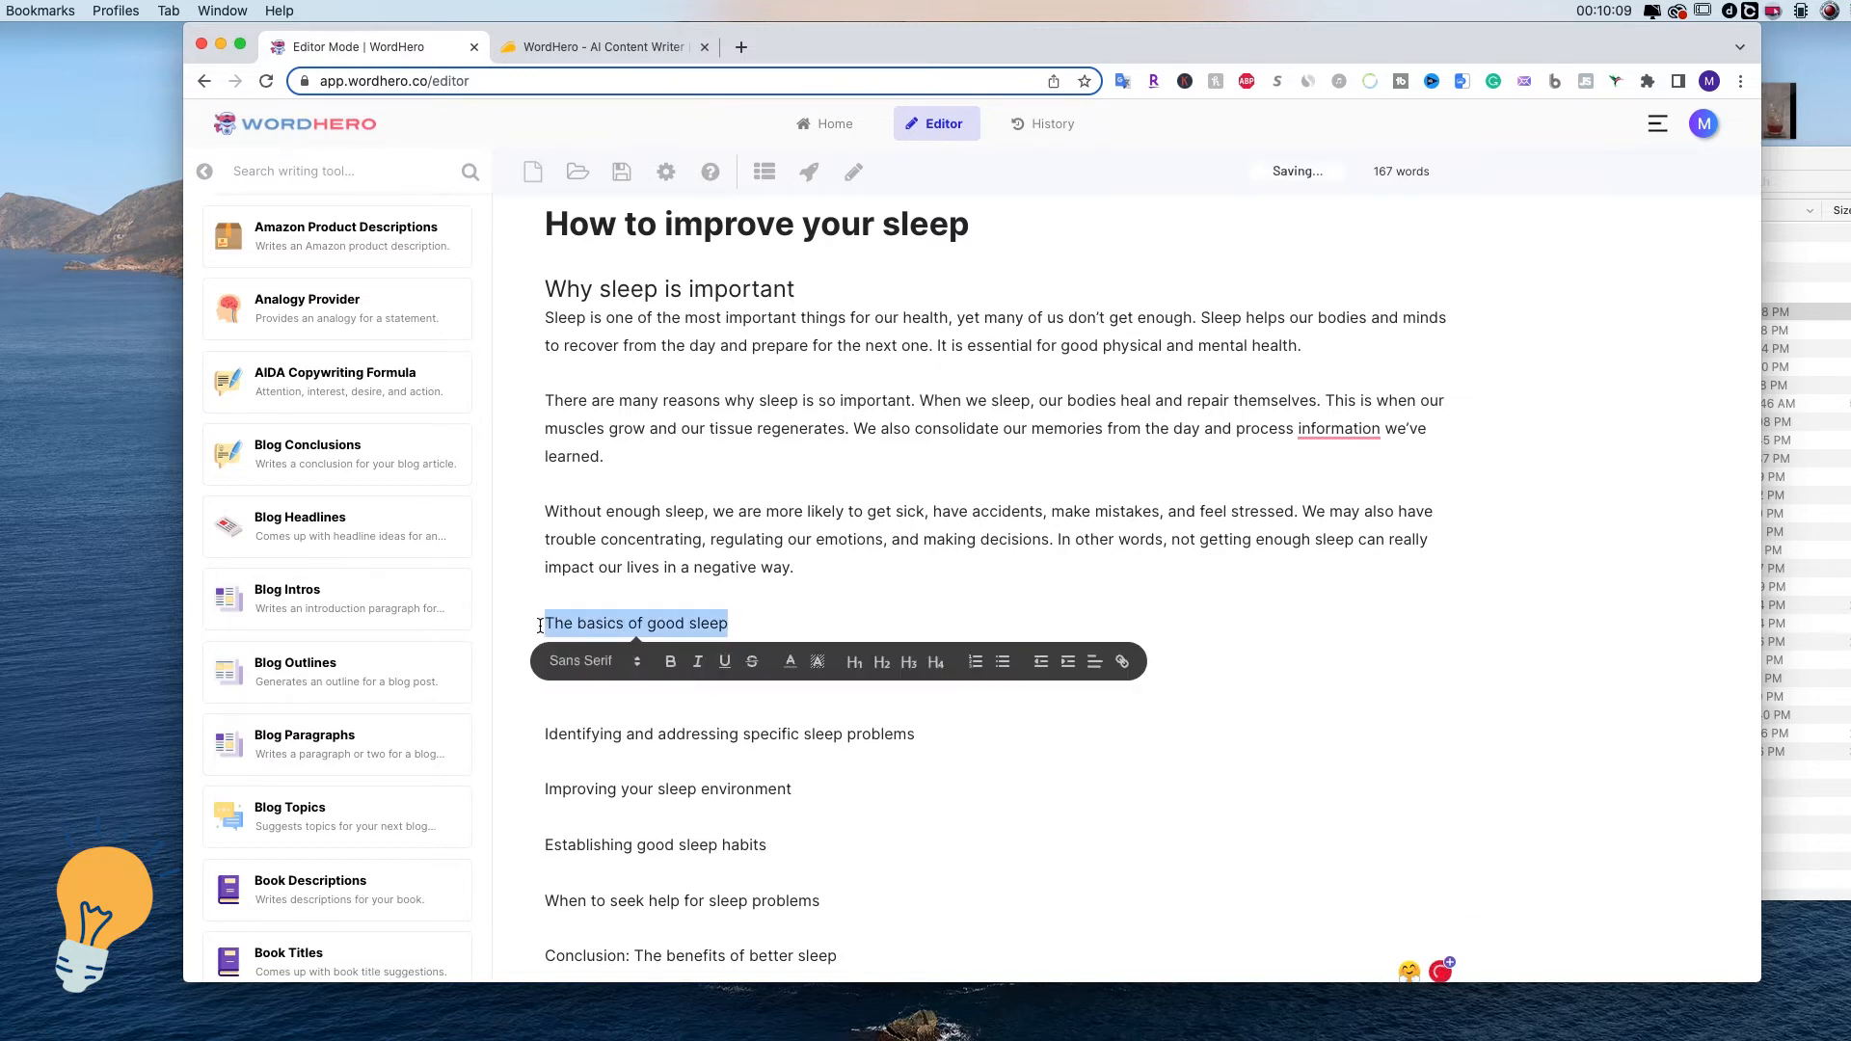
pyautogui.click(810, 173)
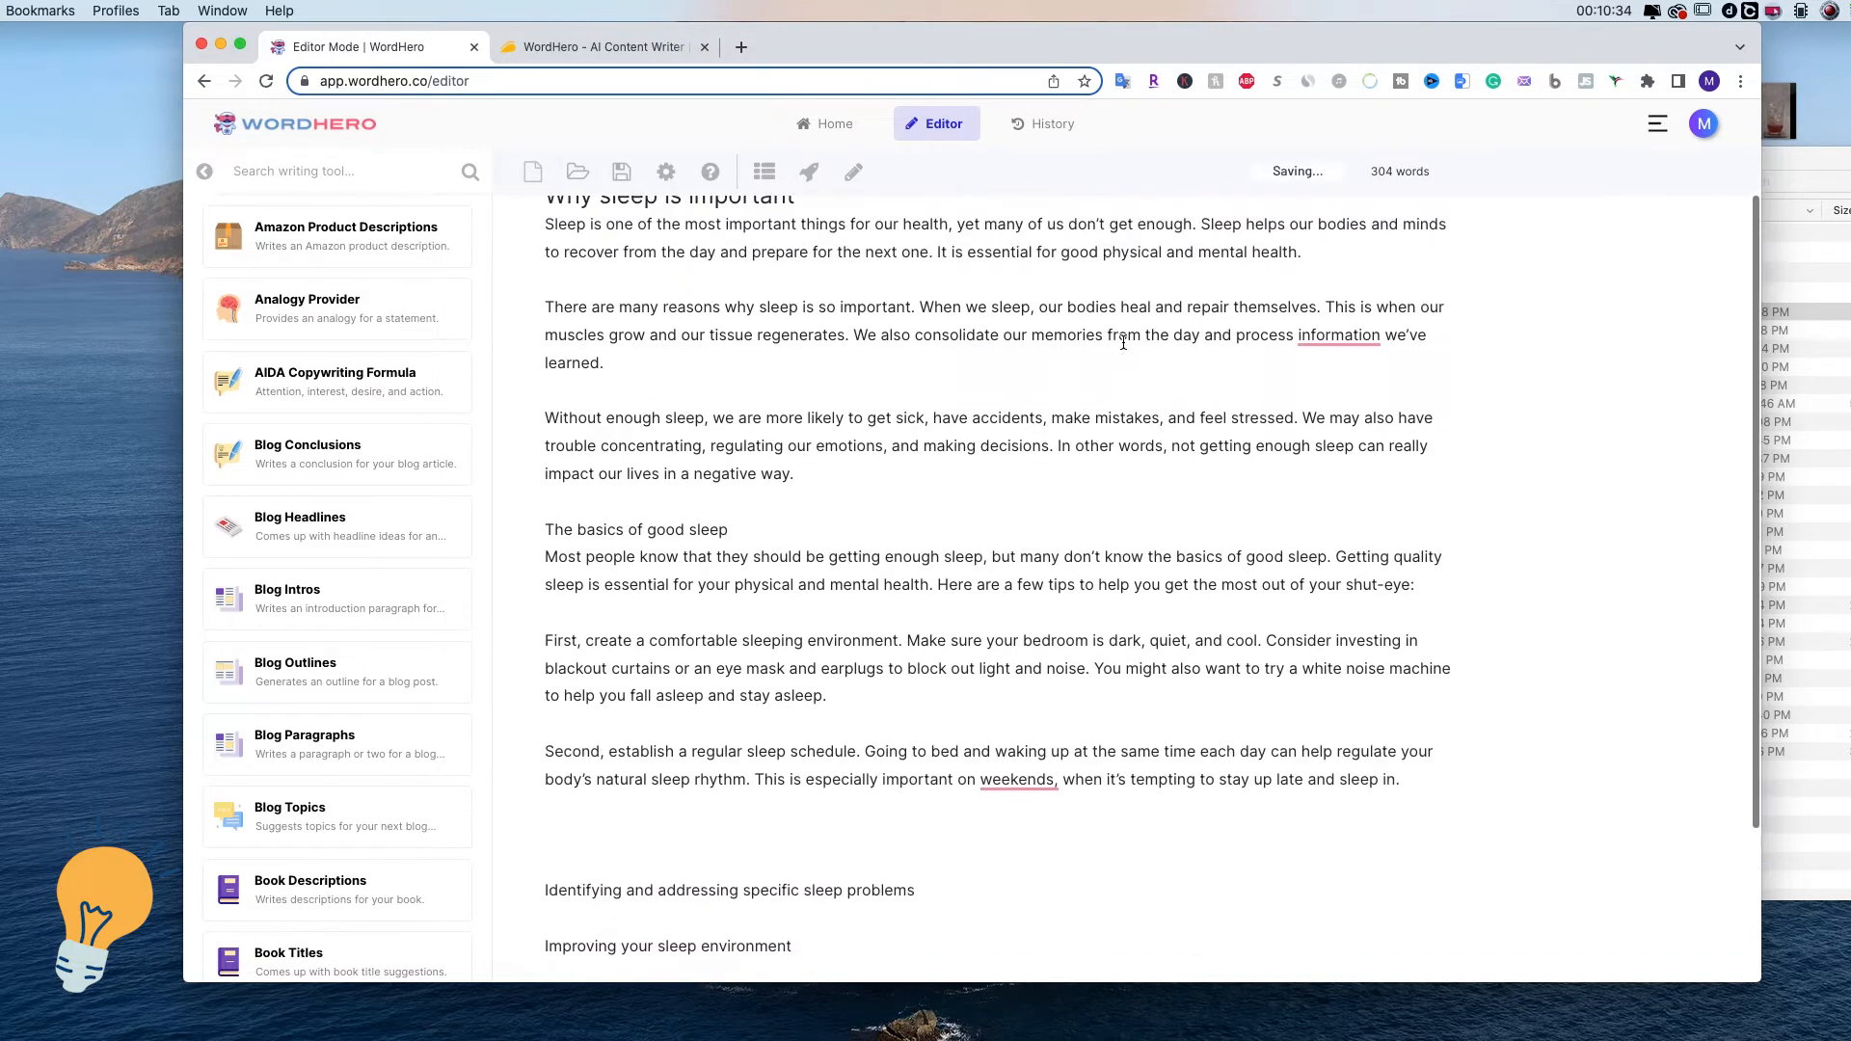
# Format the line "The basics of good sleep" as Heading 2.
pyautogui.moveTo(759, 570); pyautogui.dragTo(521, 557)
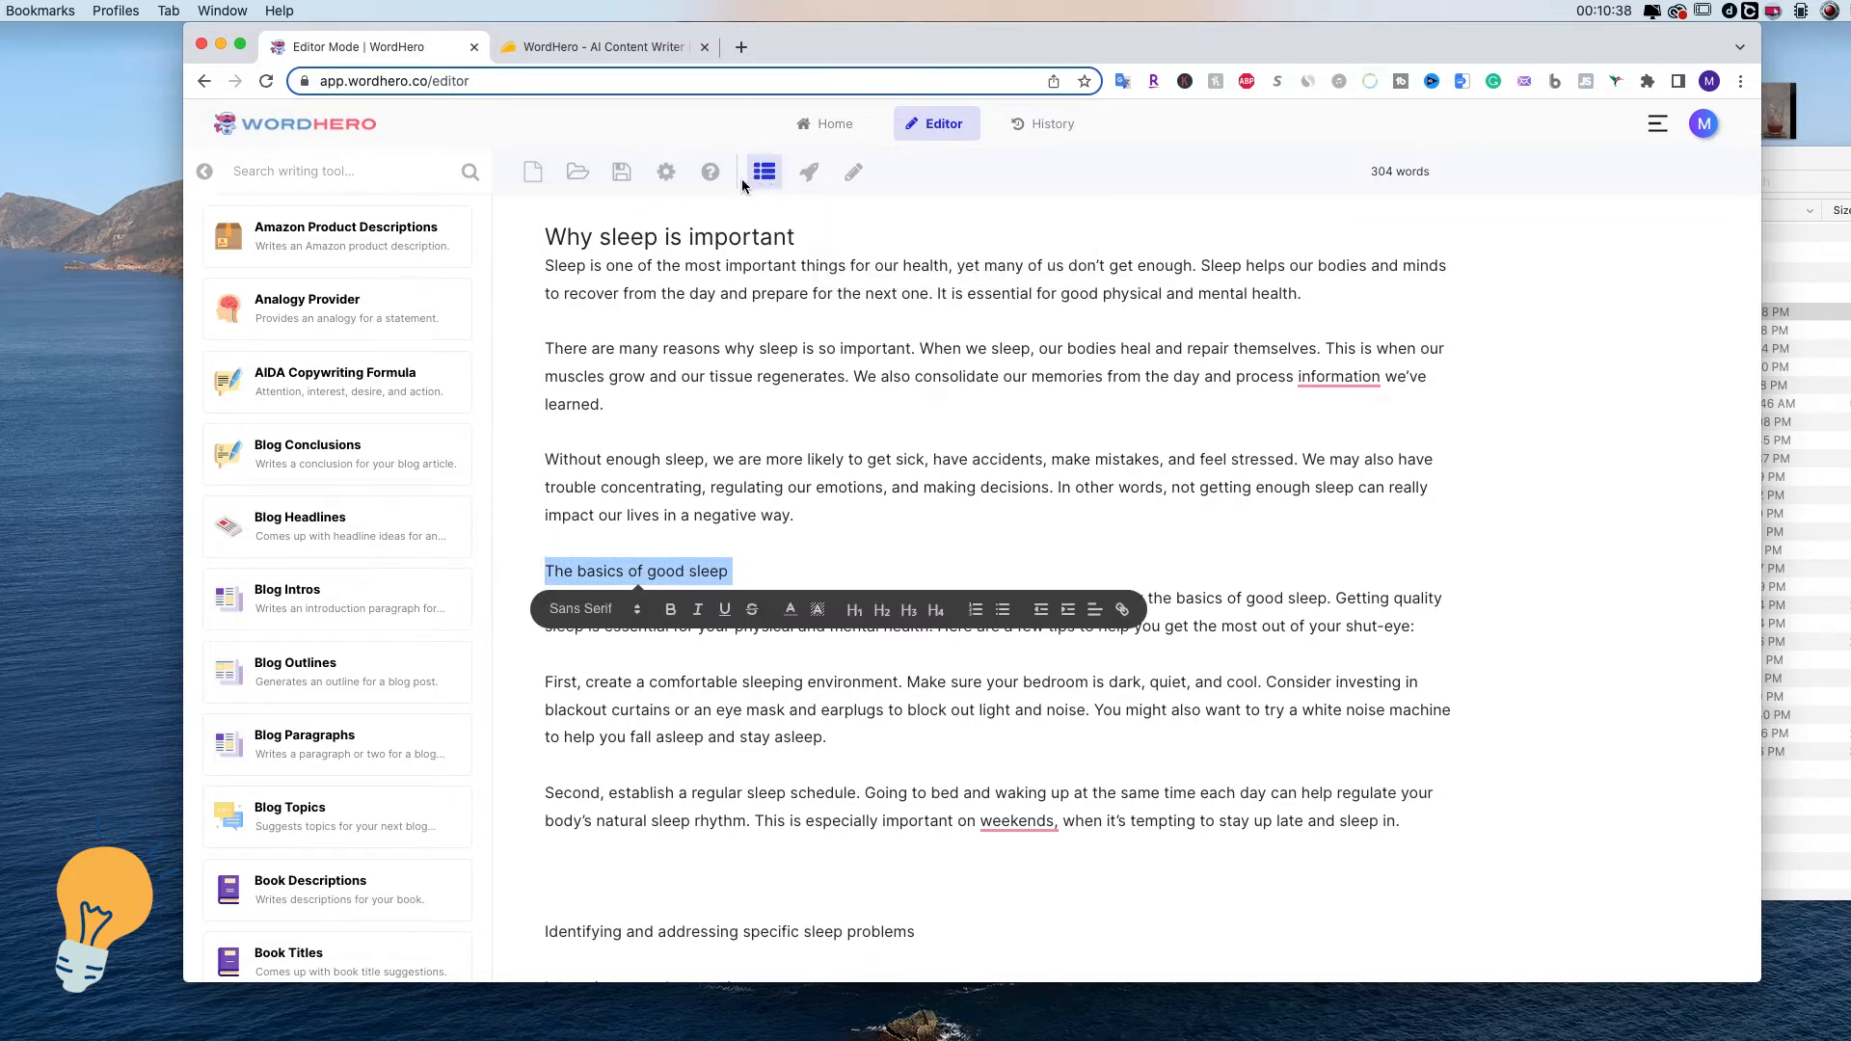
pyautogui.click(881, 610)
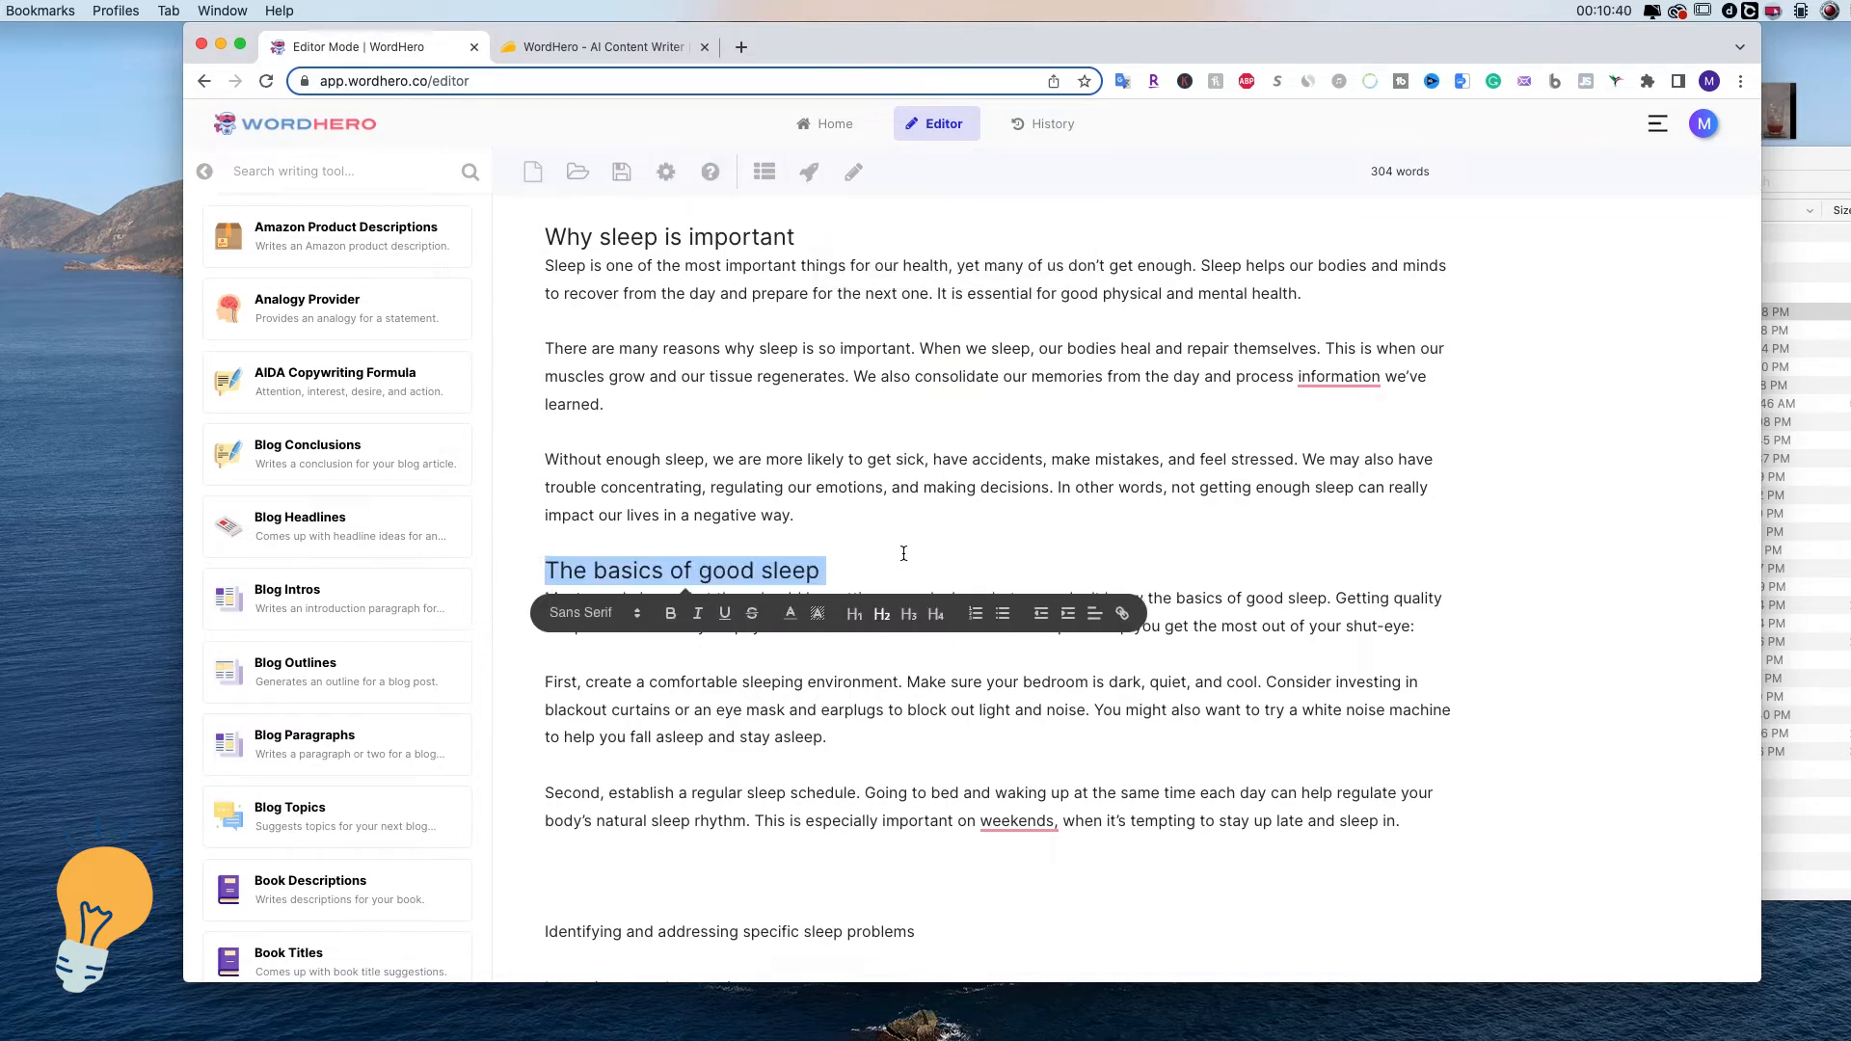
pyautogui.click(996, 569)
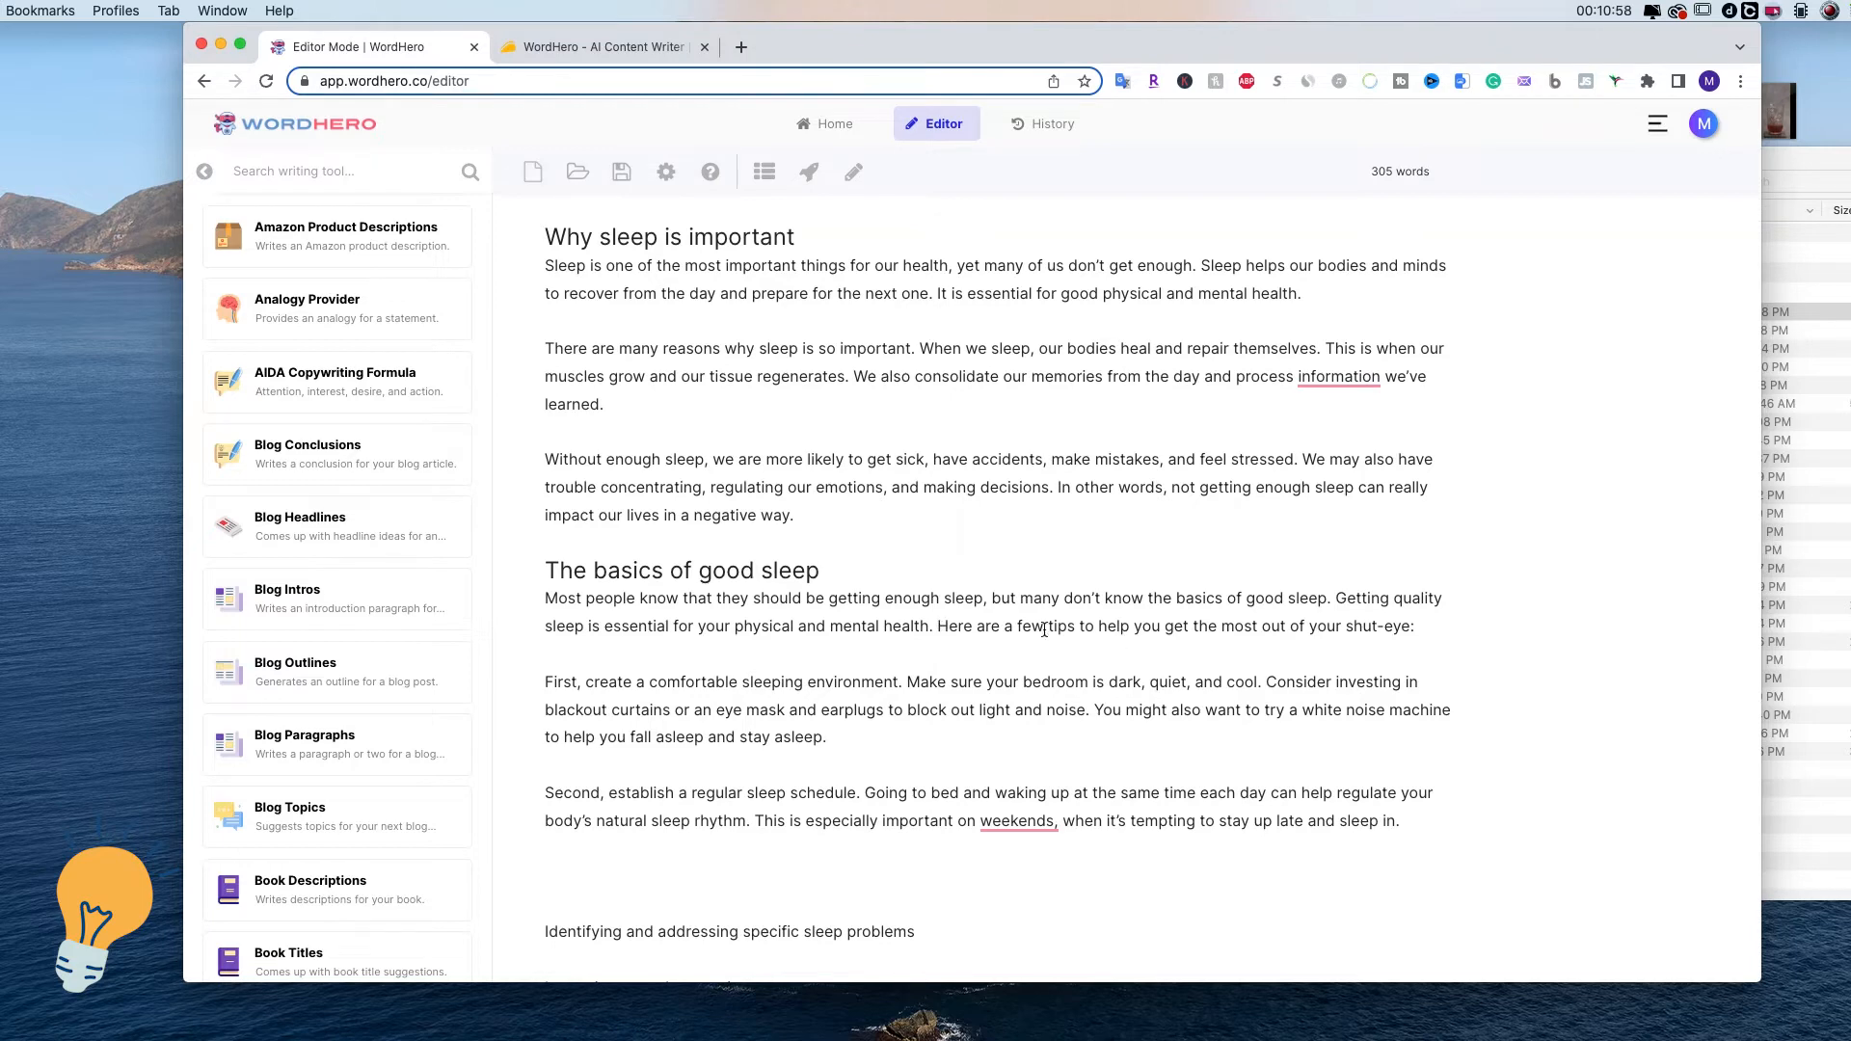
# Split the sentence "Here are a few tips to help you get the most out of your shut-eye:" into its own paragraph.
pyautogui.click(940, 627)
pyautogui.press('Return')
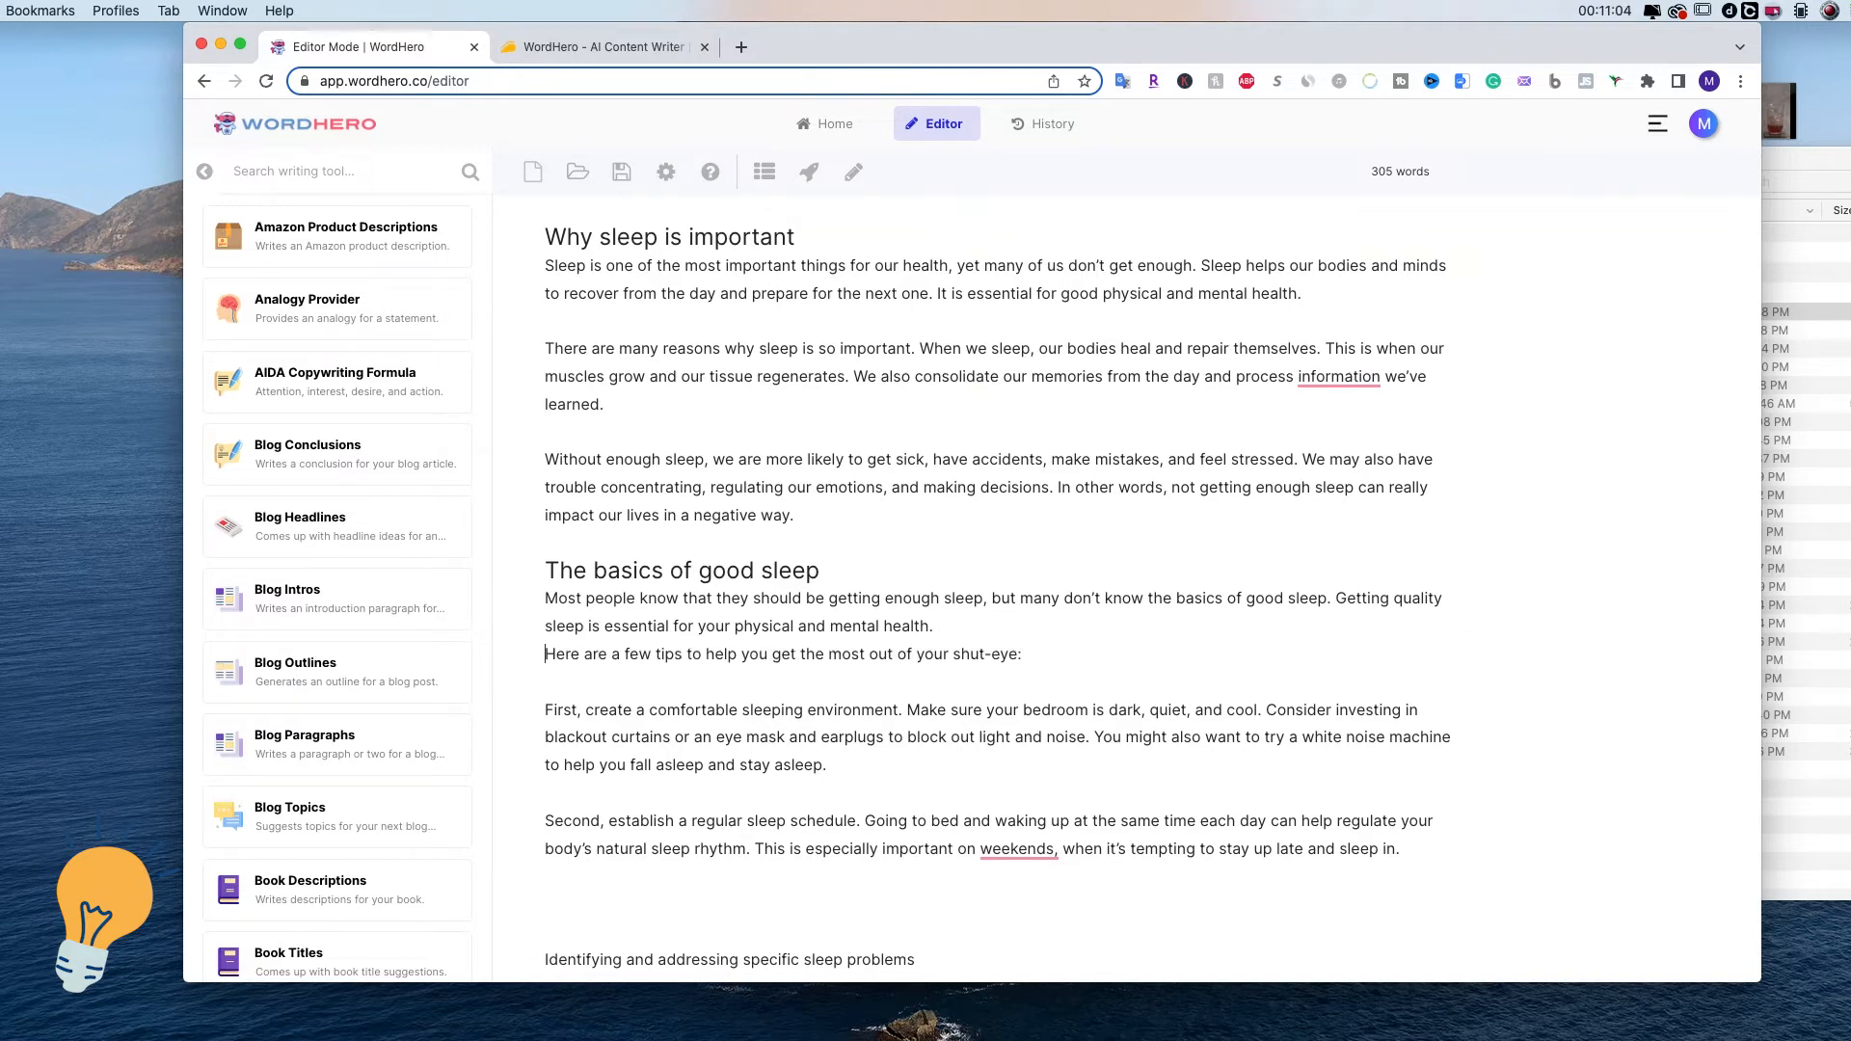
pyautogui.press('Return')
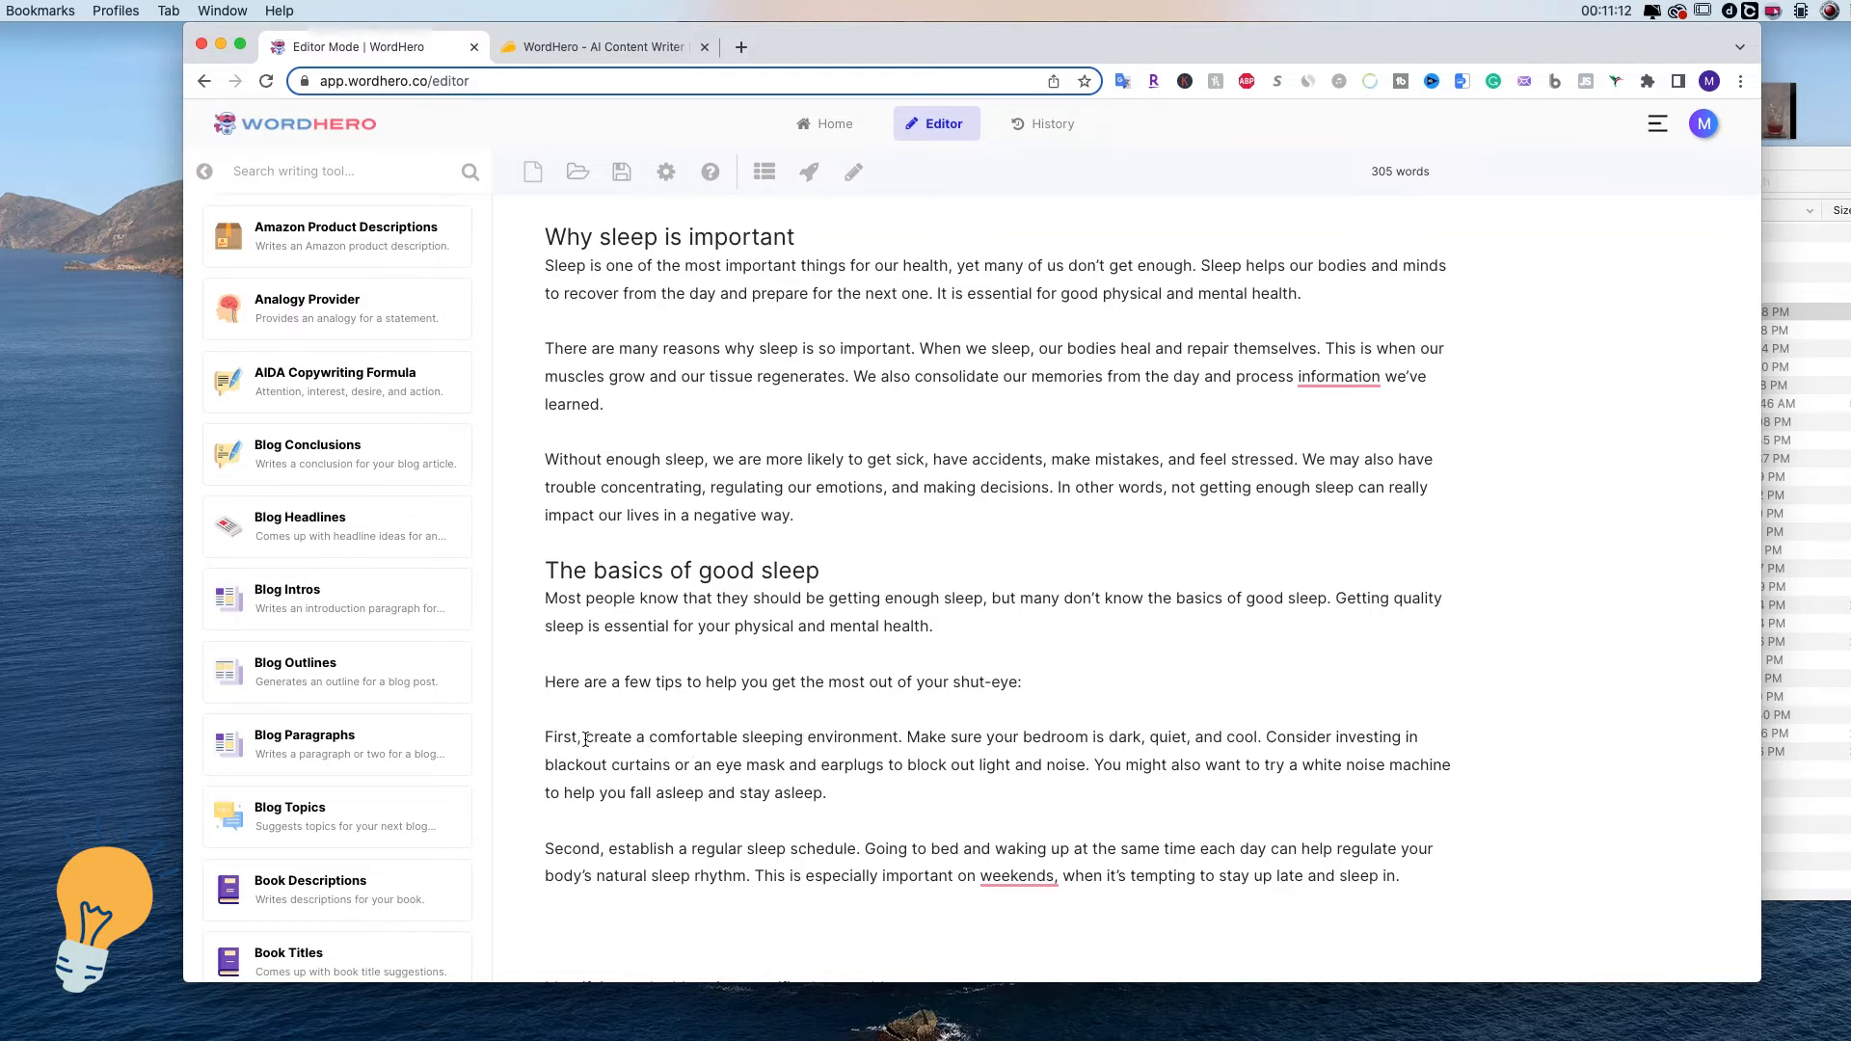
# Remove "First," from the first tip and put "create a comfortable sleeping environment." on its own line.
pyautogui.moveTo(586, 738); pyautogui.dragTo(531, 738)
pyautogui.press('BackSpace')
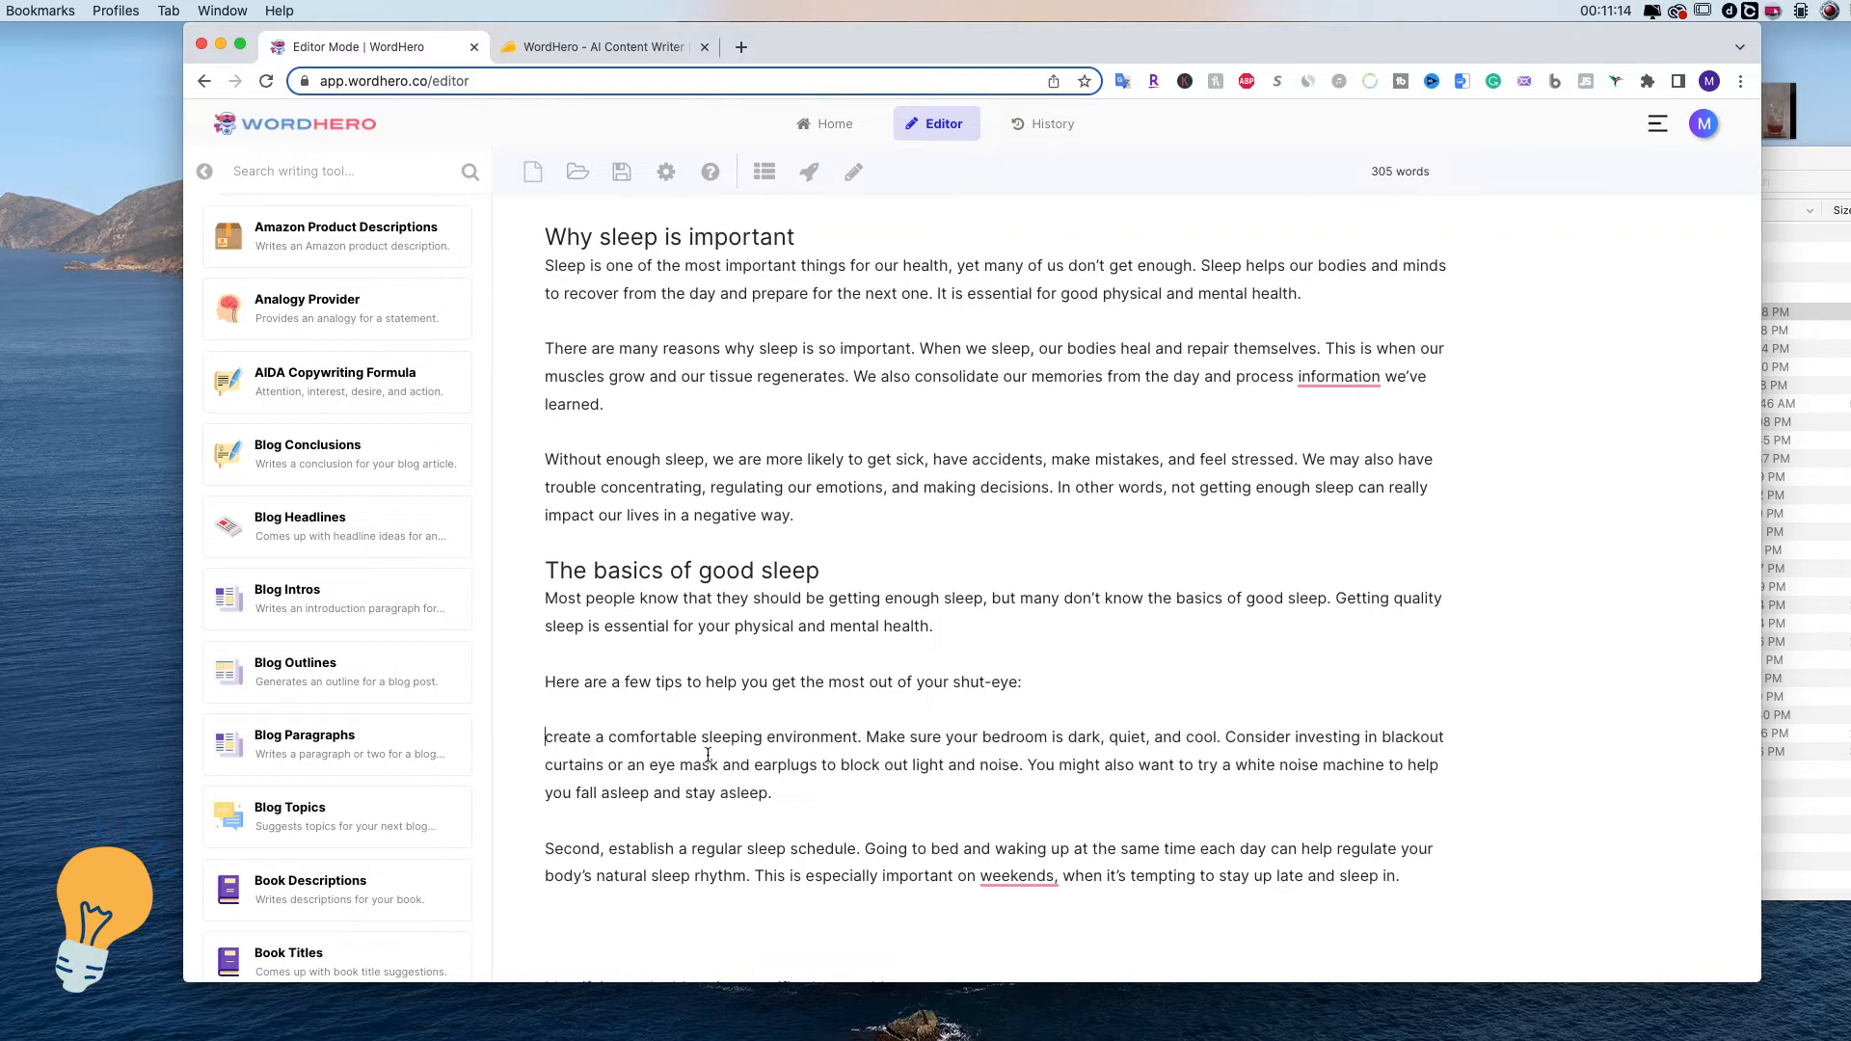
pyautogui.press('Return')
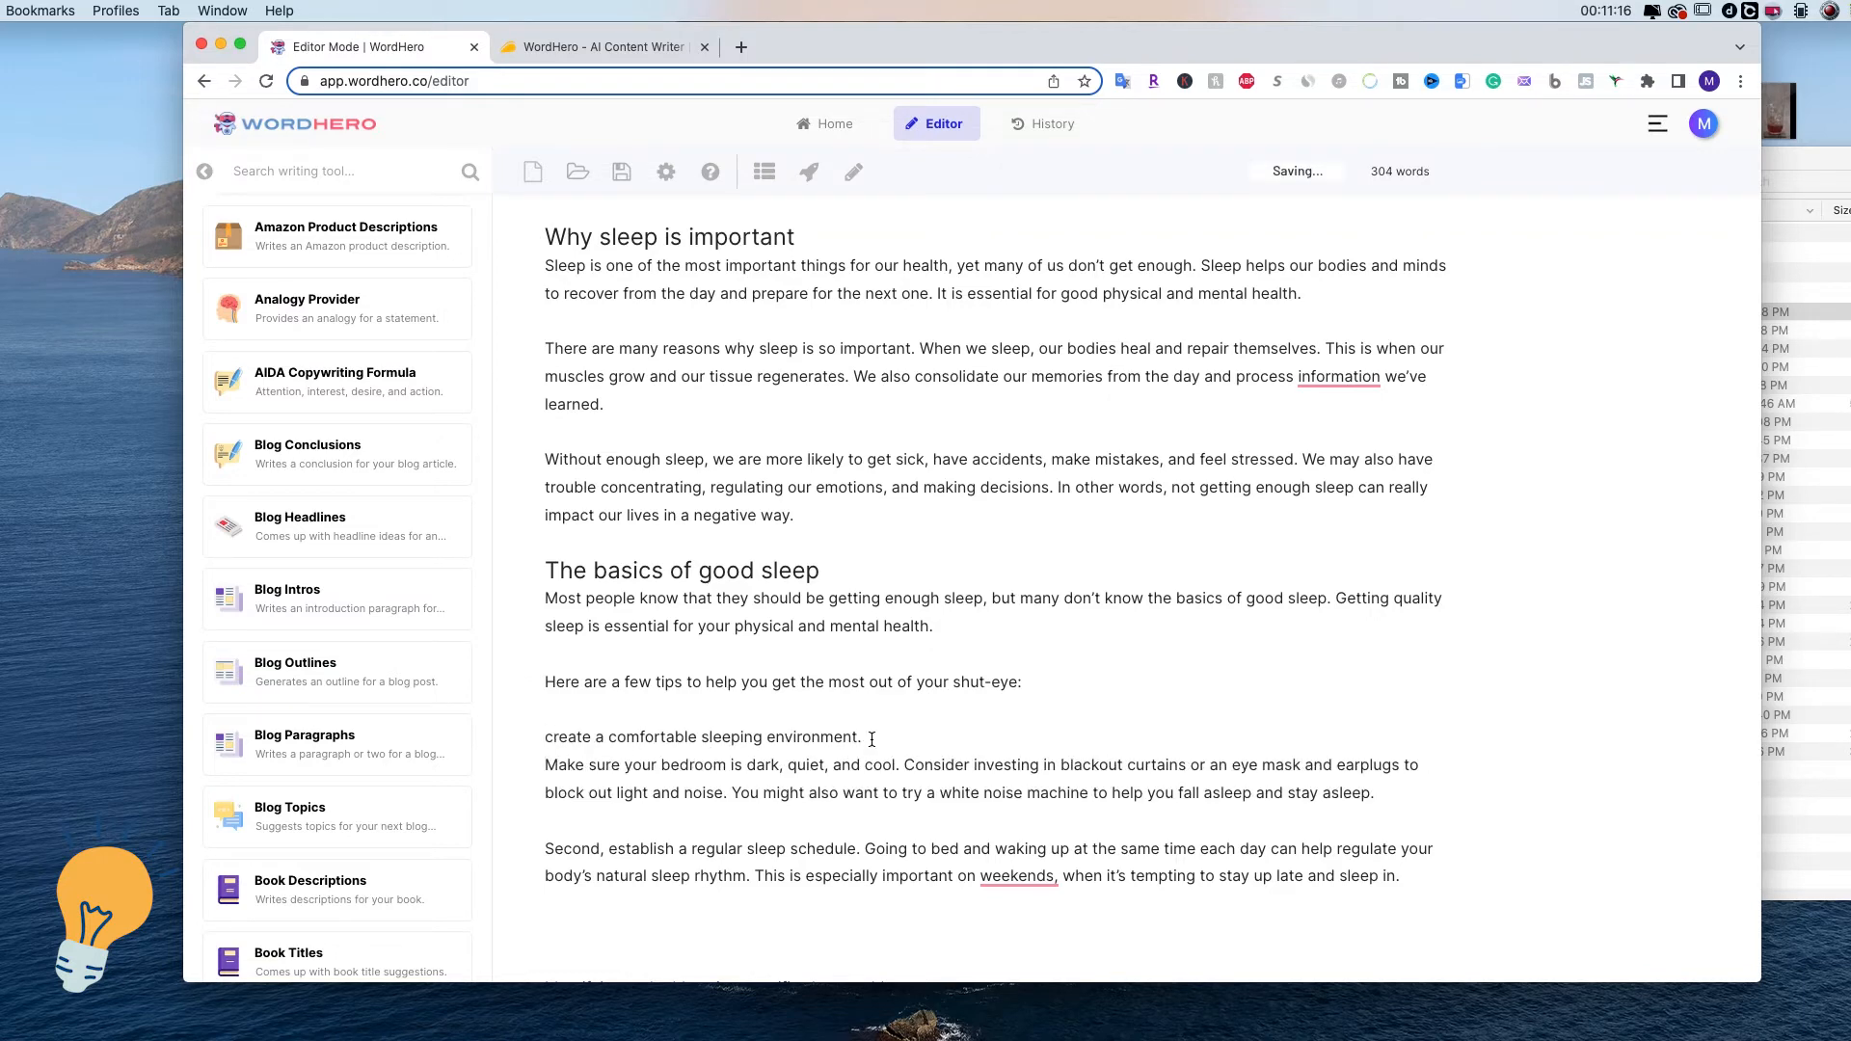
# Remove the period after "create a comfortable sleeping environment" and format the line as Heading 3.
pyautogui.press('BackSpace')
pyautogui.moveTo(861, 736); pyautogui.dragTo(500, 755)
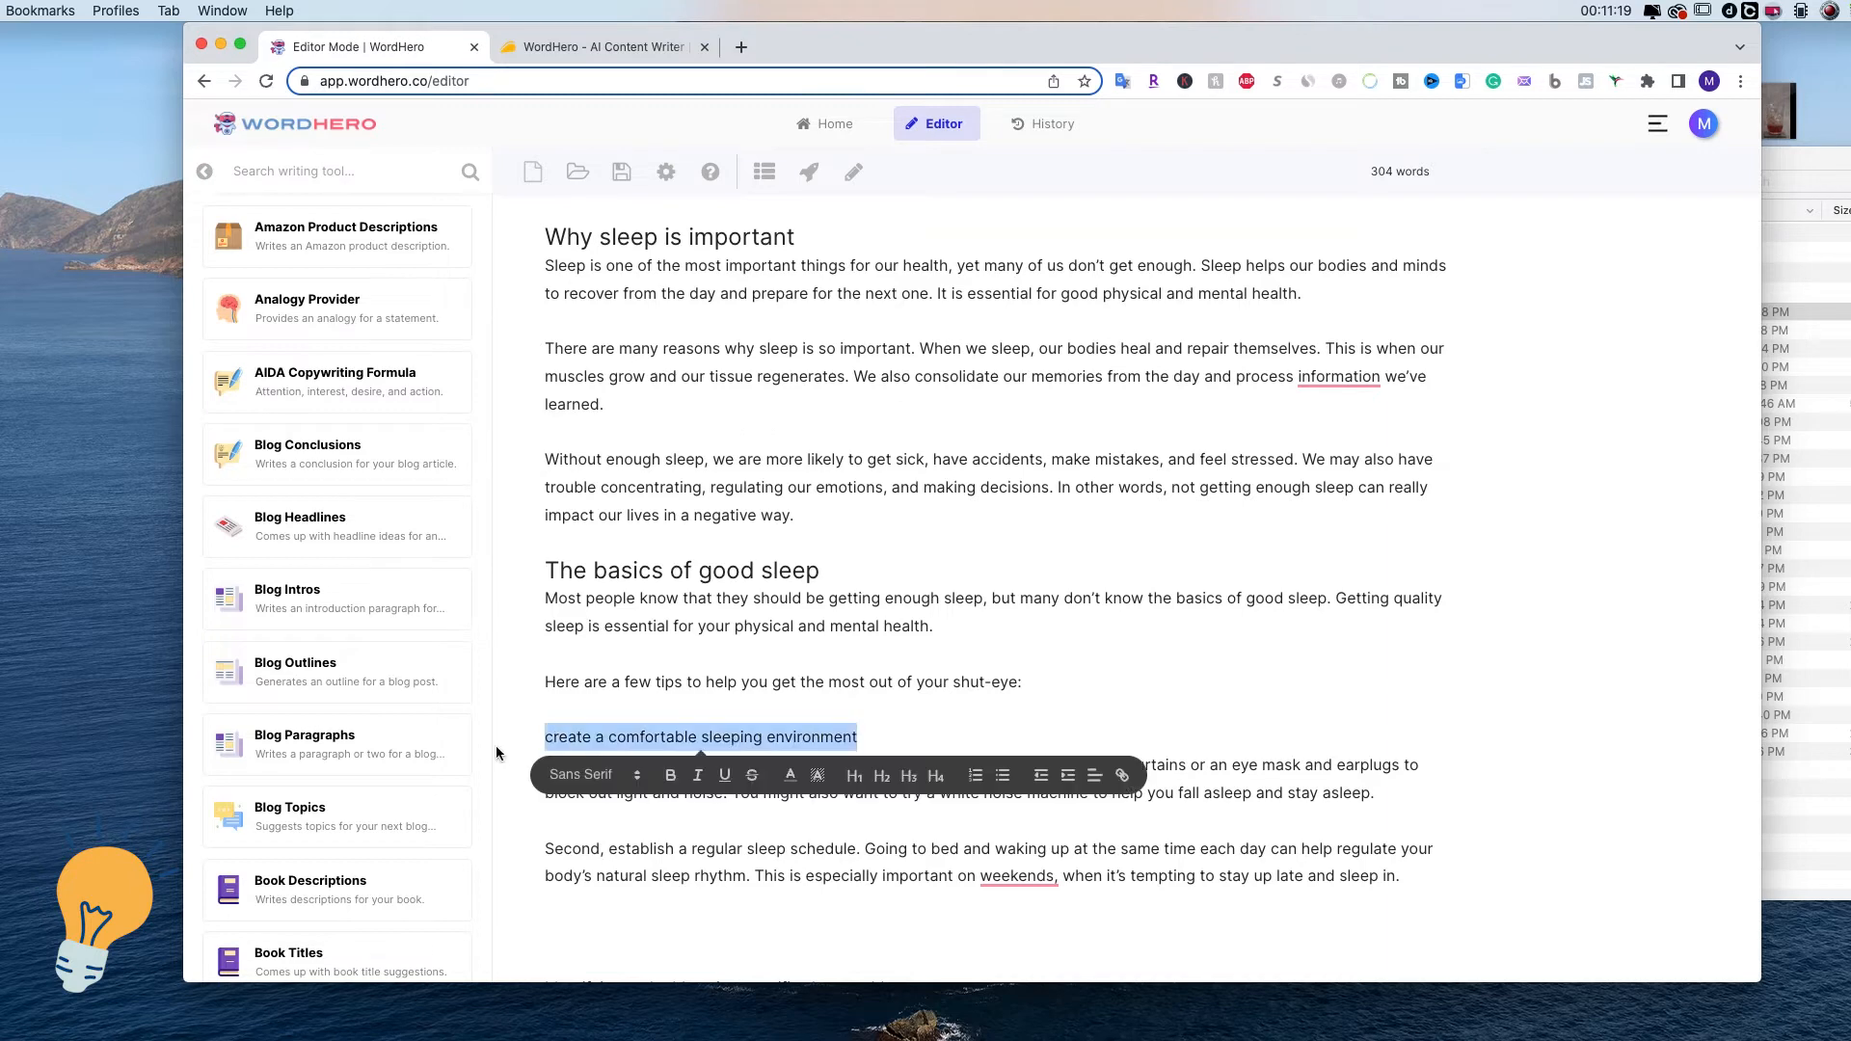
pyautogui.click(908, 776)
pyautogui.click(969, 795)
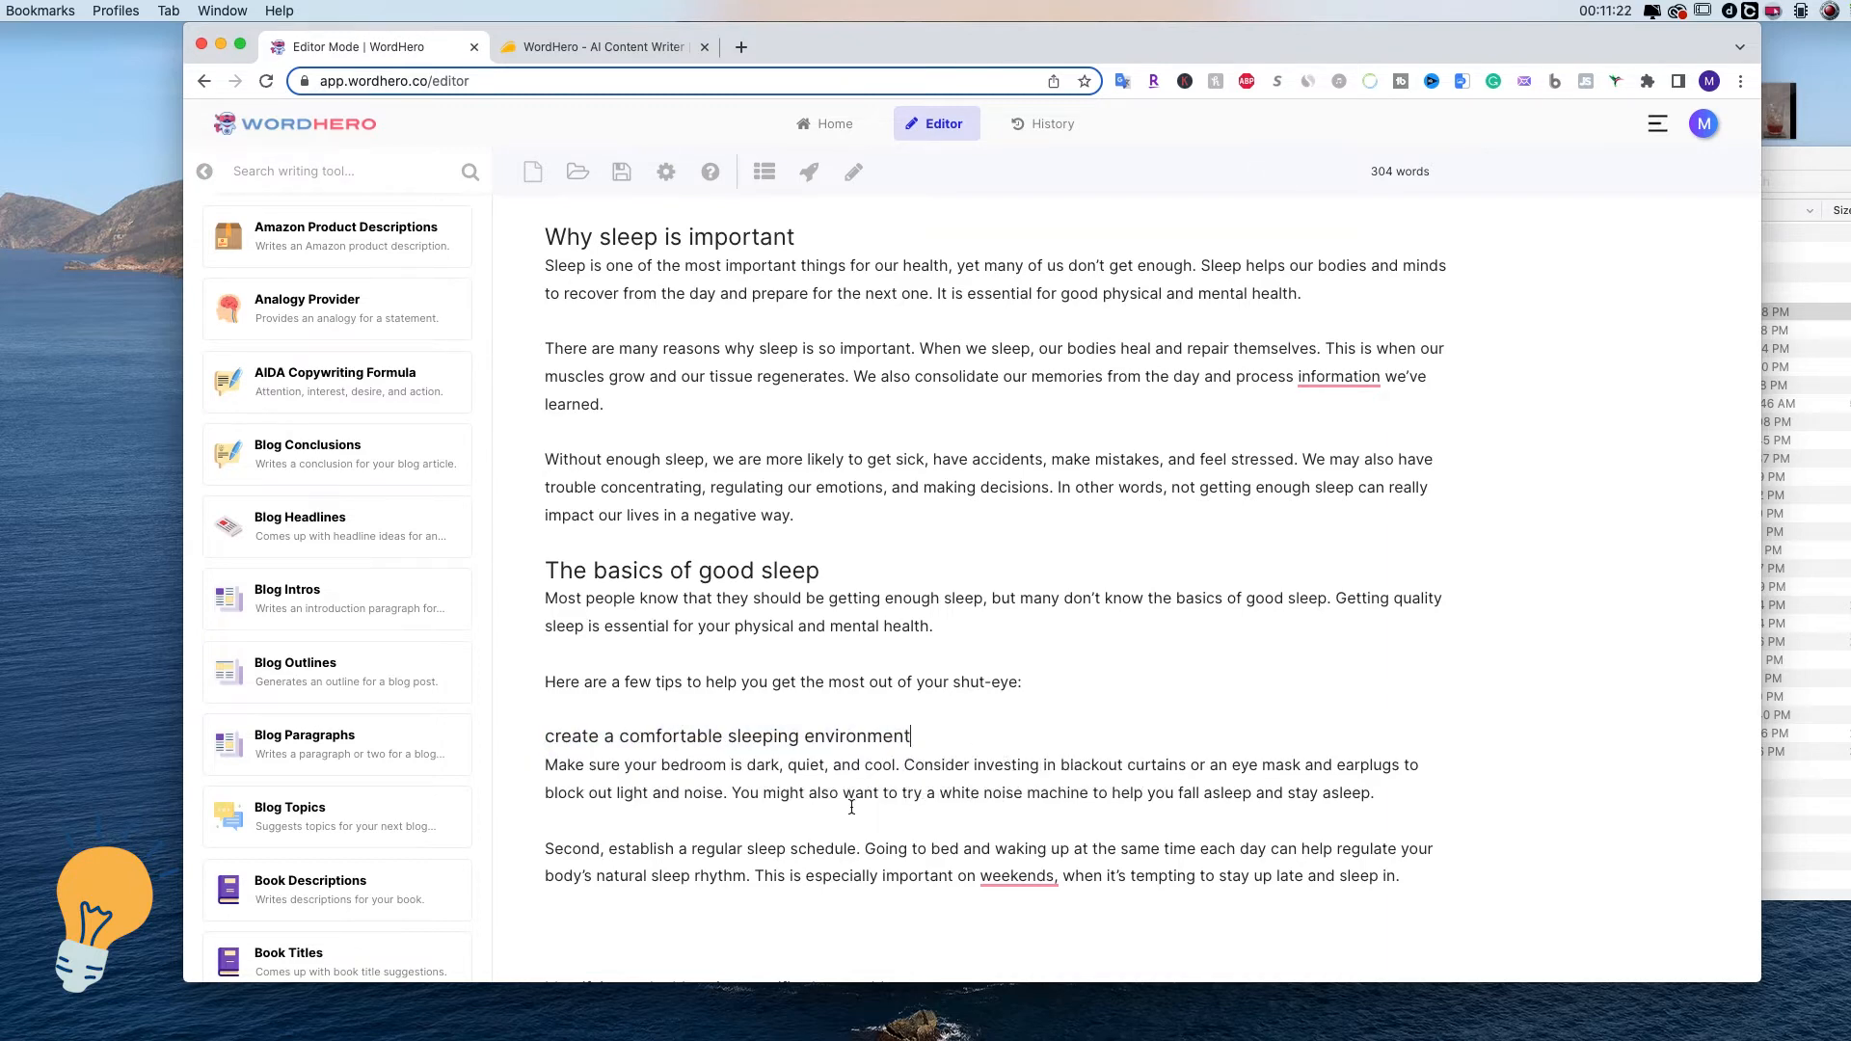
# Capitalize the first letter of the "create a comfortable sleeping environment" subheading.
pyautogui.scroll(-3, 853, 807)
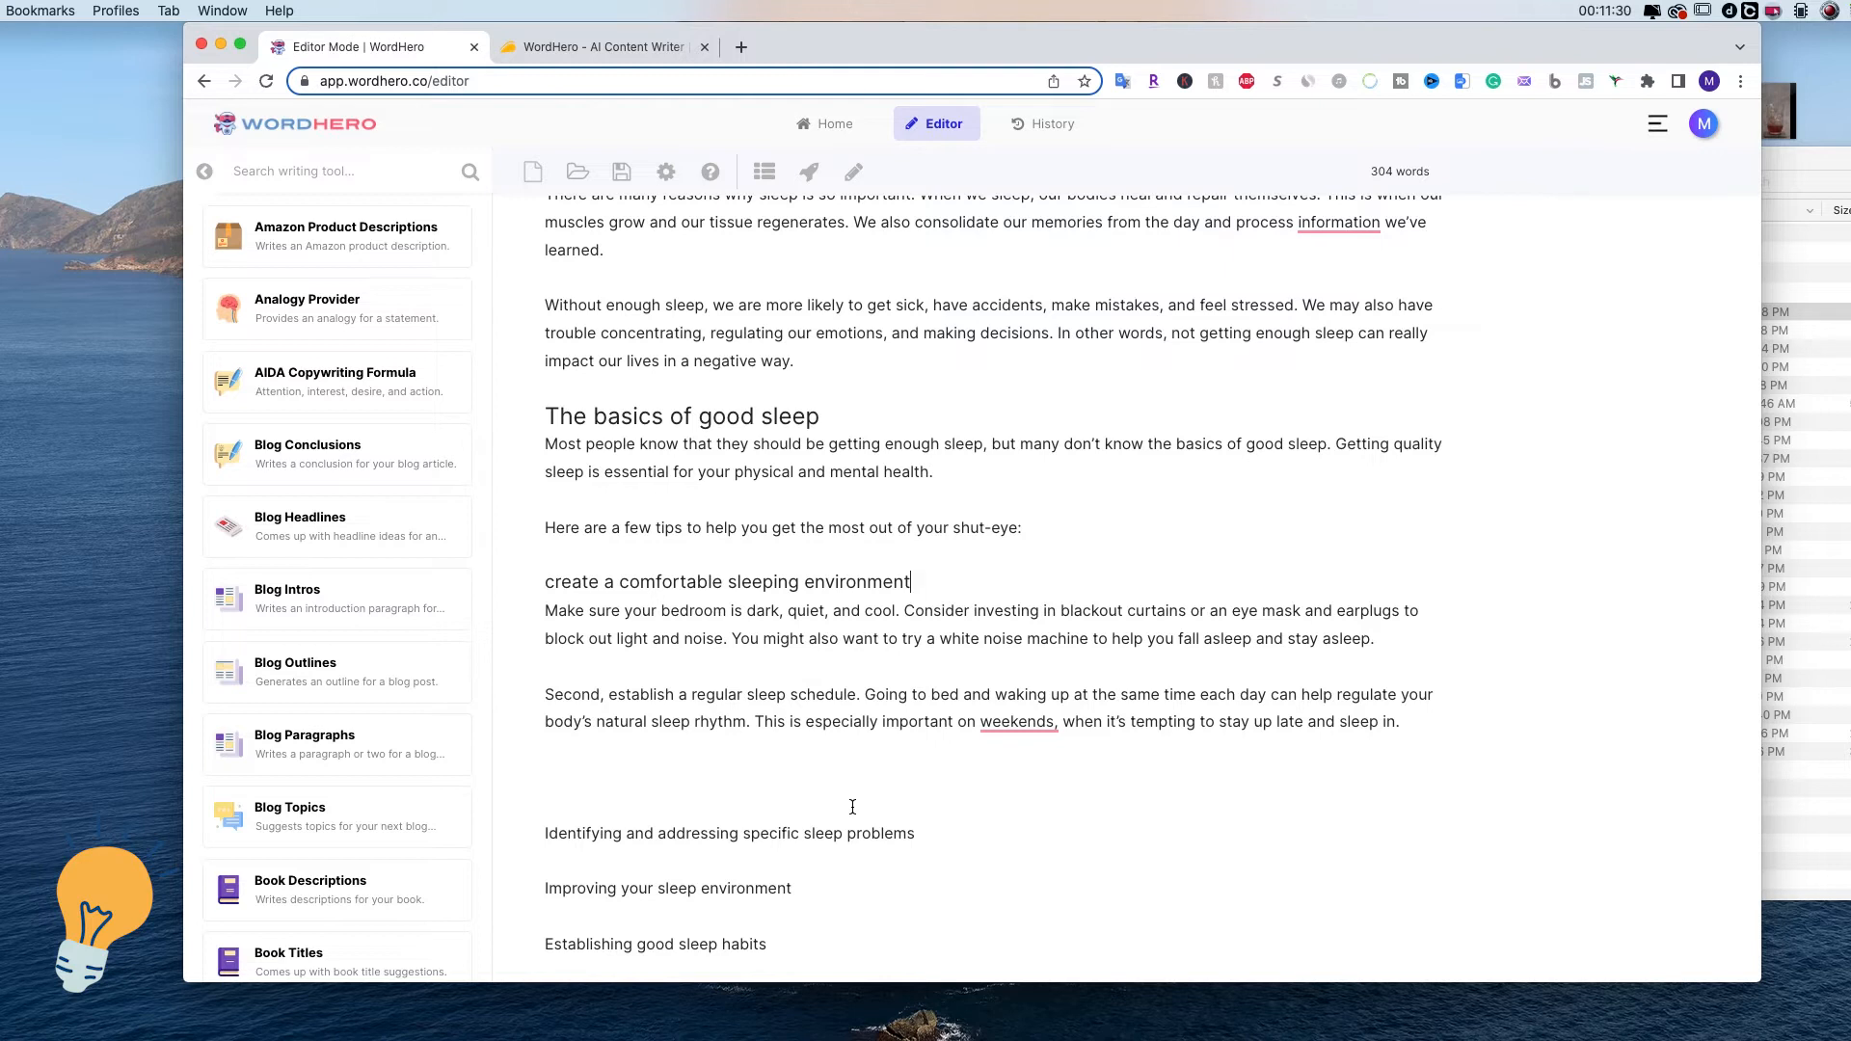
pyautogui.click(550, 582)
pyautogui.press('BackSpace')
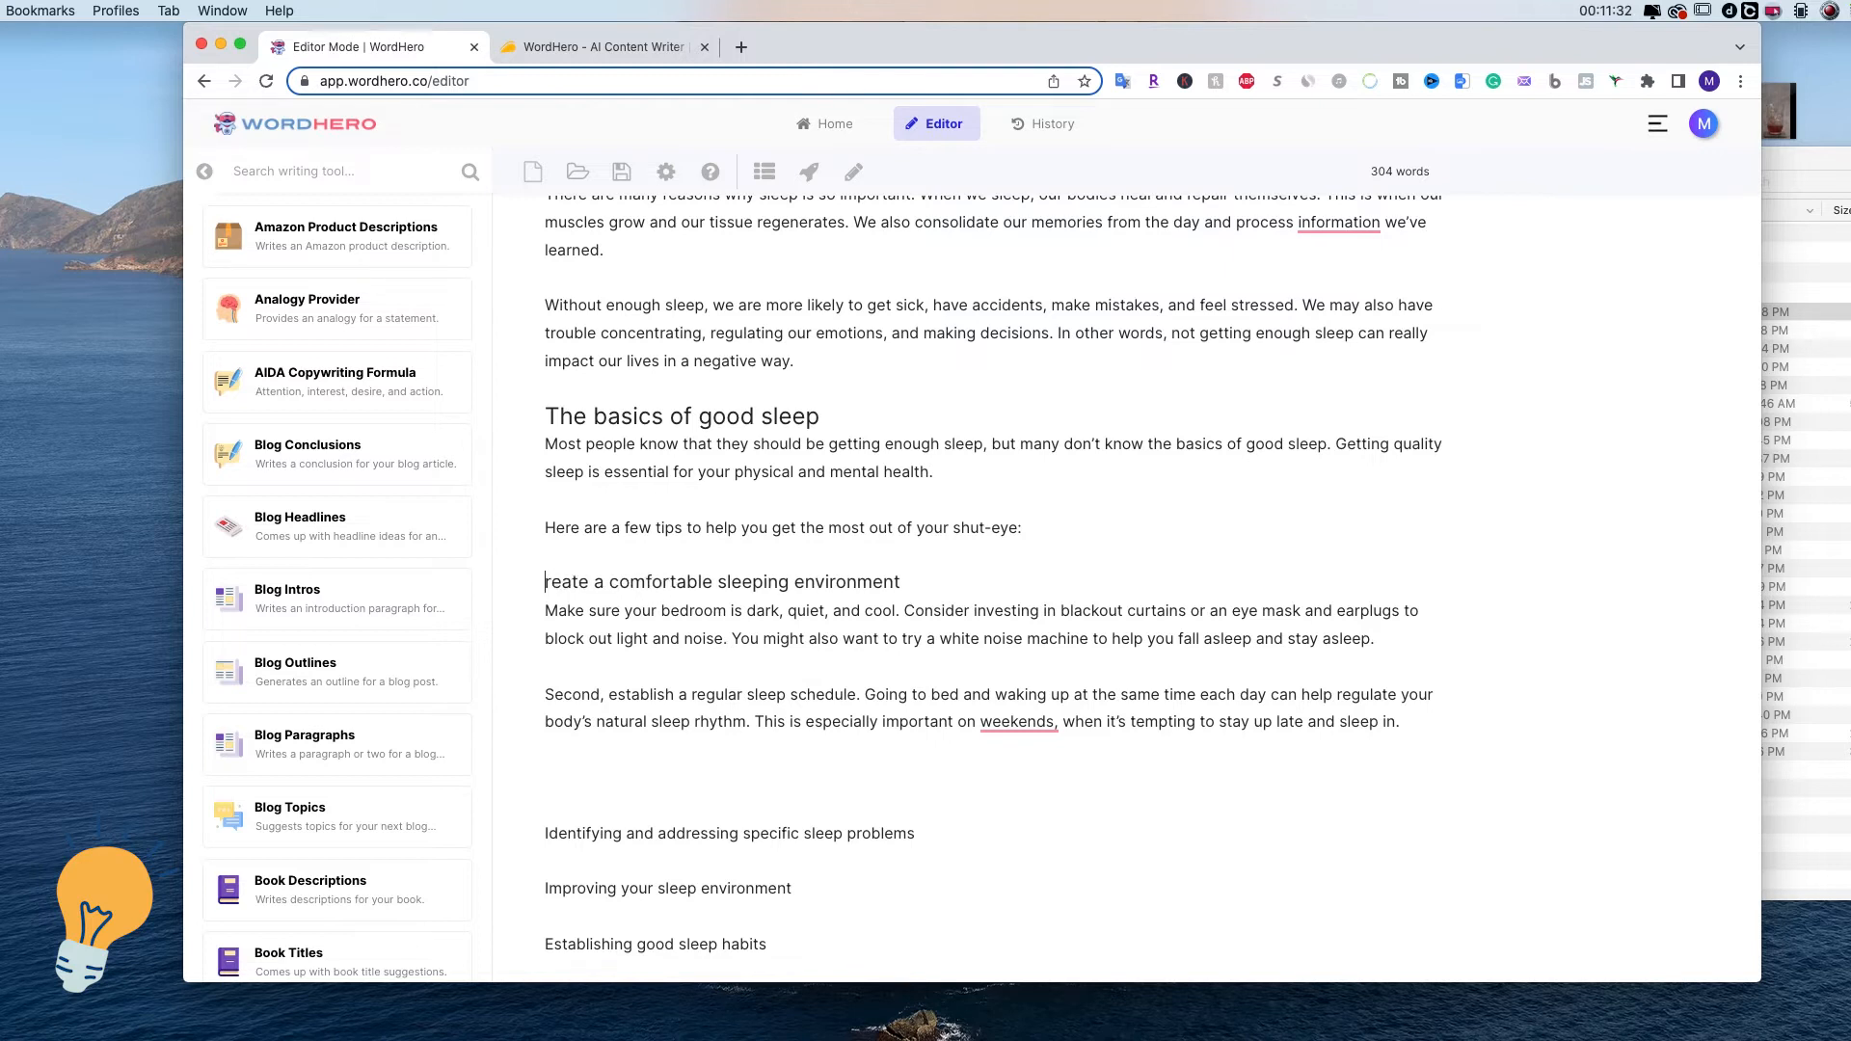
pyautogui.write('C')
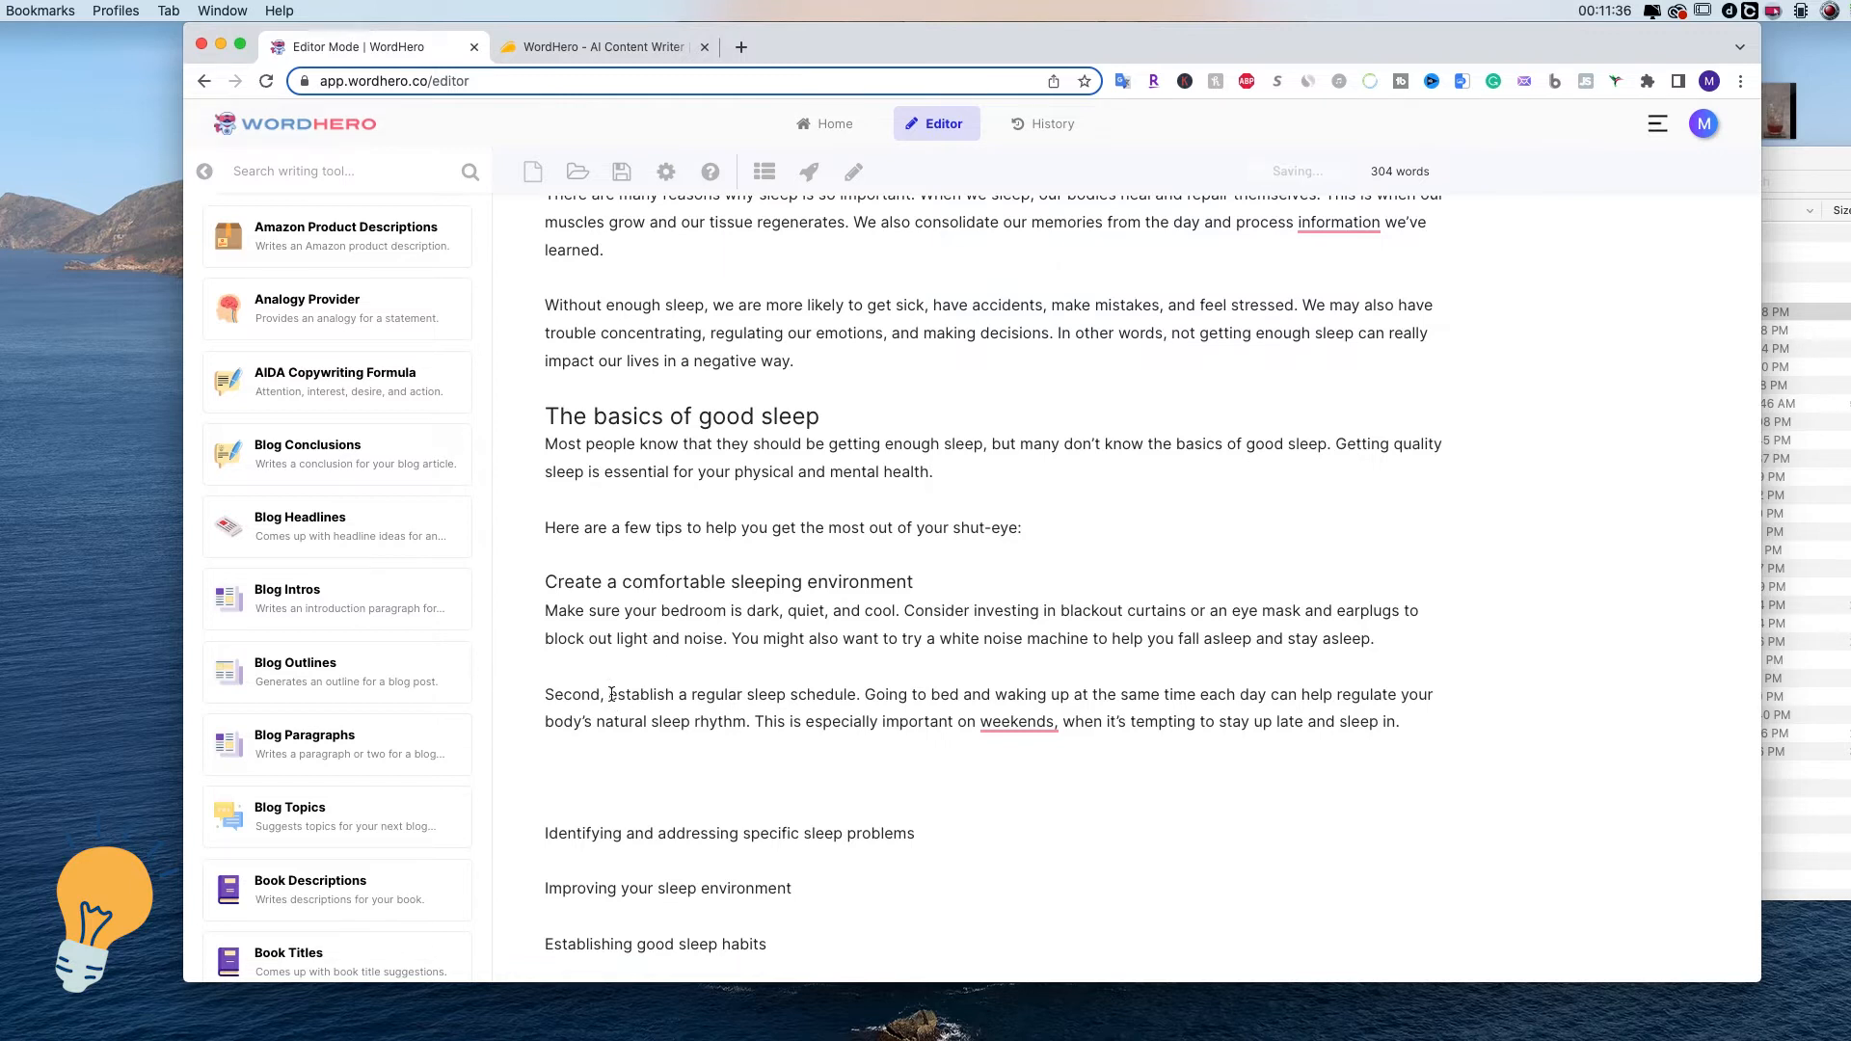
# Remove "Second," from the second tip and put the capitalized sentence "Establish a regular sleep schedule." on its own line.
pyautogui.moveTo(611, 694); pyautogui.dragTo(535, 694)
pyautogui.press('BackSpace')
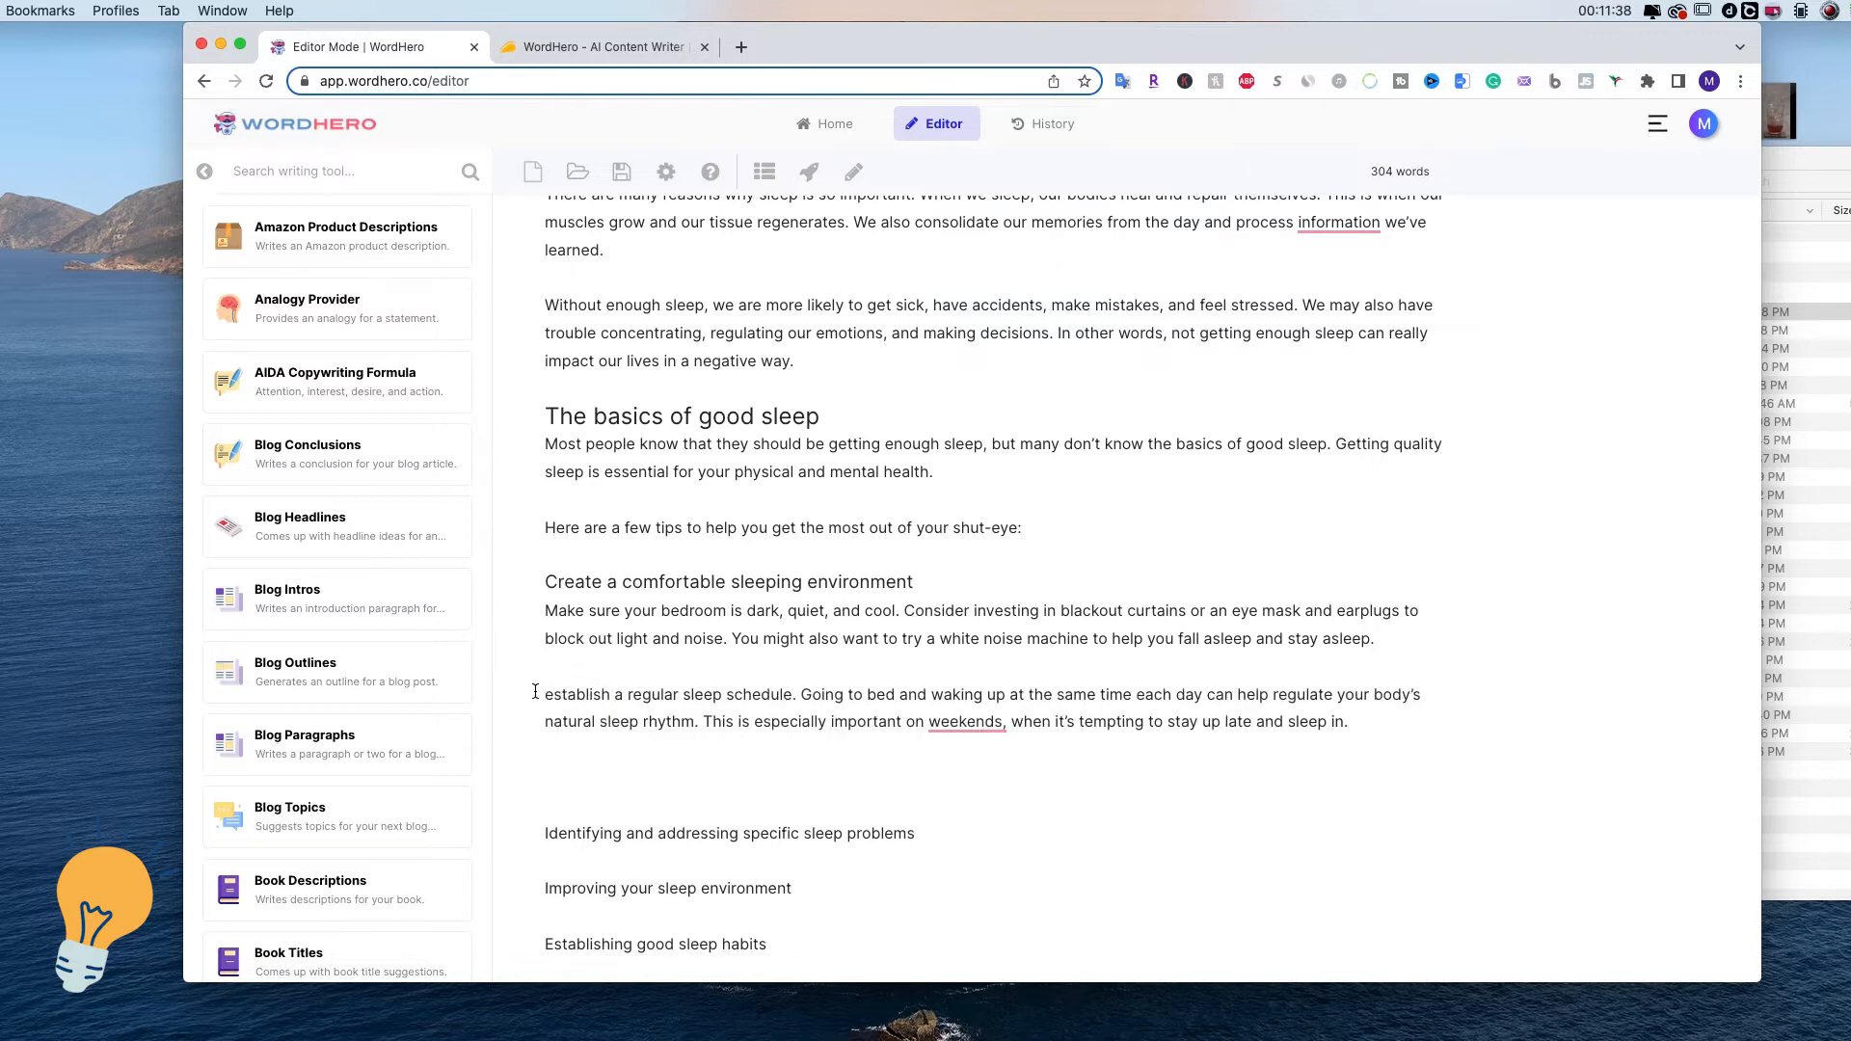
pyautogui.click(554, 694)
pyautogui.press('BackSpace')
pyautogui.write('E')
pyautogui.click(806, 694)
pyautogui.press('Return')
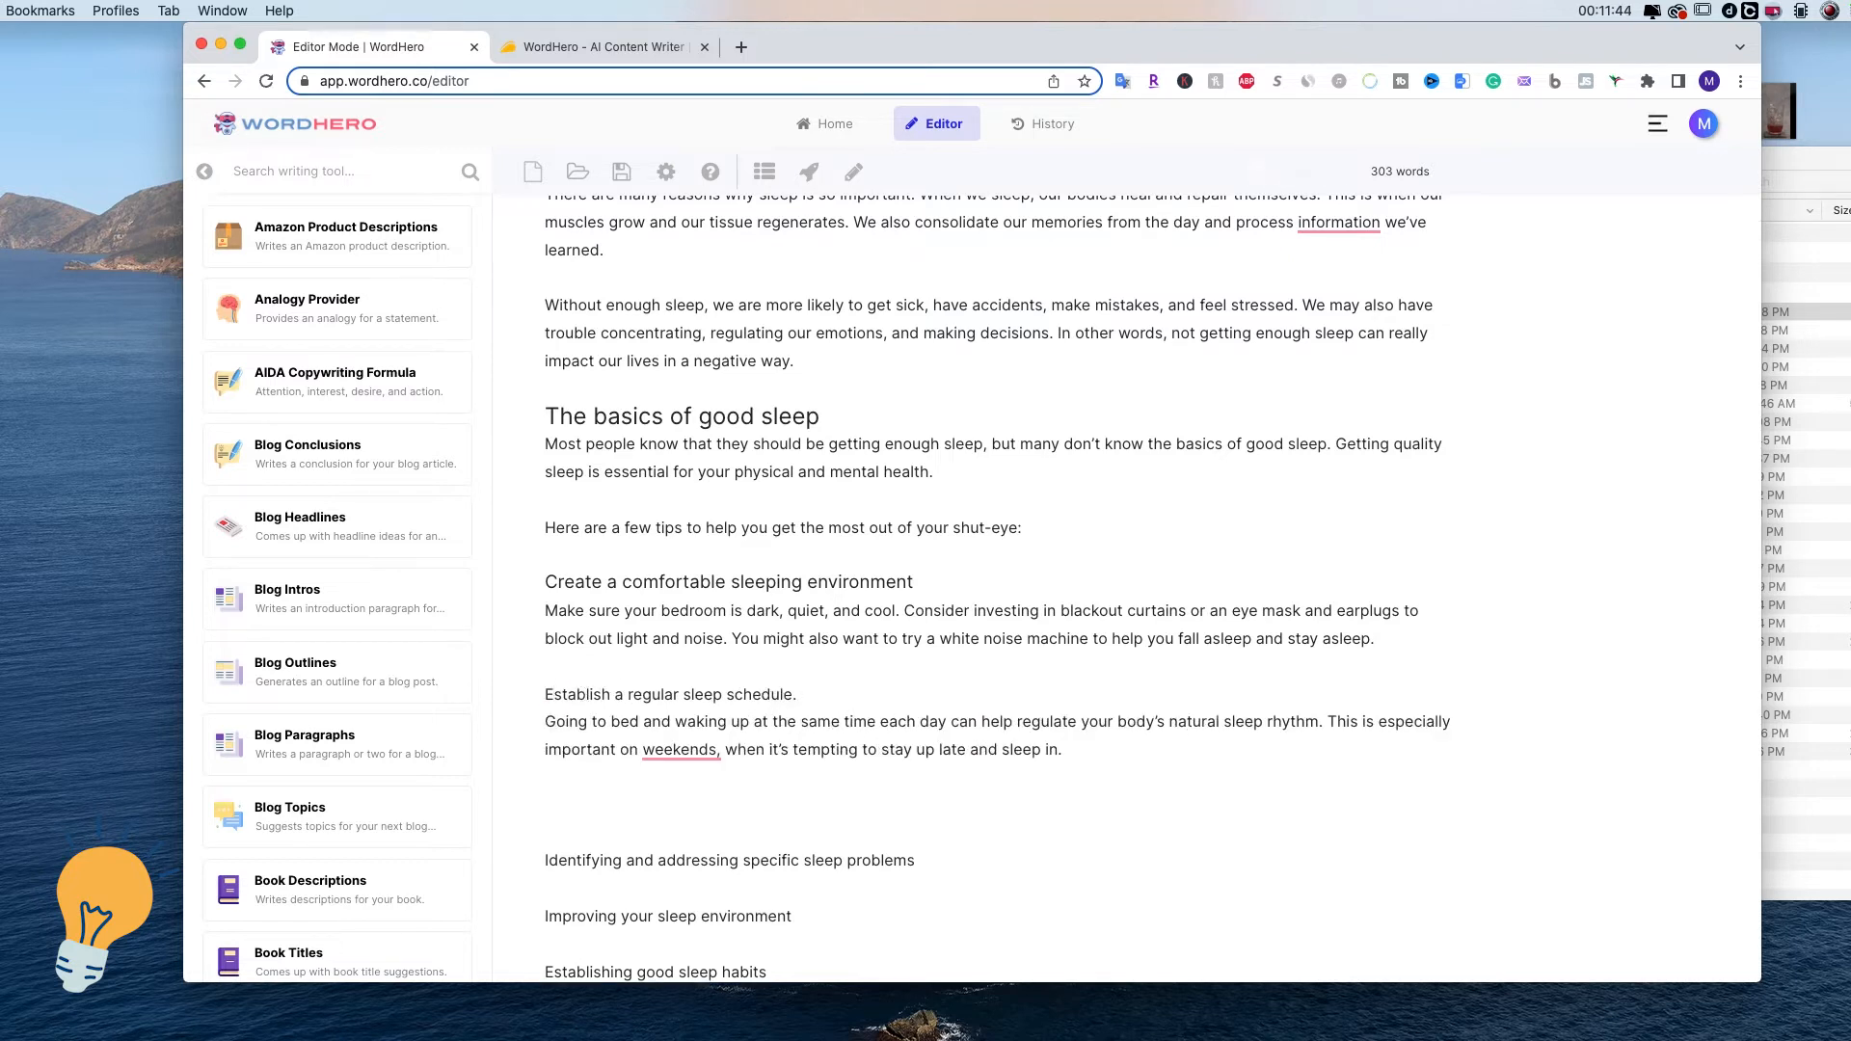
# Remove the period after "Establish a regular sleep schedule" and format the line as Heading 3.
pyautogui.click(809, 695)
pyautogui.tripleClick(807, 695)
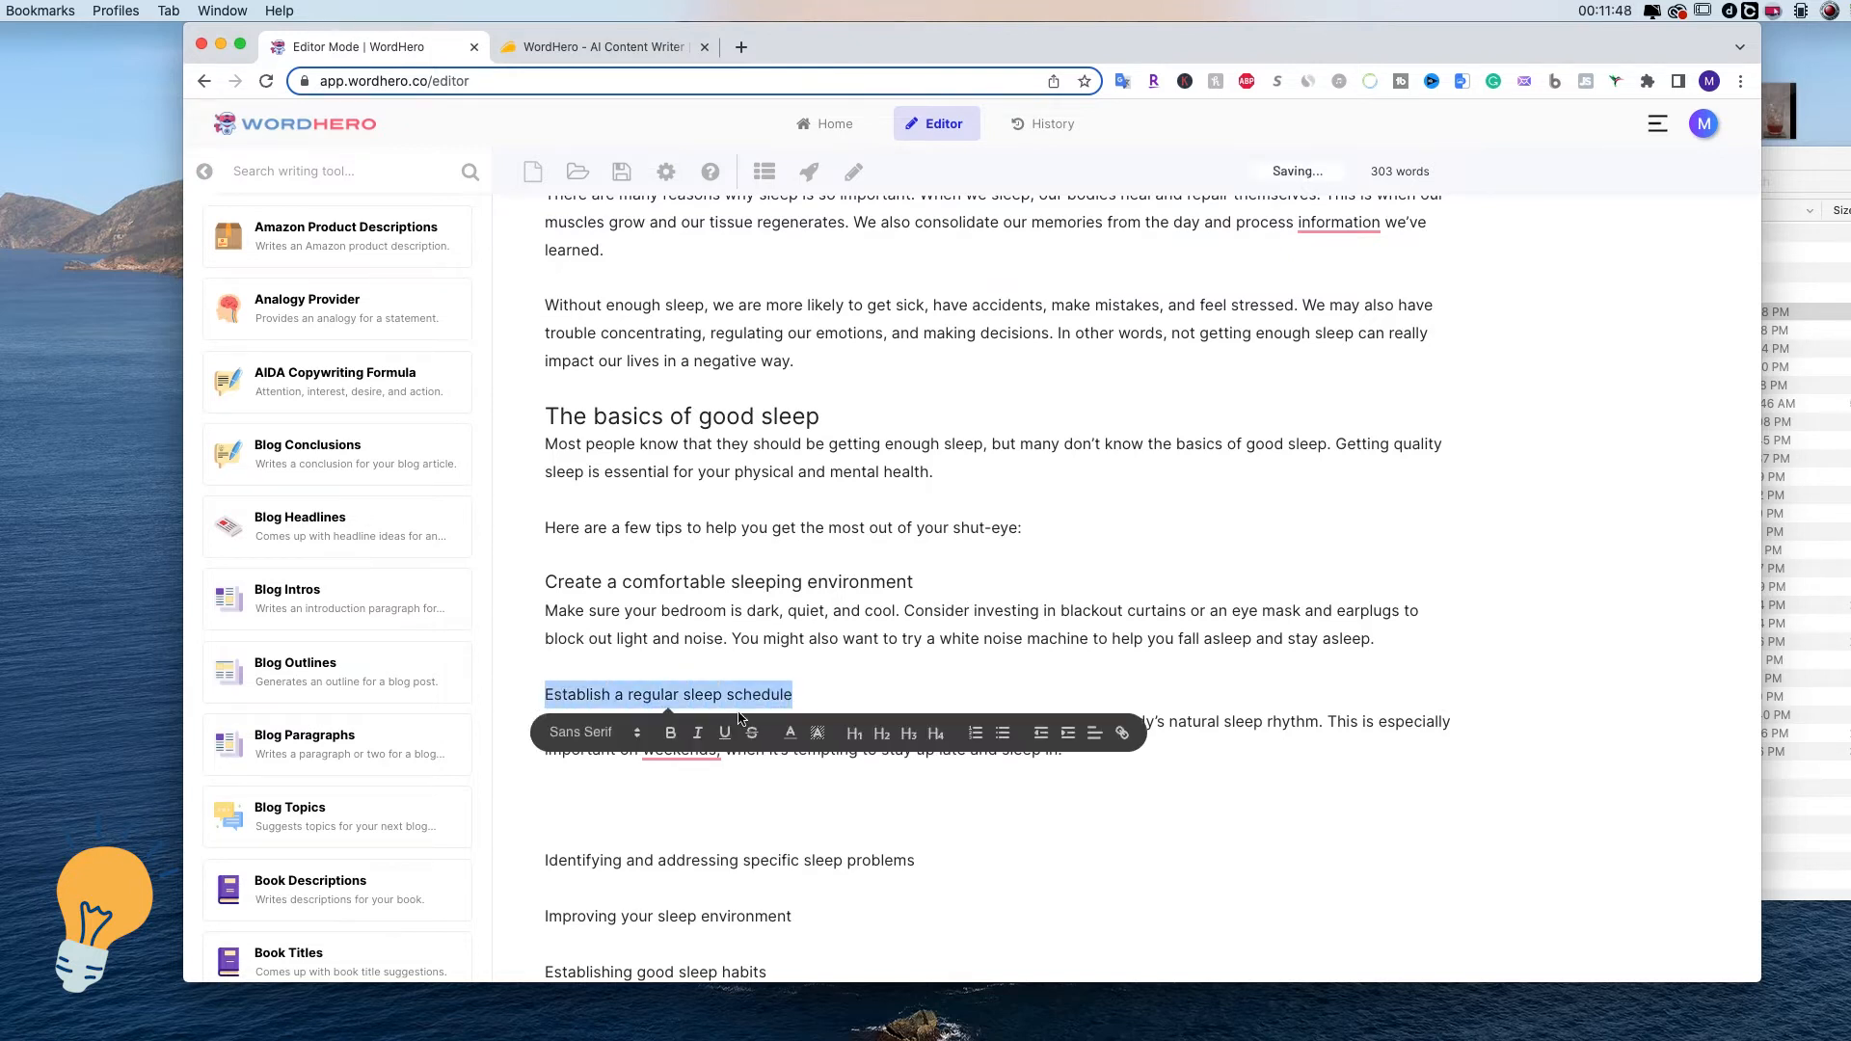
pyautogui.click(907, 735)
pyautogui.click(873, 692)
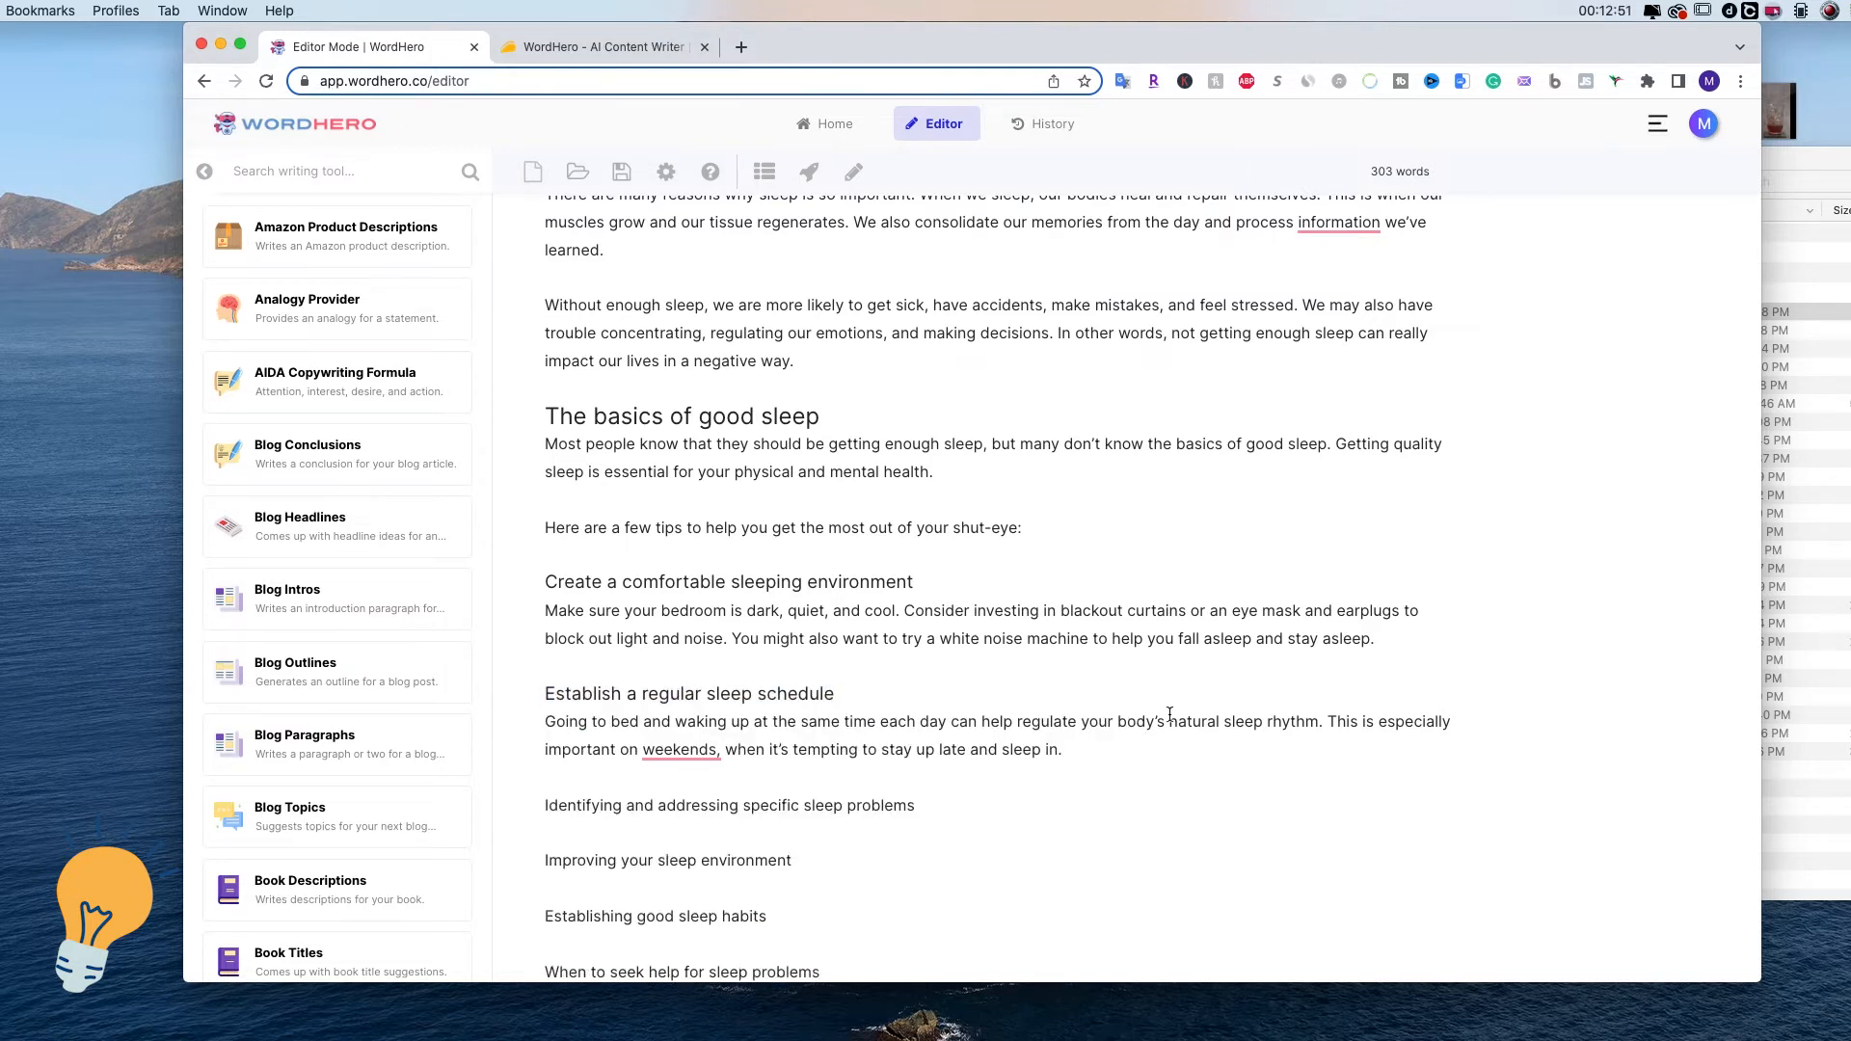
# Generate AI paragraphs for the outline line "Identifying and addressing specific sleep problems" and set them off with blank lines.
pyautogui.scroll(-2, 1169, 714)
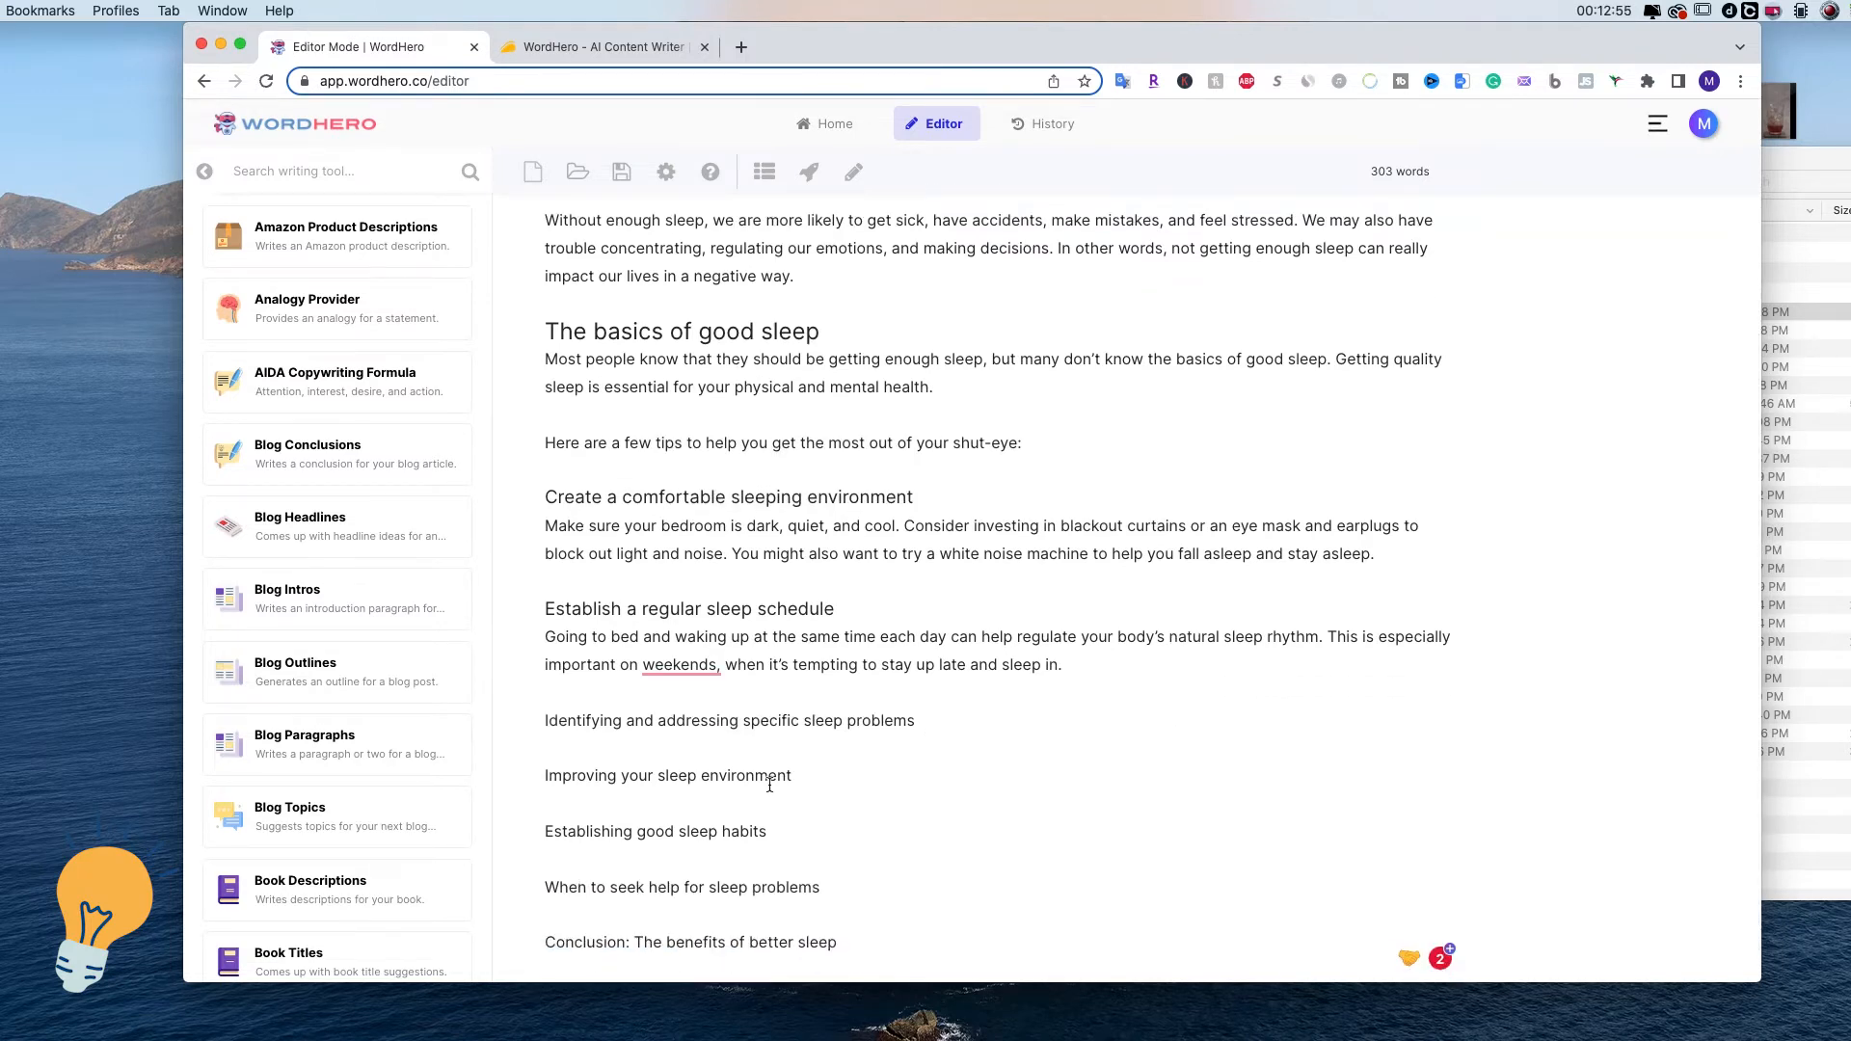
pyautogui.scroll(-1, 803, 784)
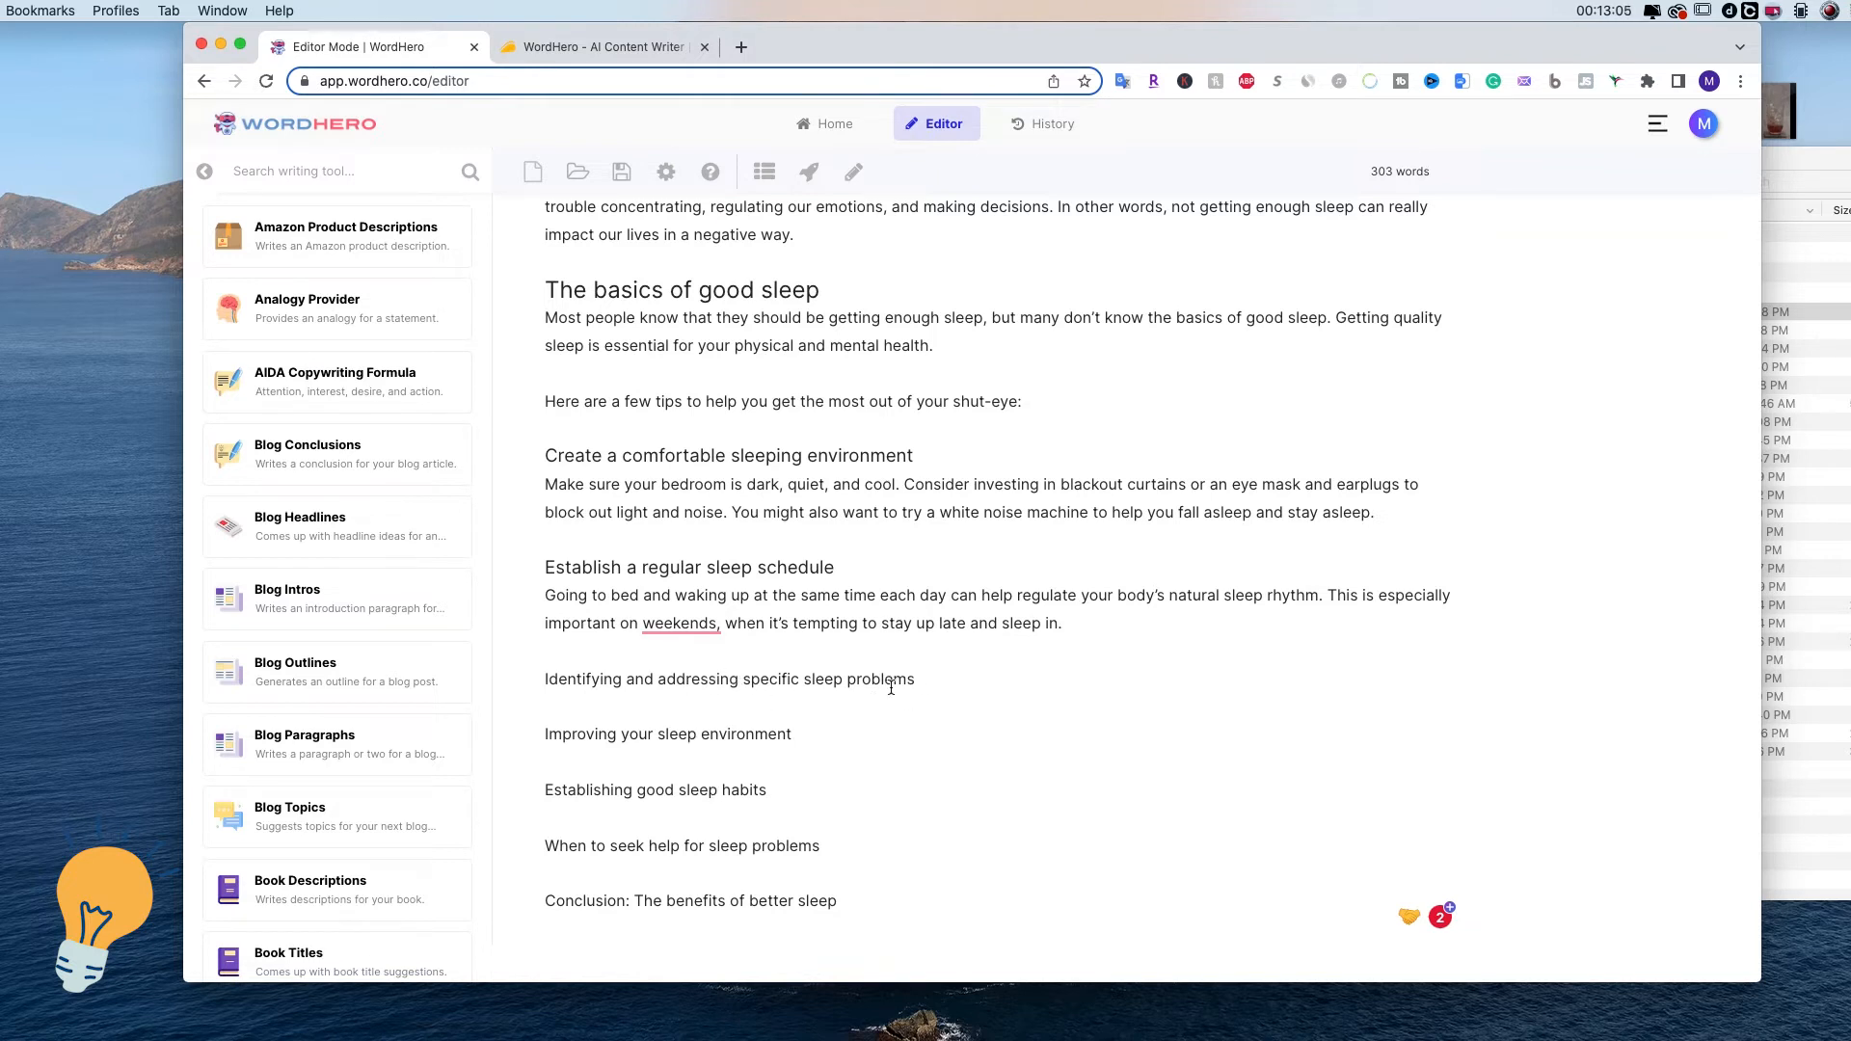
pyautogui.click(1086, 666)
pyautogui.press('Return')
pyautogui.press('Return')
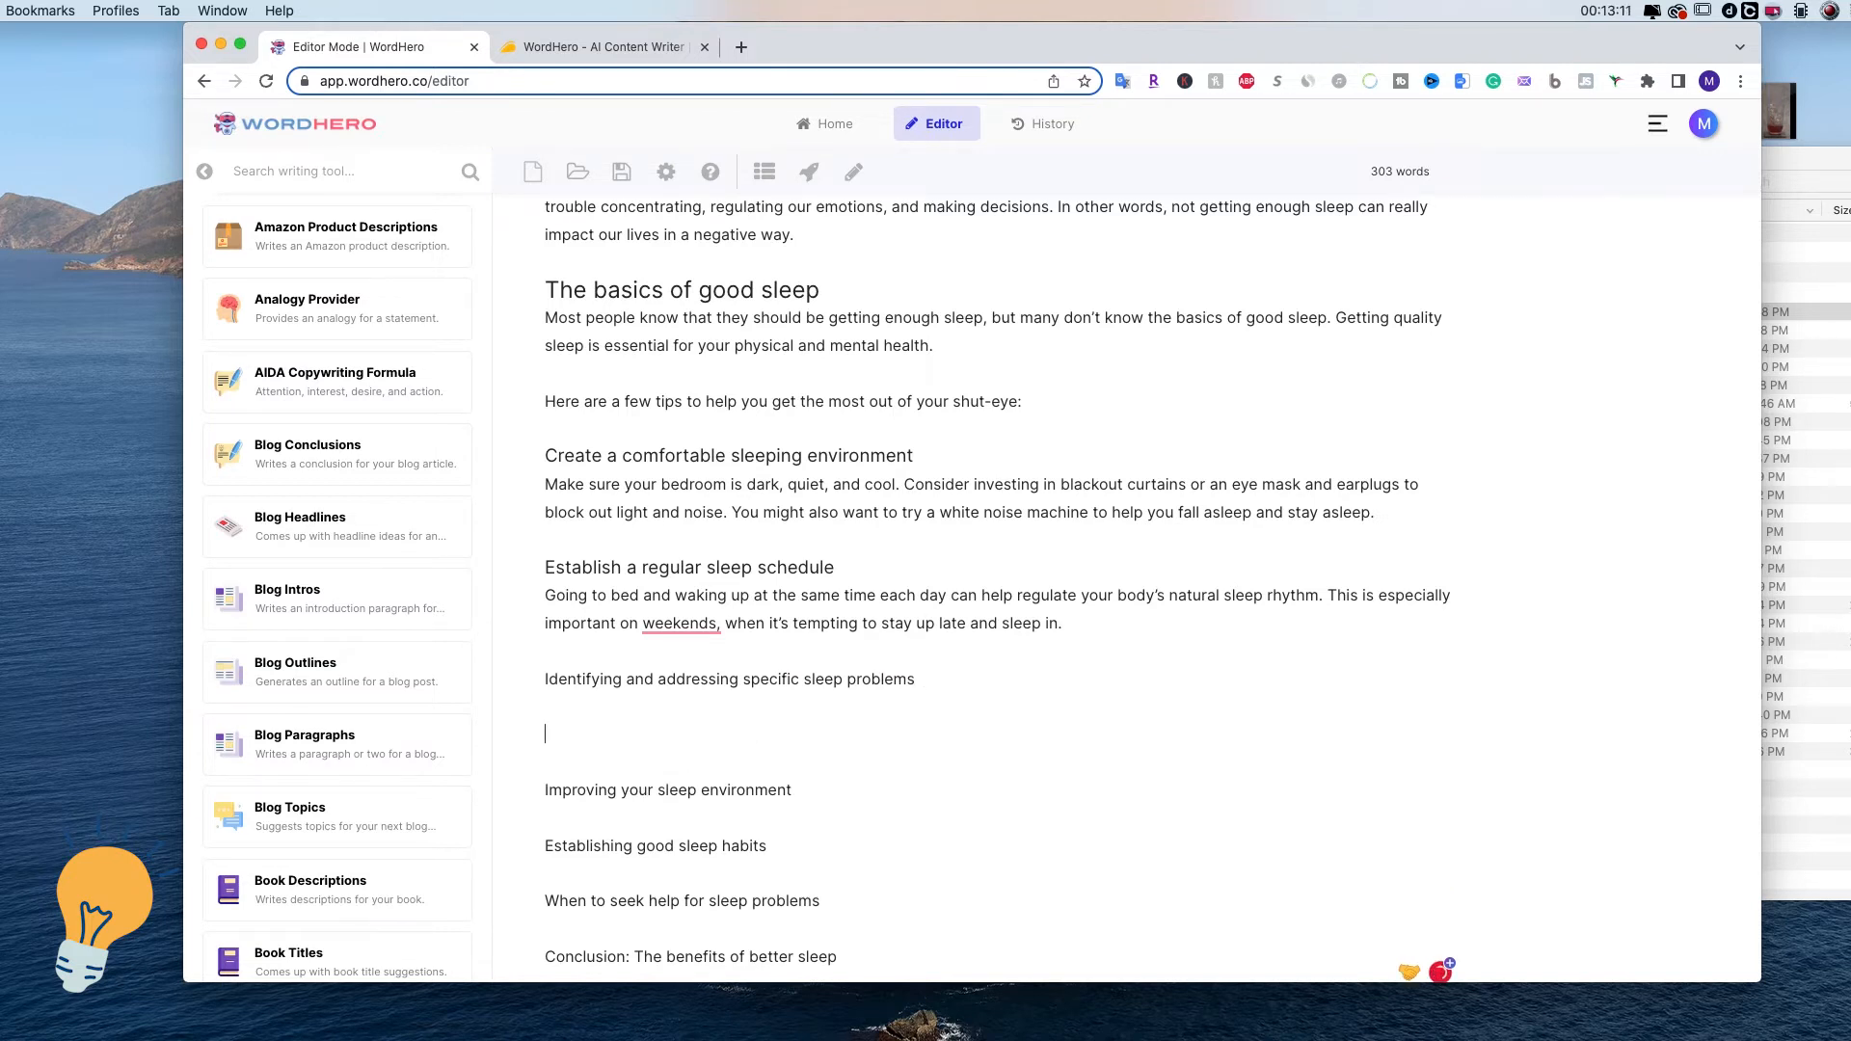
pyautogui.moveTo(540, 678); pyautogui.dragTo(925, 703)
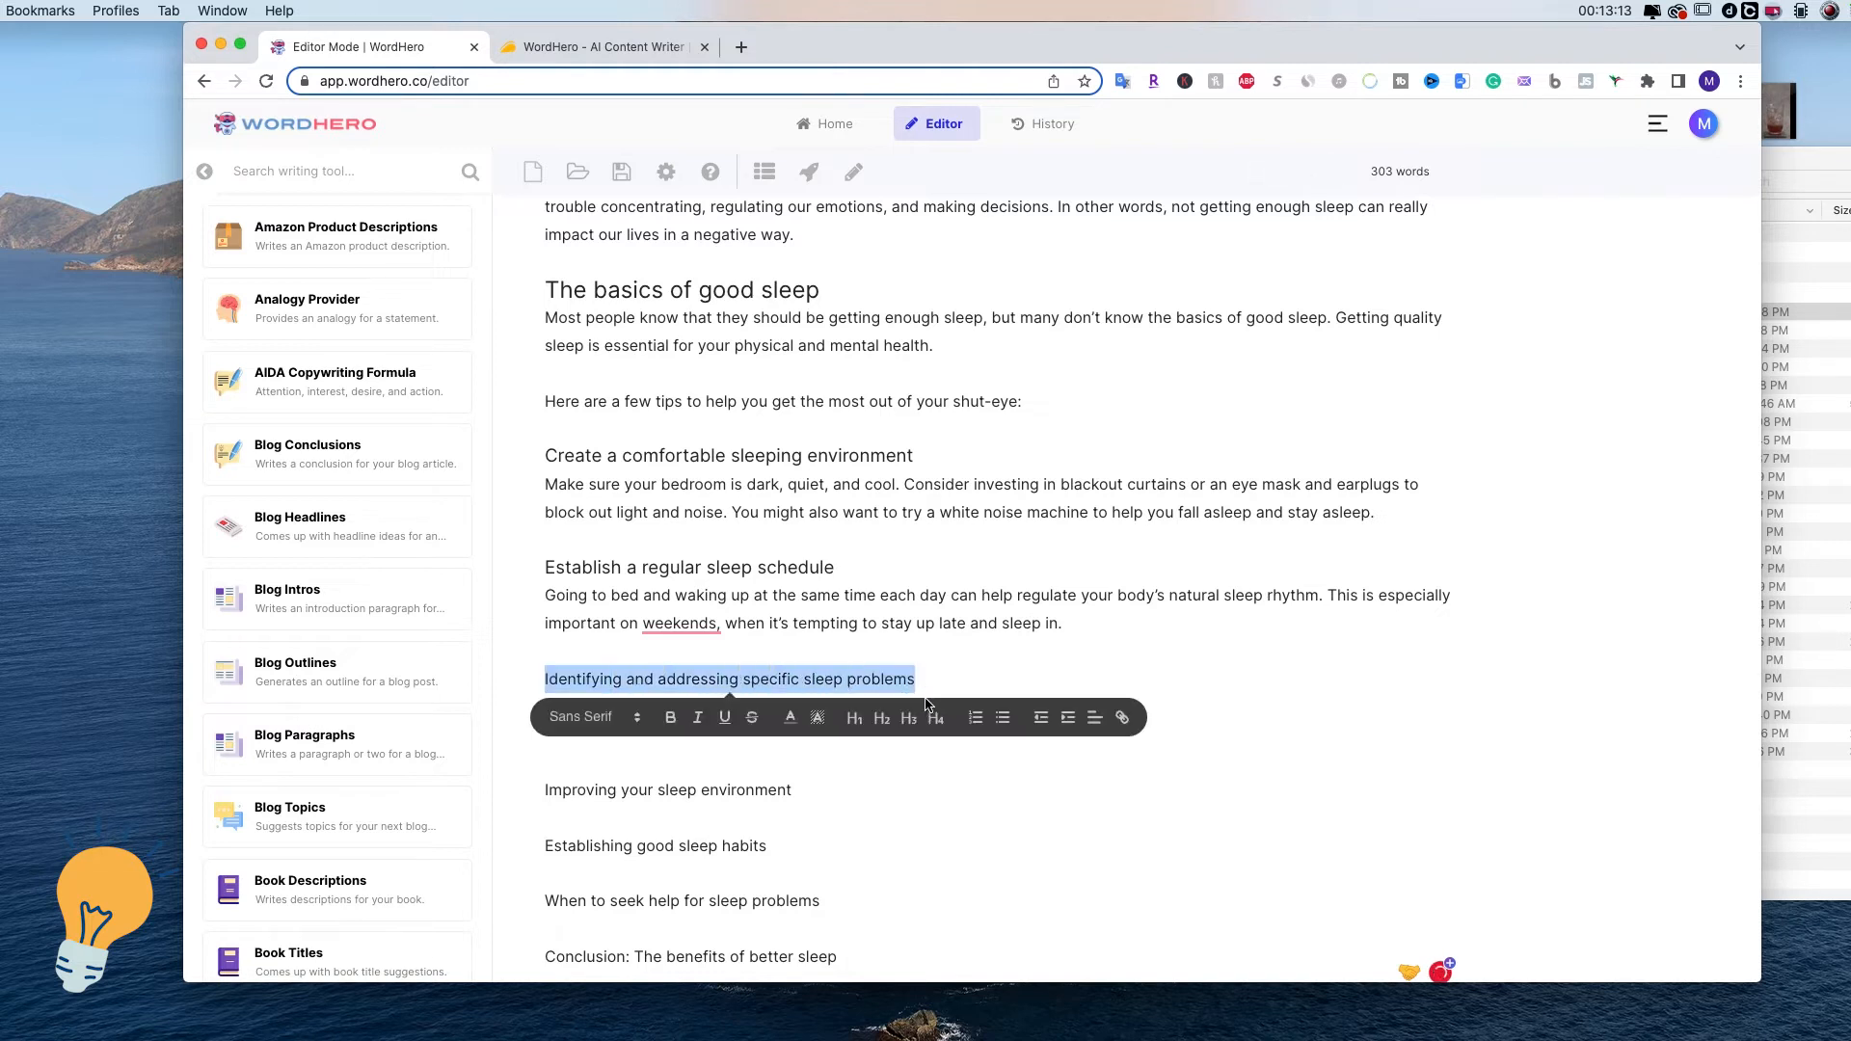
pyautogui.click(811, 174)
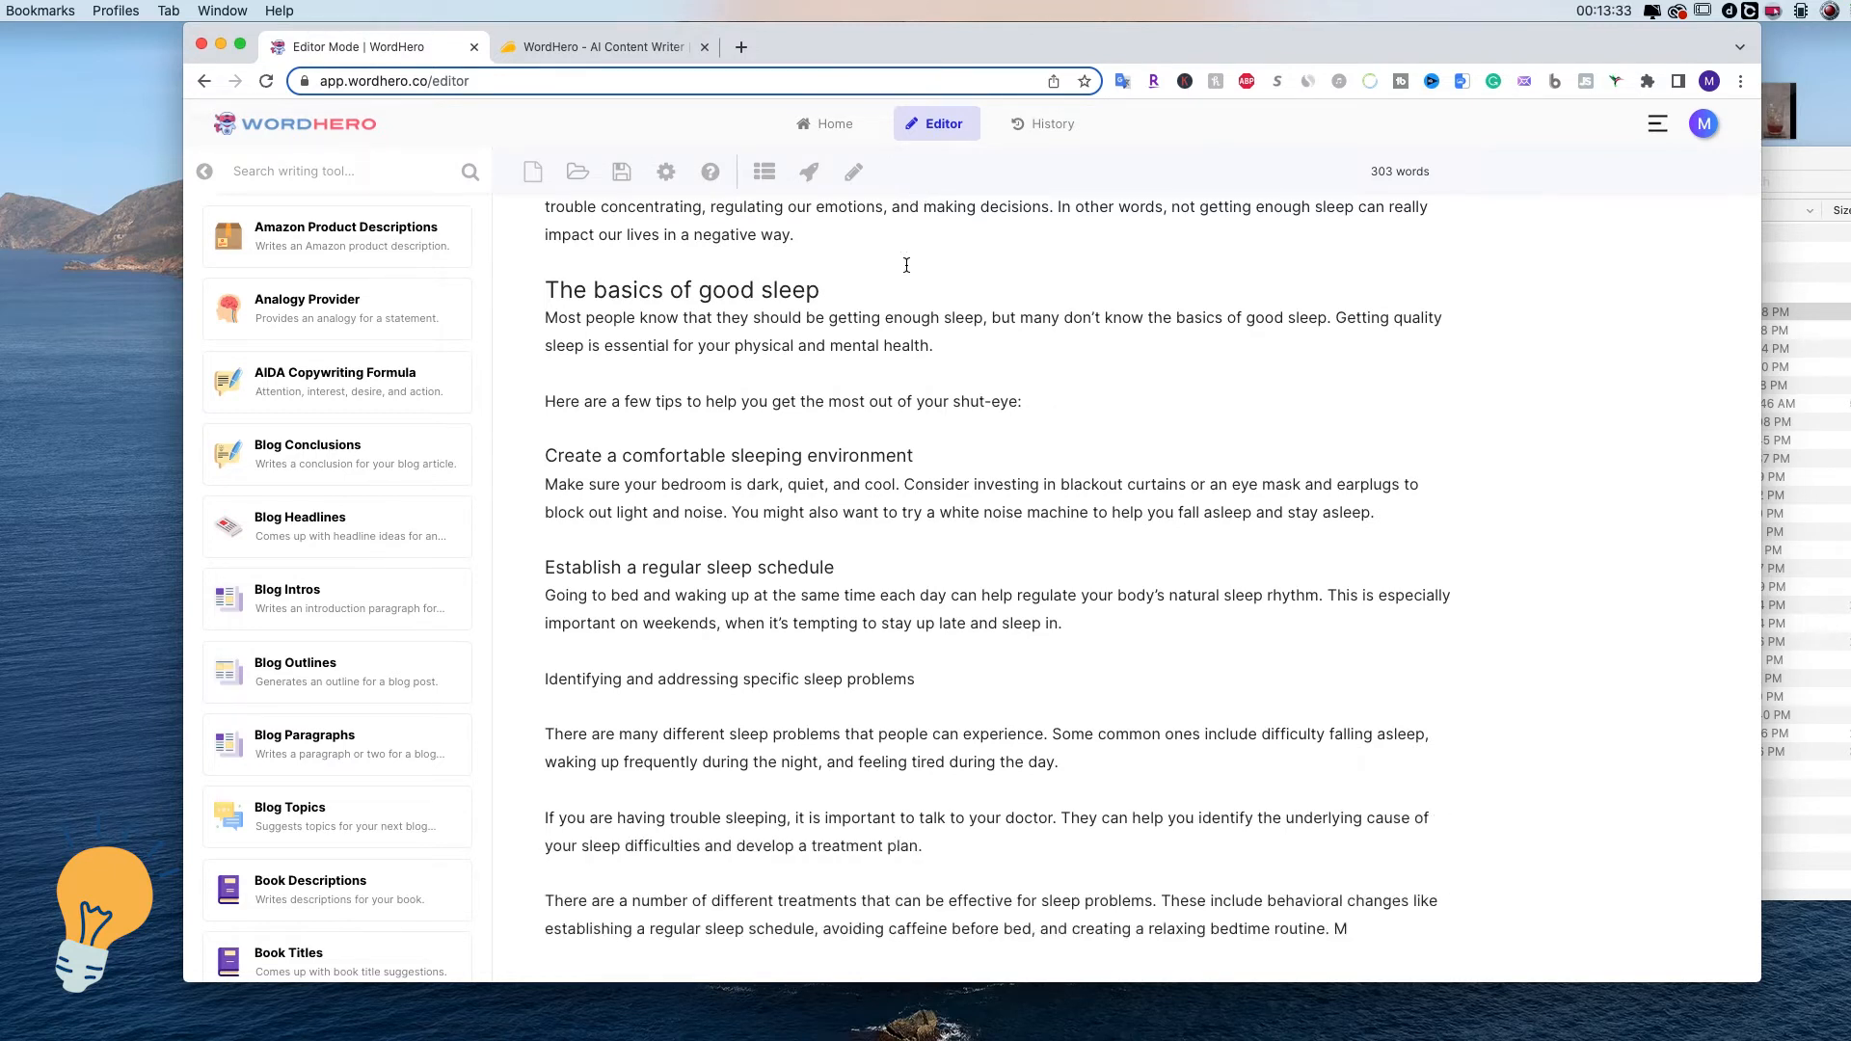
pyautogui.scroll(-3, 986, 290)
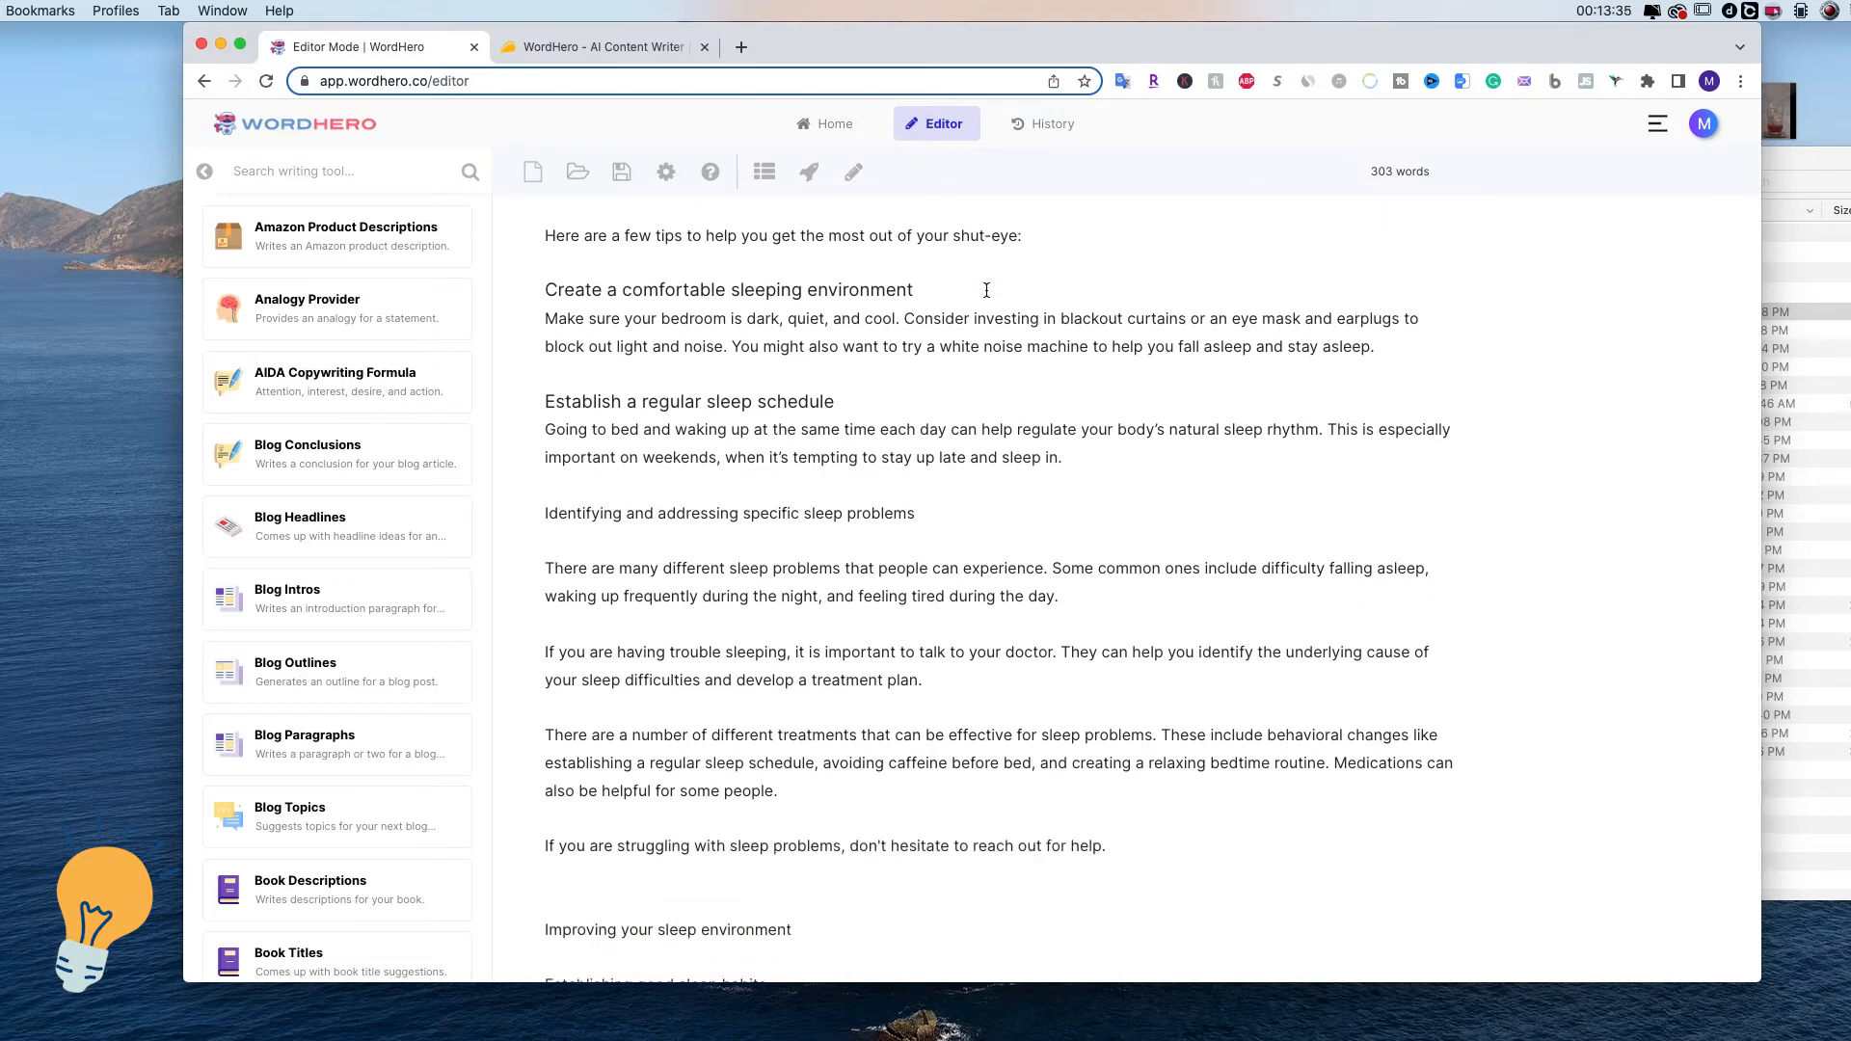
pyautogui.scroll(-3, 986, 290)
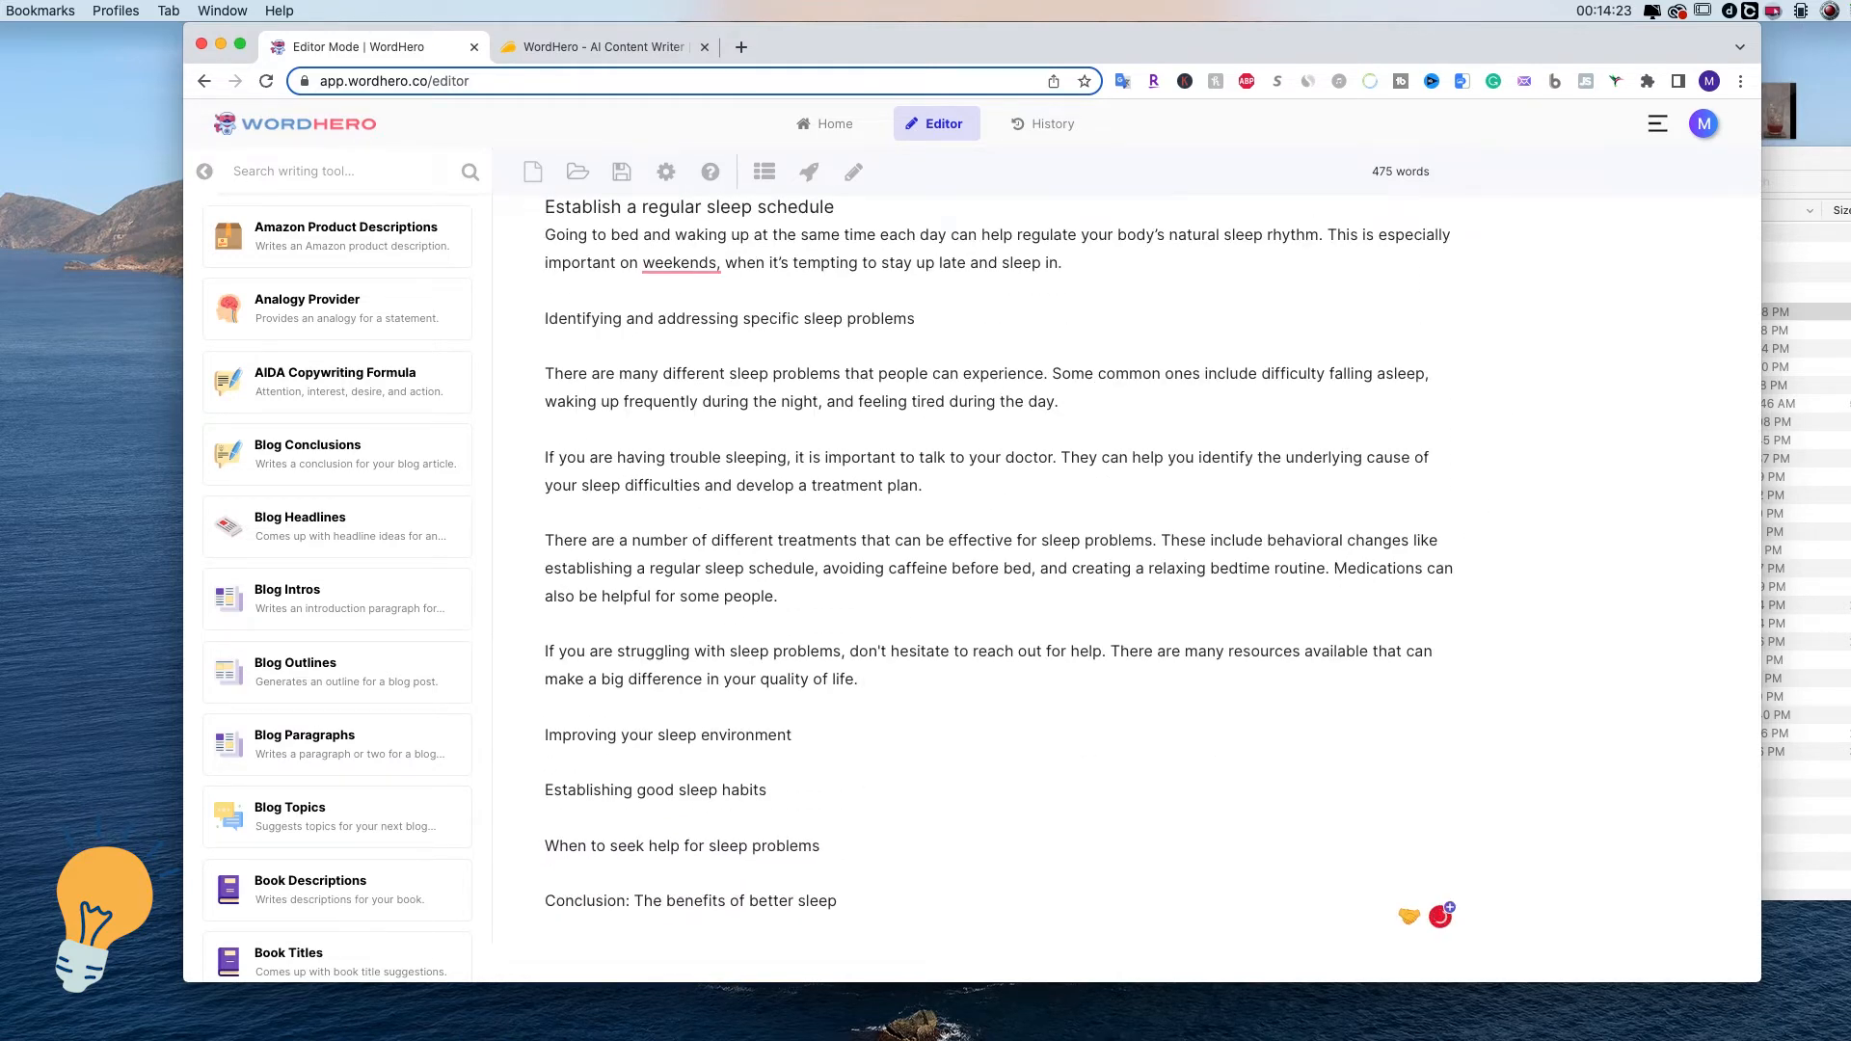
pyautogui.press('Return')
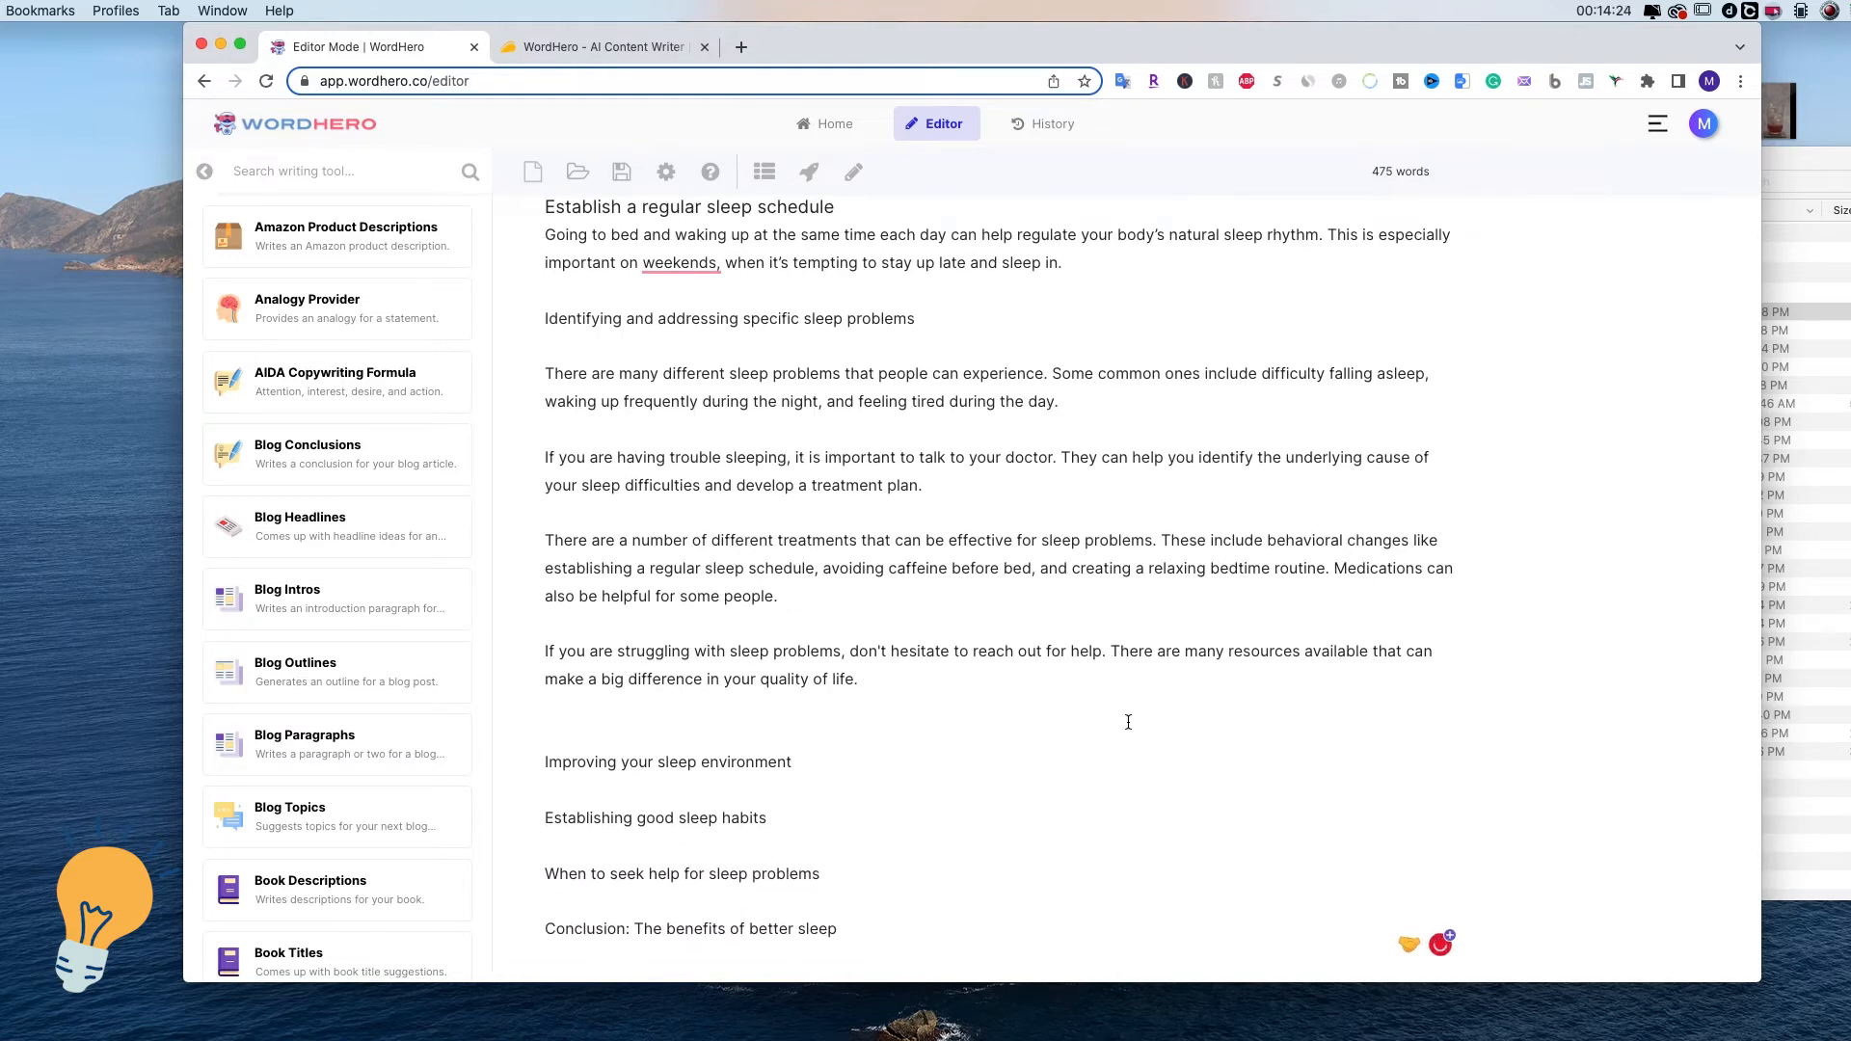
# Try extending the paragraph ending "feeling tired during the day." with AI writing and delete the generated sentences.
pyautogui.click(881, 688)
pyautogui.click(1074, 407)
pyautogui.click(855, 175)
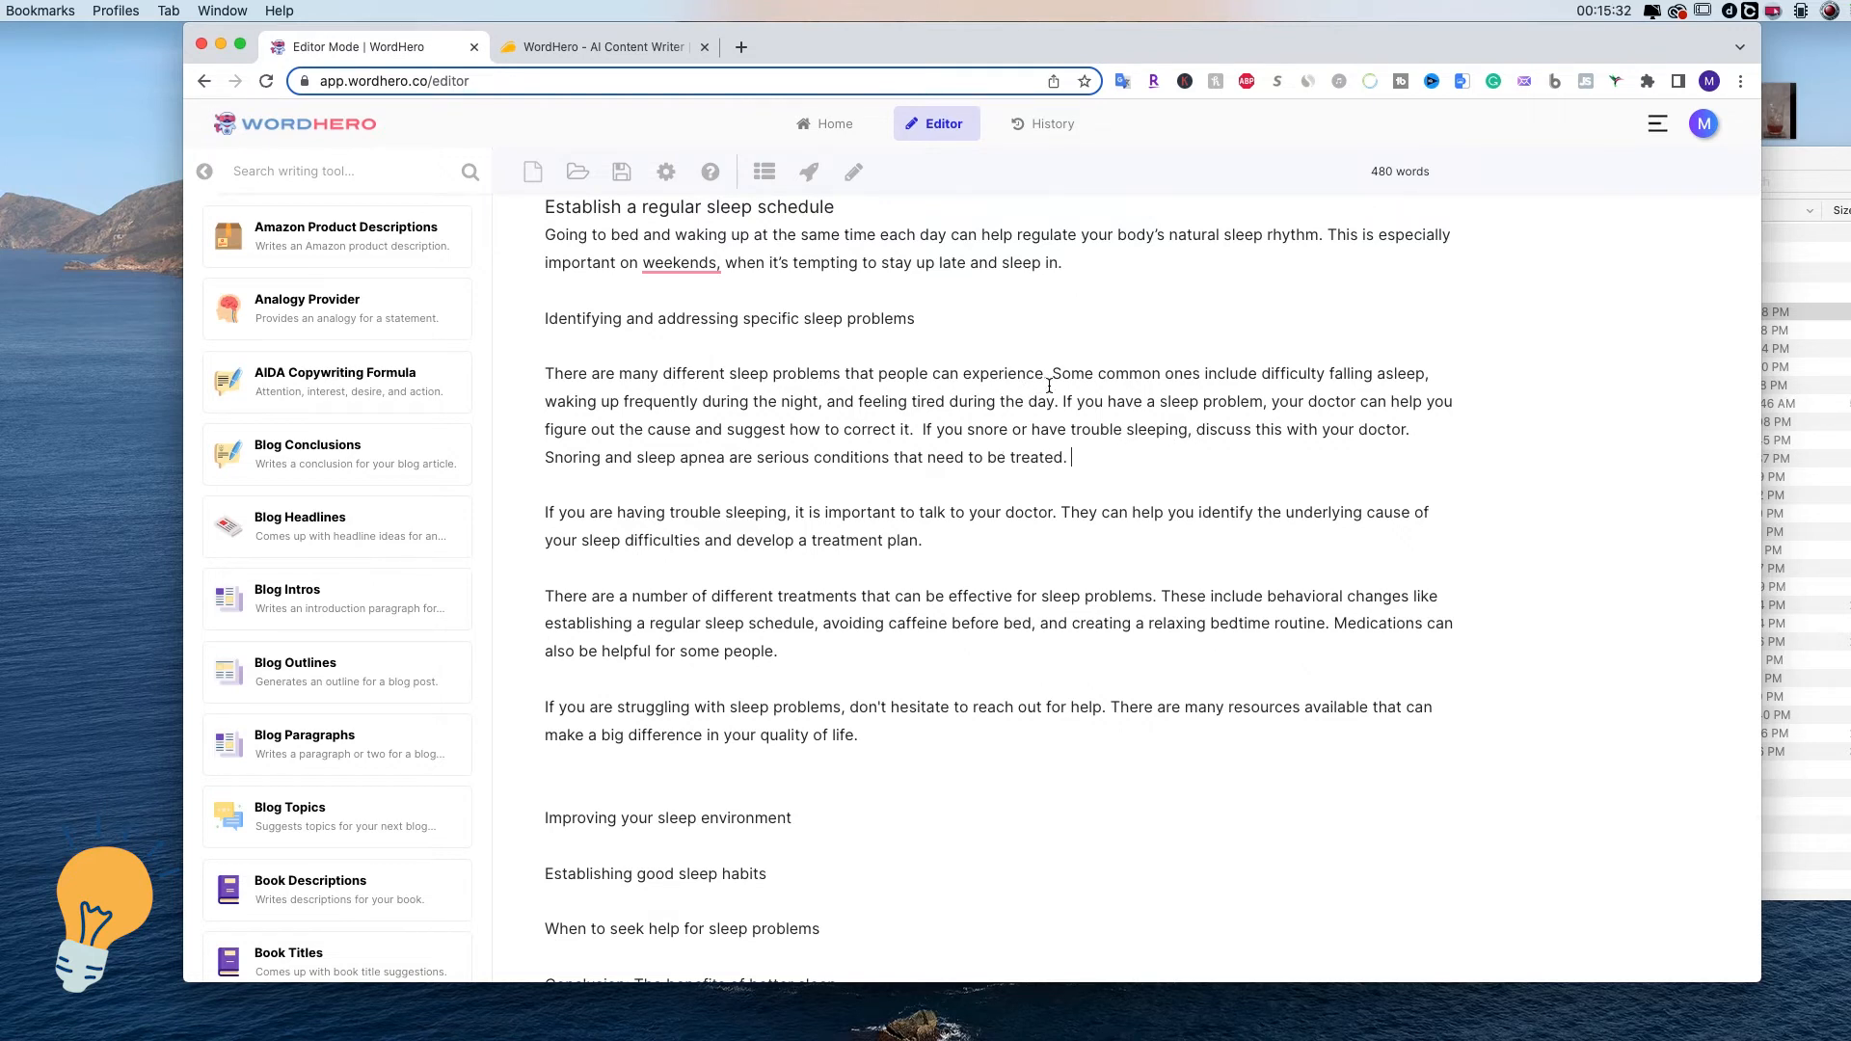
pyautogui.moveTo(1062, 401); pyautogui.dragTo(1133, 455)
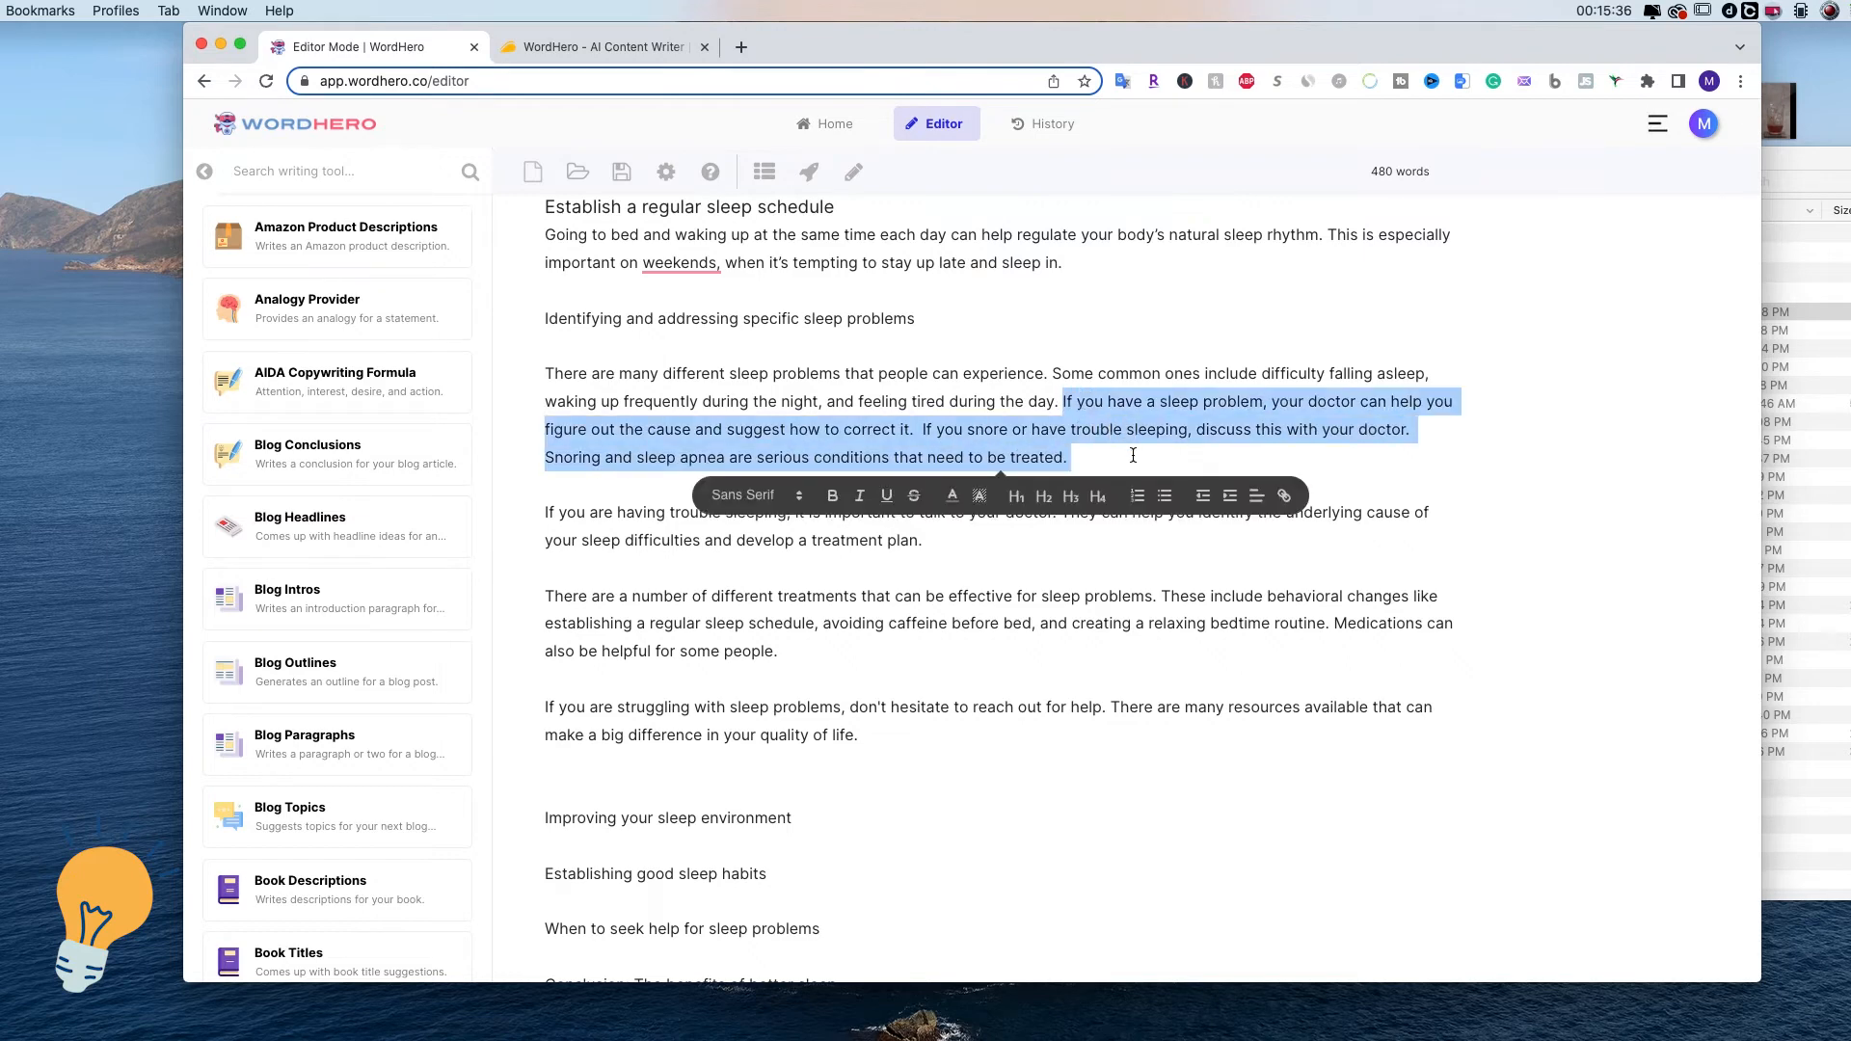
pyautogui.press('BackSpace')
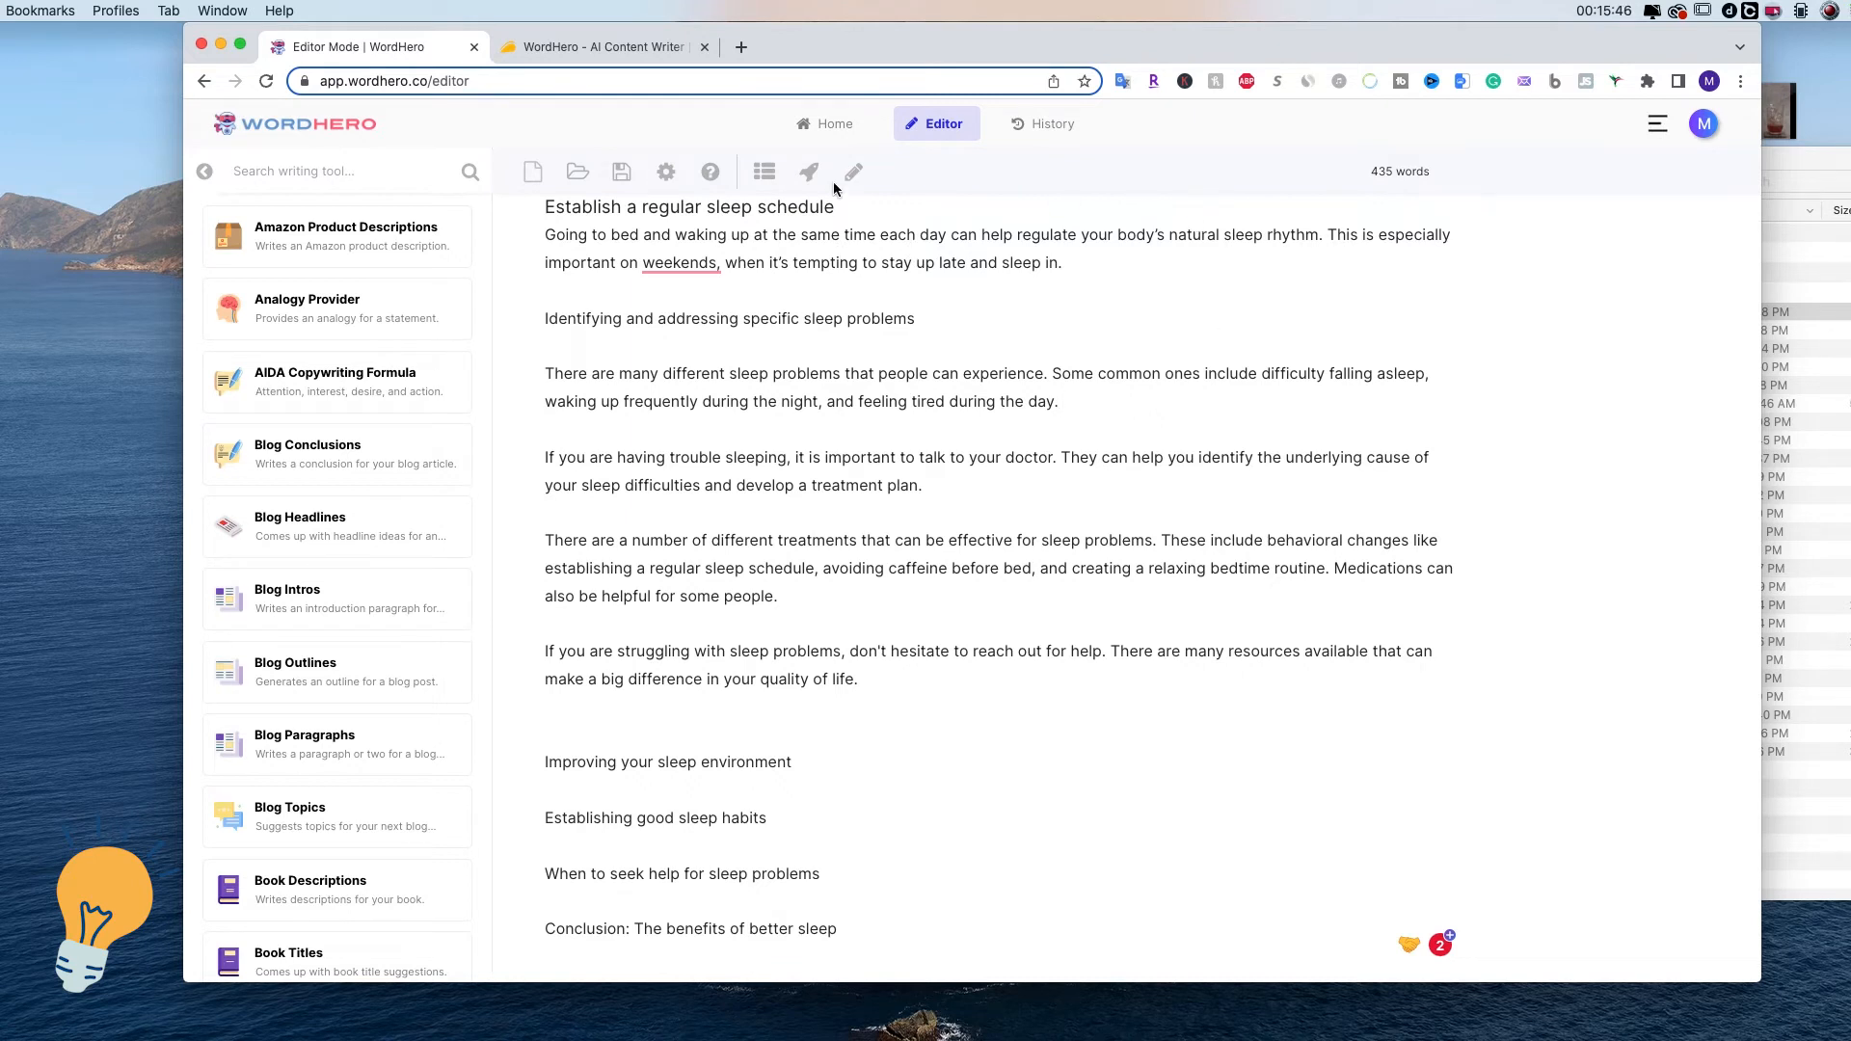
# Add "Some more common problems that you can have from lack of sleep are" after "during the day." and let the AI continue writing twice.
pyautogui.click(1142, 419)
pyautogui.write('Some more comomon problems that ')
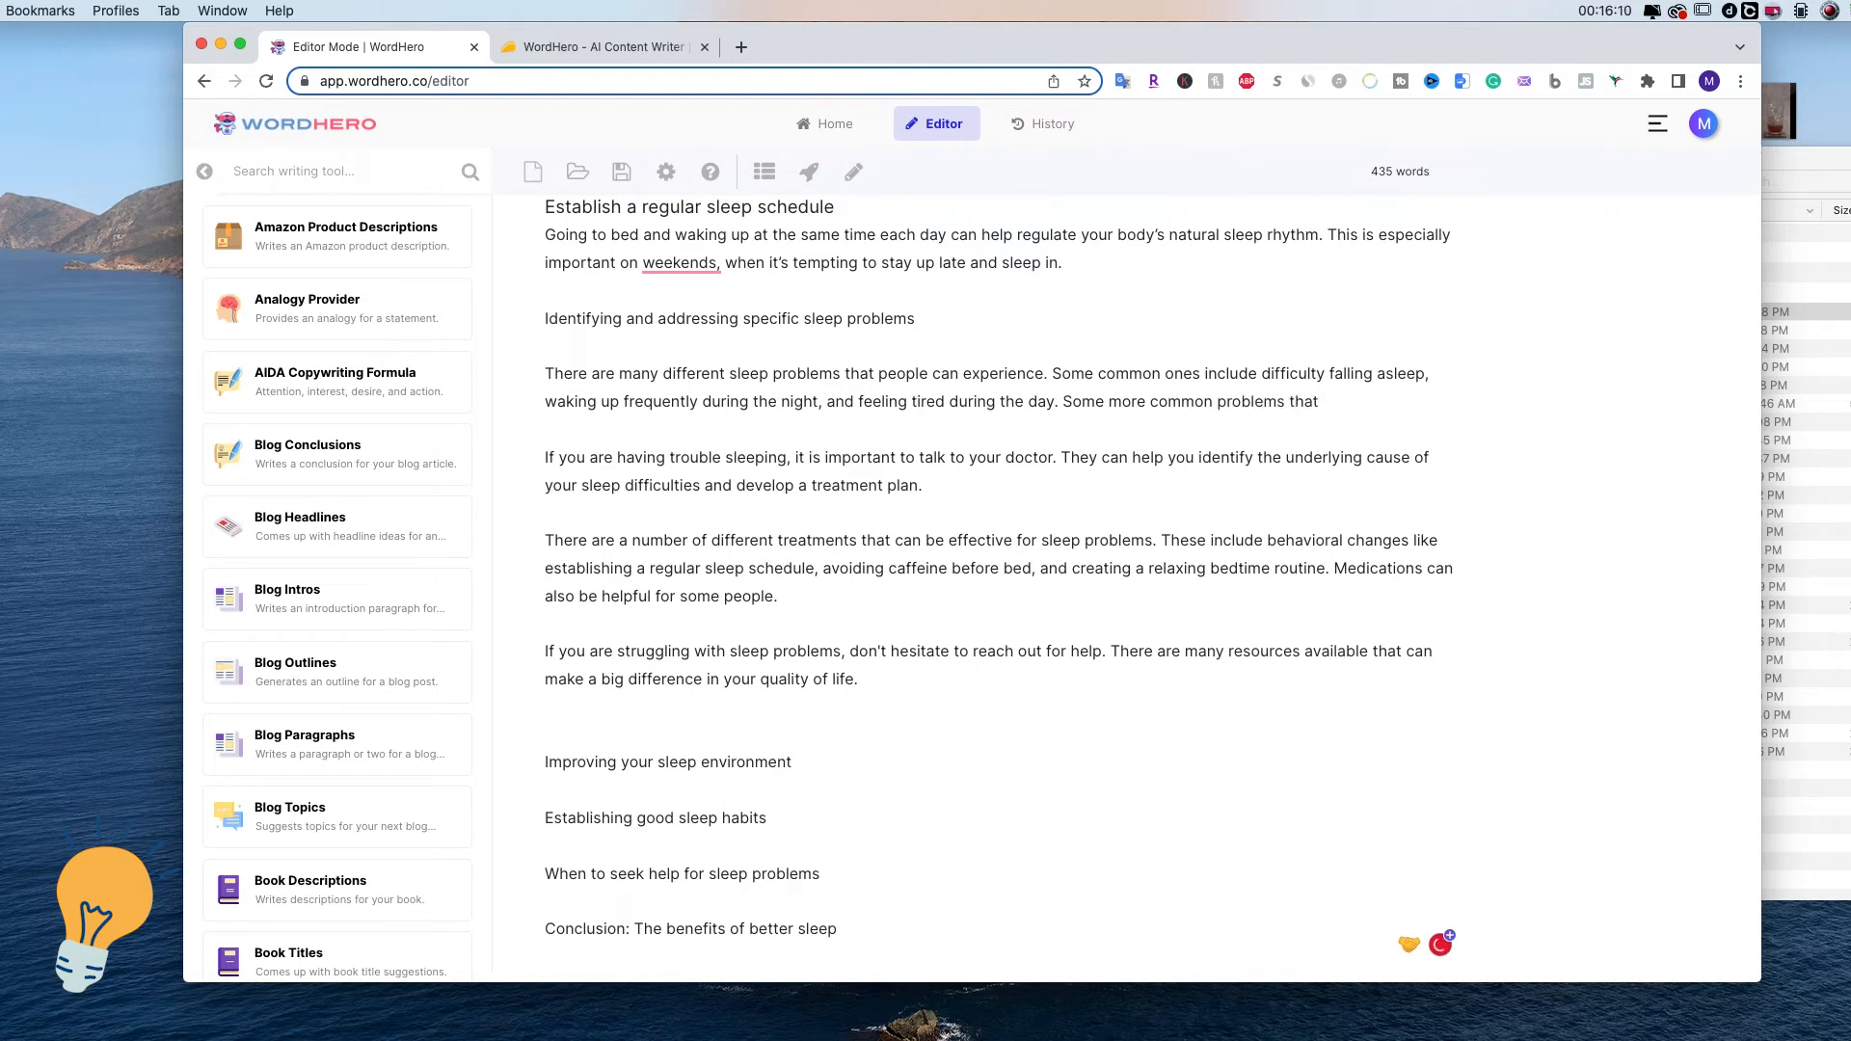
pyautogui.write('you can have from la')
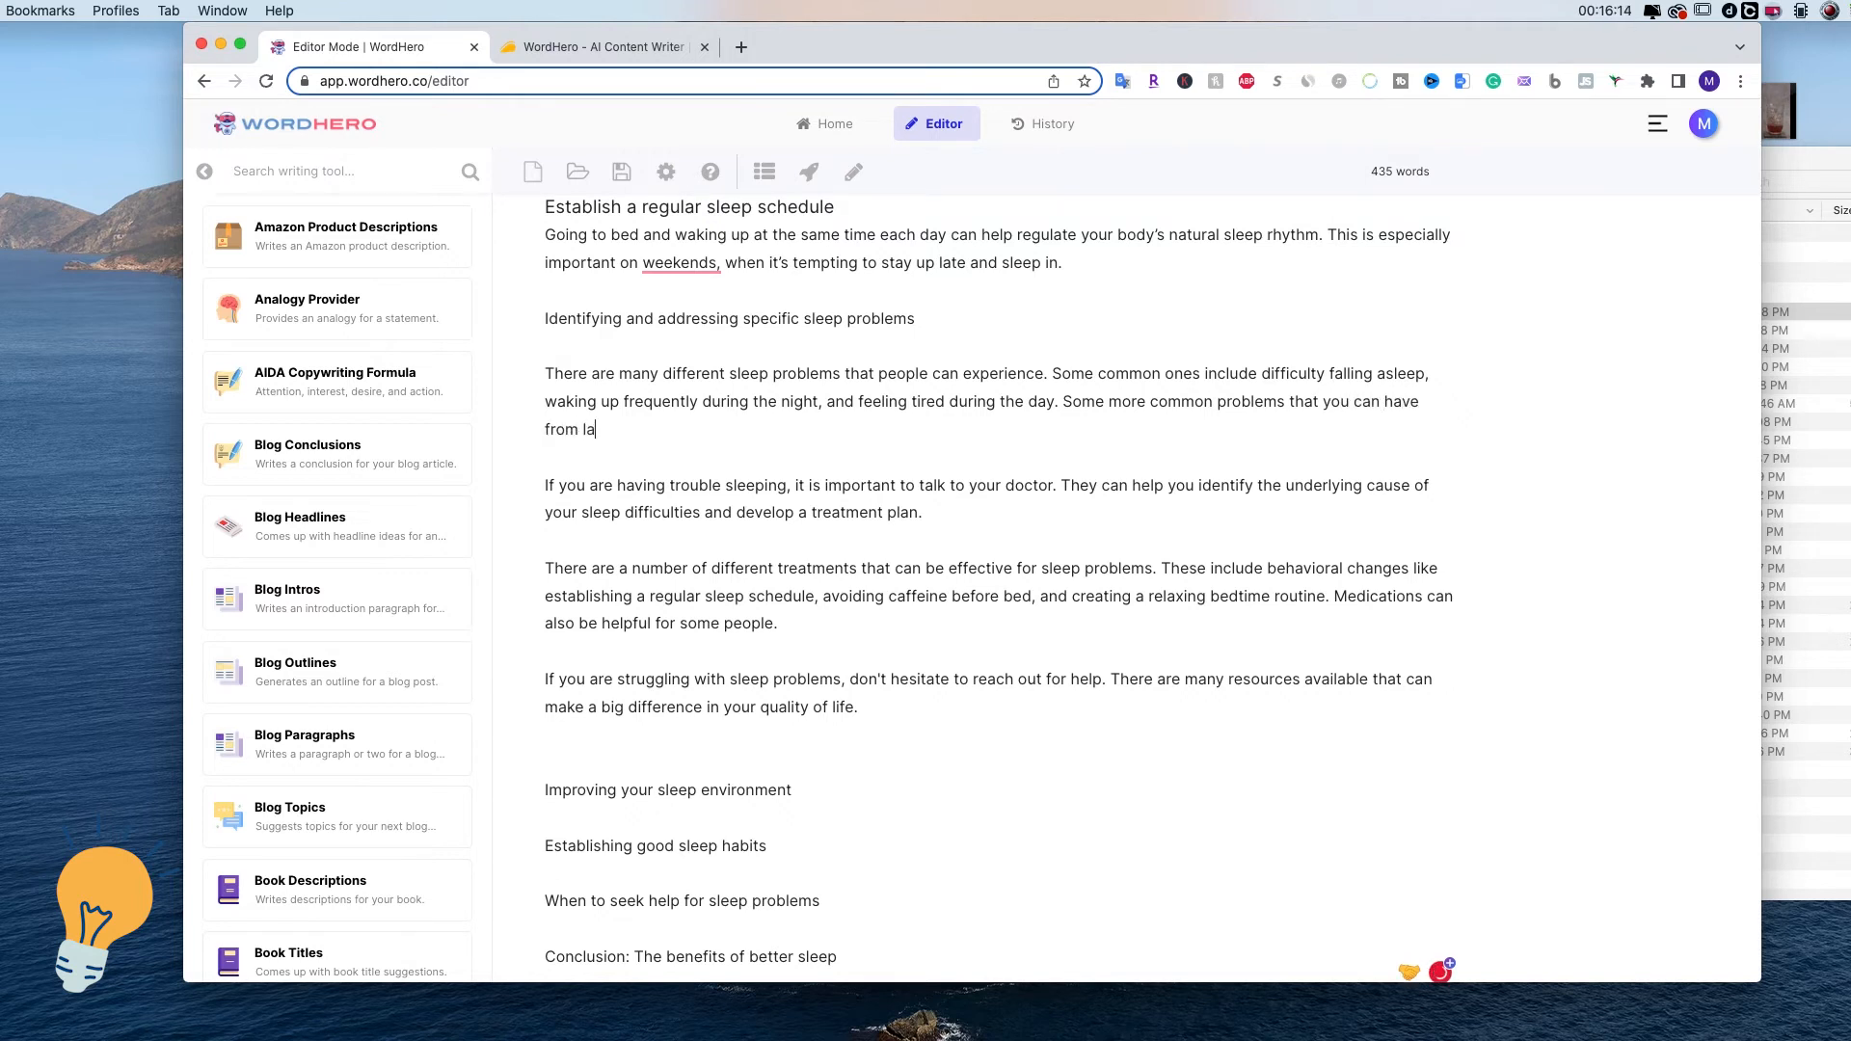
pyautogui.write('ck of sleep are')
pyautogui.click(857, 177)
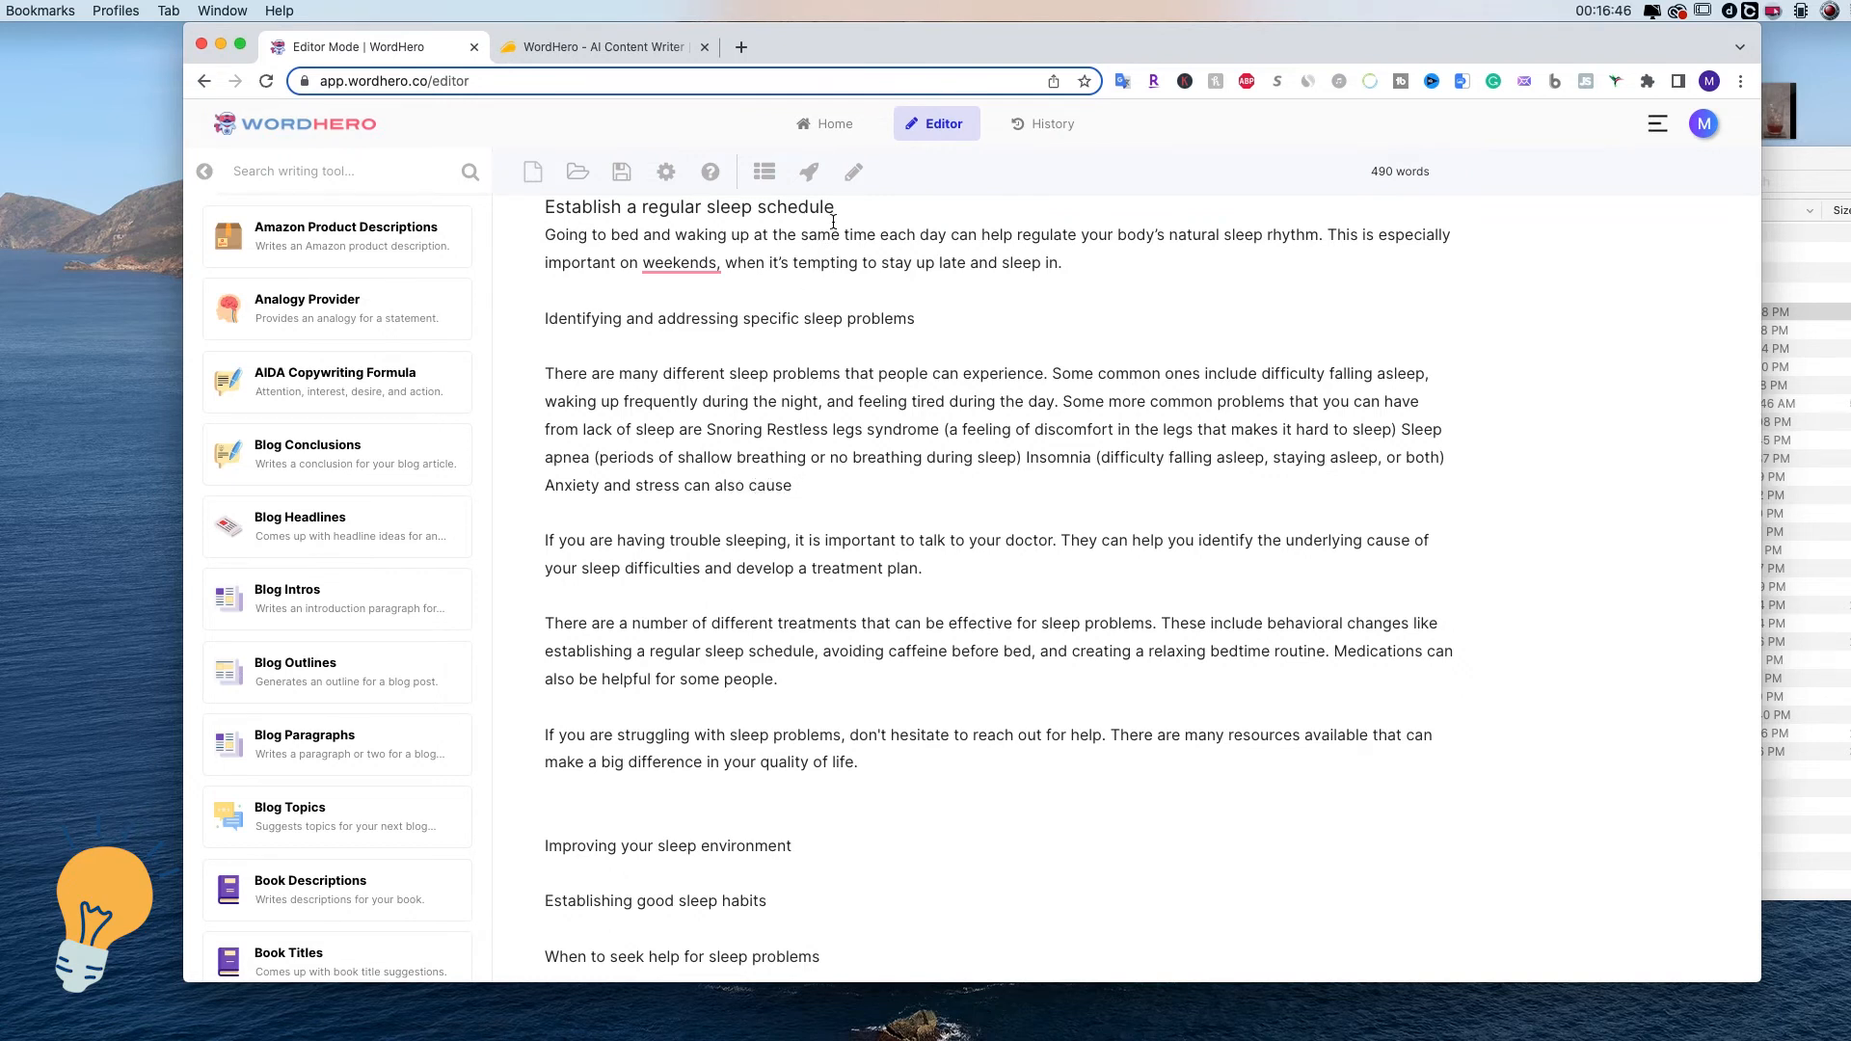
pyautogui.click(852, 179)
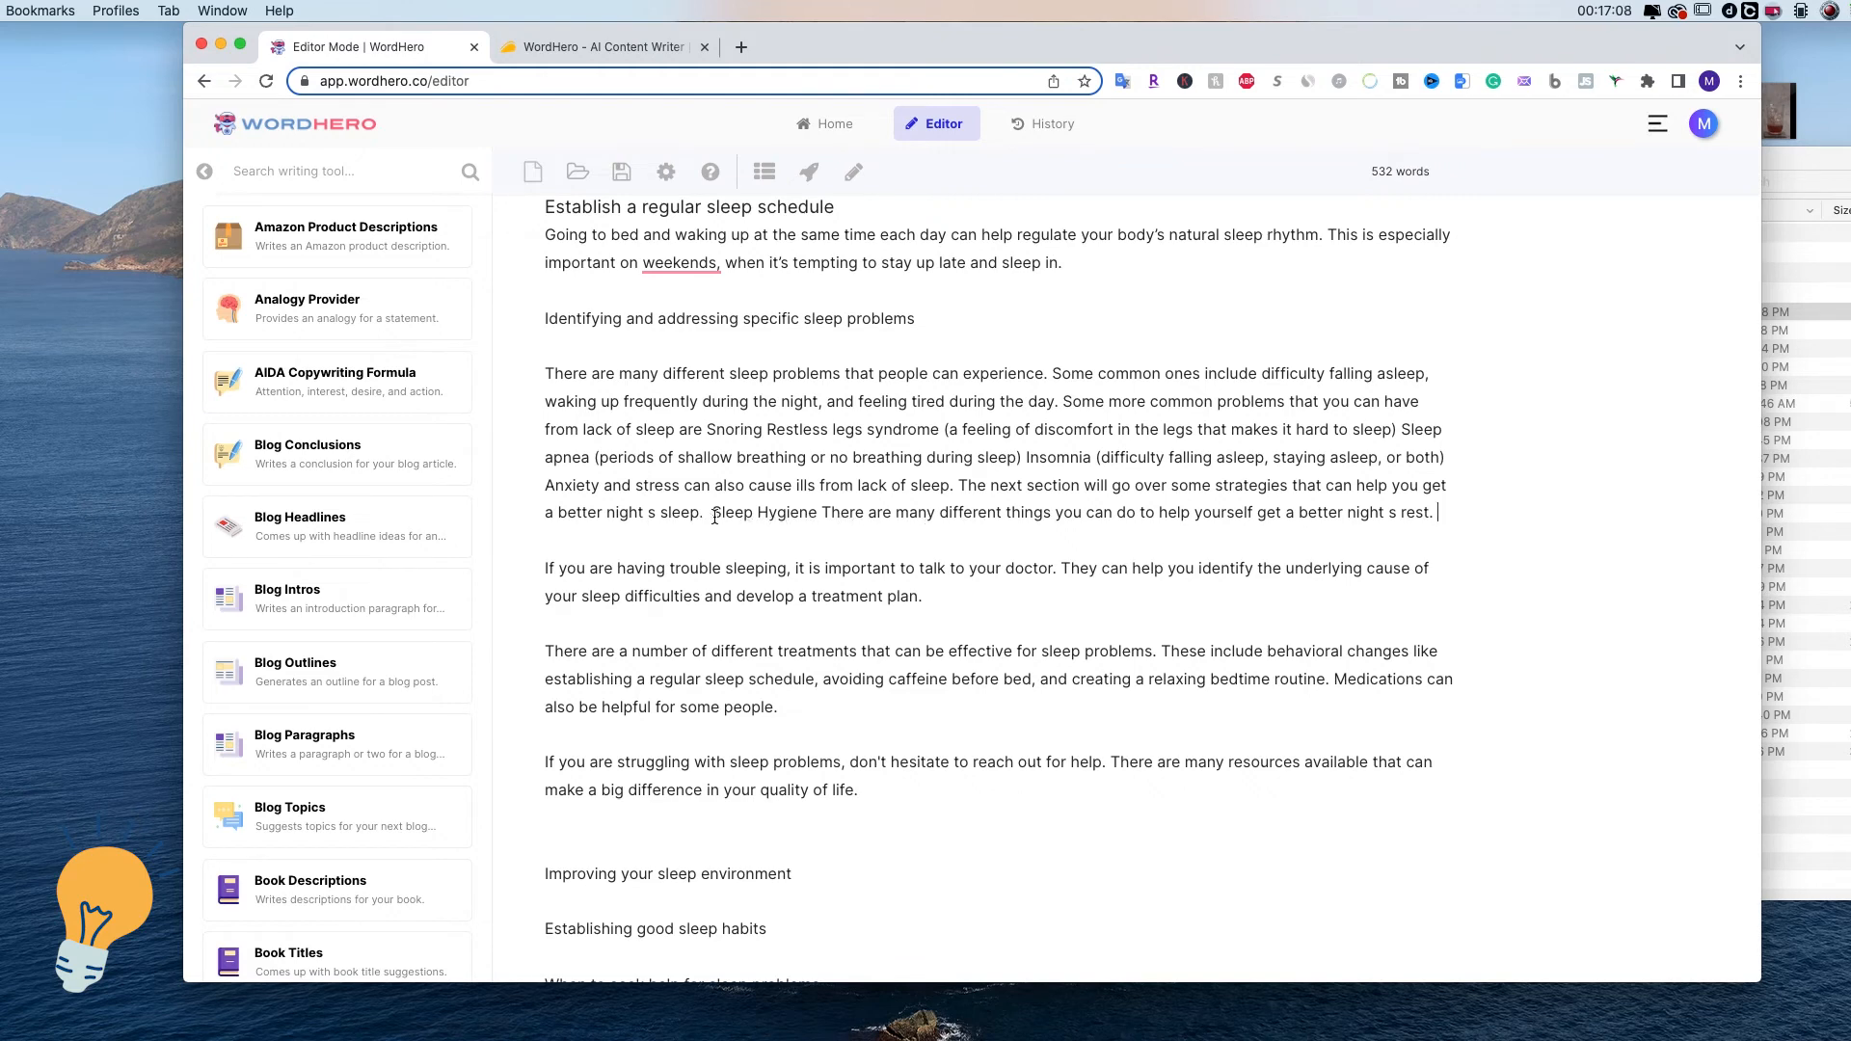
# Delete the generated text starting with "Sleep Hygiene" and split the sentence starting "The next section will go over" into its own paragraph.
pyautogui.moveTo(712, 514); pyautogui.dragTo(1436, 520)
pyautogui.press('BackSpace')
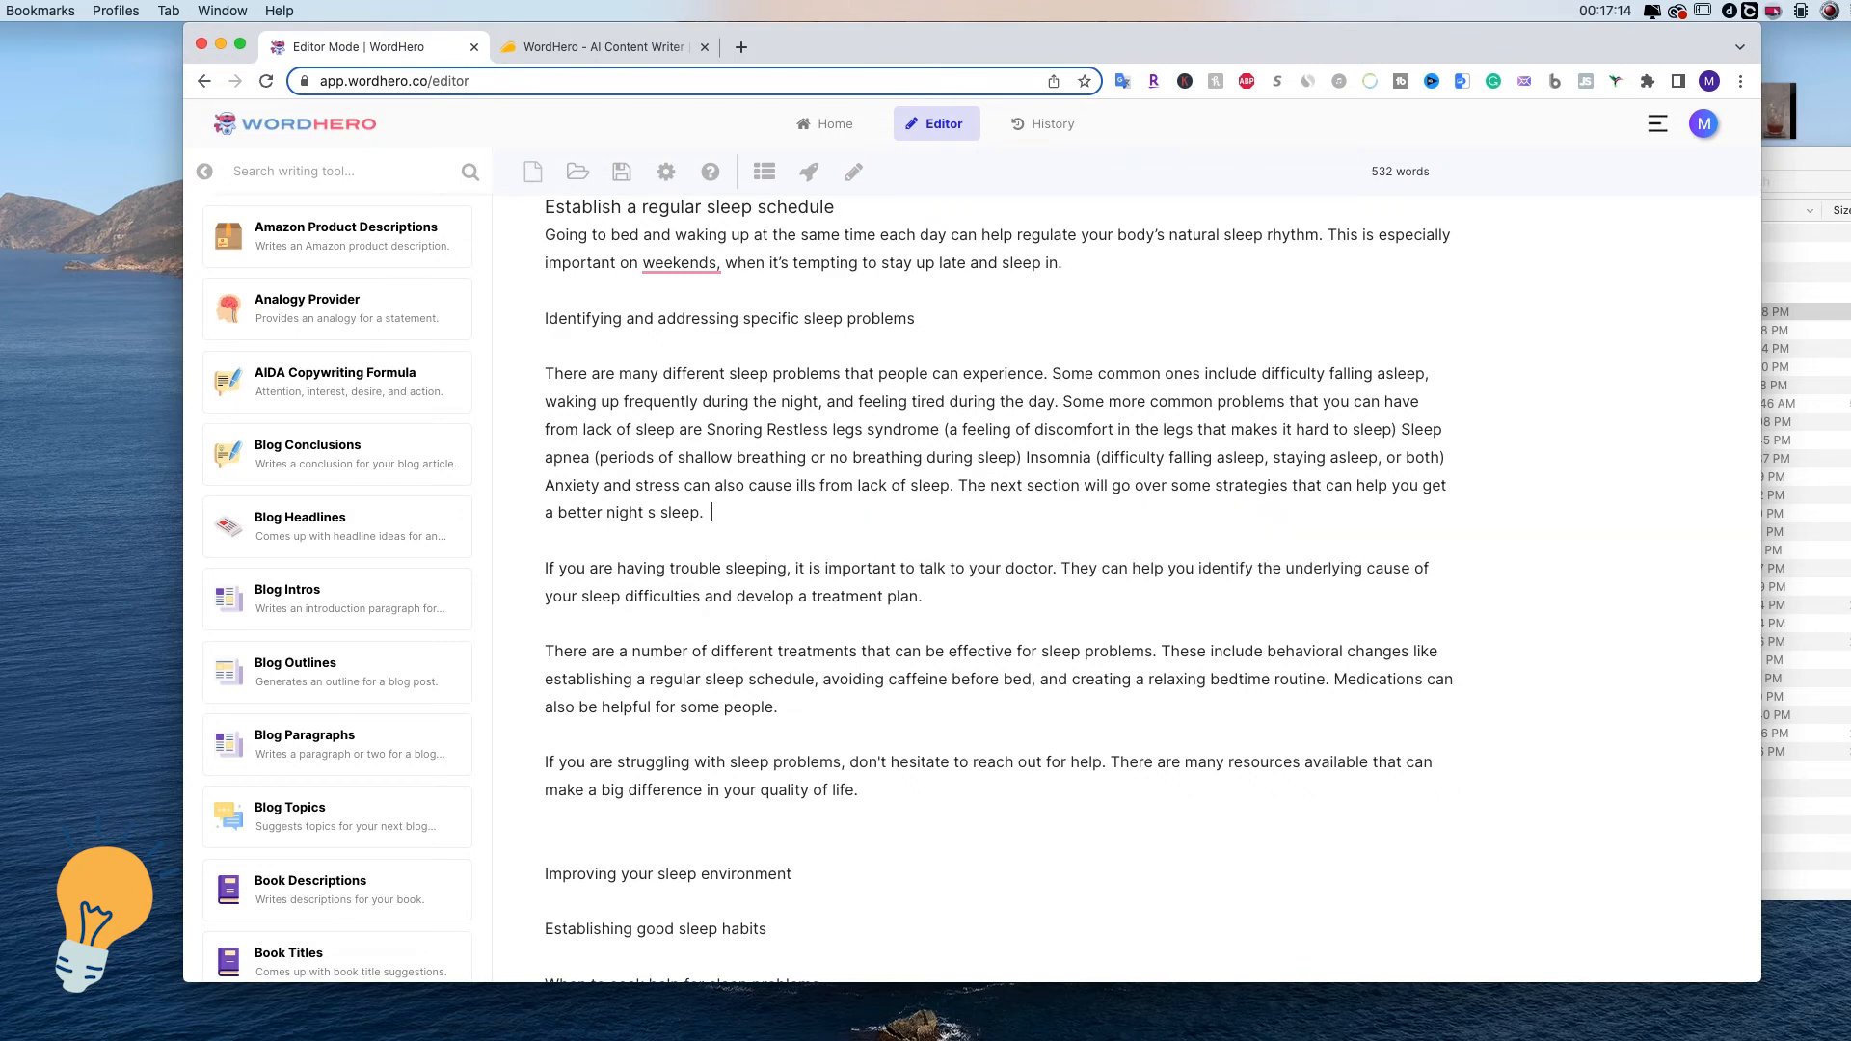
pyautogui.click(961, 485)
pyautogui.press('Return')
pyautogui.press('Return')
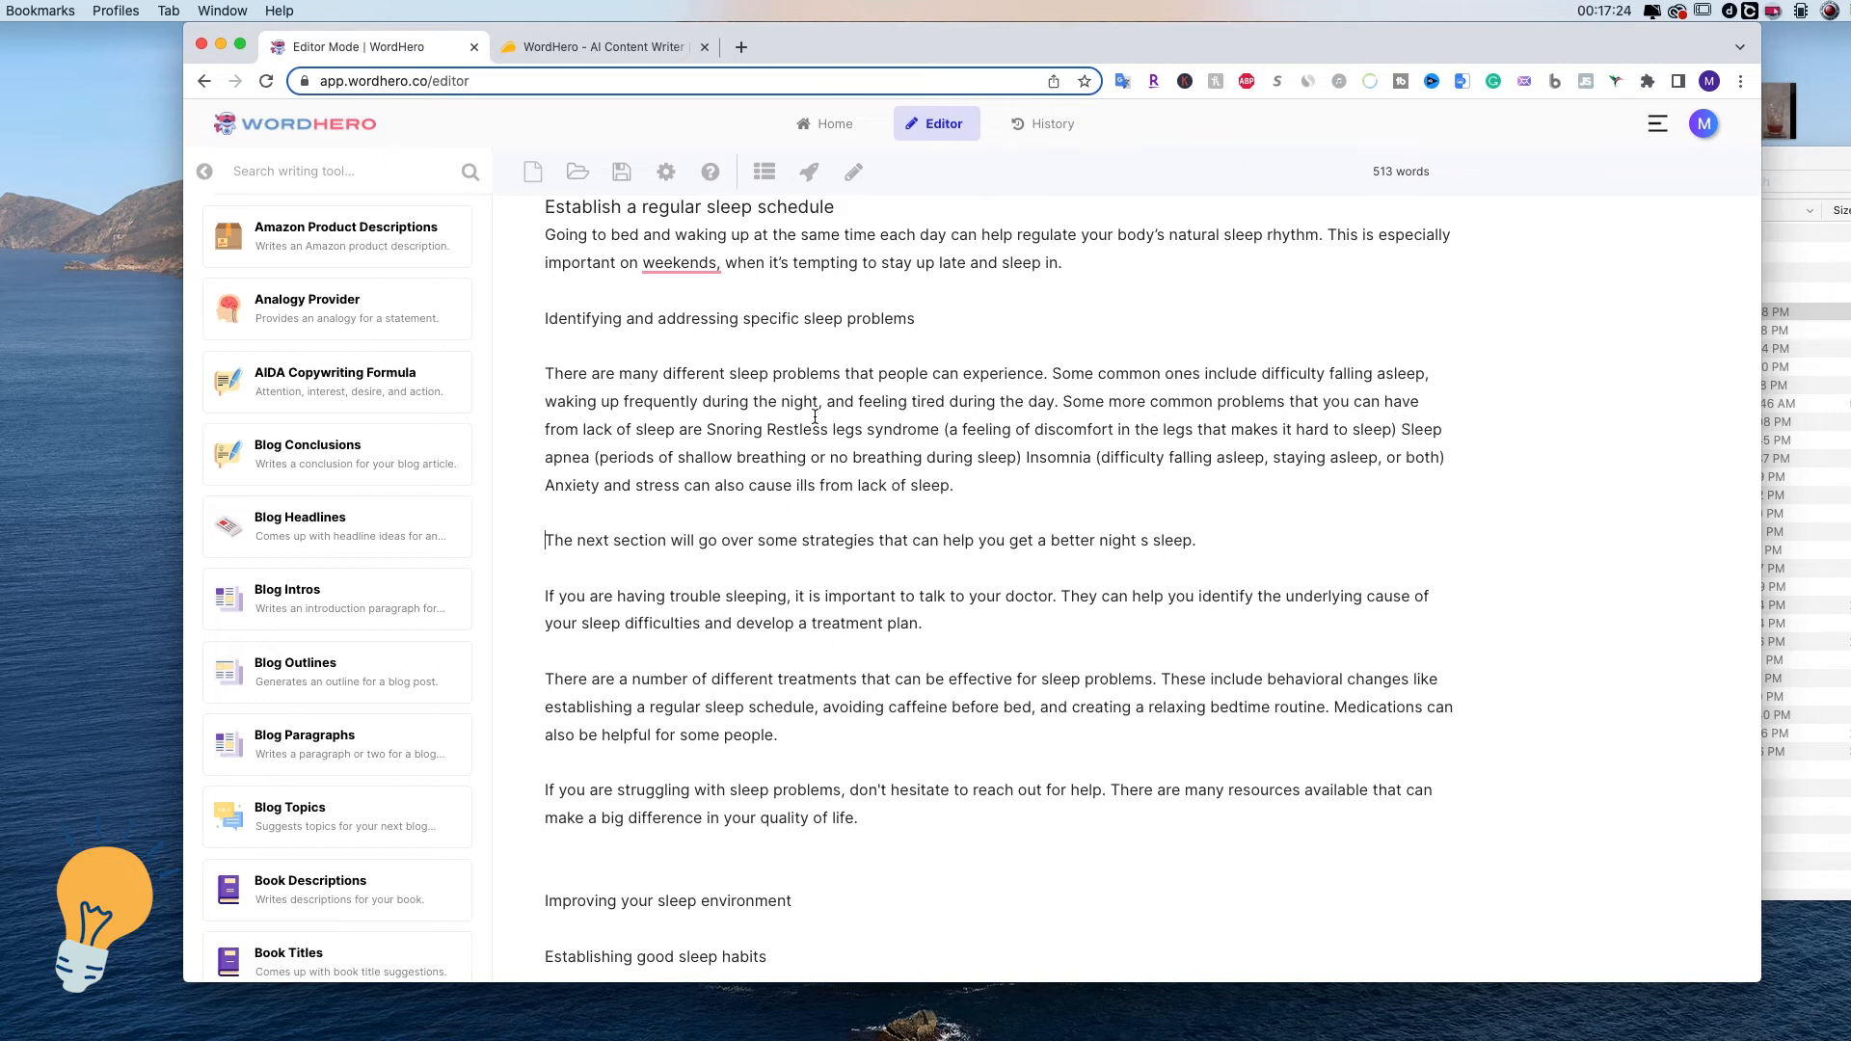
# Set "Some more common problems that you can have from lack of sleep are:" as its own paragraph ending in a colon.
pyautogui.click(1064, 401)
pyautogui.press('Return')
pyautogui.press('Return')
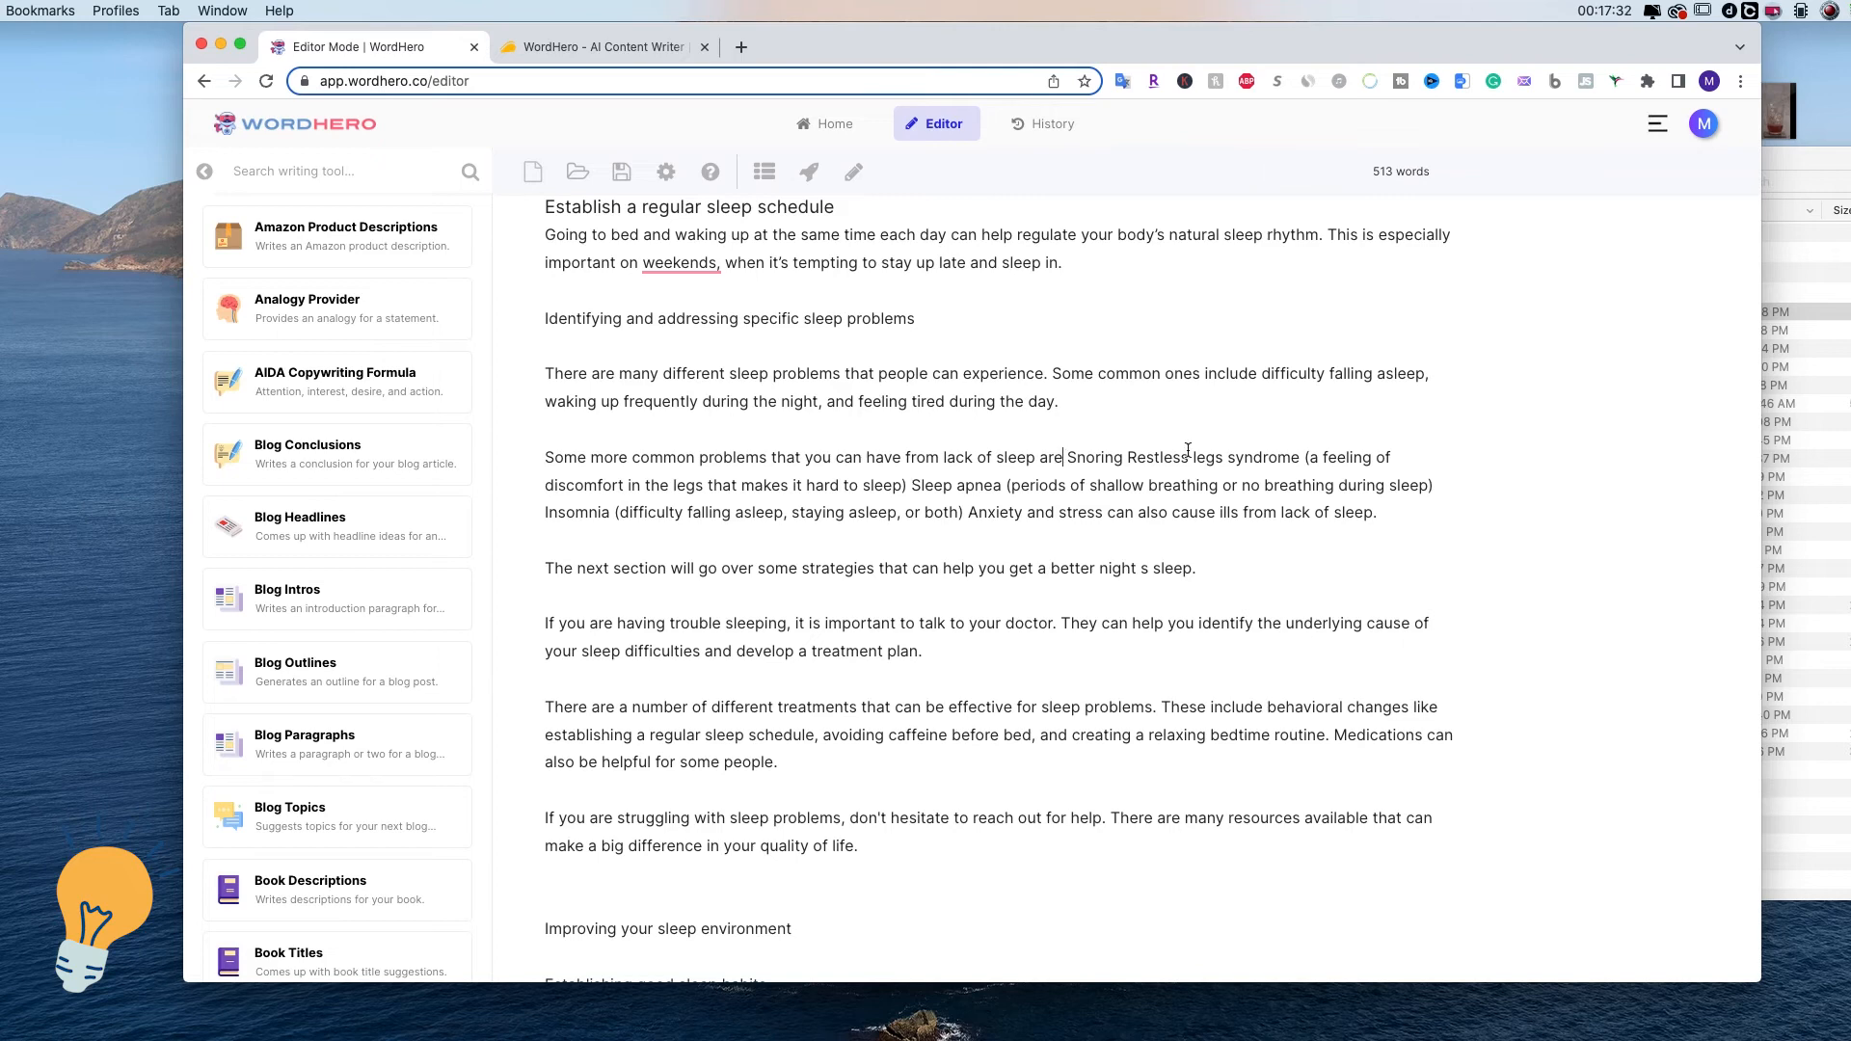
pyautogui.write(':')
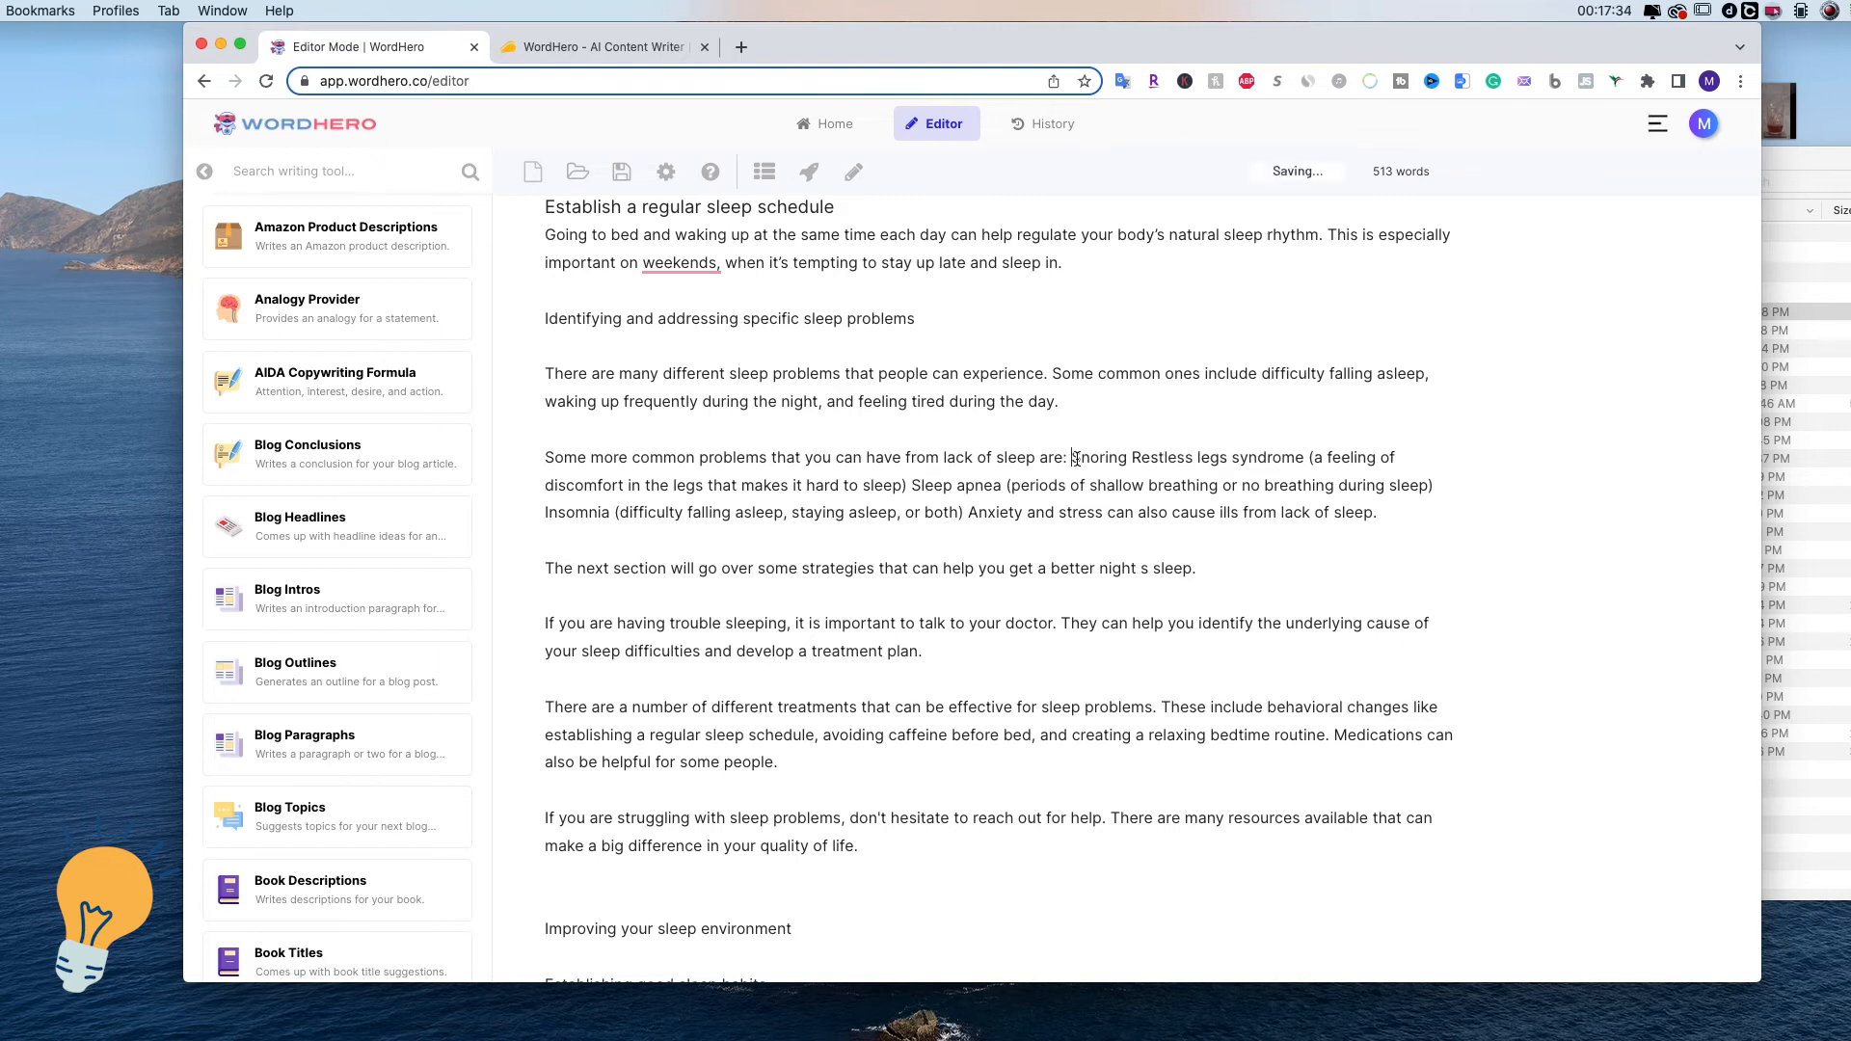
pyautogui.press('Return')
pyautogui.press('Return')
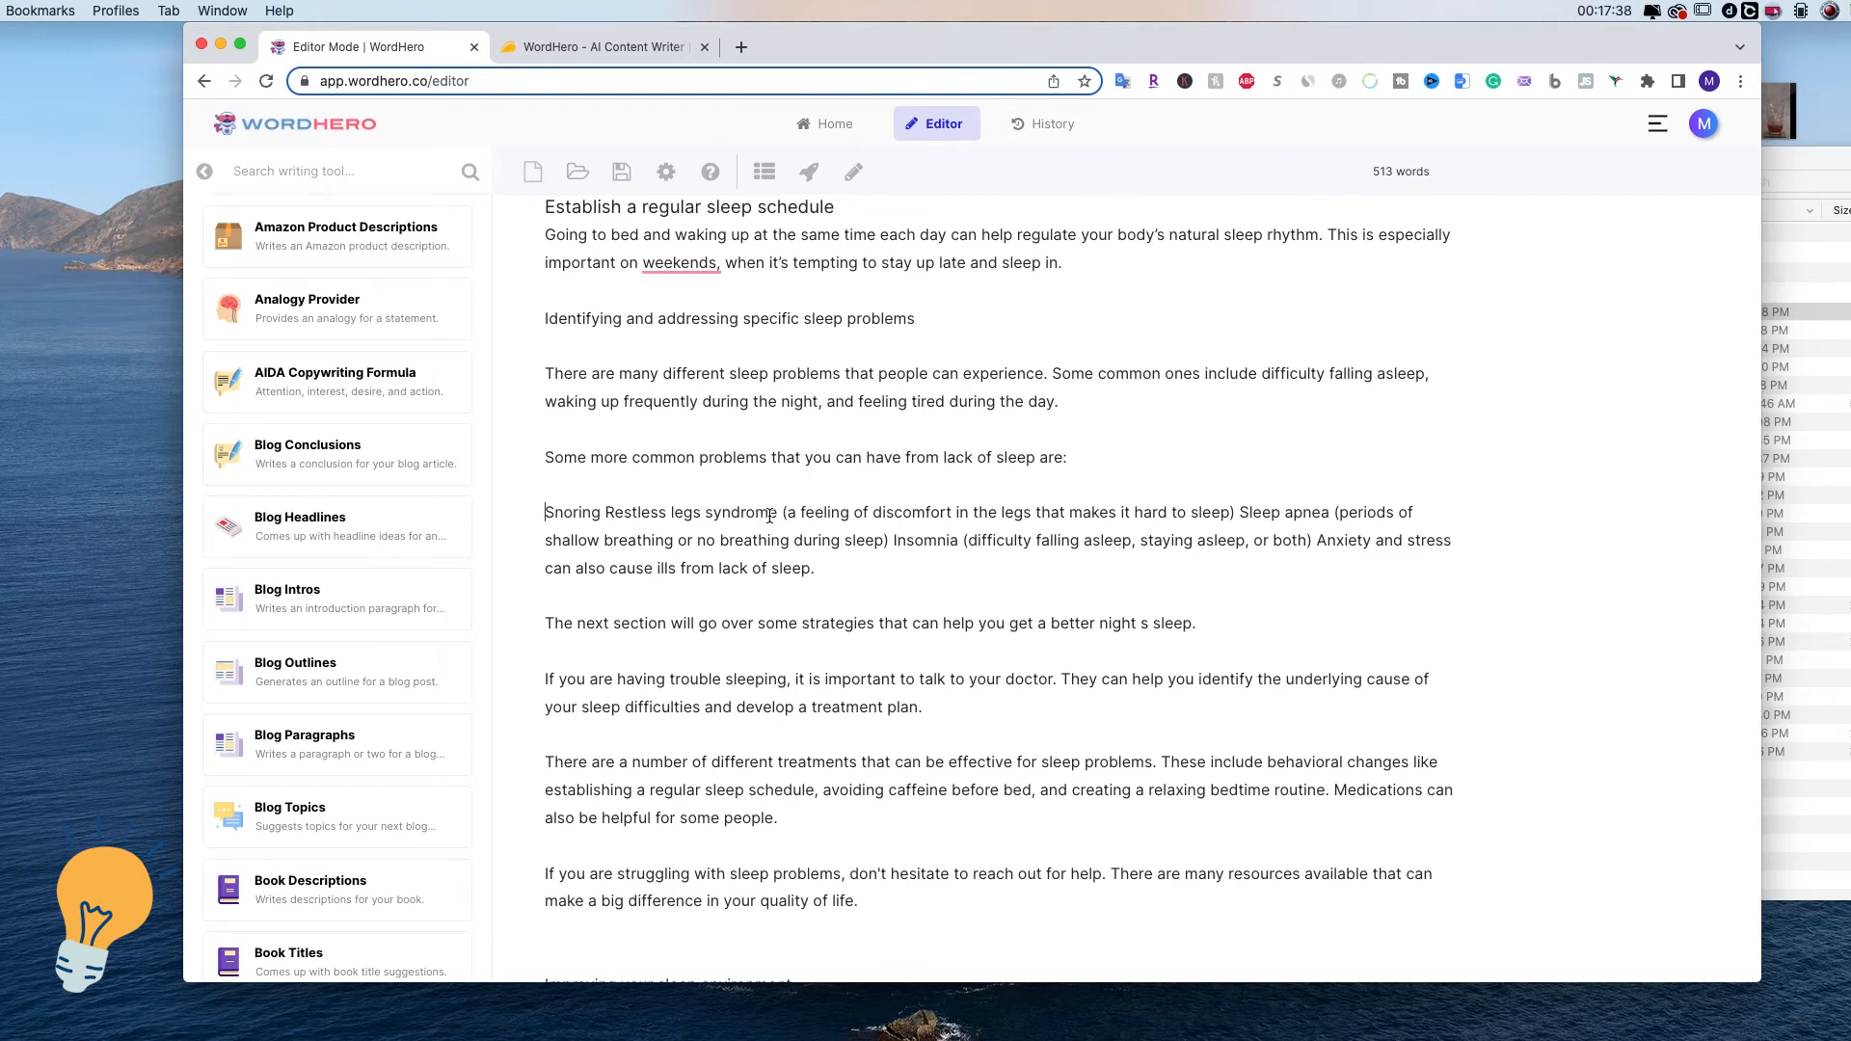
# Put the sleep apnea, insomnia, and anxiety and stress items each on a separate line below the restless legs syndrome item.
pyautogui.click(1239, 512)
pyautogui.press('Return')
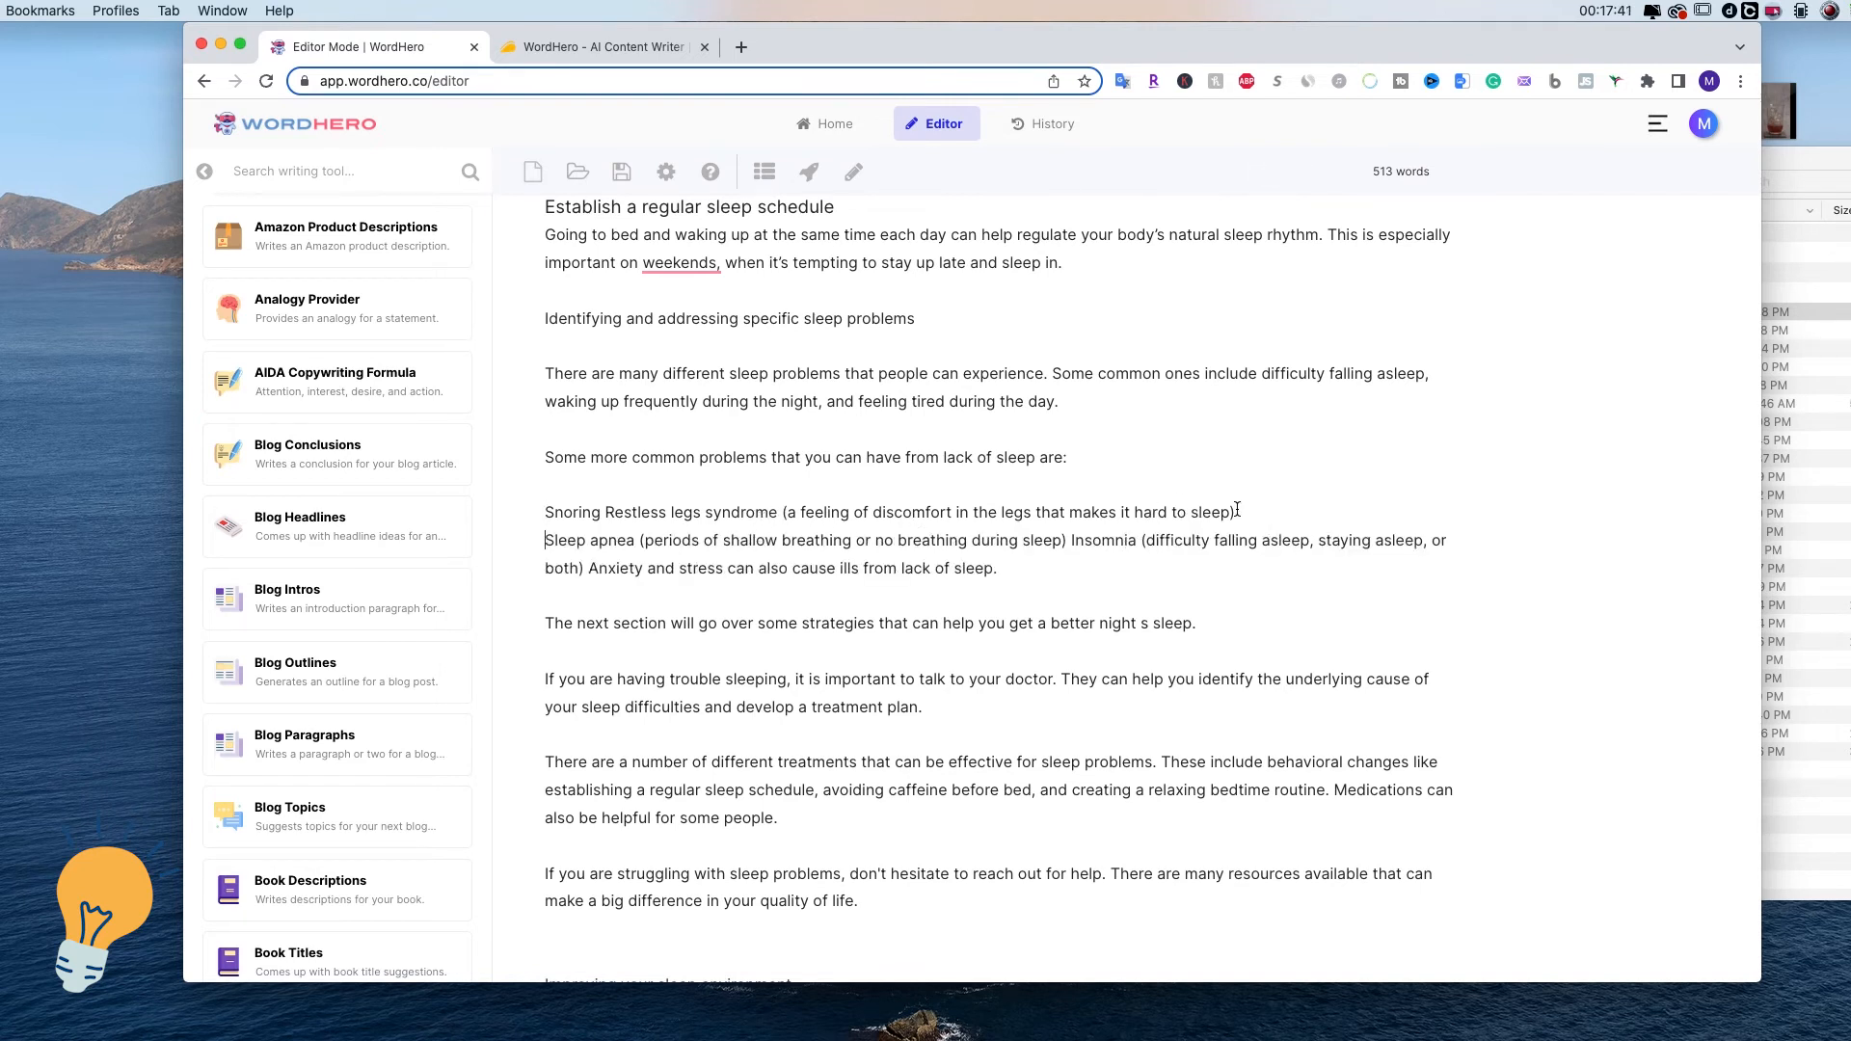
pyautogui.click(1072, 540)
pyautogui.press('Return')
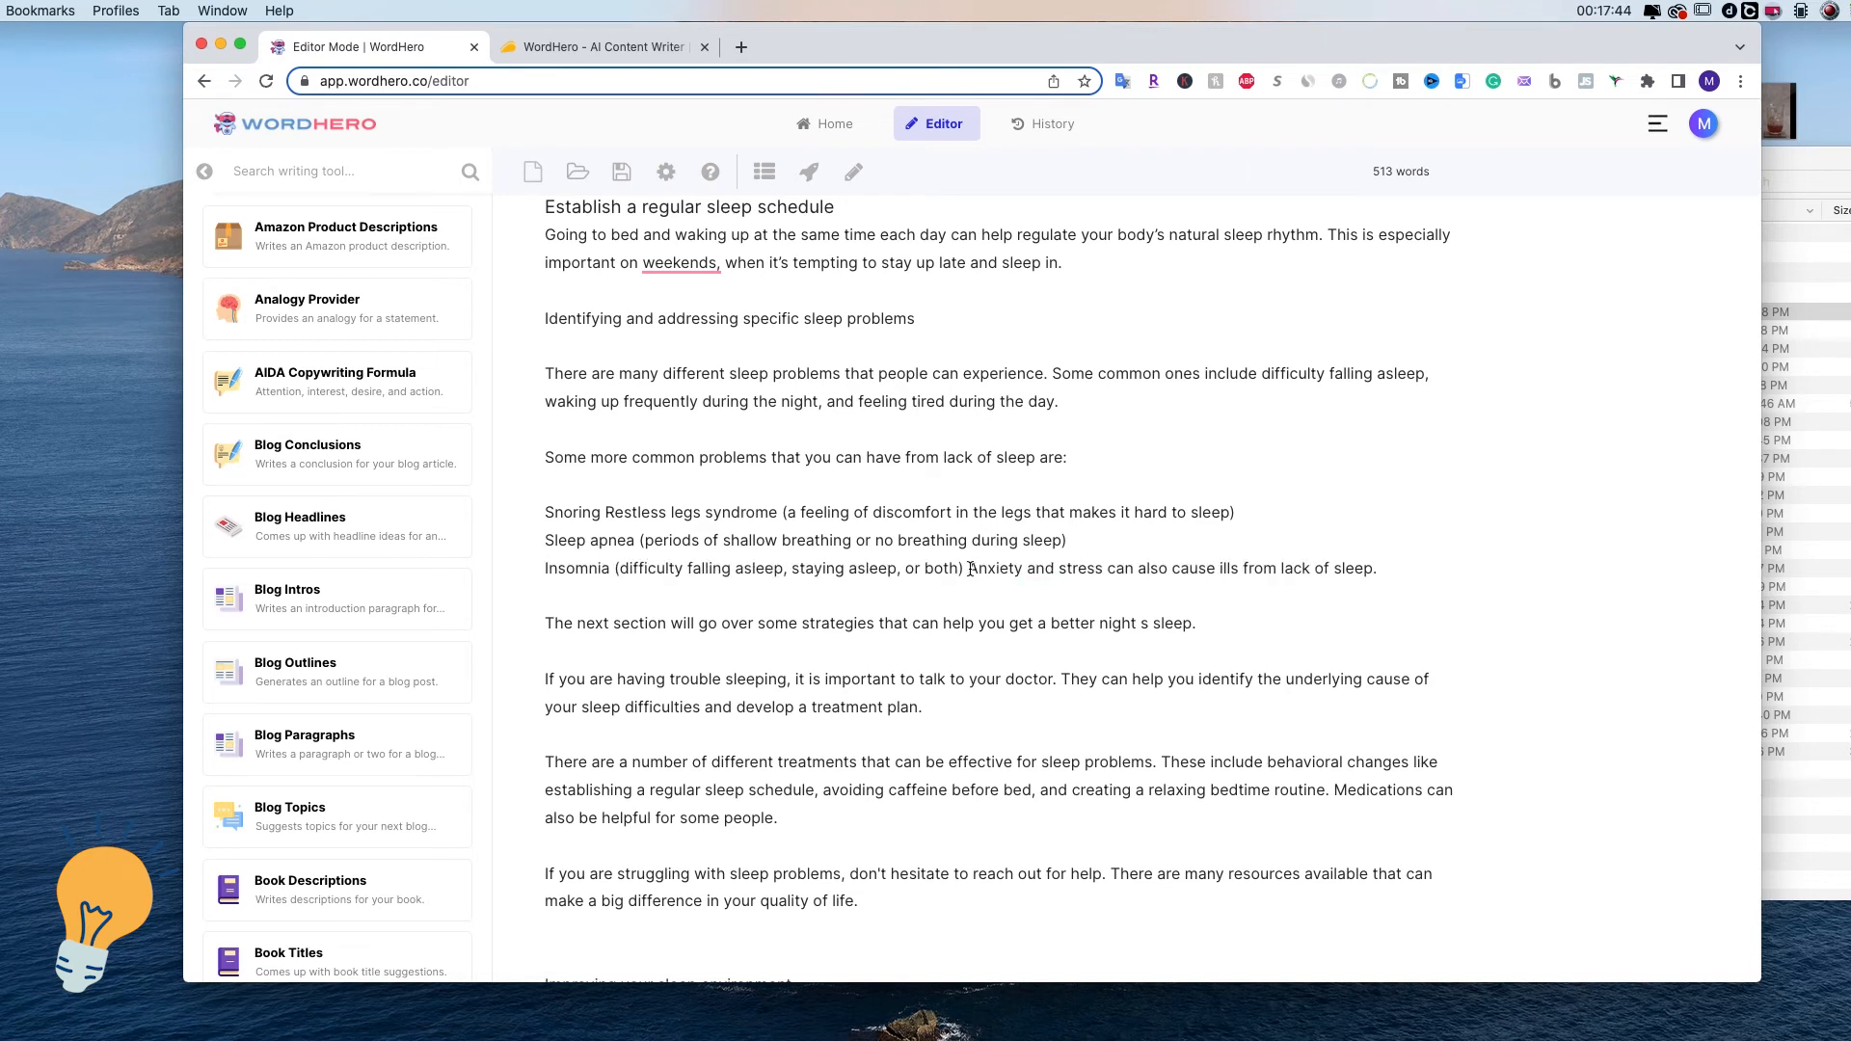
pyautogui.click(970, 568)
pyautogui.press('Return')
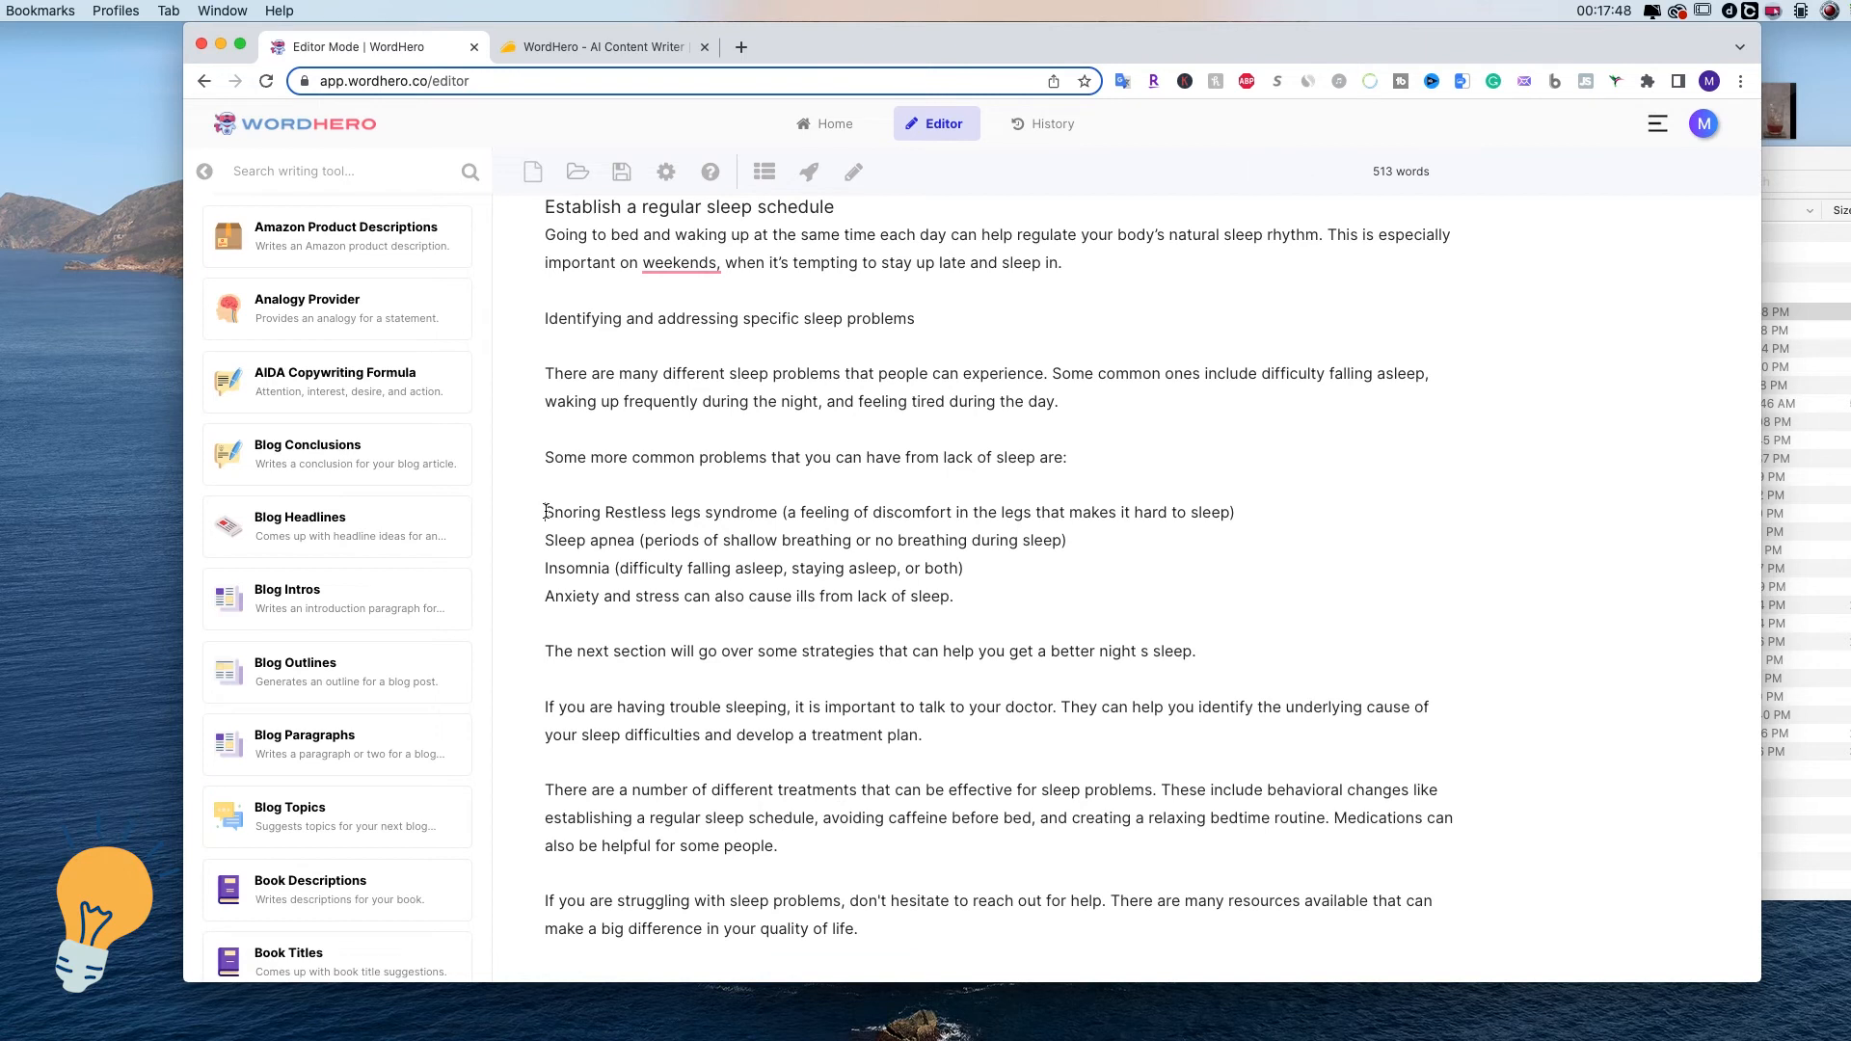
# Format the restless legs syndrome and sleep apnea lines as bulleted list items.
pyautogui.doubleClick(556, 512)
pyautogui.moveTo(556, 512); pyautogui.dragTo(1223, 512)
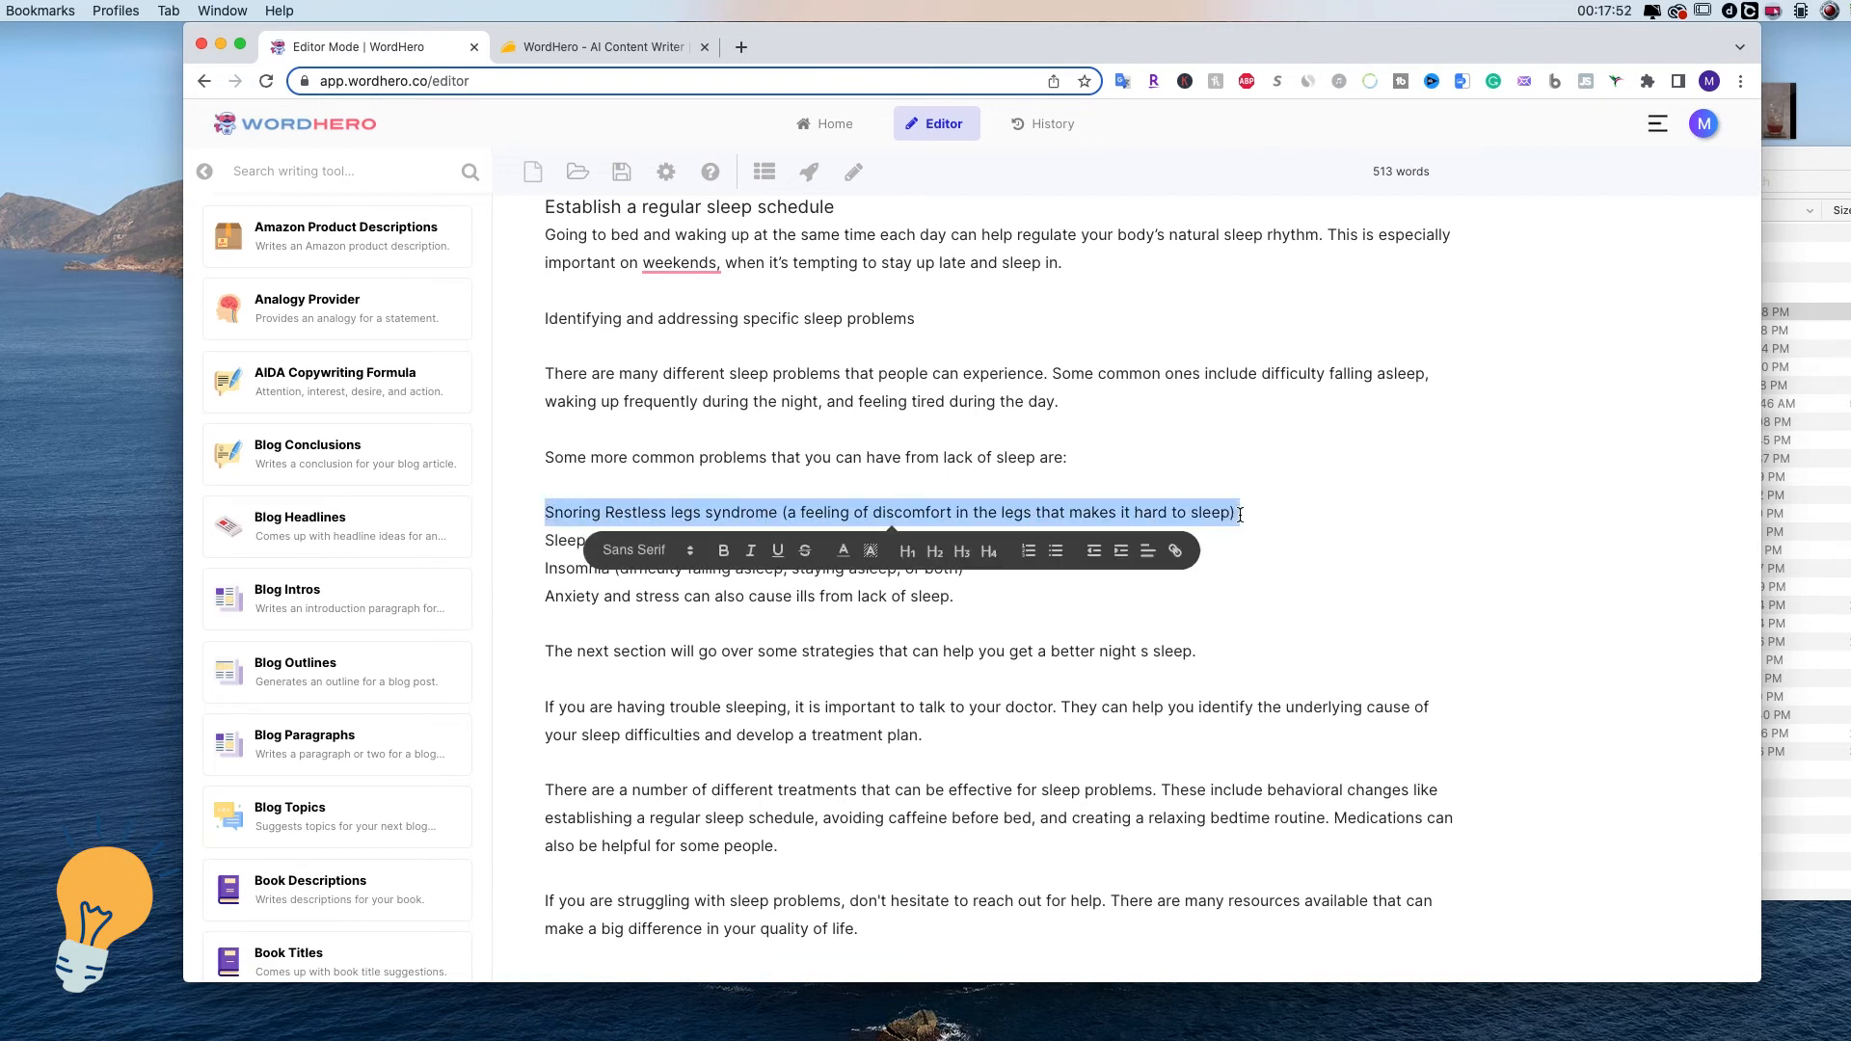
pyautogui.click(1047, 552)
pyautogui.click(541, 542)
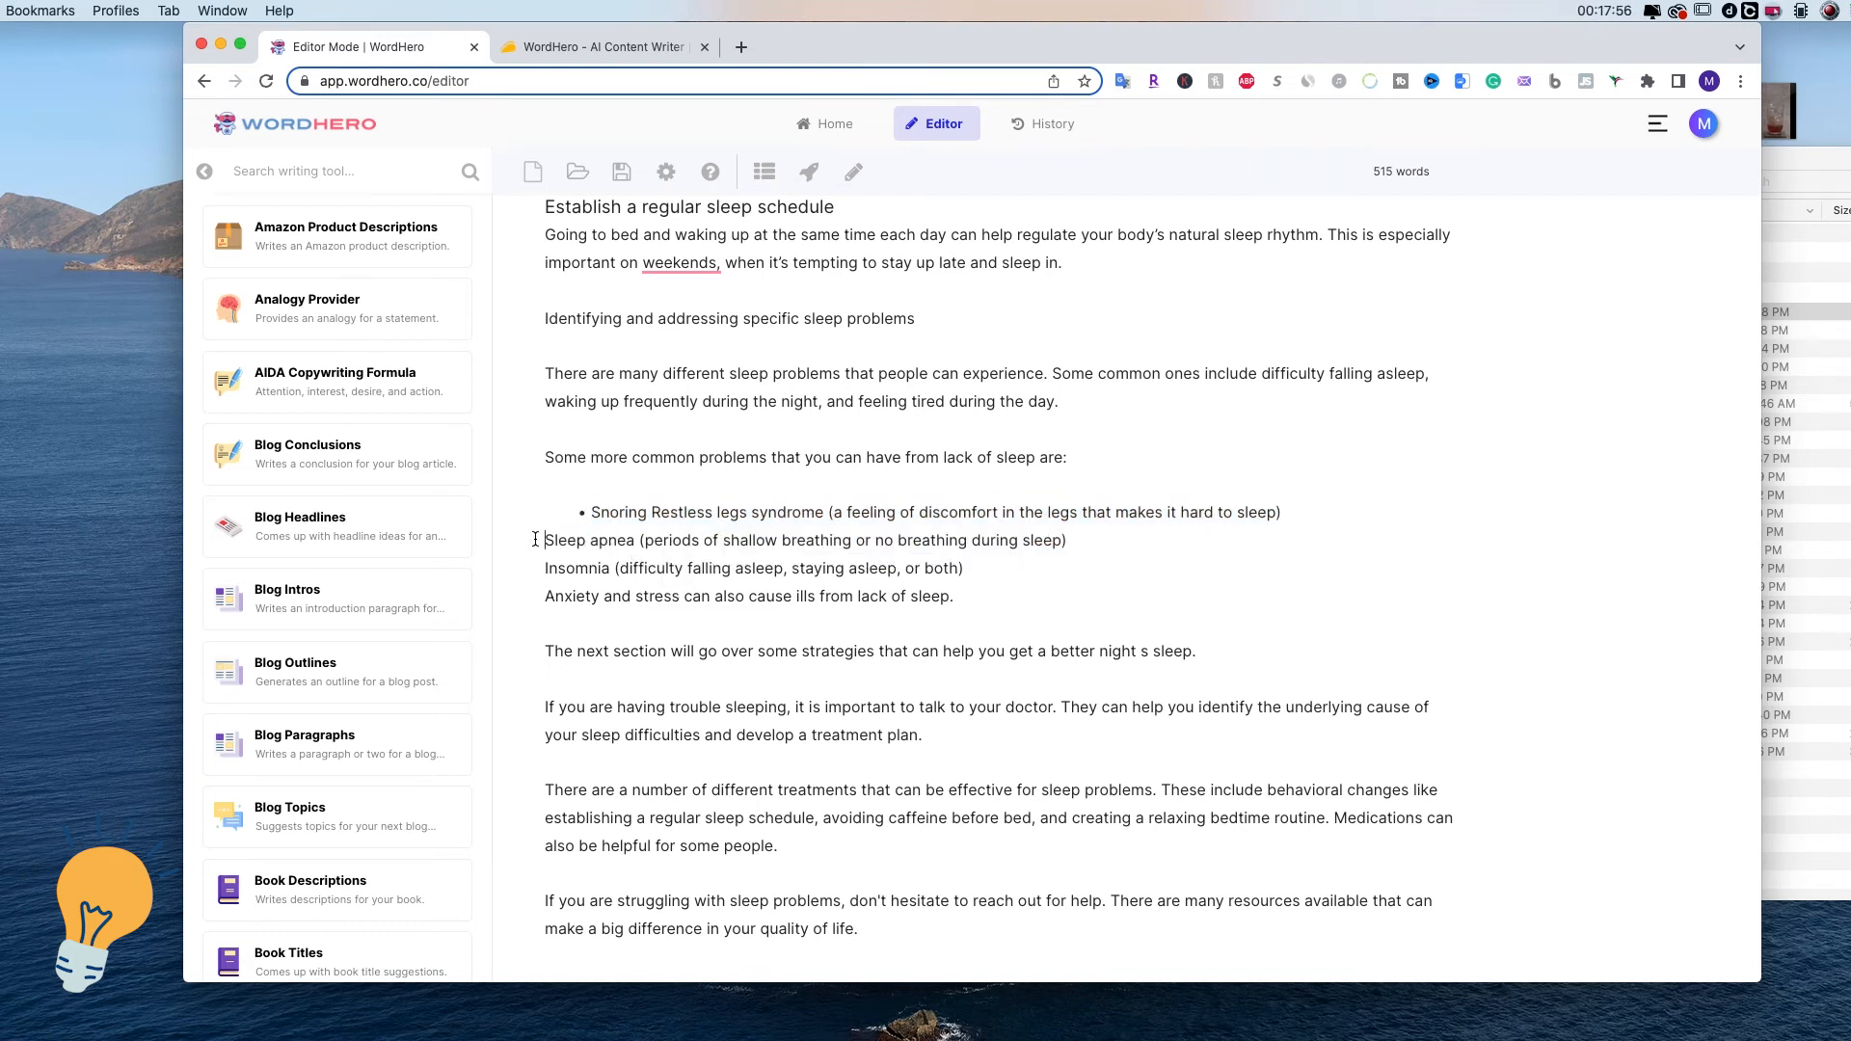
pyautogui.moveTo(541, 539); pyautogui.dragTo(1070, 543)
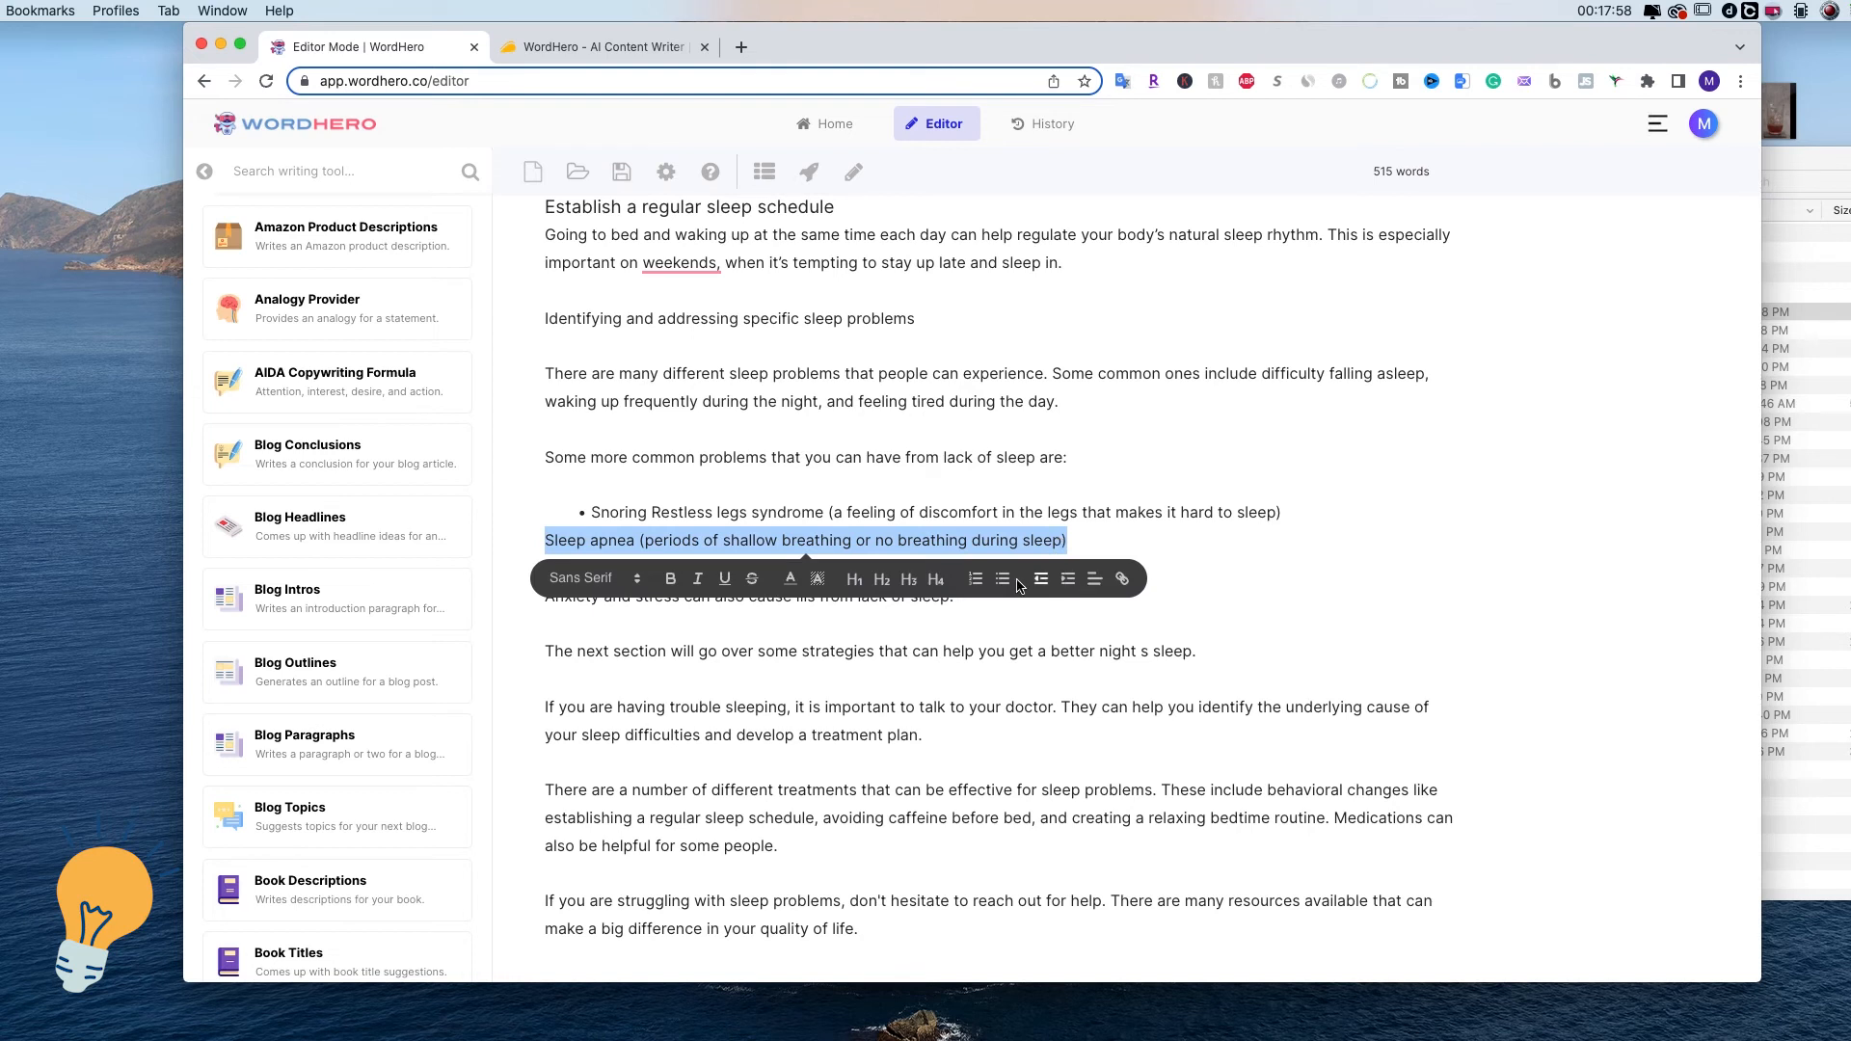
pyautogui.click(1001, 578)
# Turn the insomnia line and the anxiety and stress line into bullets of the same list.
pyautogui.click(531, 581)
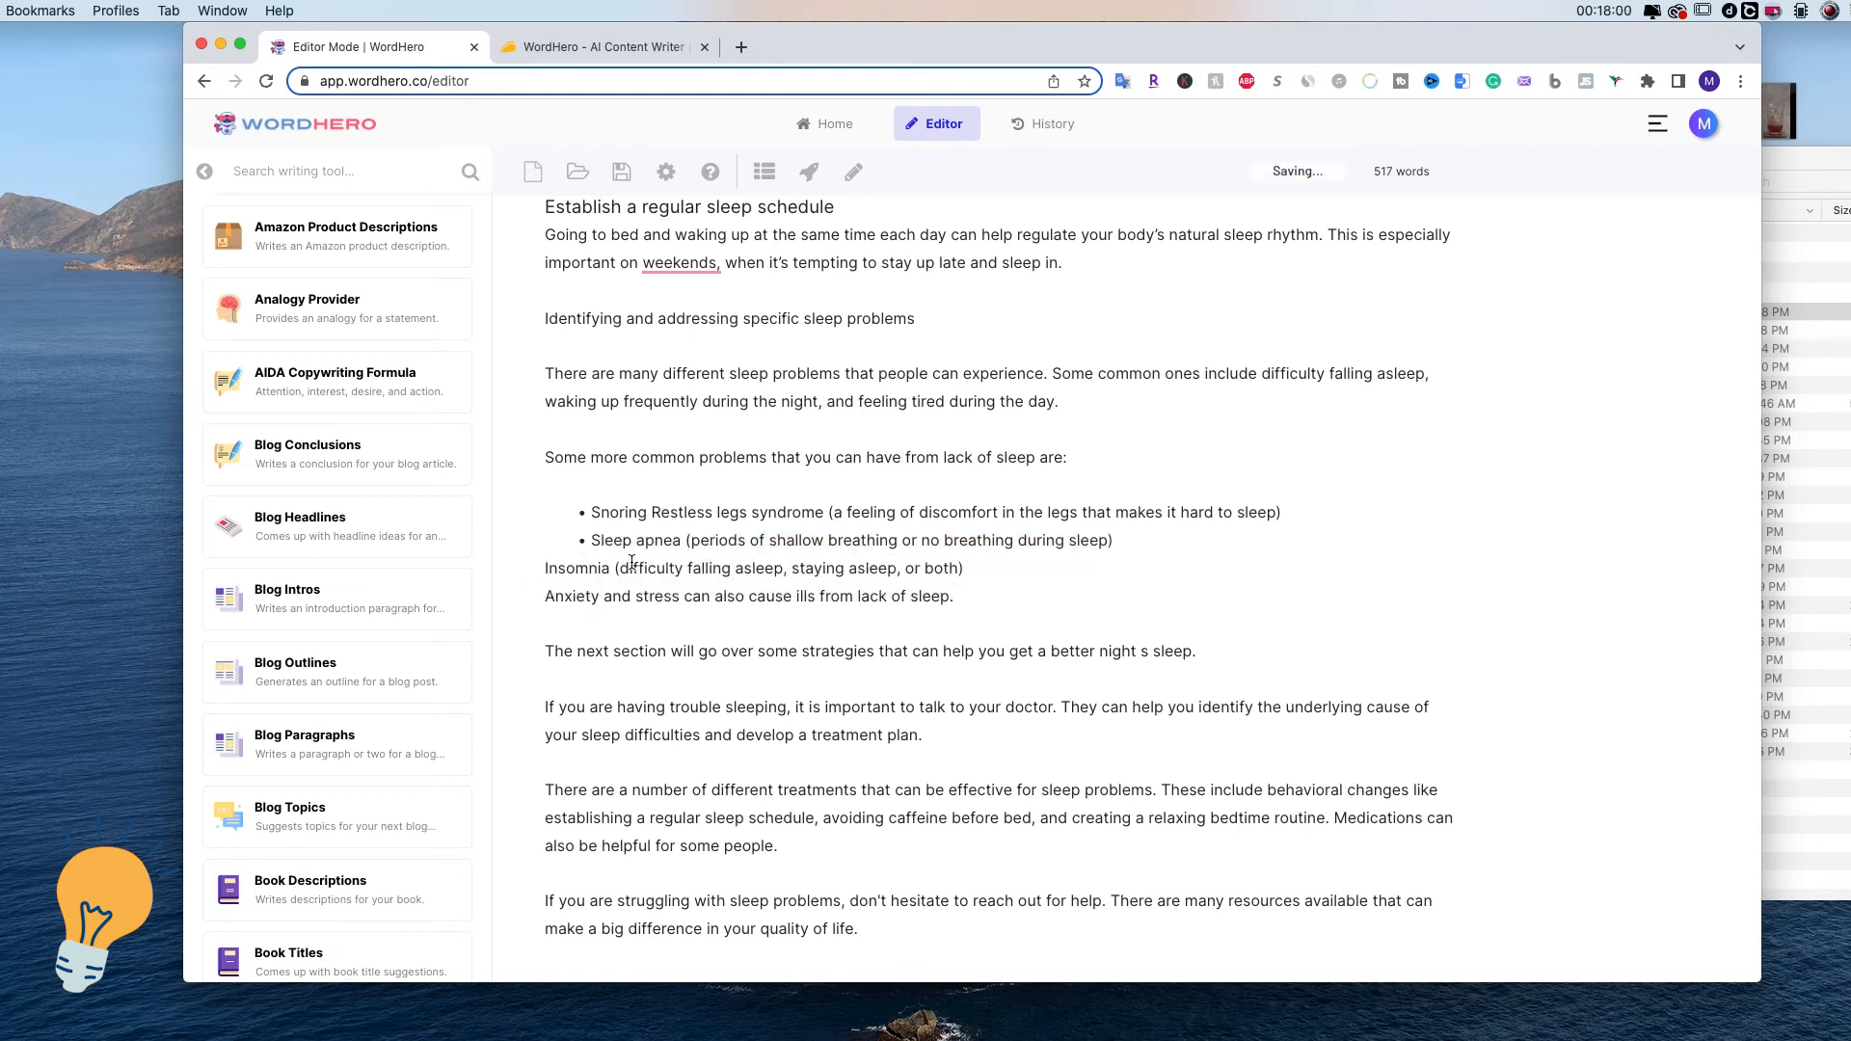
pyautogui.moveTo(970, 576); pyautogui.dragTo(543, 571)
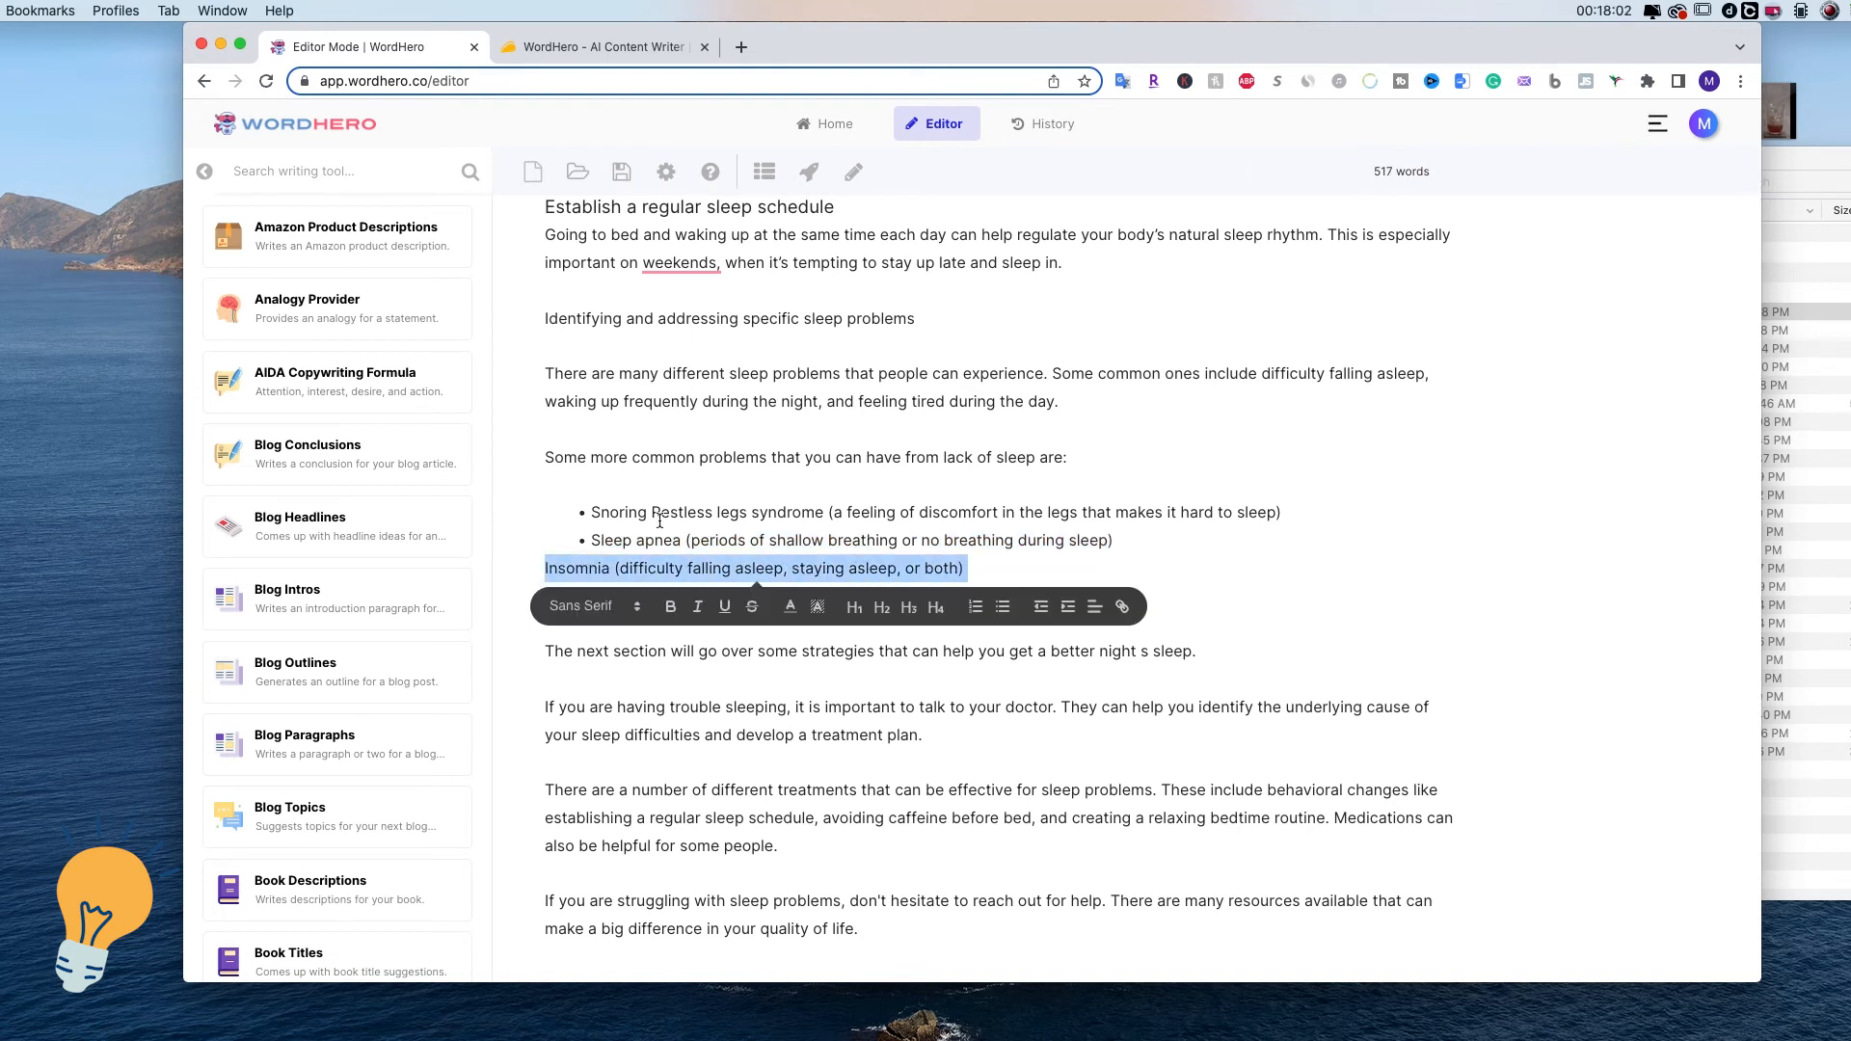
pyautogui.click(998, 607)
pyautogui.moveTo(956, 597); pyautogui.dragTo(528, 599)
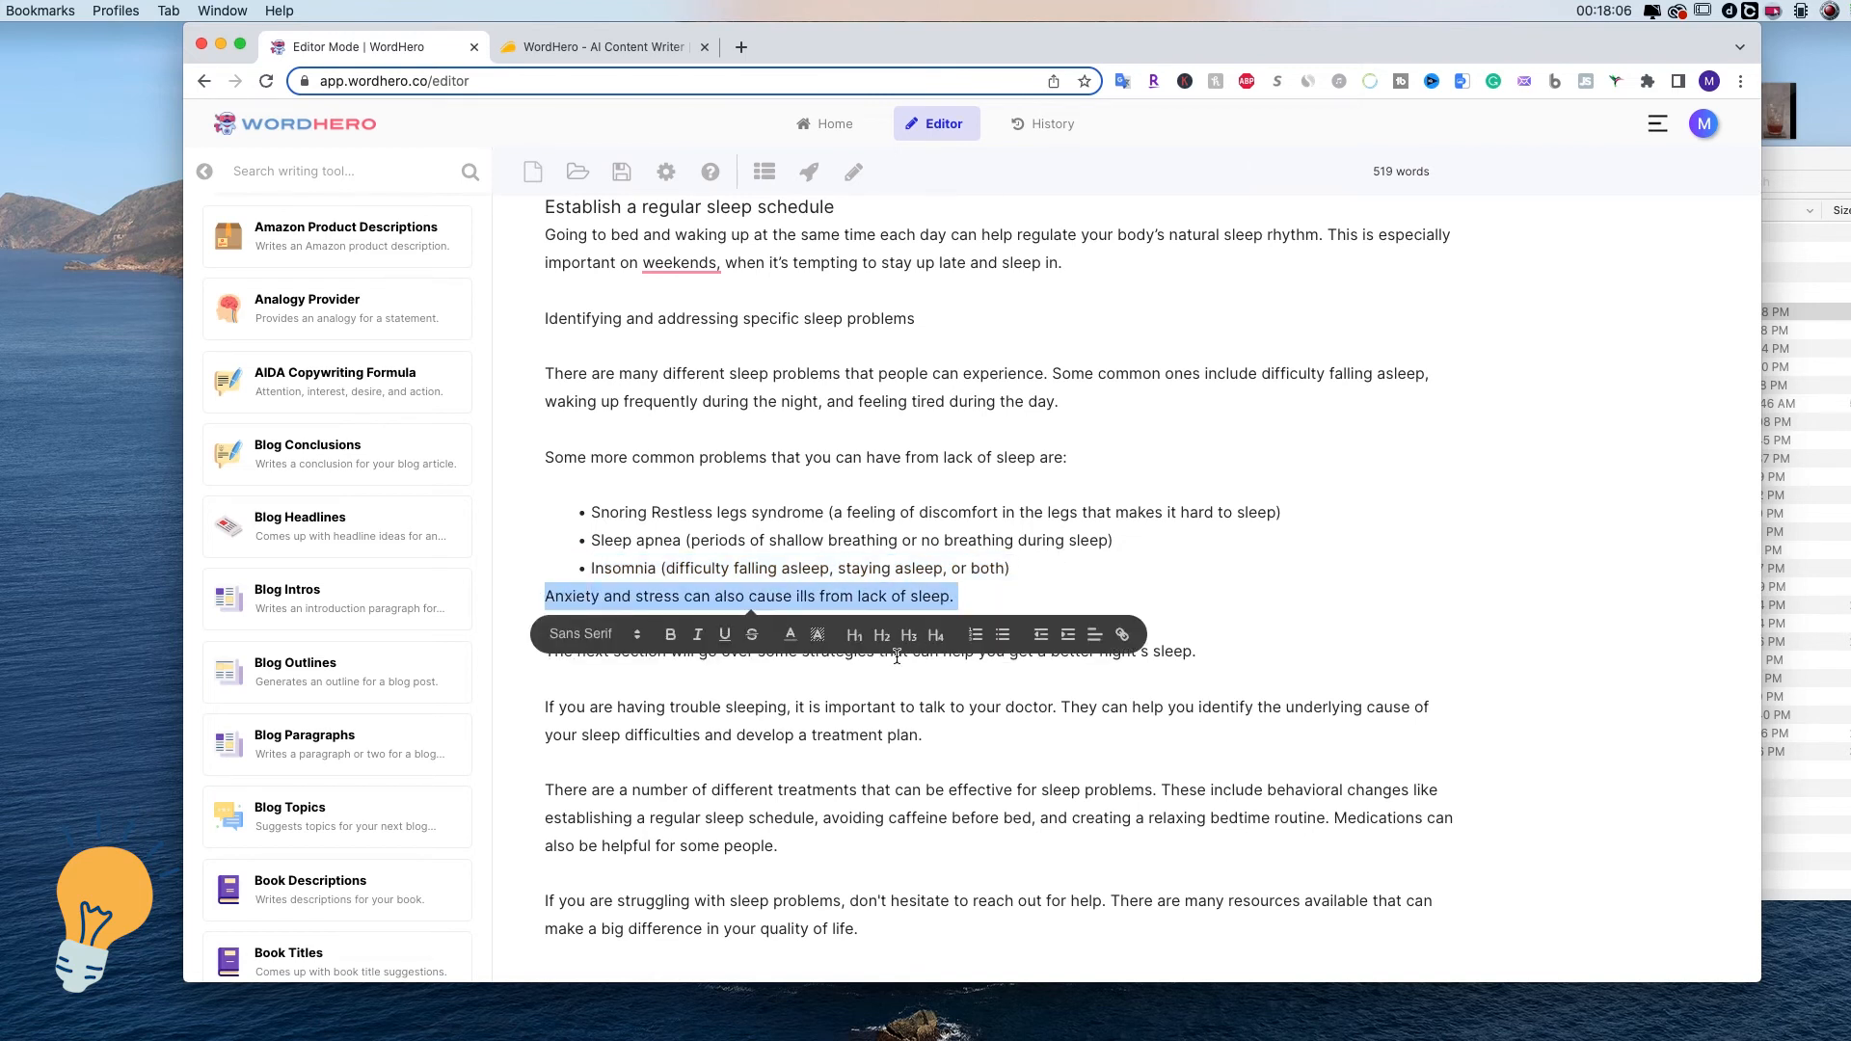
pyautogui.click(1002, 636)
pyautogui.click(1007, 600)
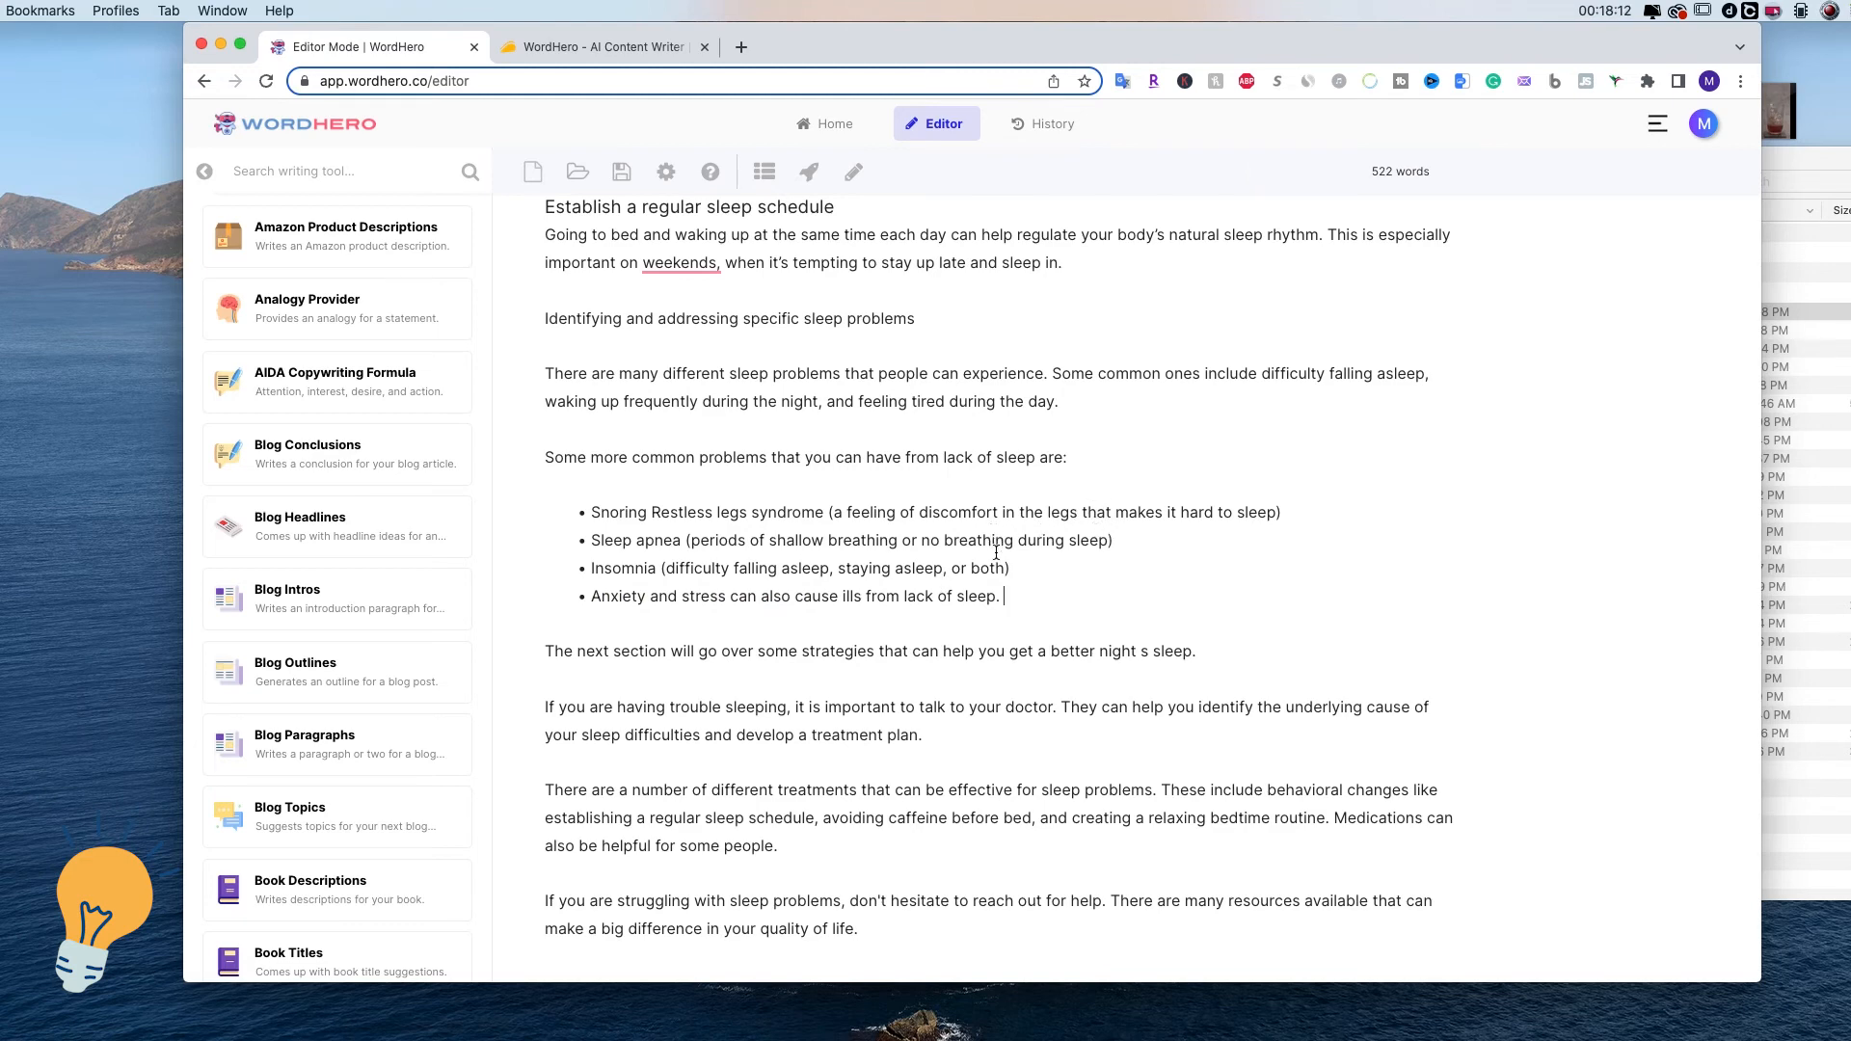
# Format the line "Identifying and addressing specific sleep problems" as a level 2 heading.
pyautogui.scroll(3, 995, 552)
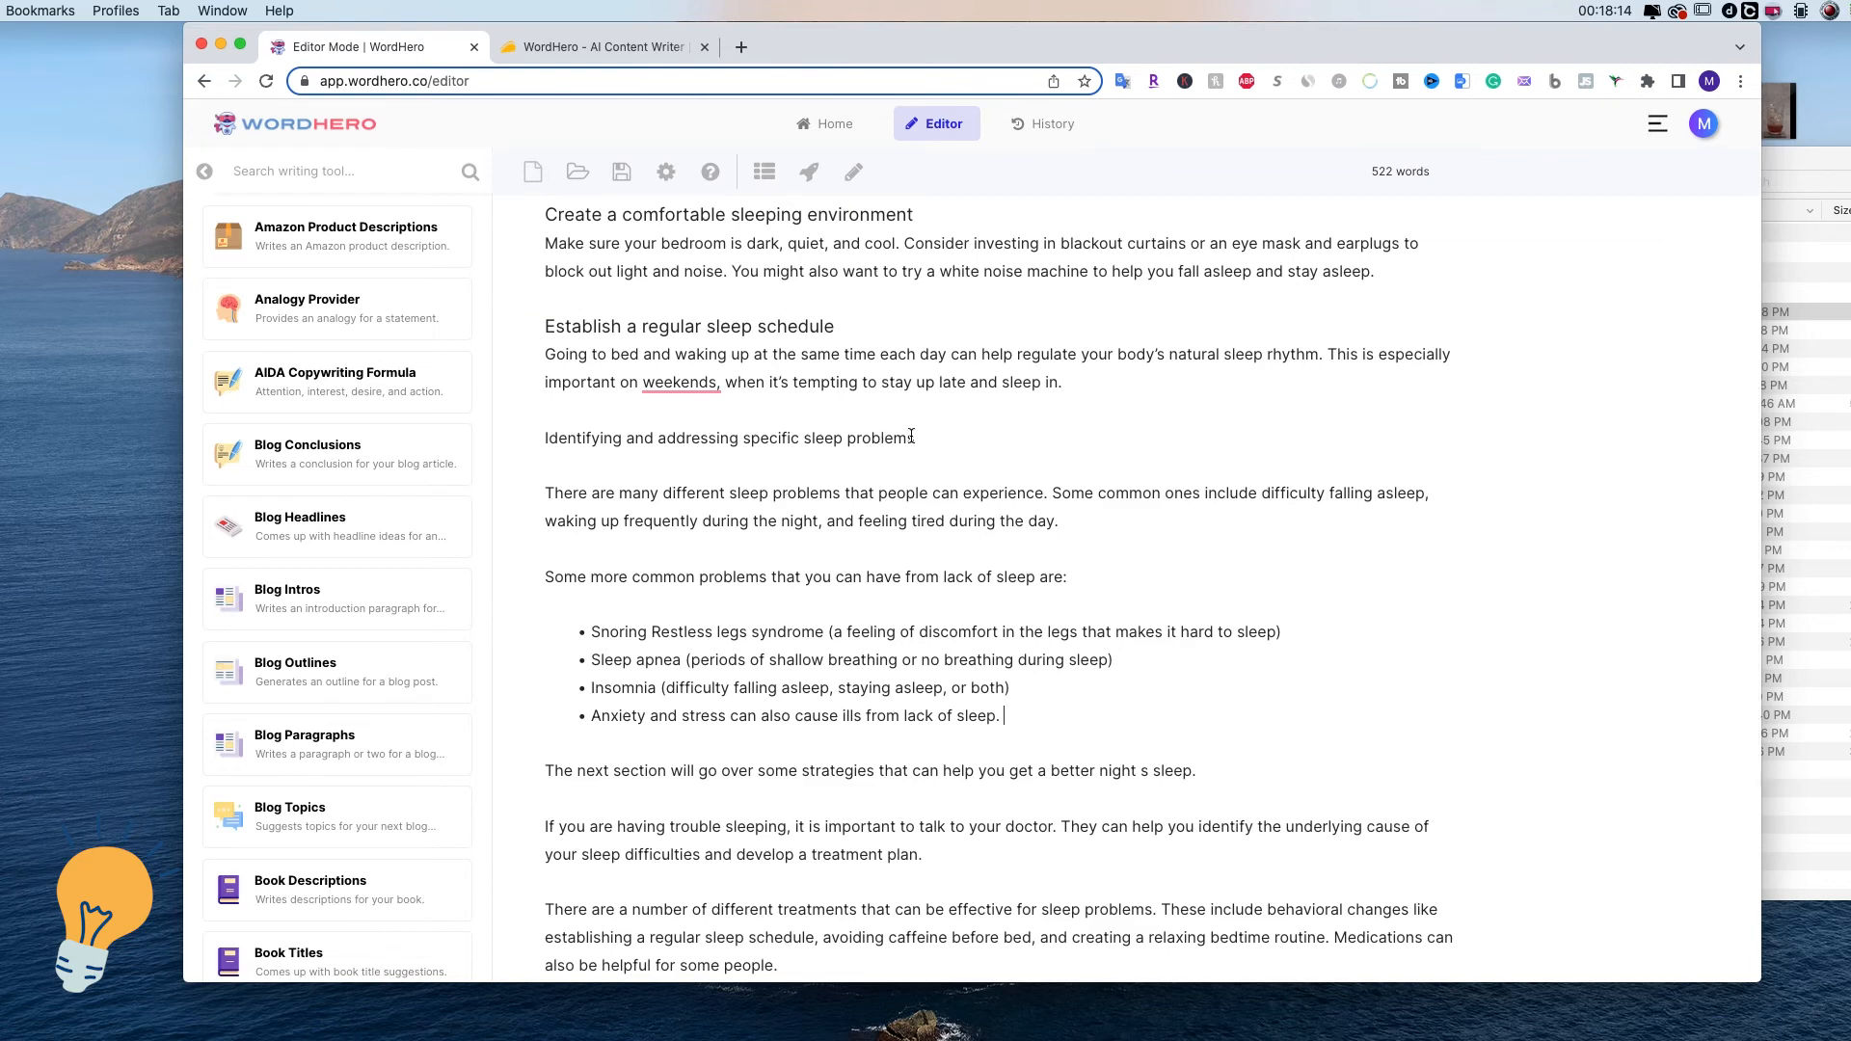
pyautogui.moveTo(956, 440); pyautogui.dragTo(540, 450)
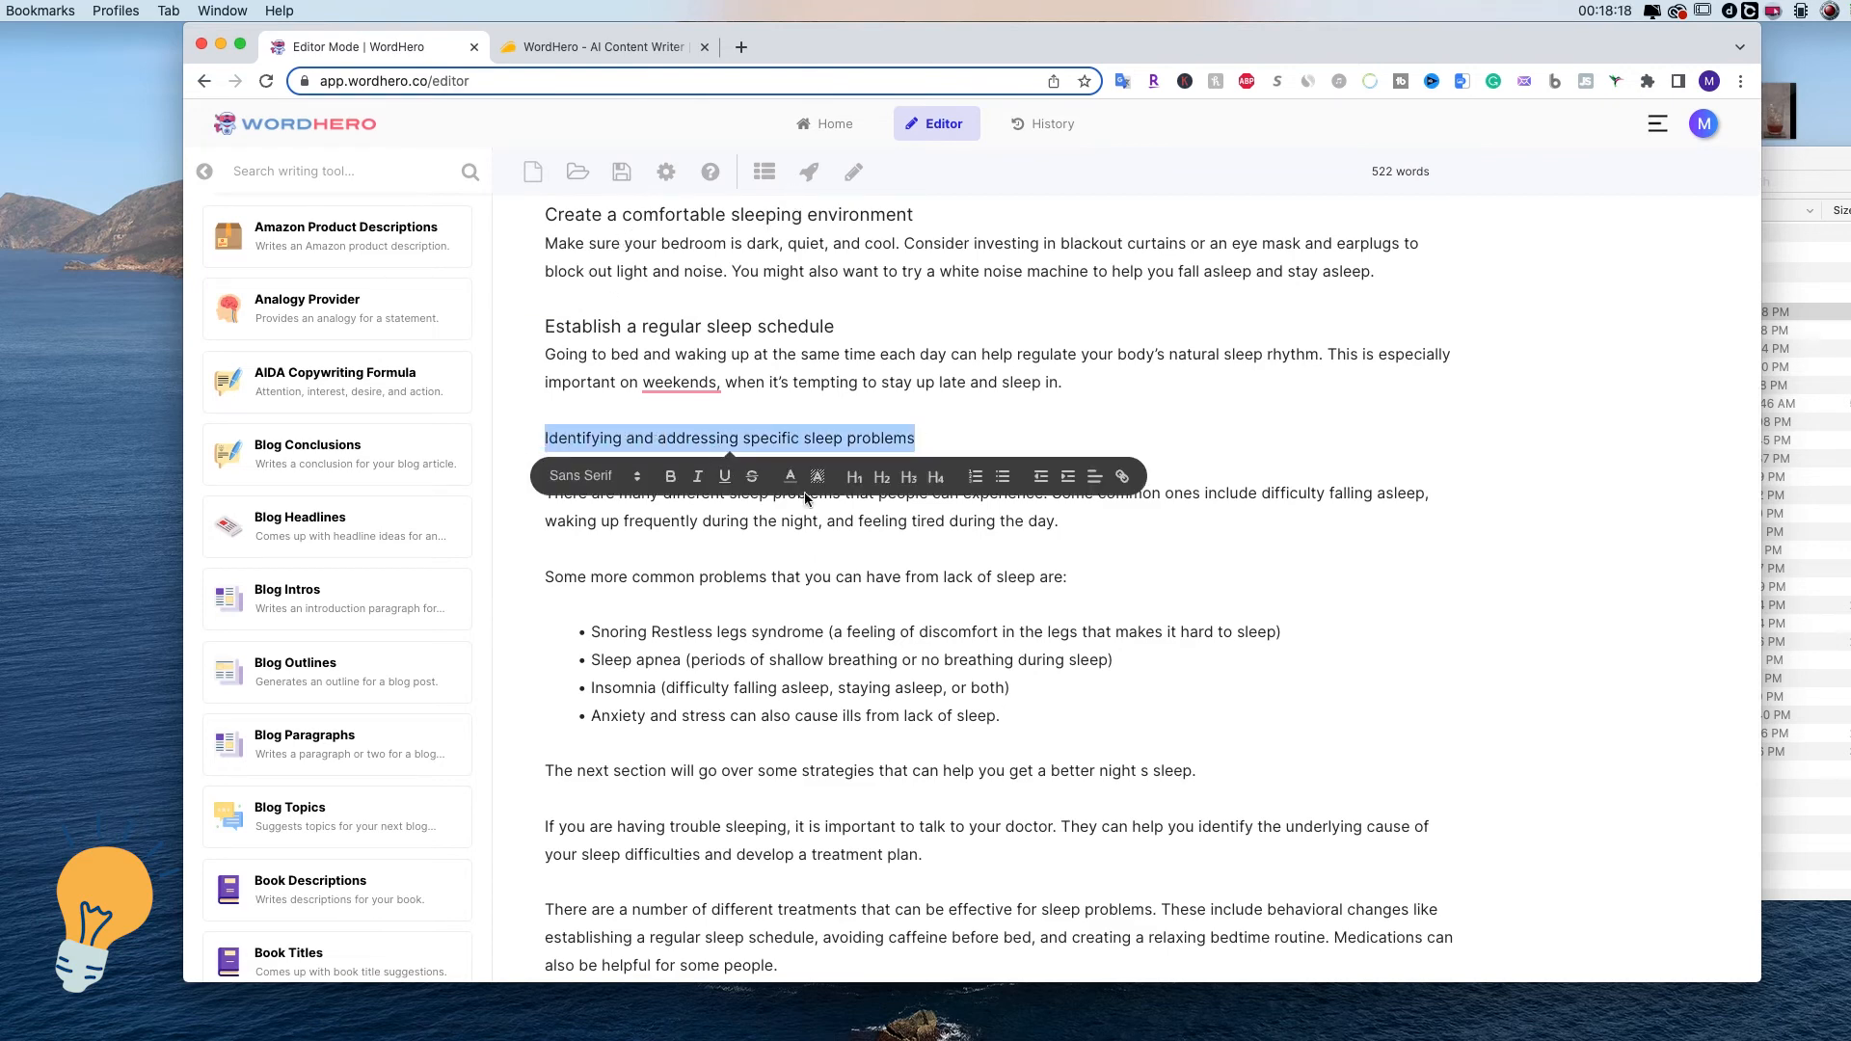
pyautogui.click(881, 476)
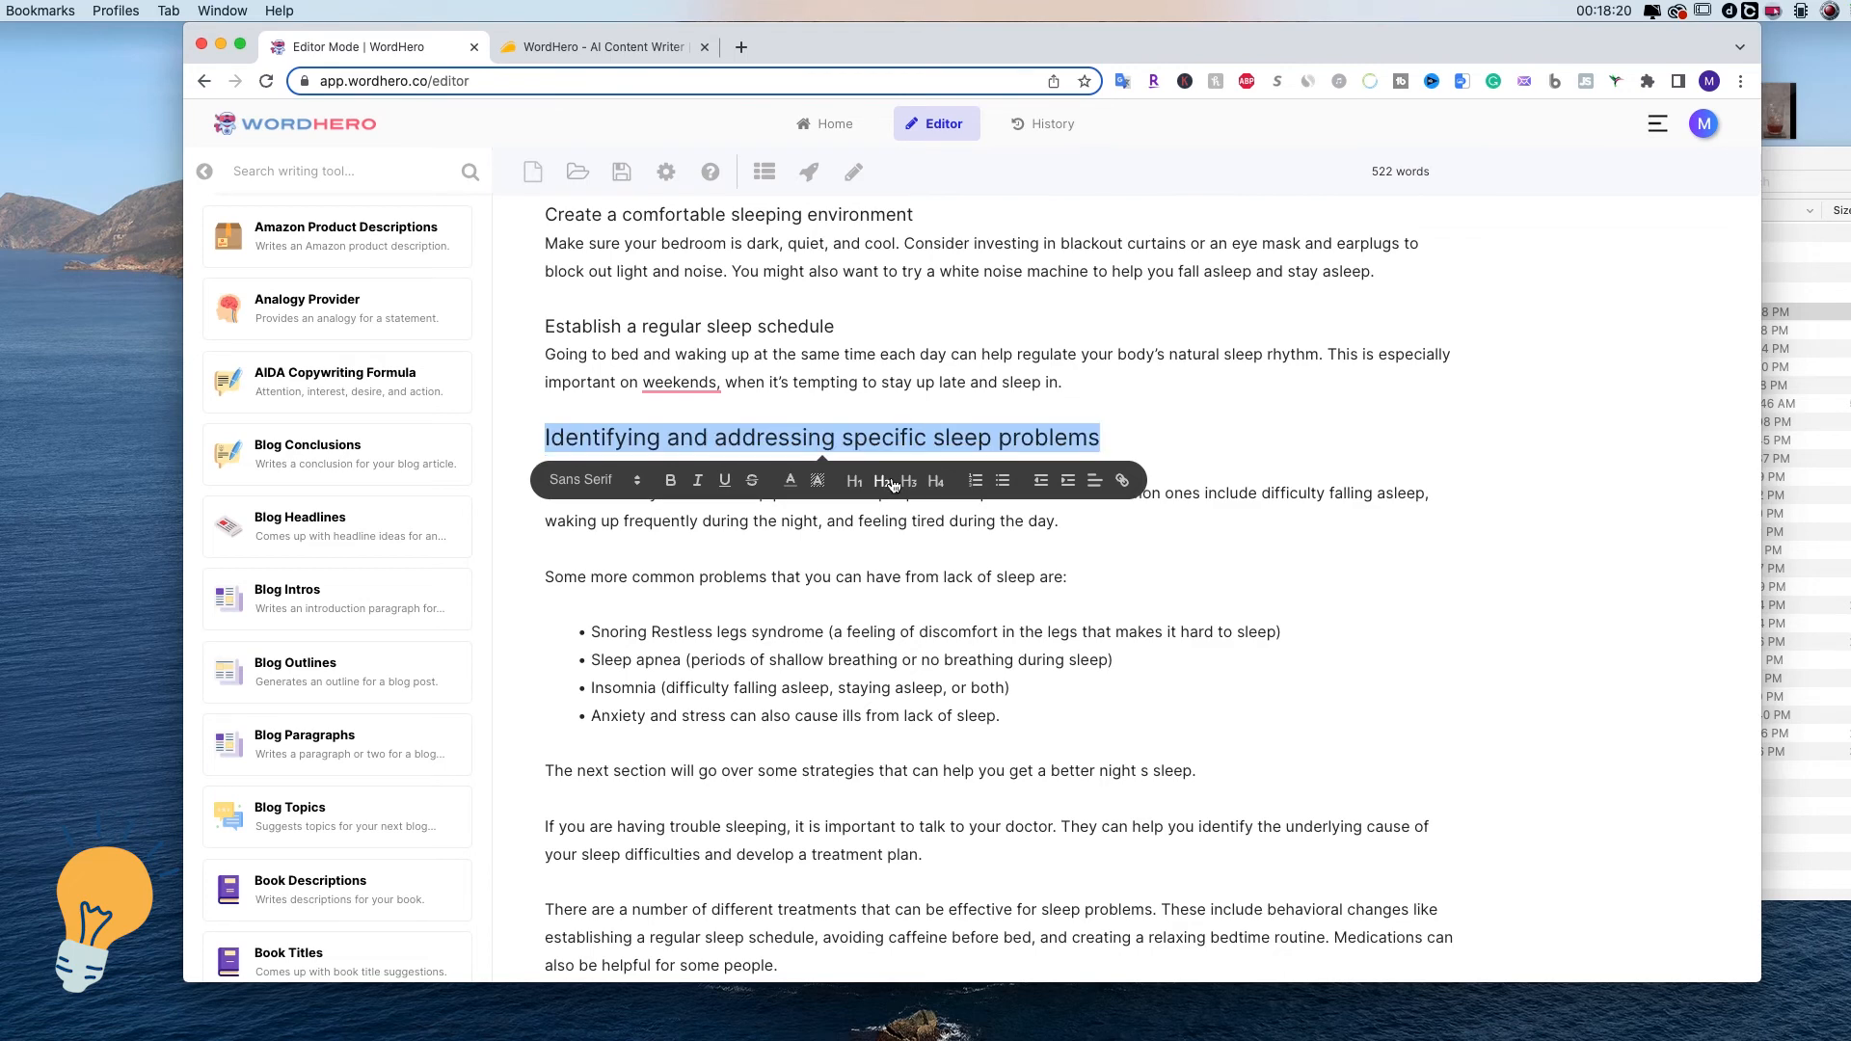
pyautogui.click(1210, 566)
# Look over the whole article, including the outline headings still without content, and check the word count.
pyautogui.scroll(-5, 1126, 583)
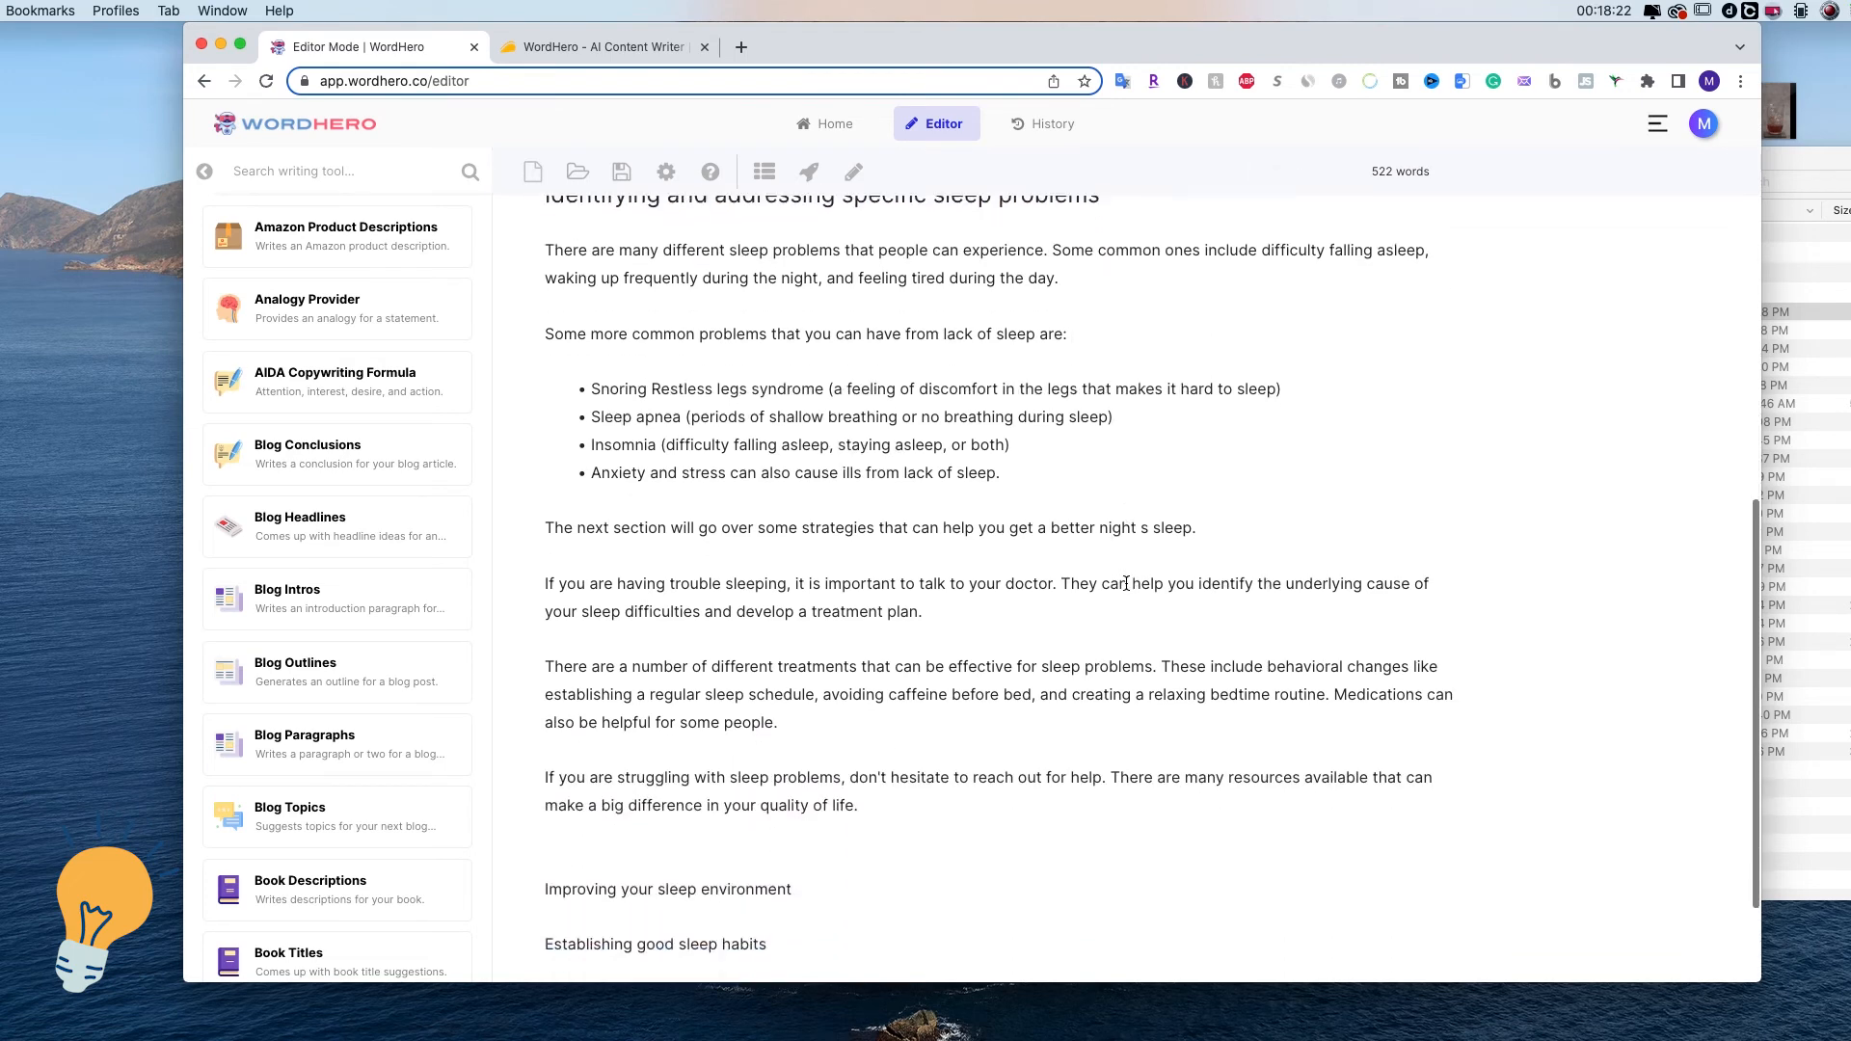
pyautogui.scroll(-5, 1123, 580)
pyautogui.scroll(5, 1119, 575)
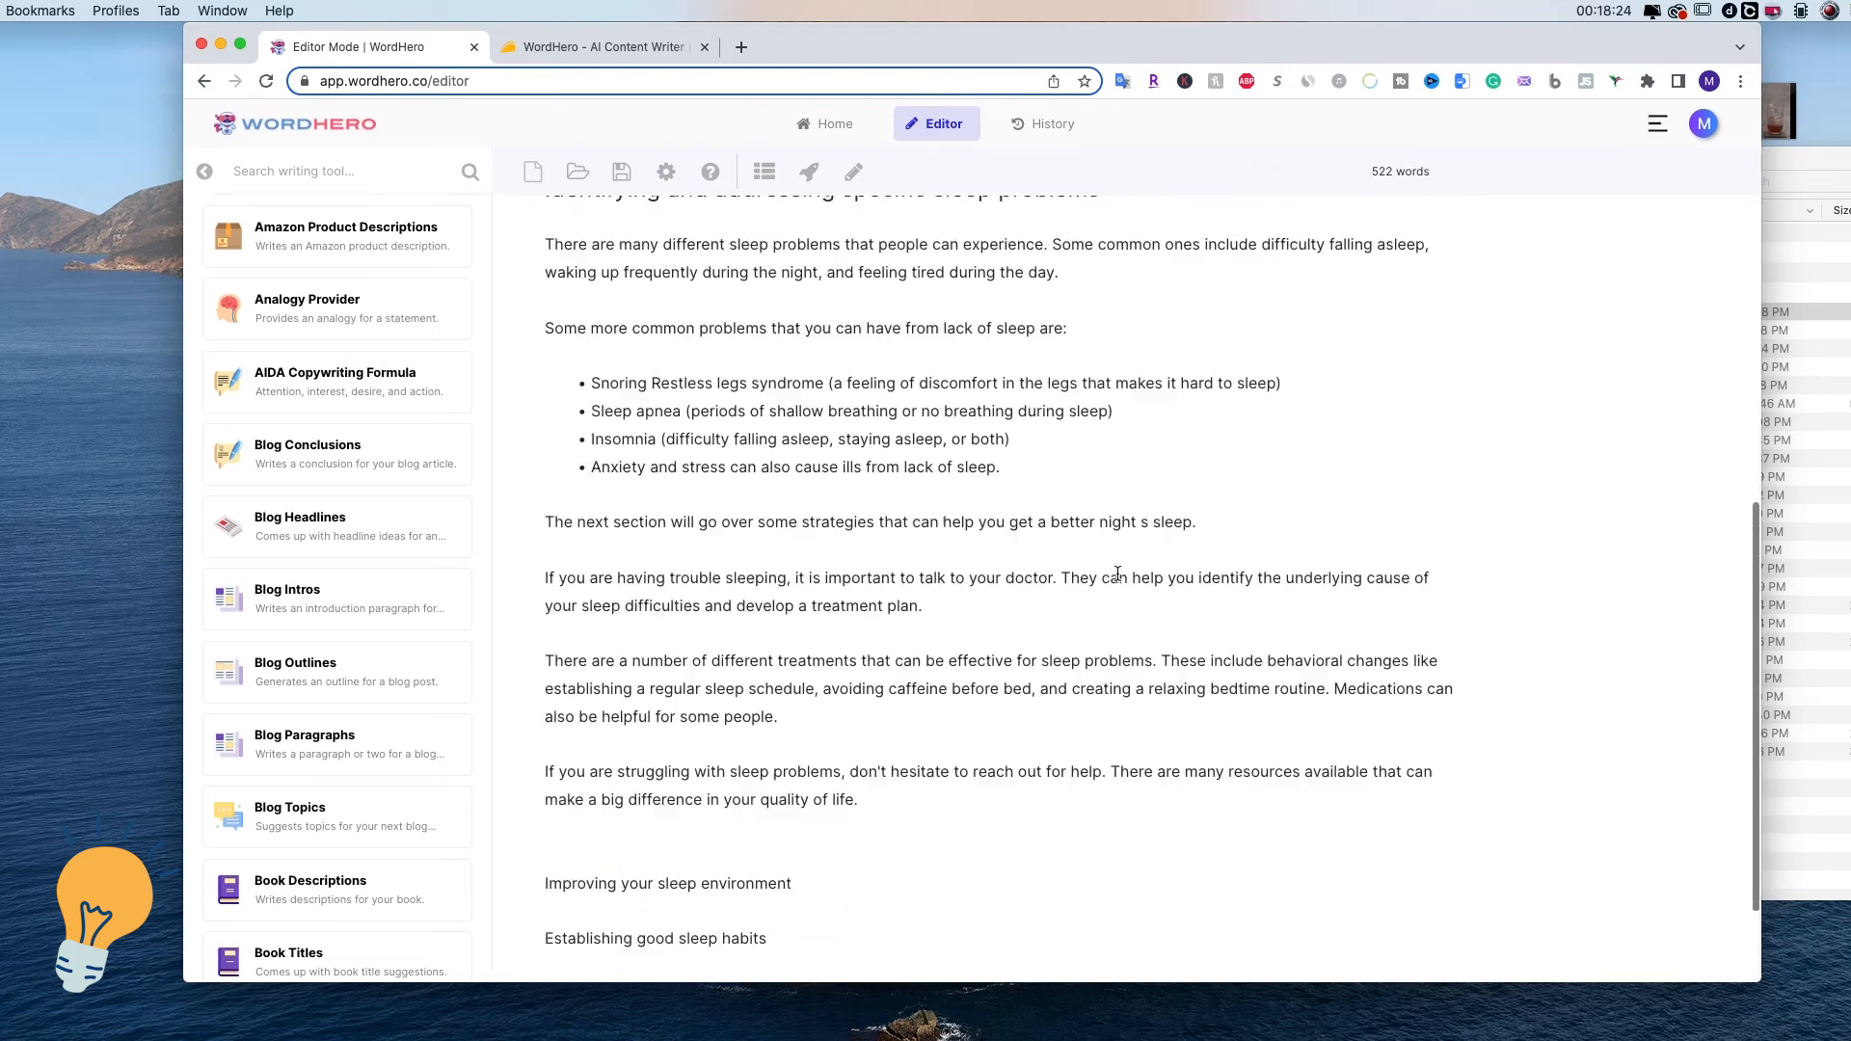
pyautogui.scroll(4, 1118, 572)
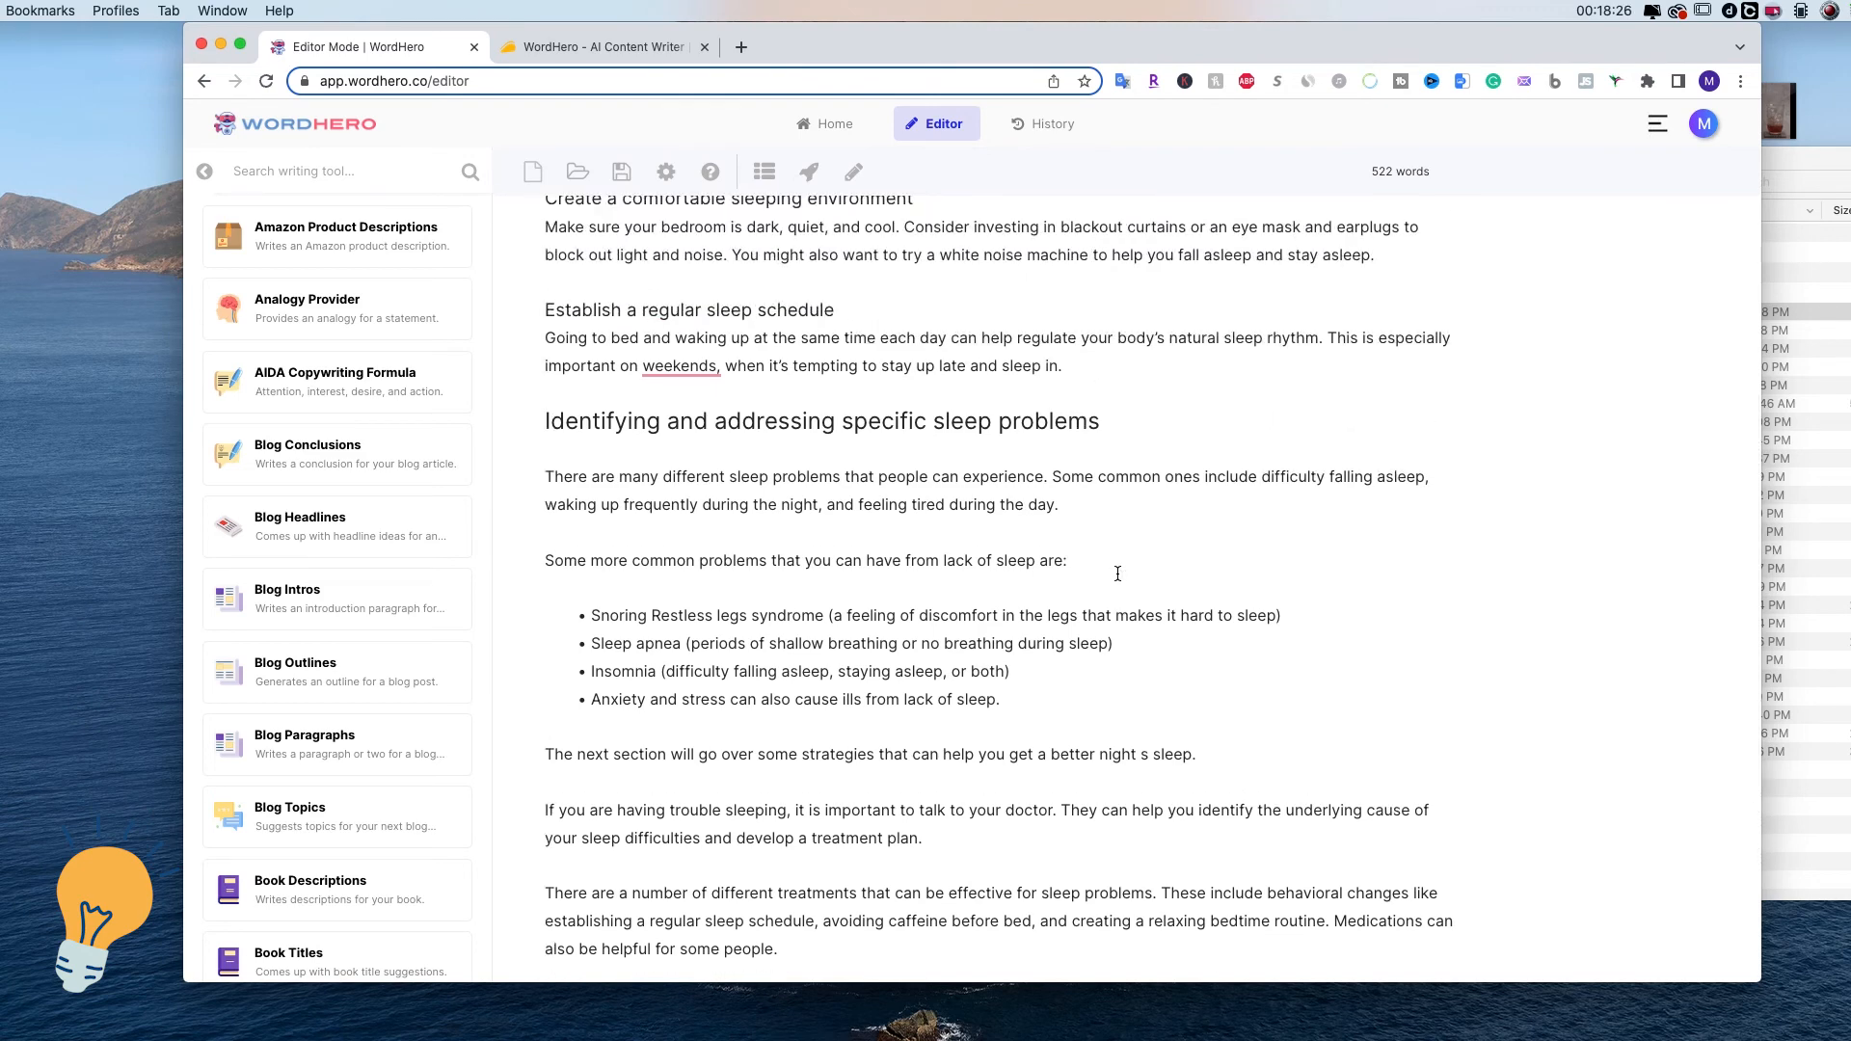
pyautogui.scroll(10, 1117, 573)
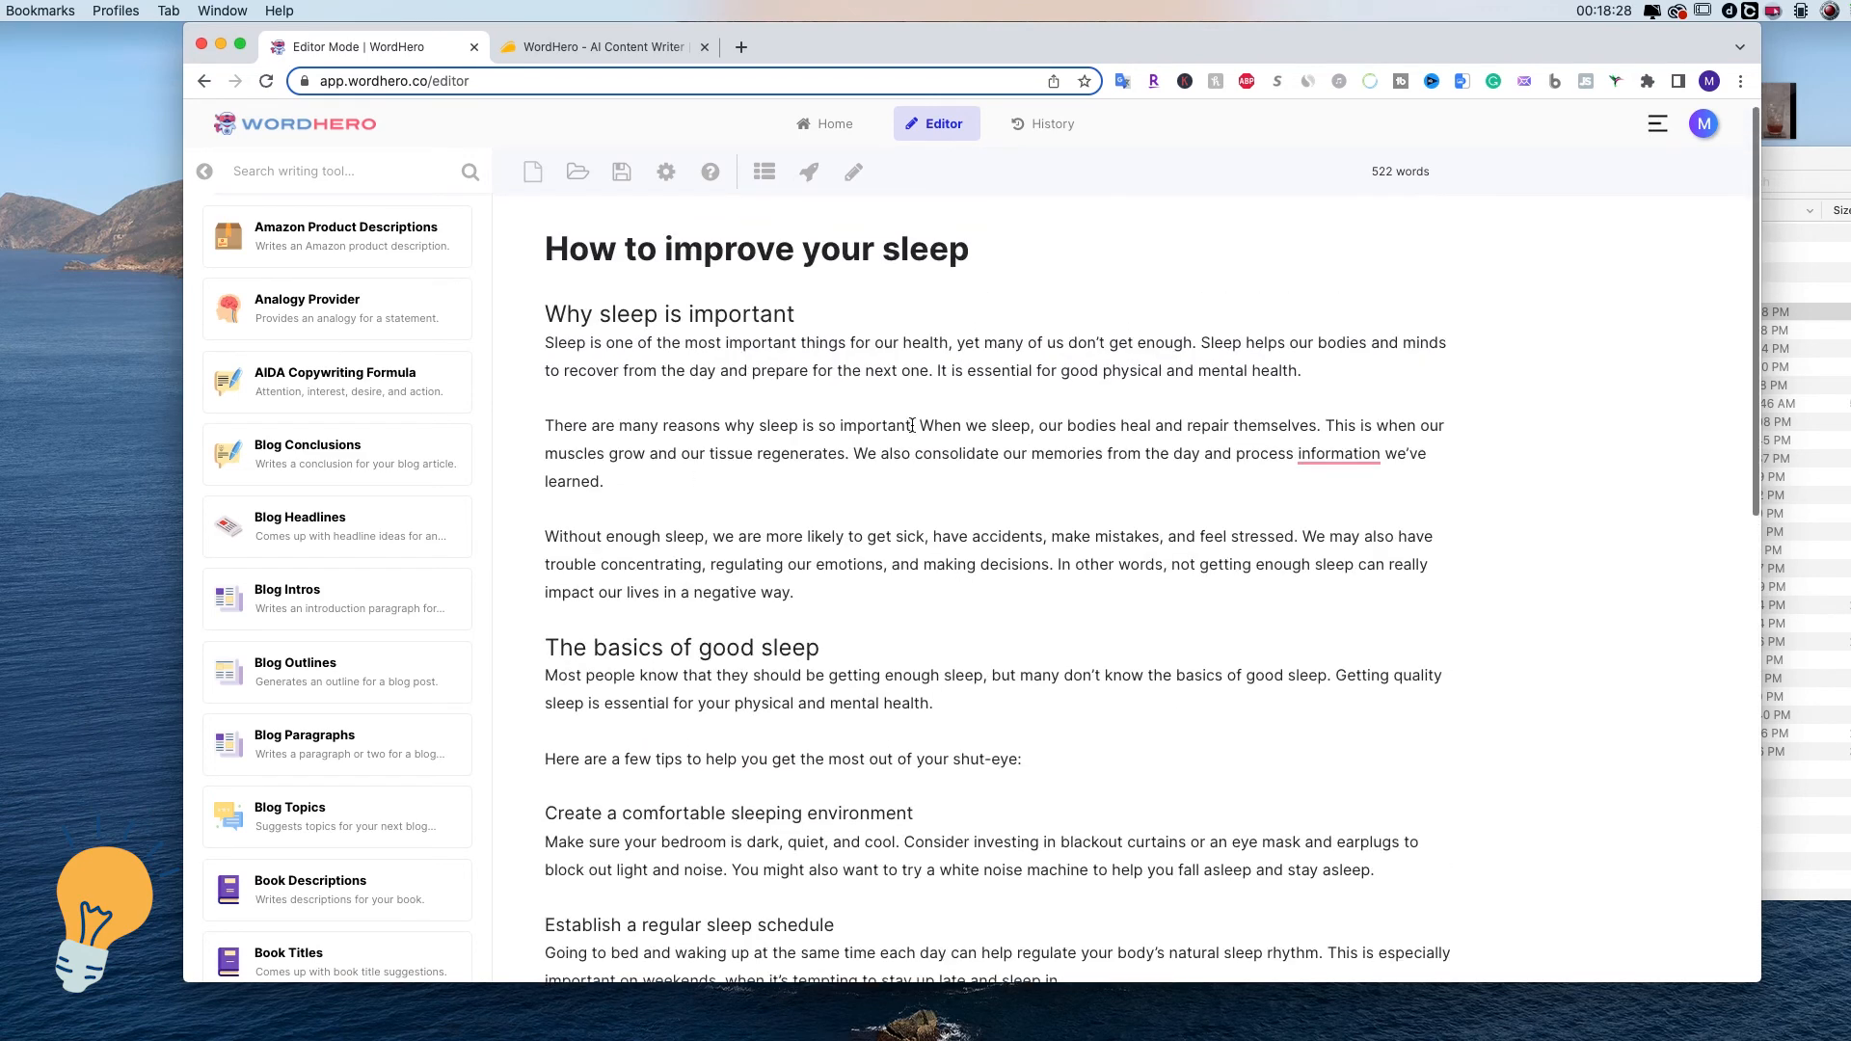
pyautogui.scroll(-10, 979, 566)
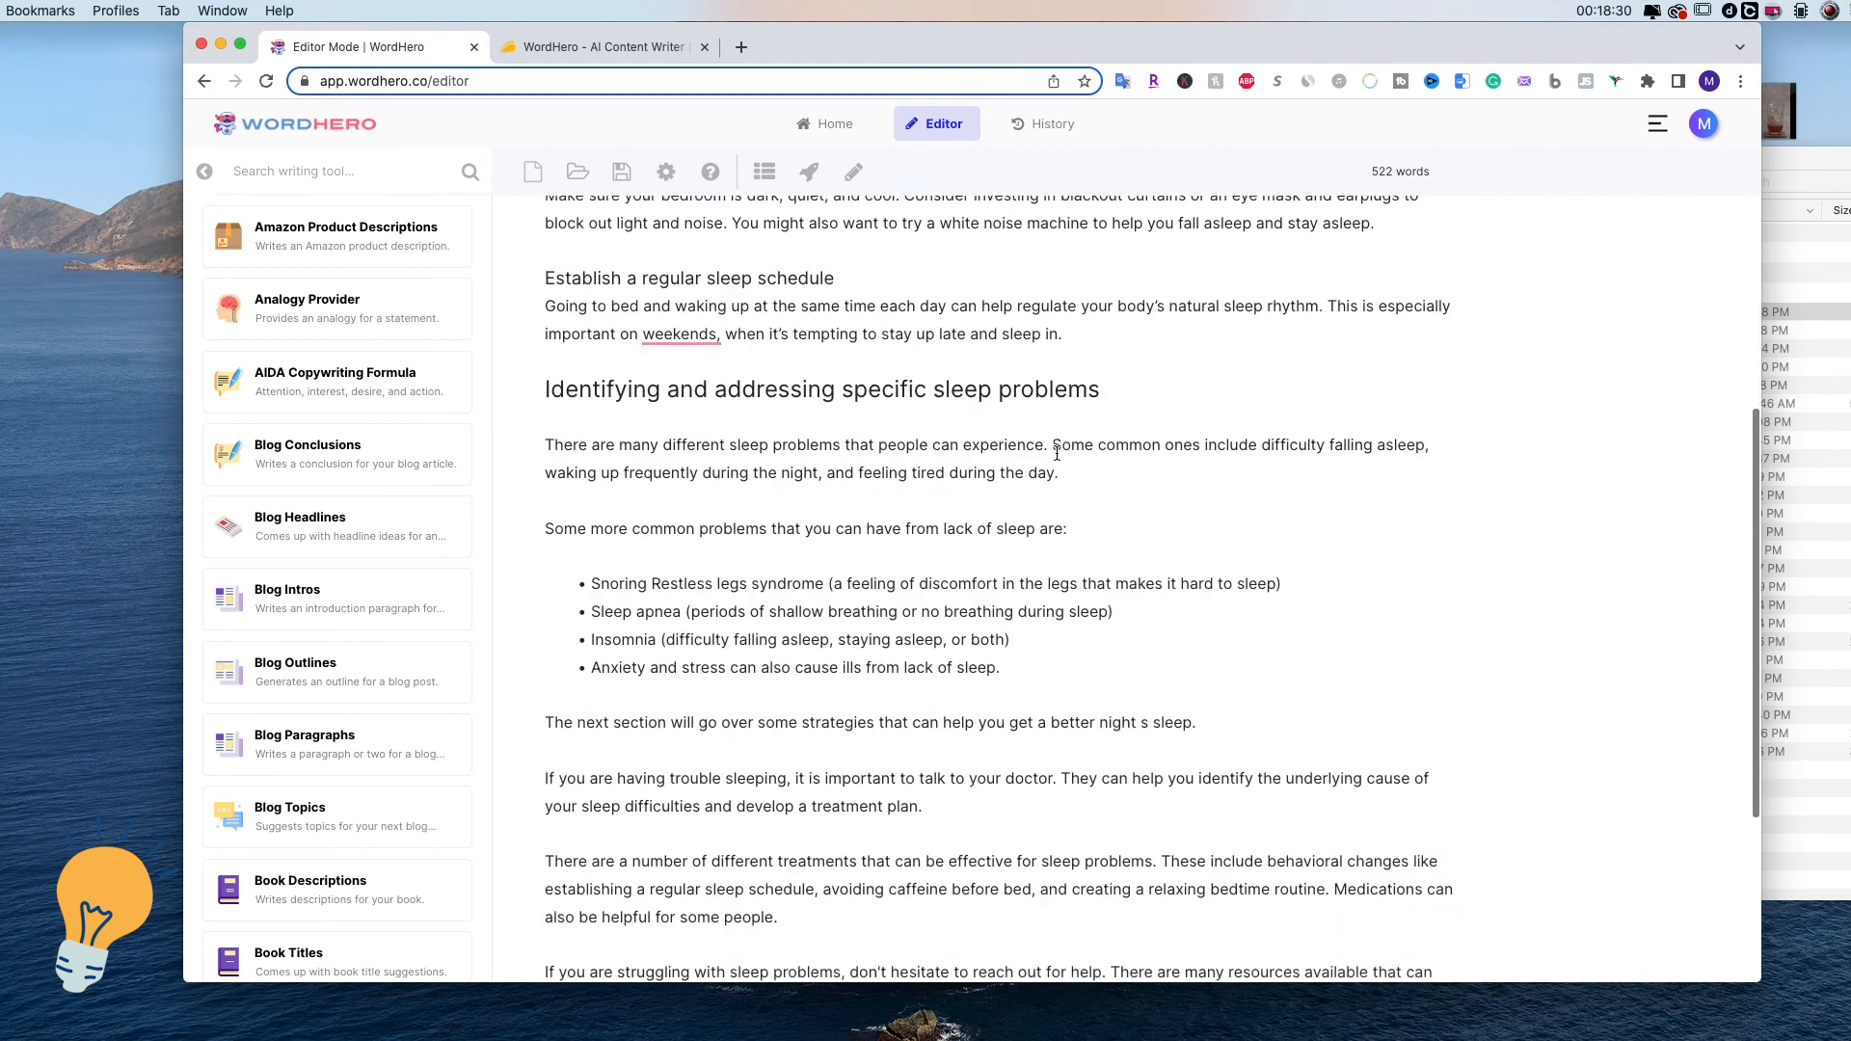
pyautogui.scroll(-3, 1056, 453)
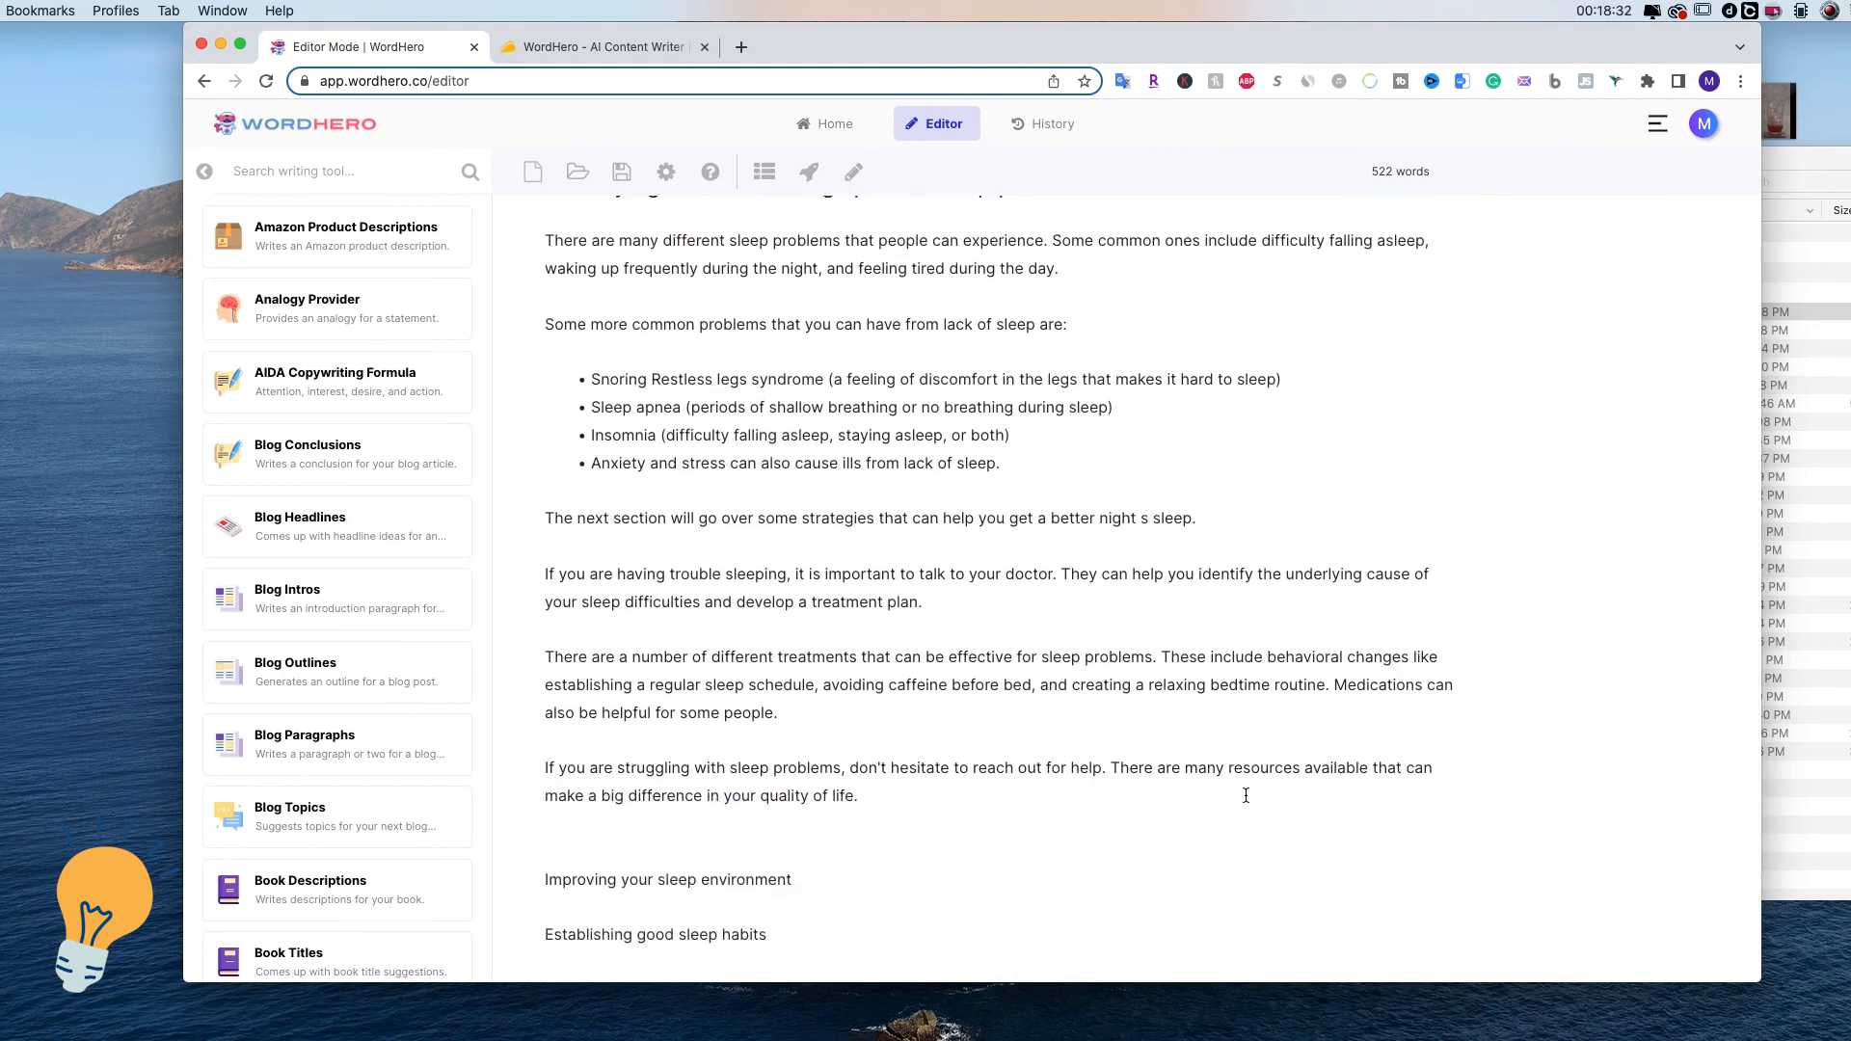
pyautogui.scroll(4, 1195, 771)
pyautogui.scroll(-3, 1108, 627)
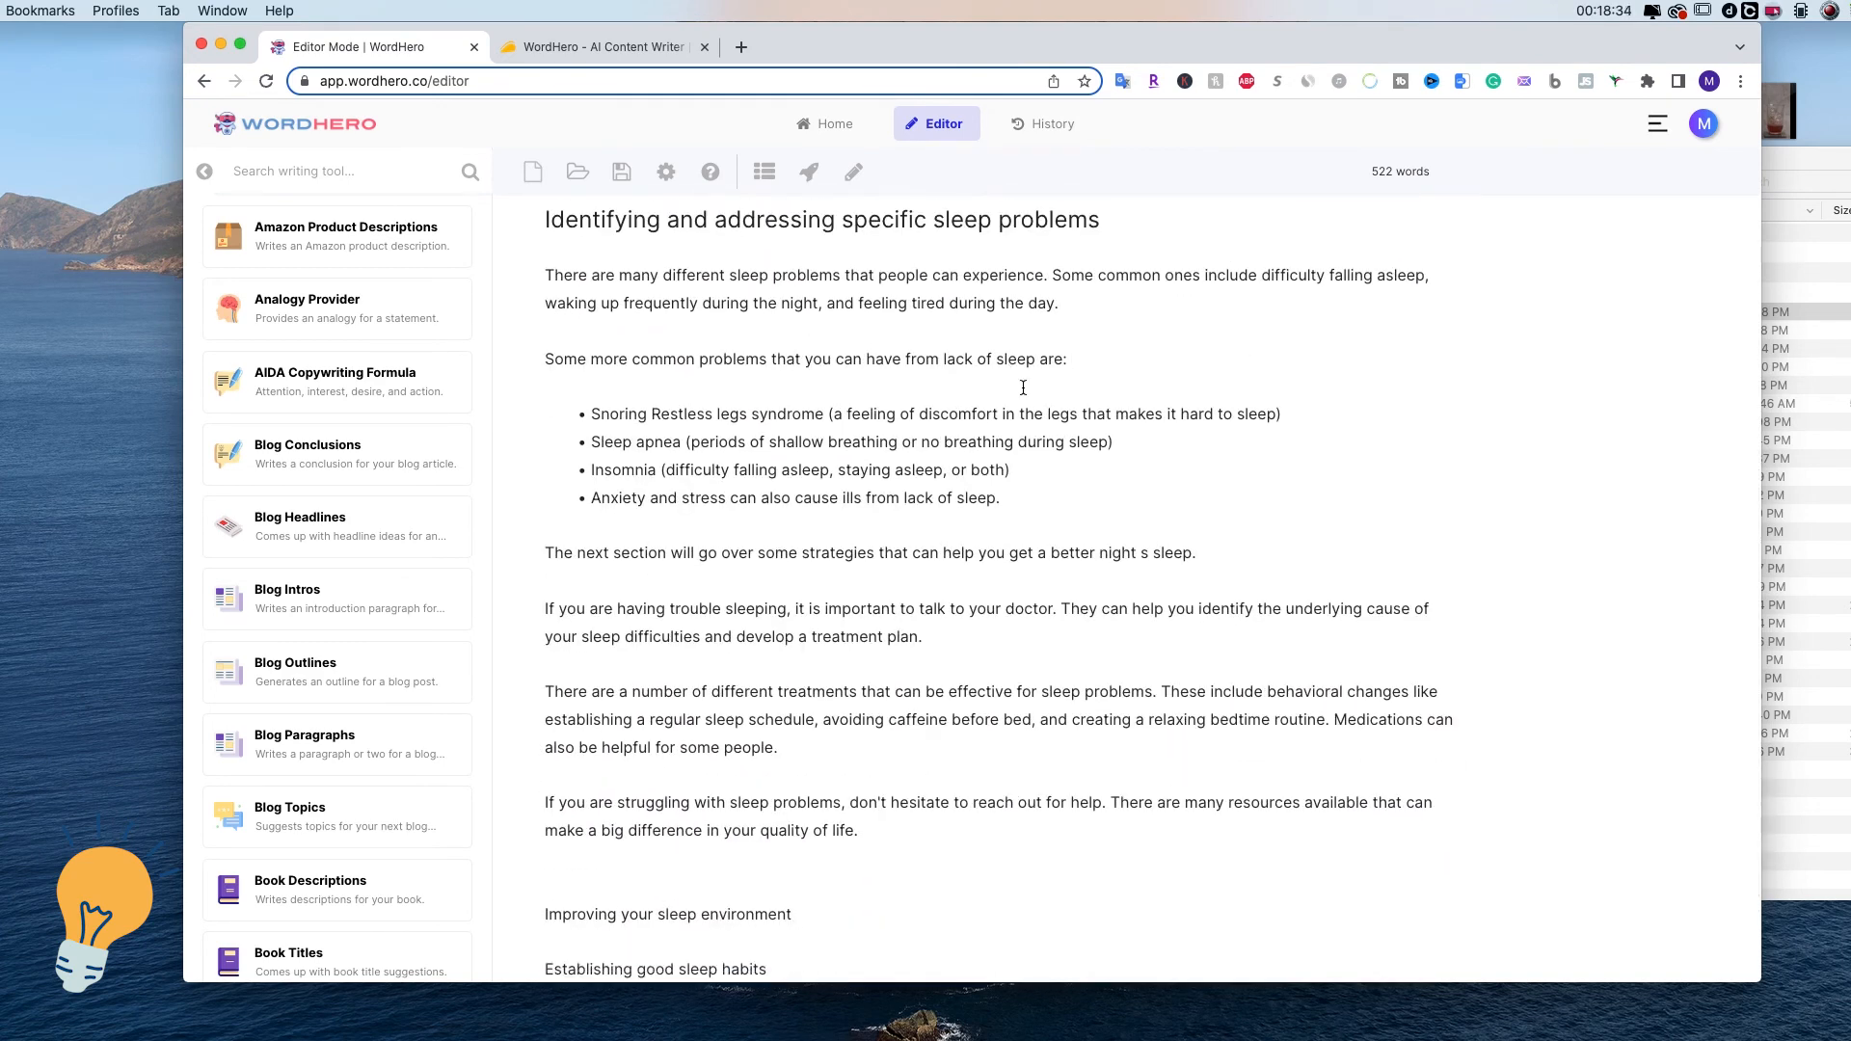
pyautogui.moveTo(1369, 171); pyautogui.dragTo(1432, 166)
pyautogui.scroll(-3, 965, 655)
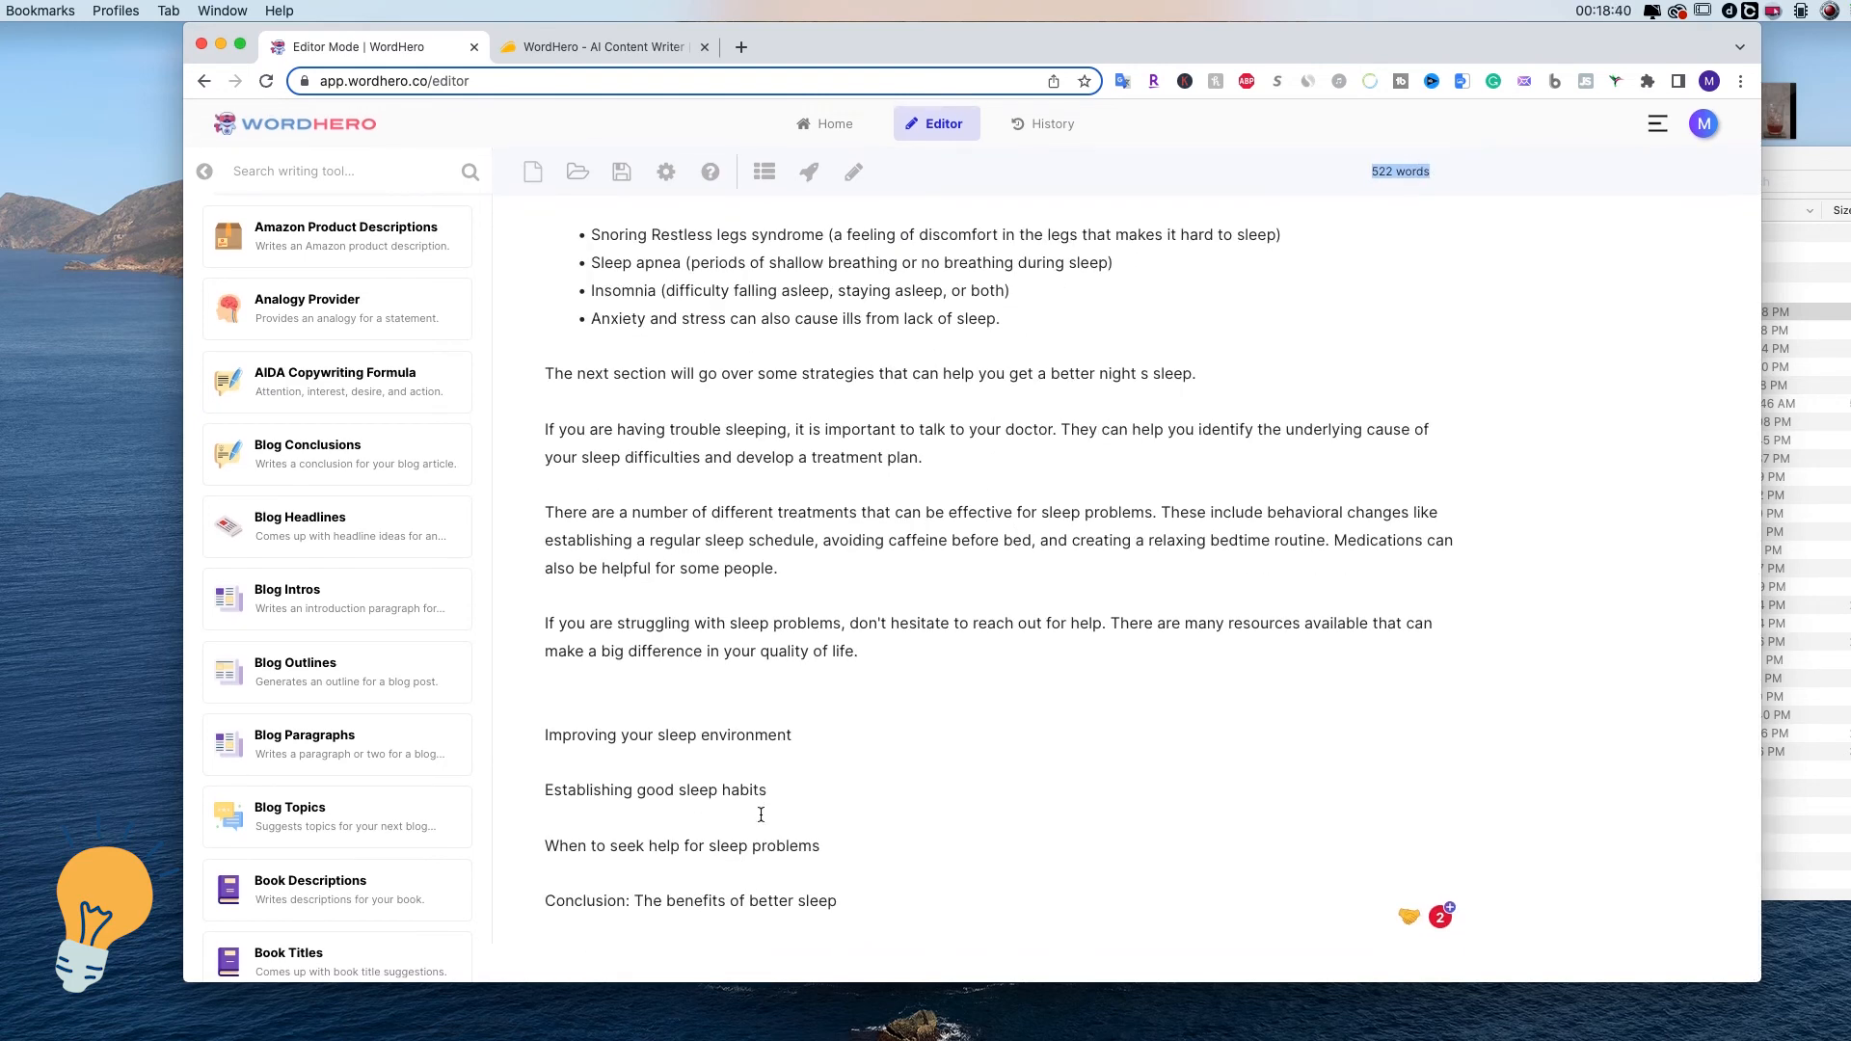
# Reread the article from its title, focusing on the introduction and list lead-in under "Identifying and addressing specific sleep problems".
pyautogui.scroll(15, 897, 894)
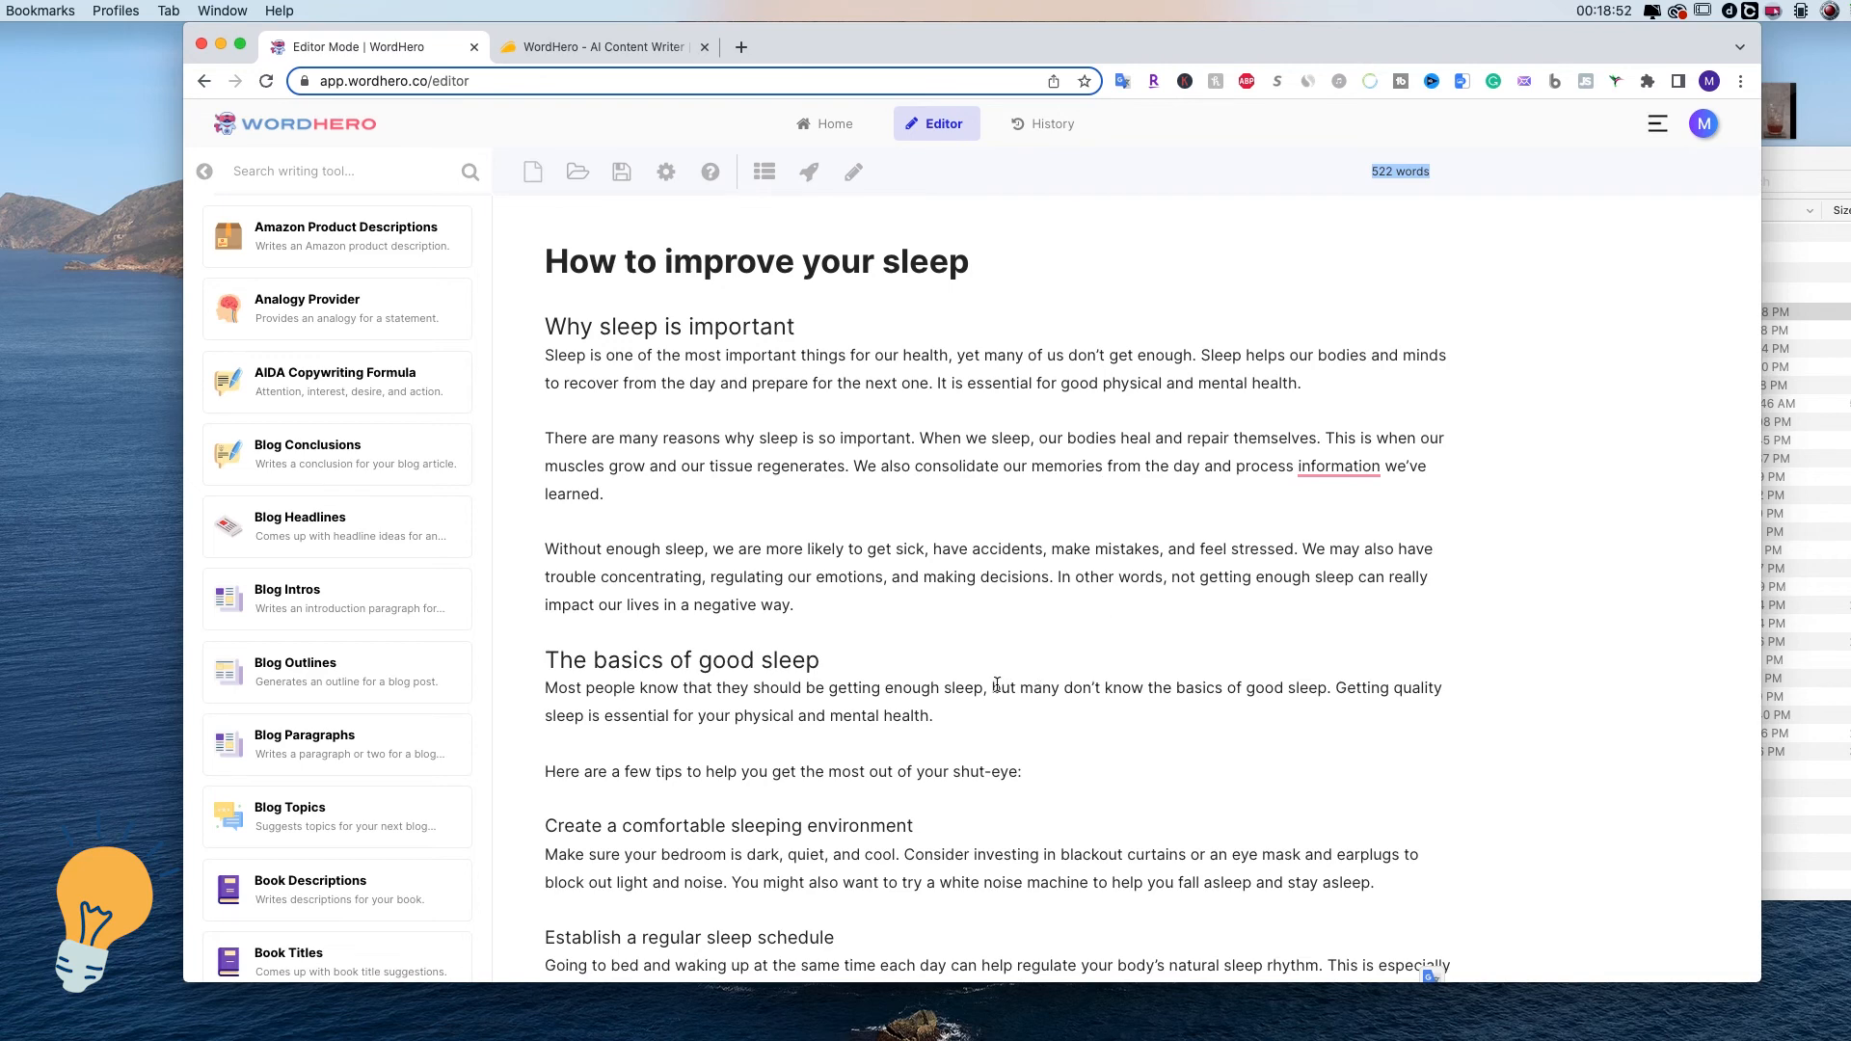
pyautogui.scroll(-1, 983, 686)
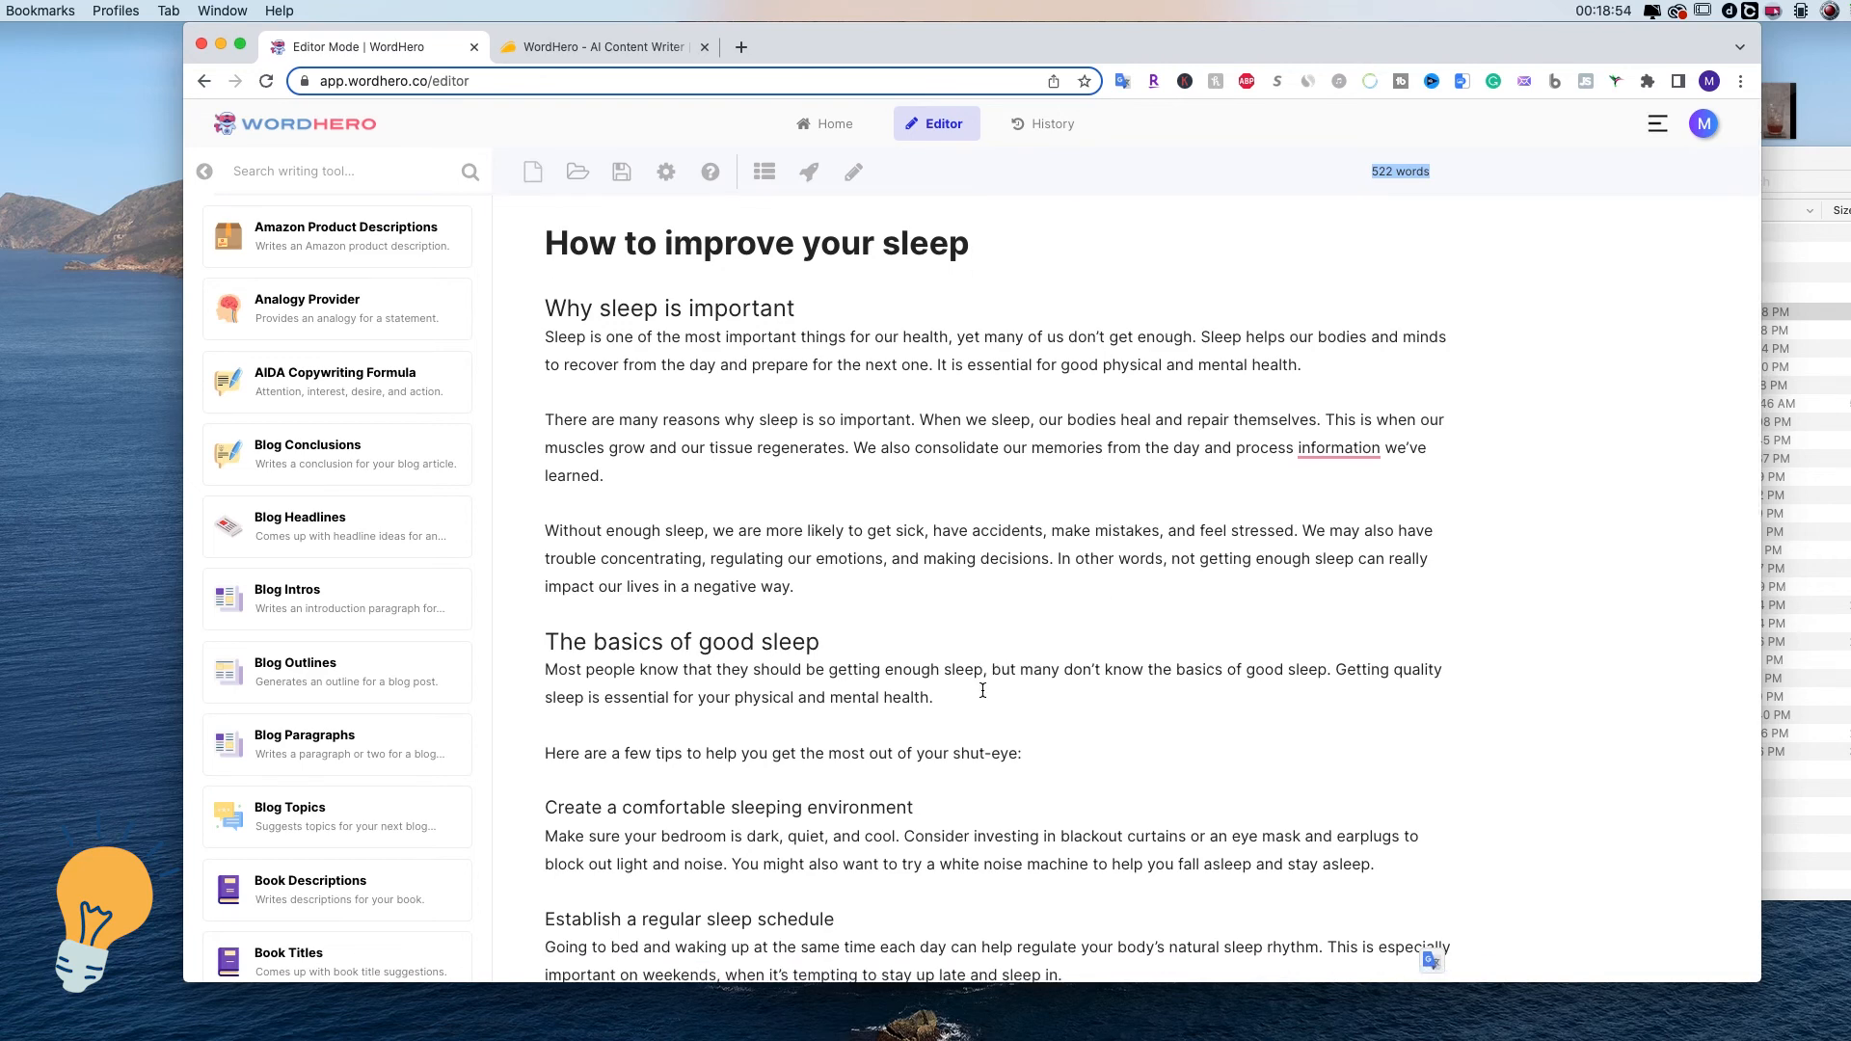
pyautogui.scroll(-5, 975, 692)
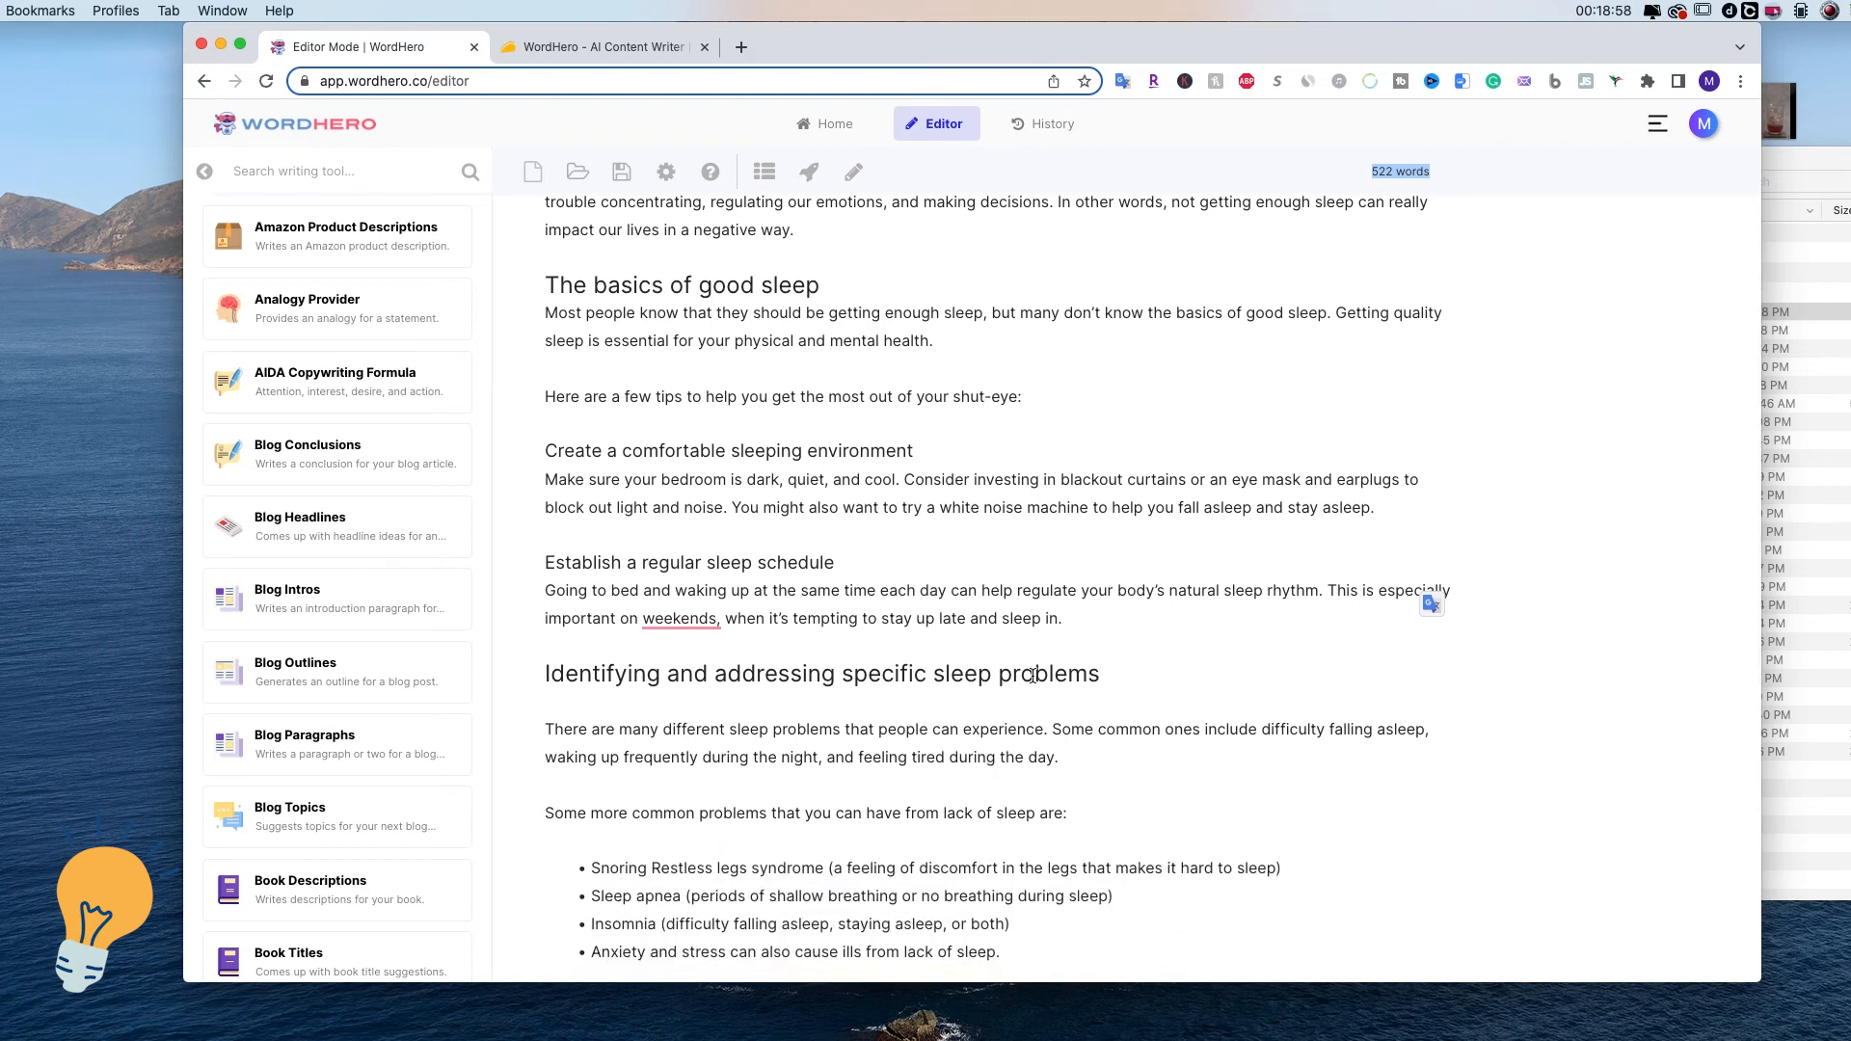
pyautogui.scroll(-3, 1033, 675)
pyautogui.scroll(-1, 1032, 675)
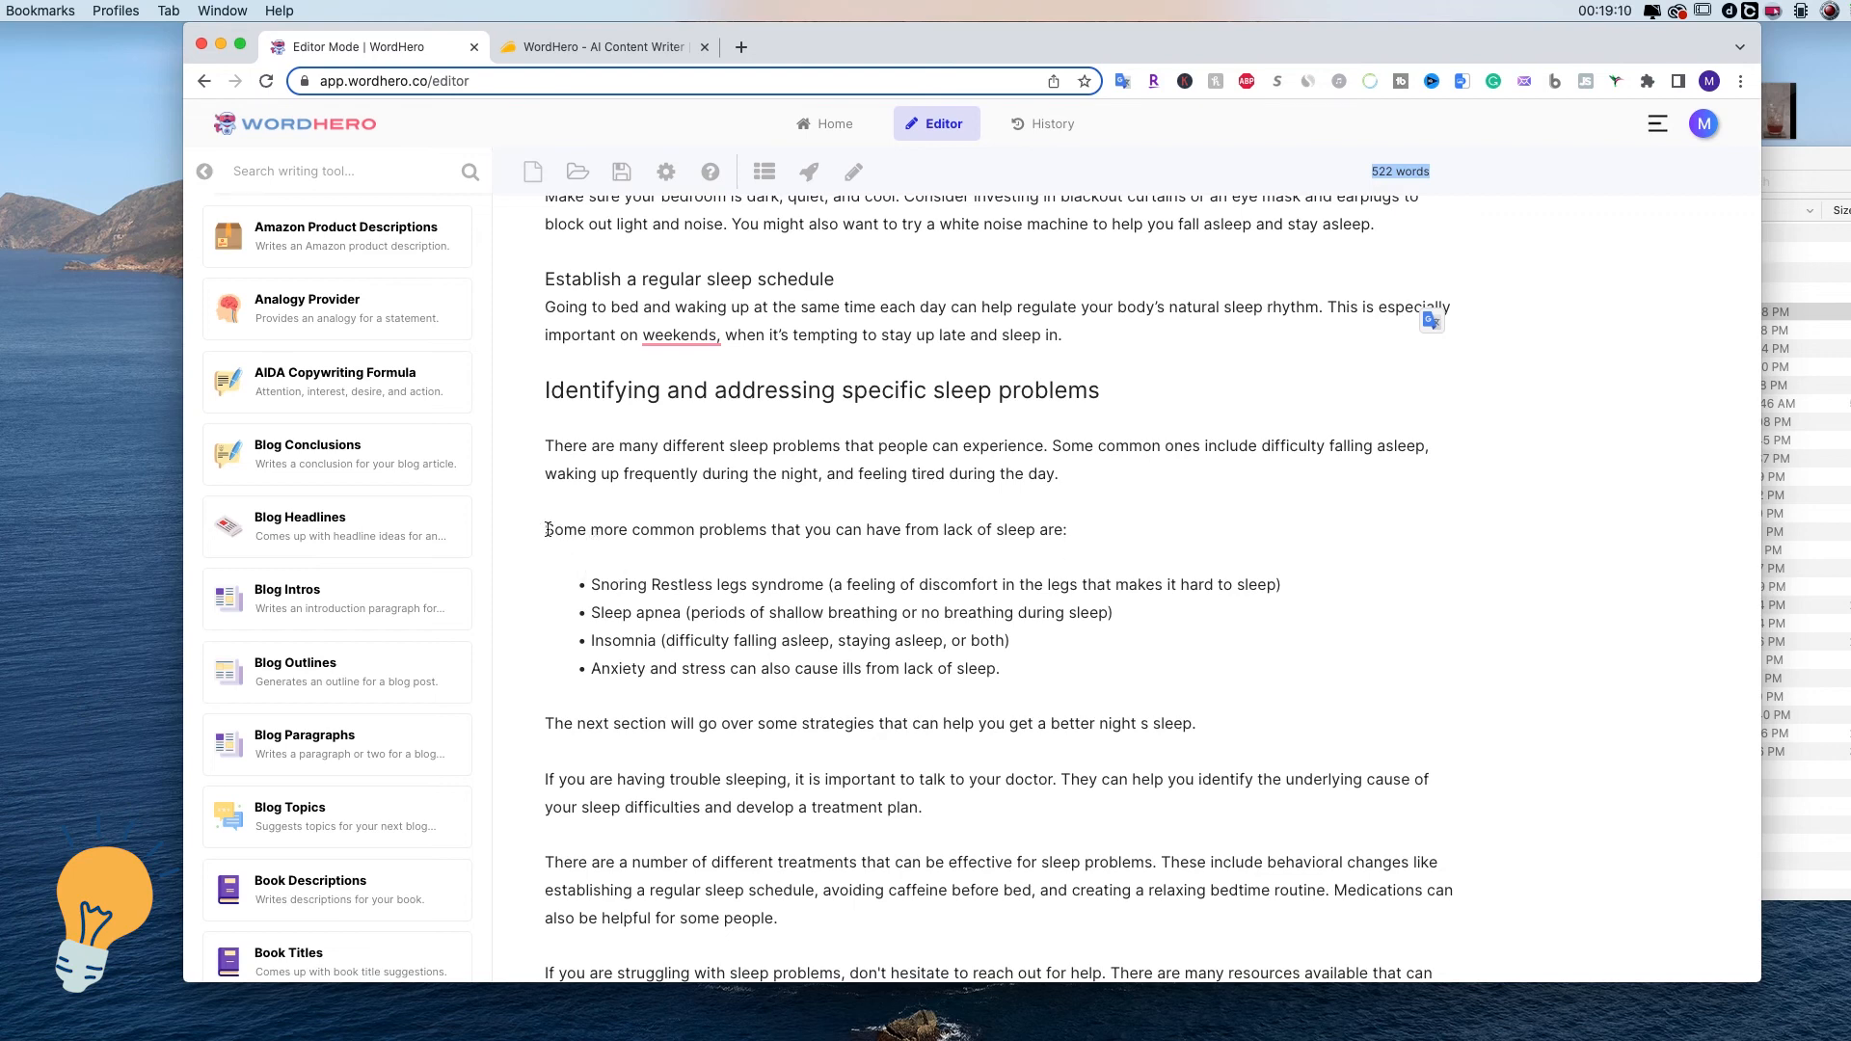
pyautogui.moveTo(545, 445); pyautogui.dragTo(1062, 475)
pyautogui.click(908, 543)
pyautogui.moveTo(546, 529); pyautogui.dragTo(932, 529)
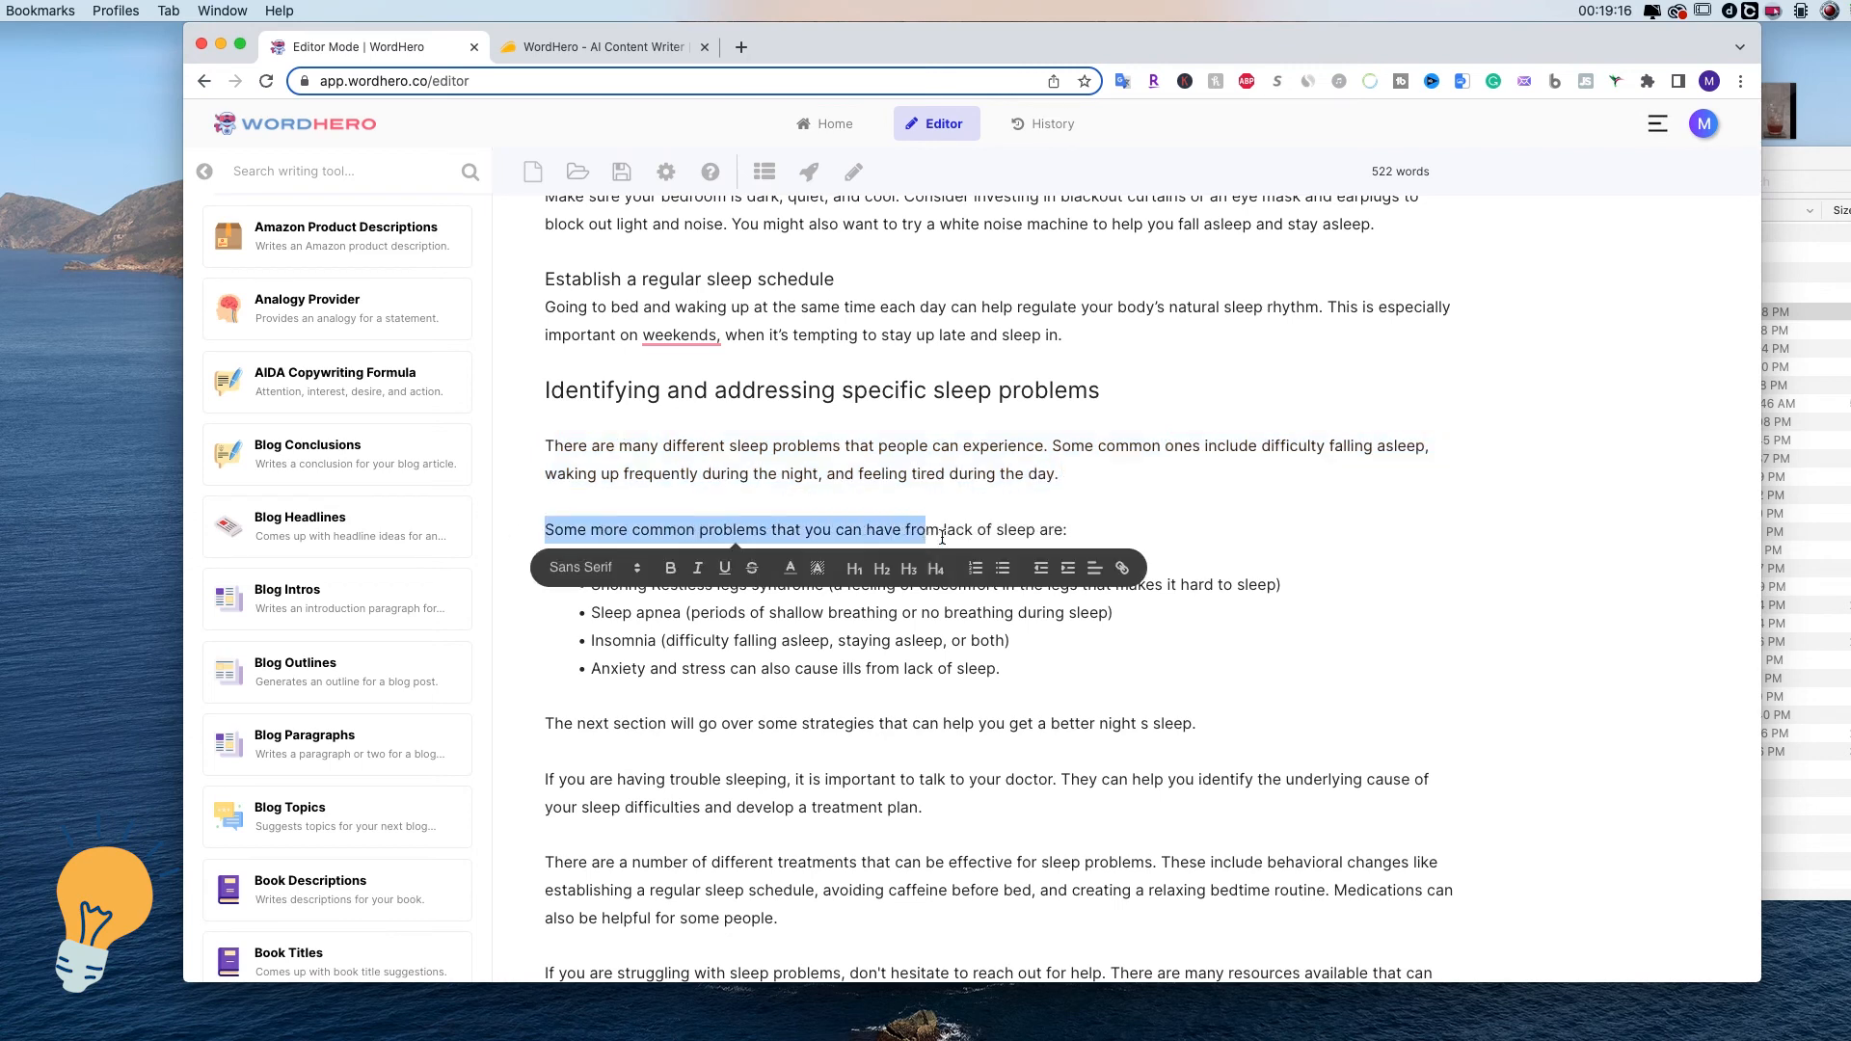
pyautogui.click(959, 529)
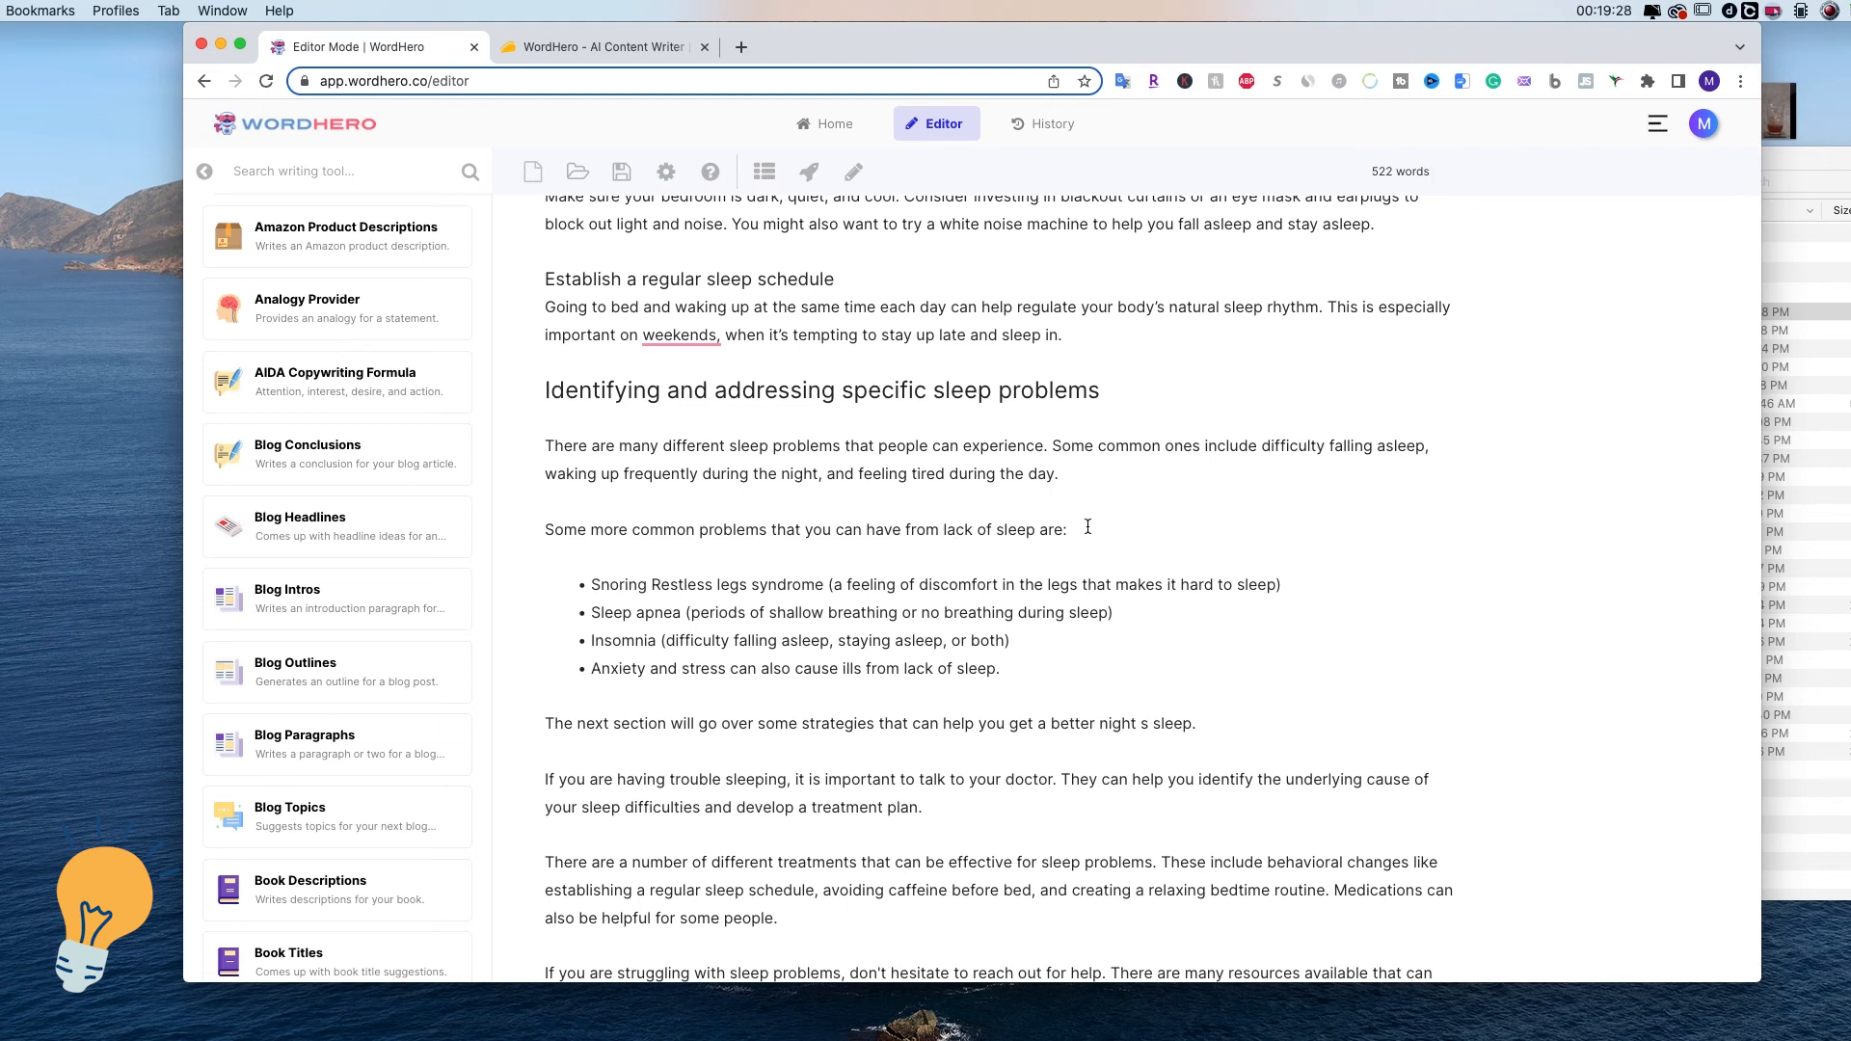
pyautogui.scroll(3, 676, 557)
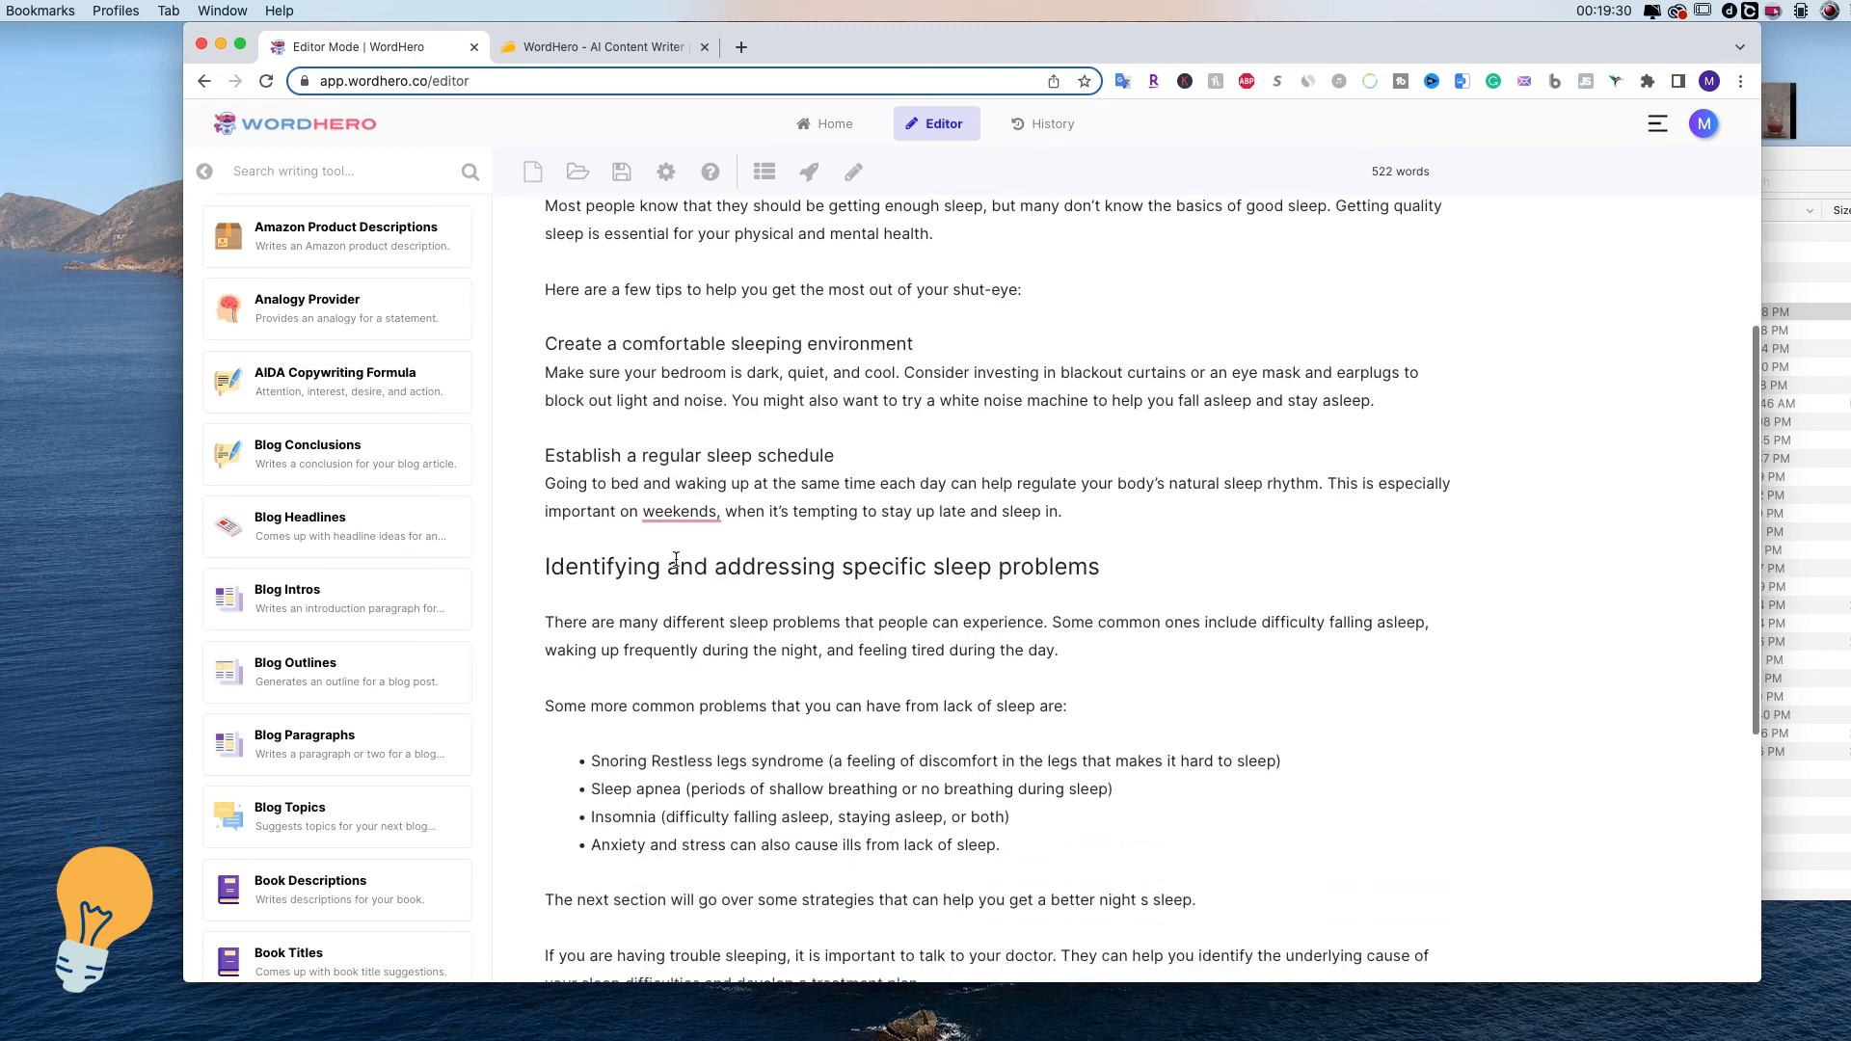
pyautogui.moveTo(541, 568); pyautogui.dragTo(1064, 597)
pyautogui.click(1062, 601)
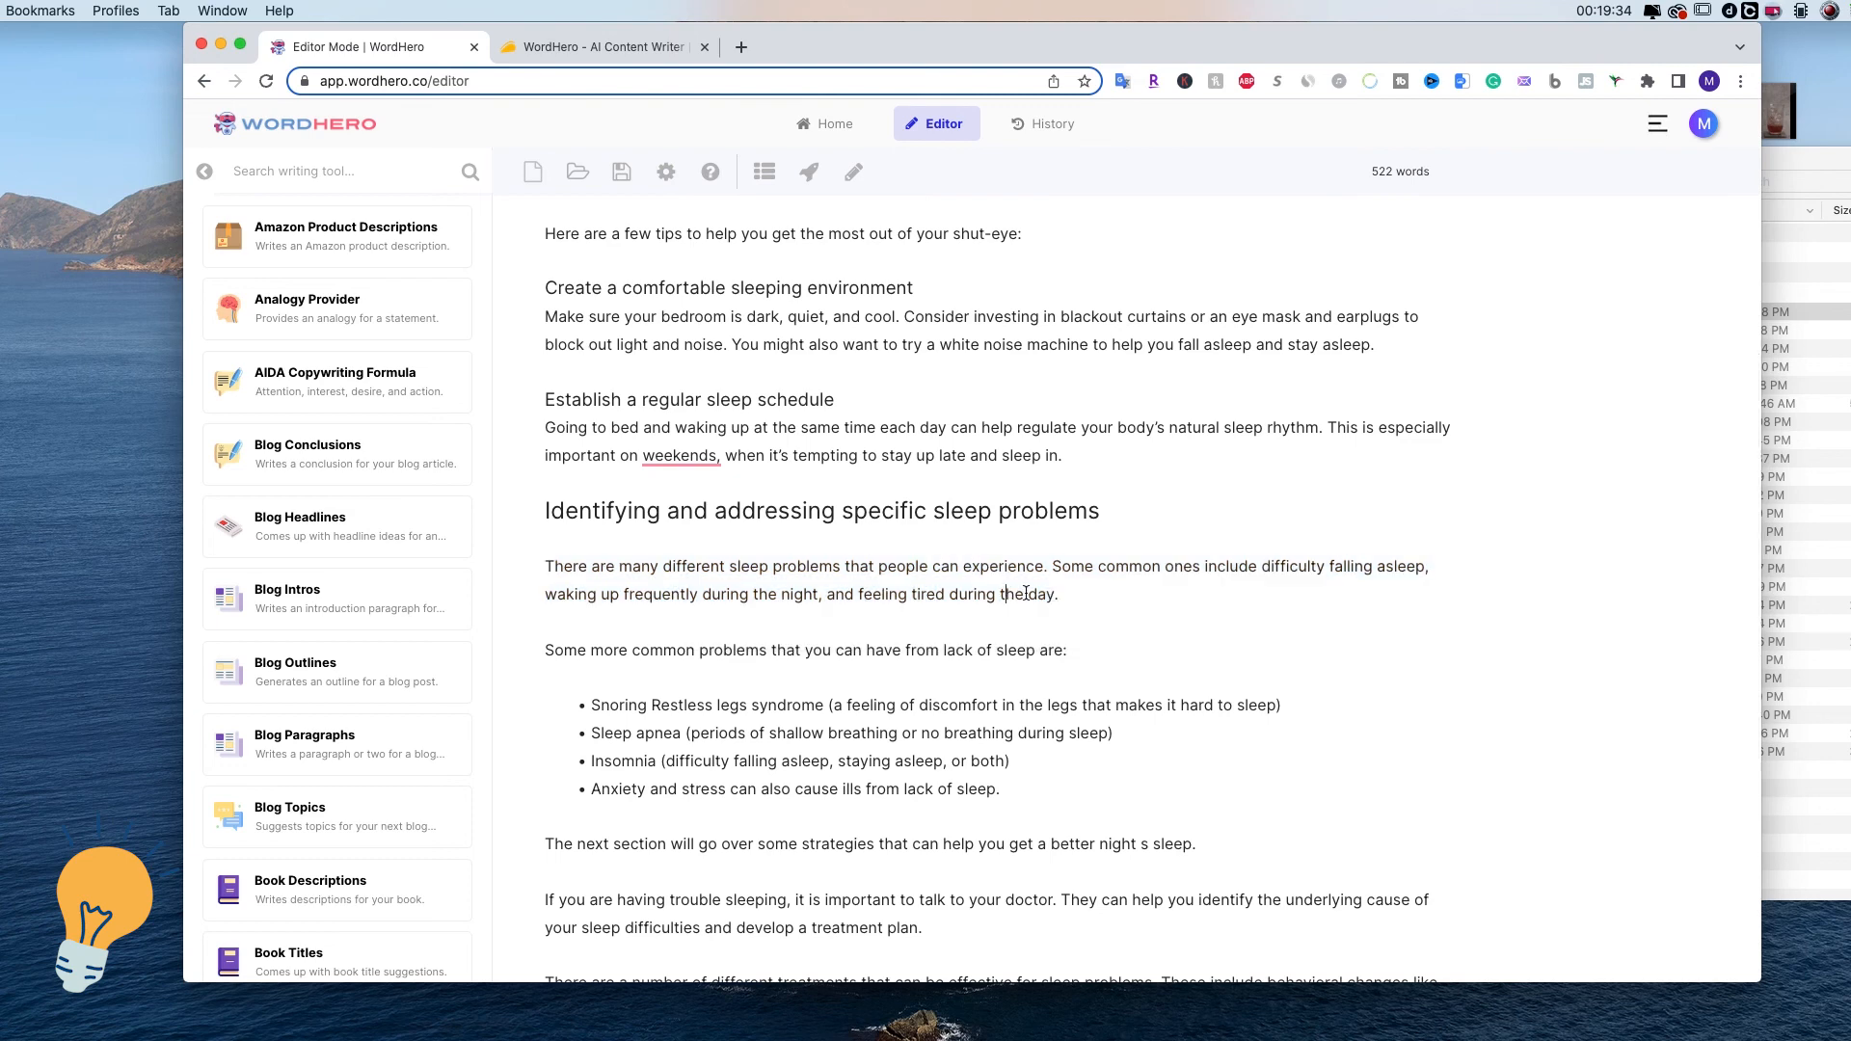
pyautogui.scroll(-4, 1065, 594)
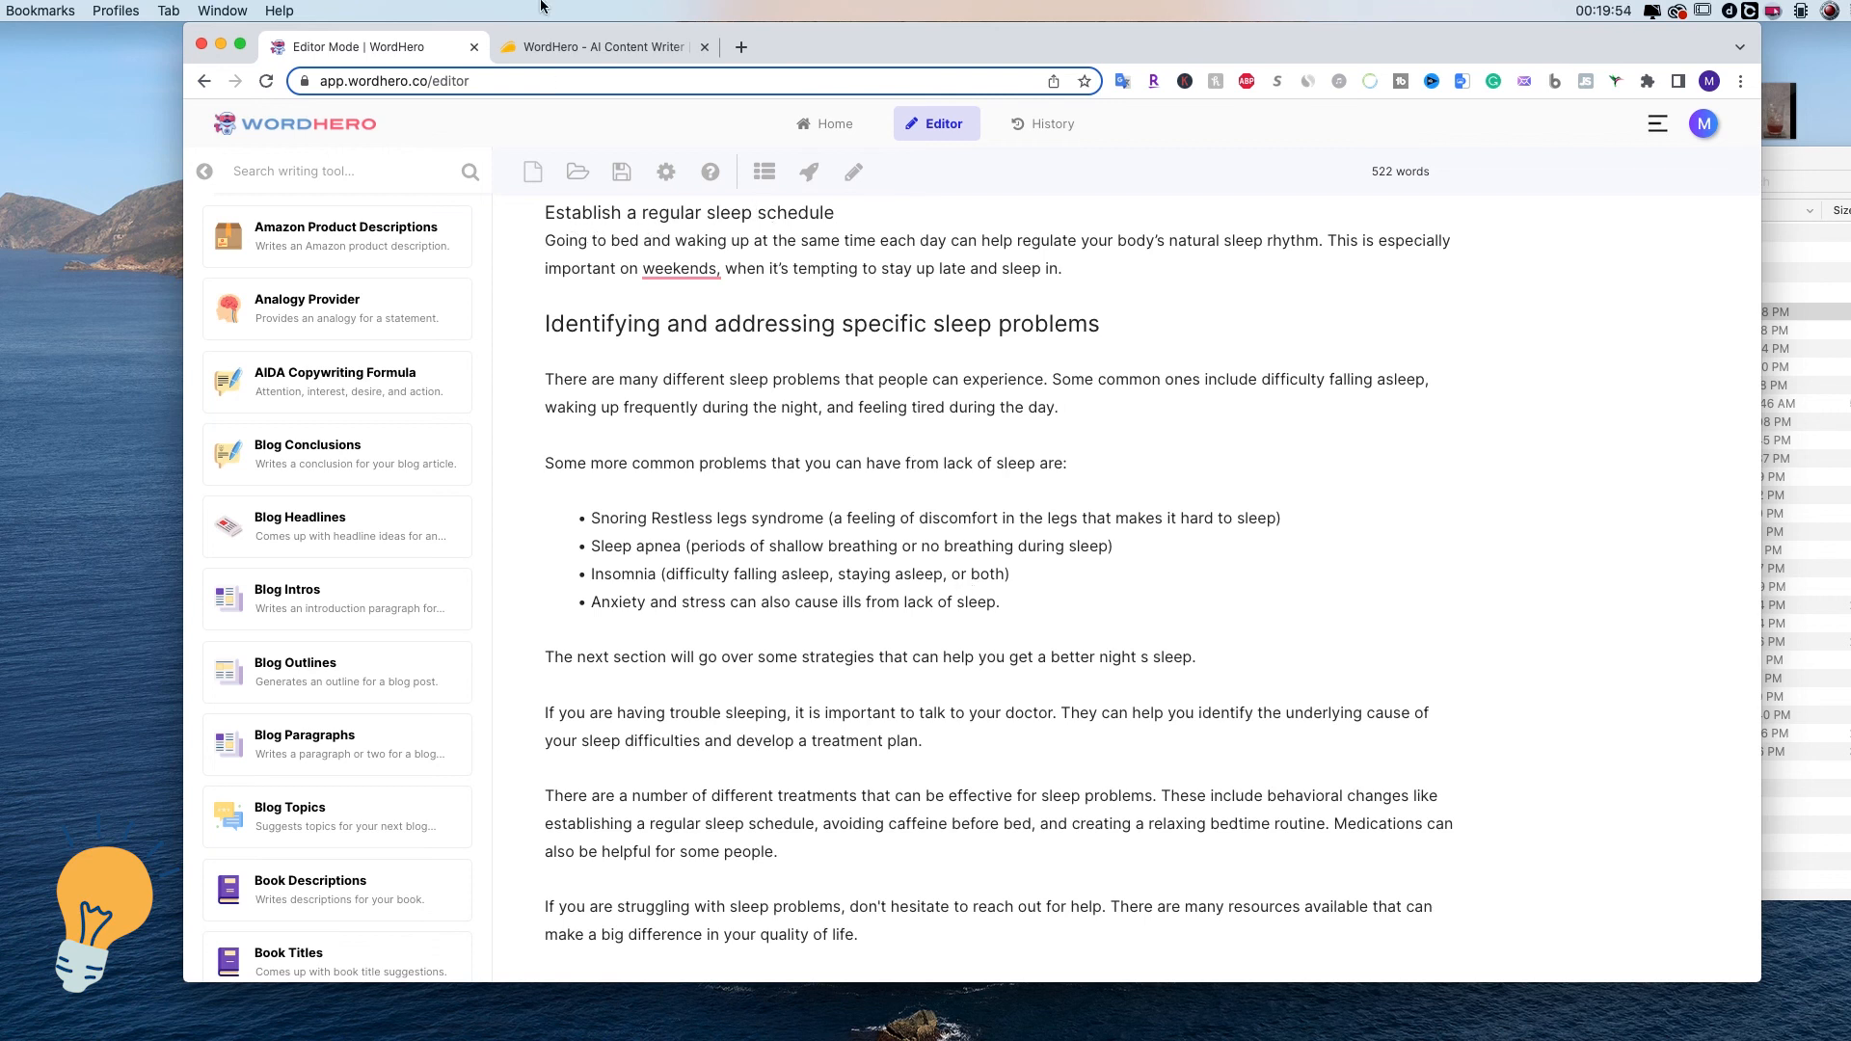
# Switch to the AppSumo page for WordHero and examine the money-back guarantee terms of the lifetime deal.
pyautogui.click(577, 48)
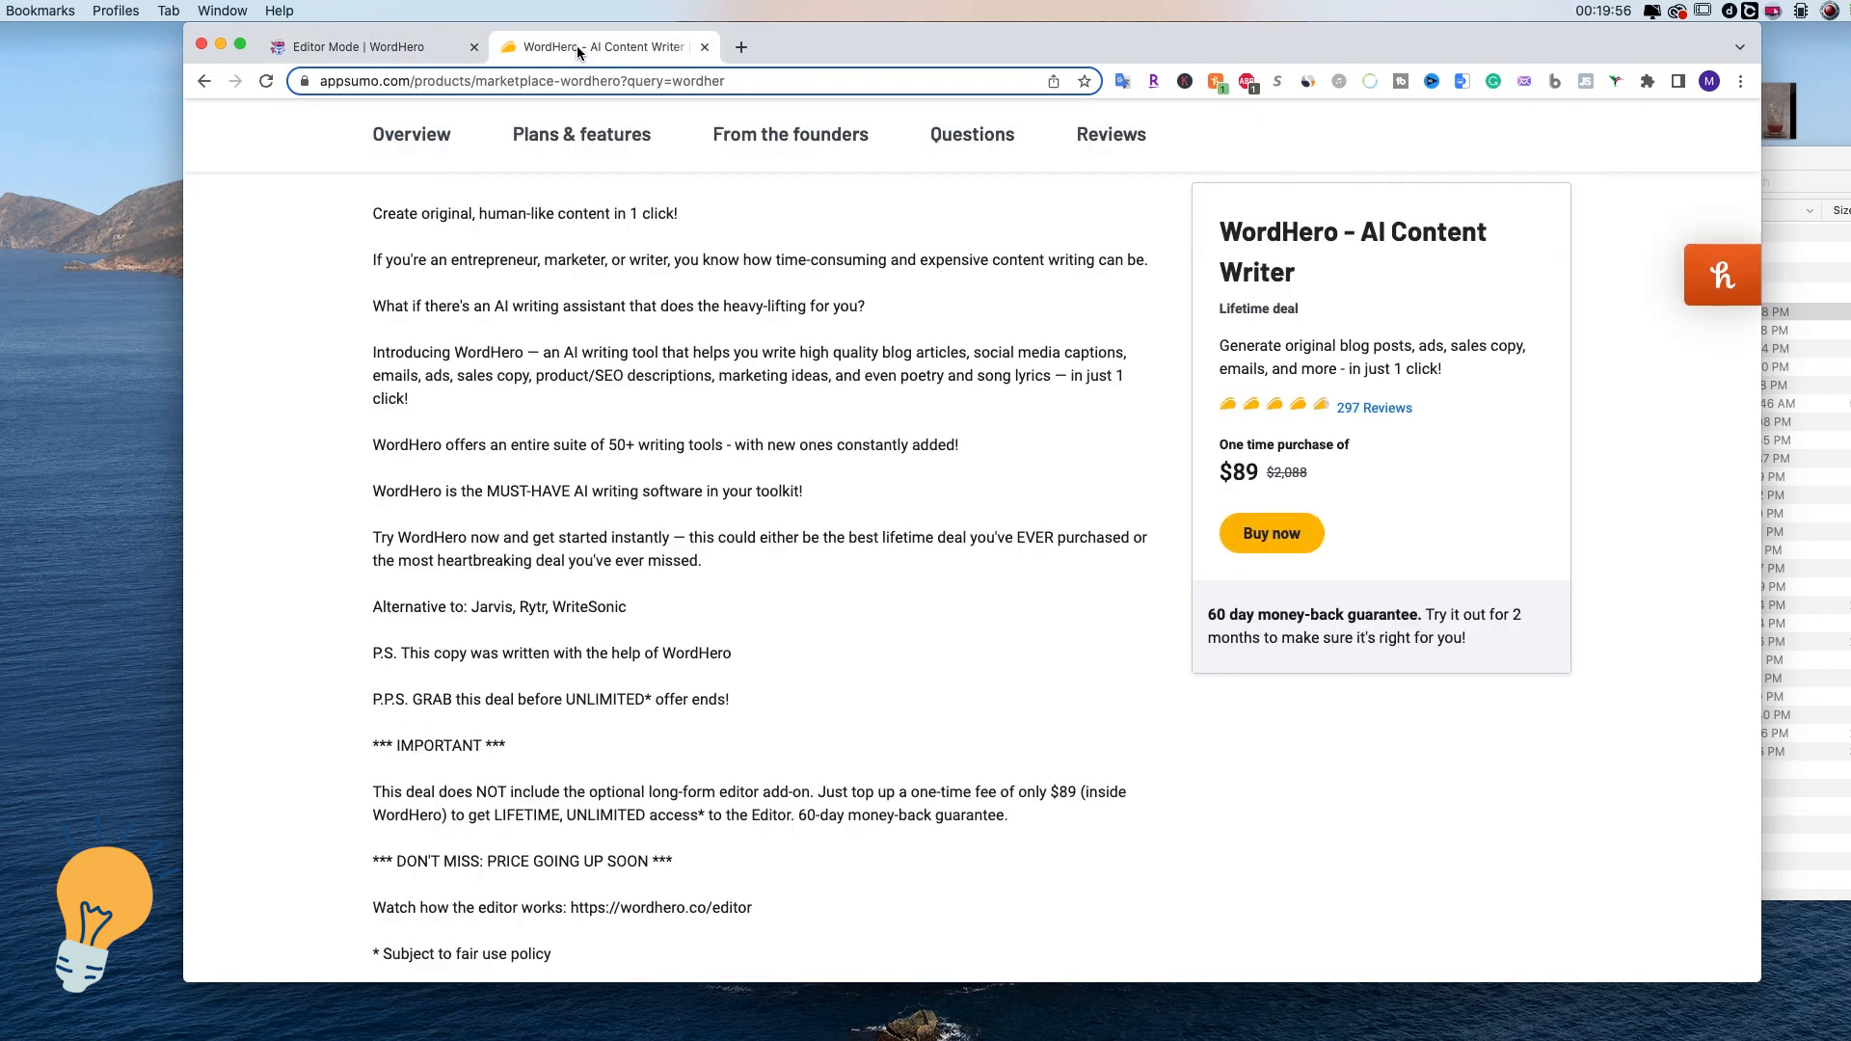
pyautogui.moveTo(1207, 614); pyautogui.dragTo(1413, 611)
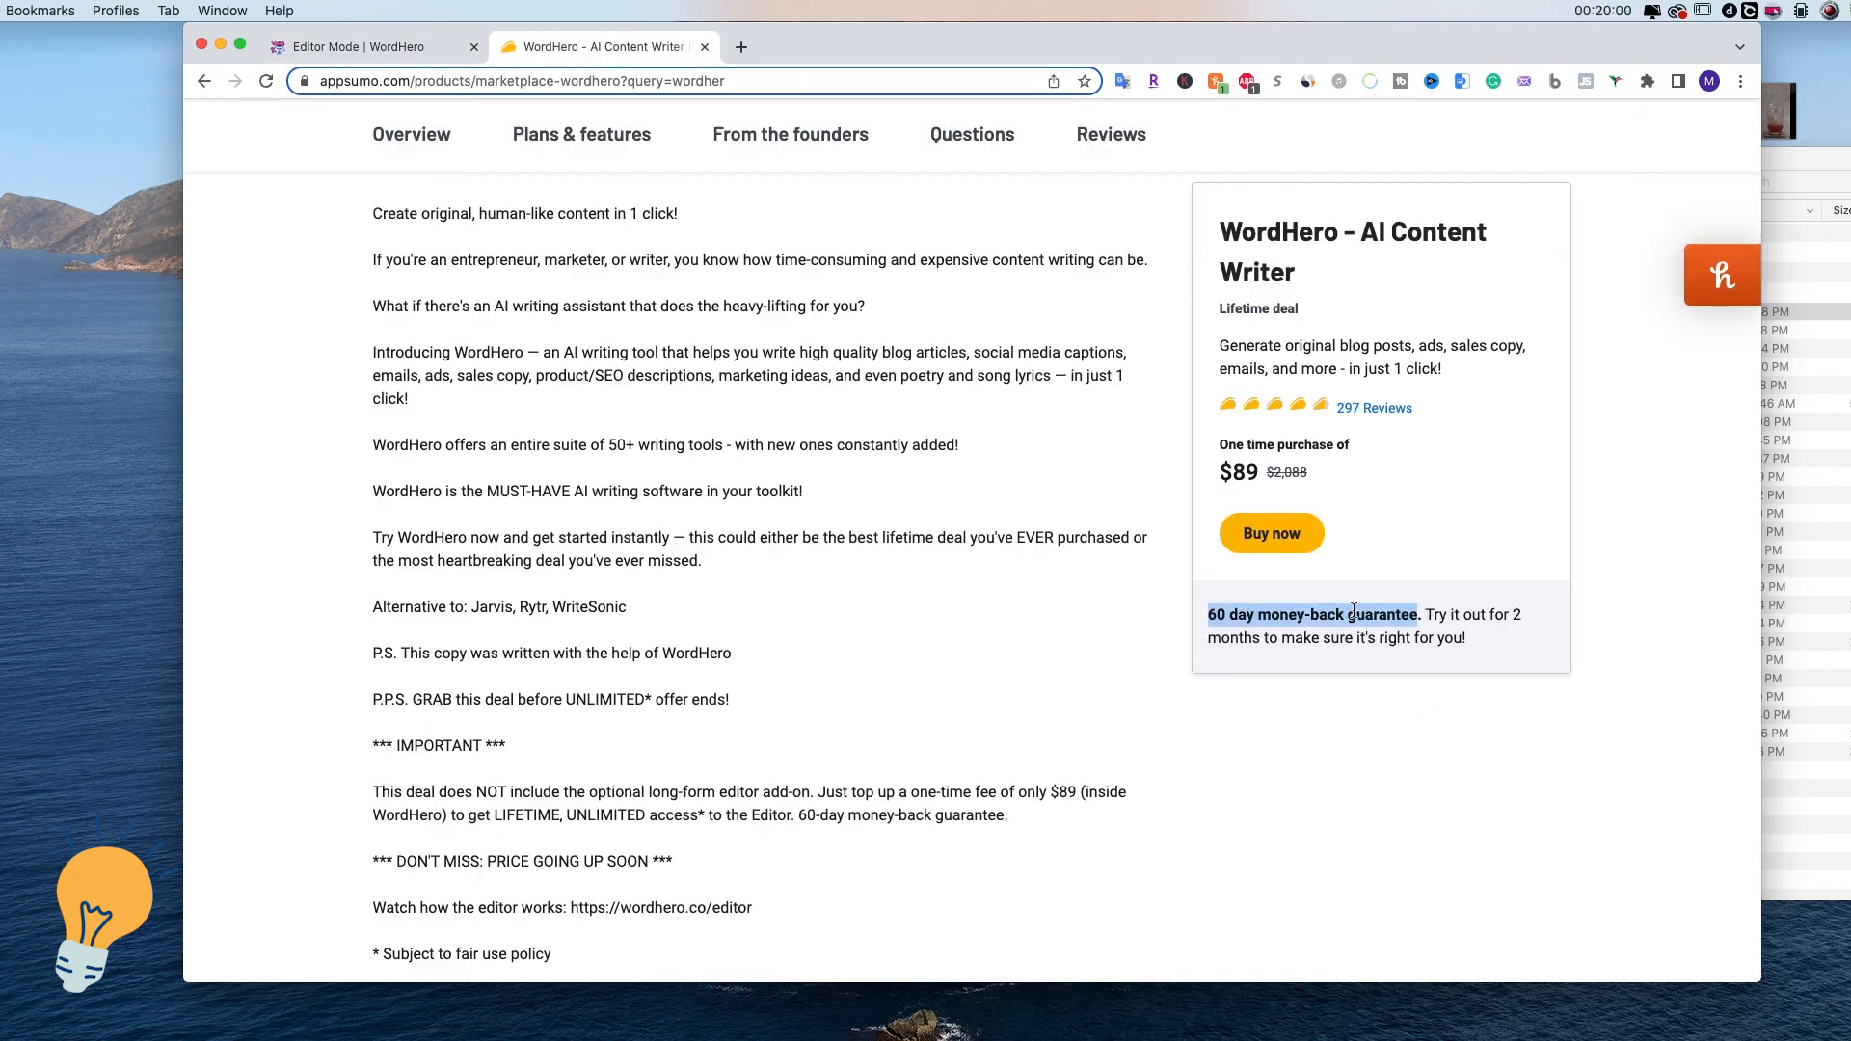
pyautogui.scroll(3, 985, 540)
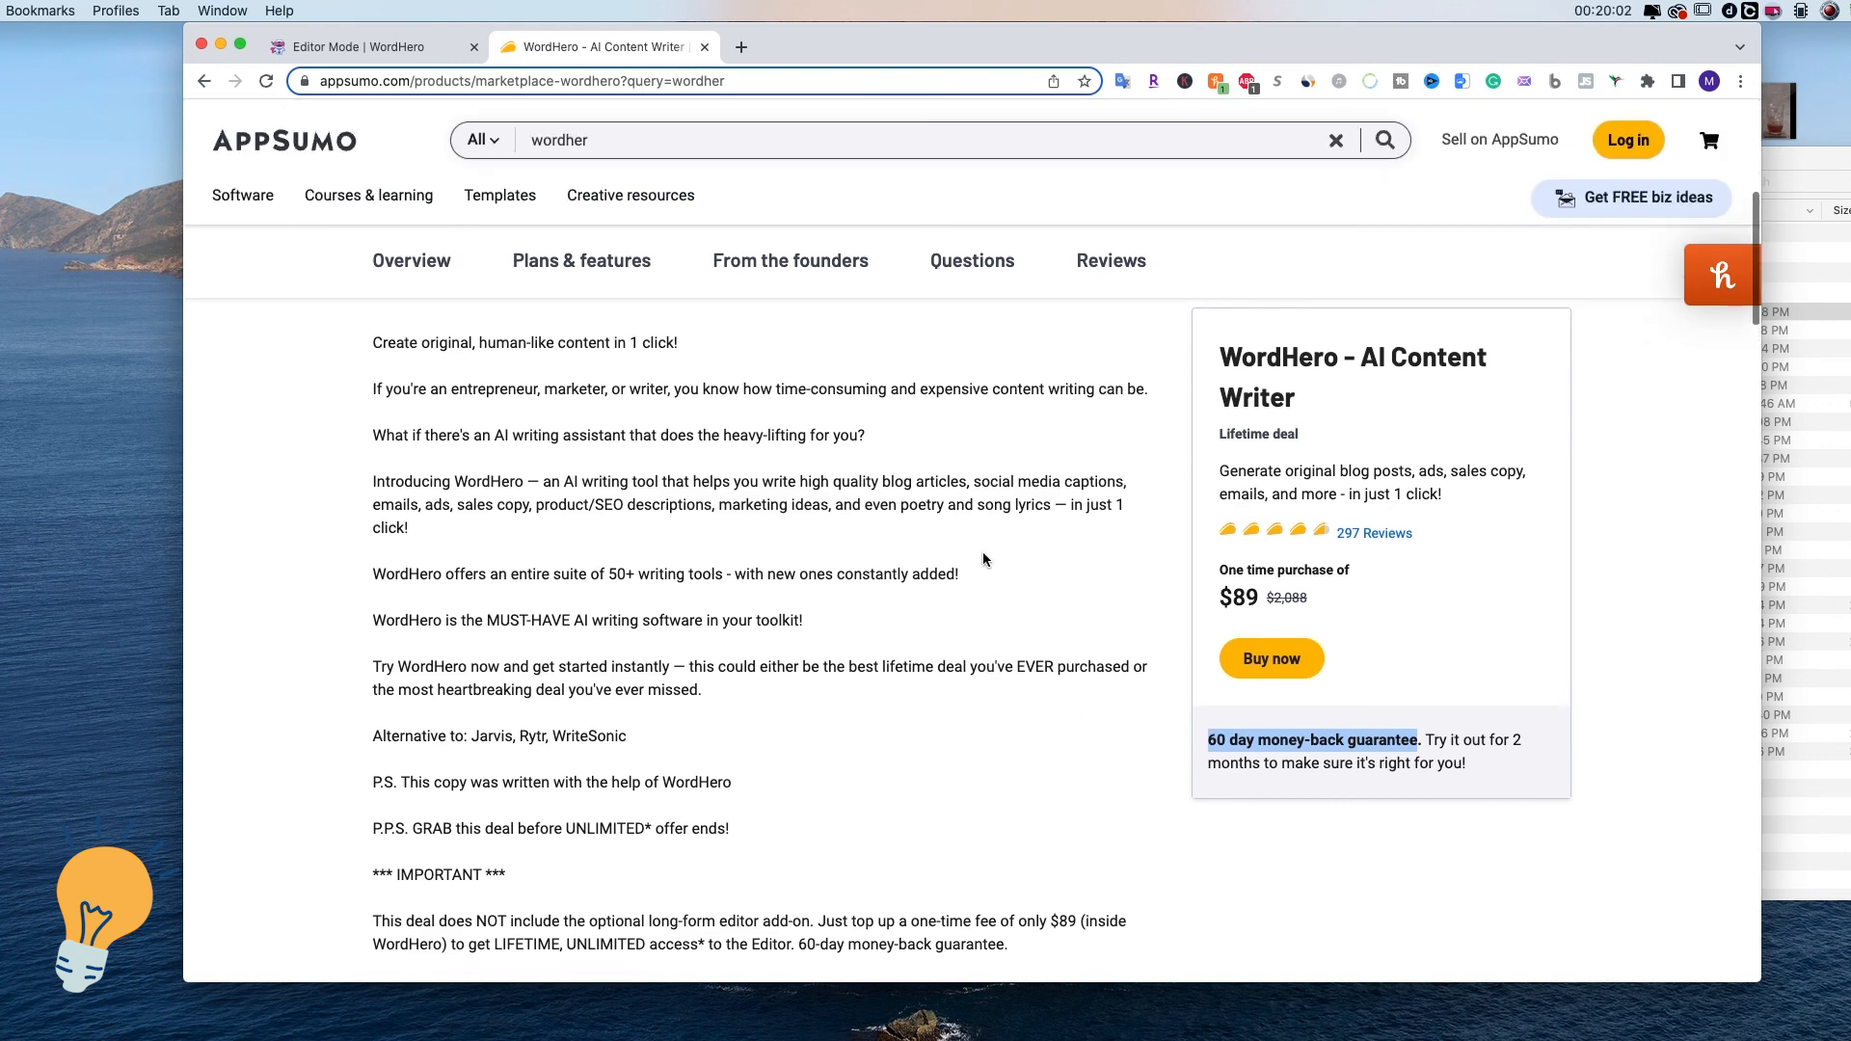
pyautogui.click(1239, 741)
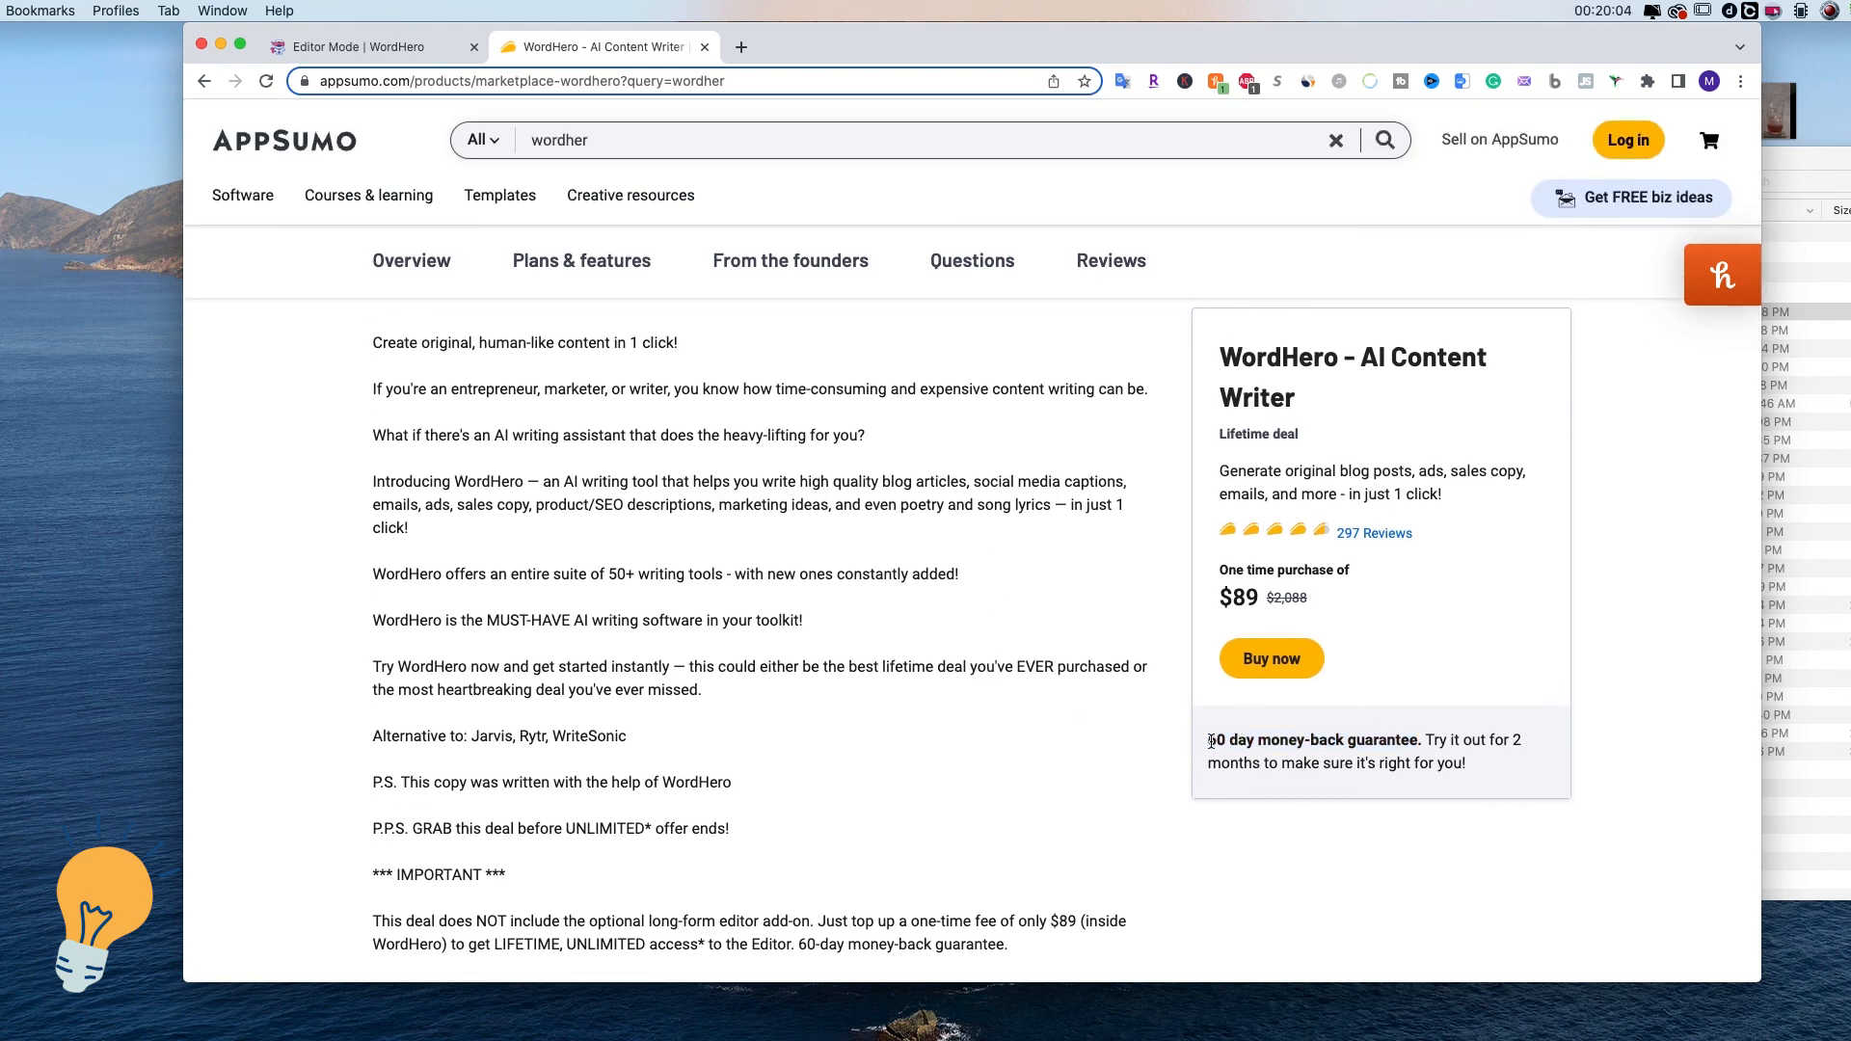
pyautogui.moveTo(1210, 741); pyautogui.dragTo(1231, 739)
pyautogui.click(1230, 739)
pyautogui.moveTo(1227, 740); pyautogui.dragTo(1416, 739)
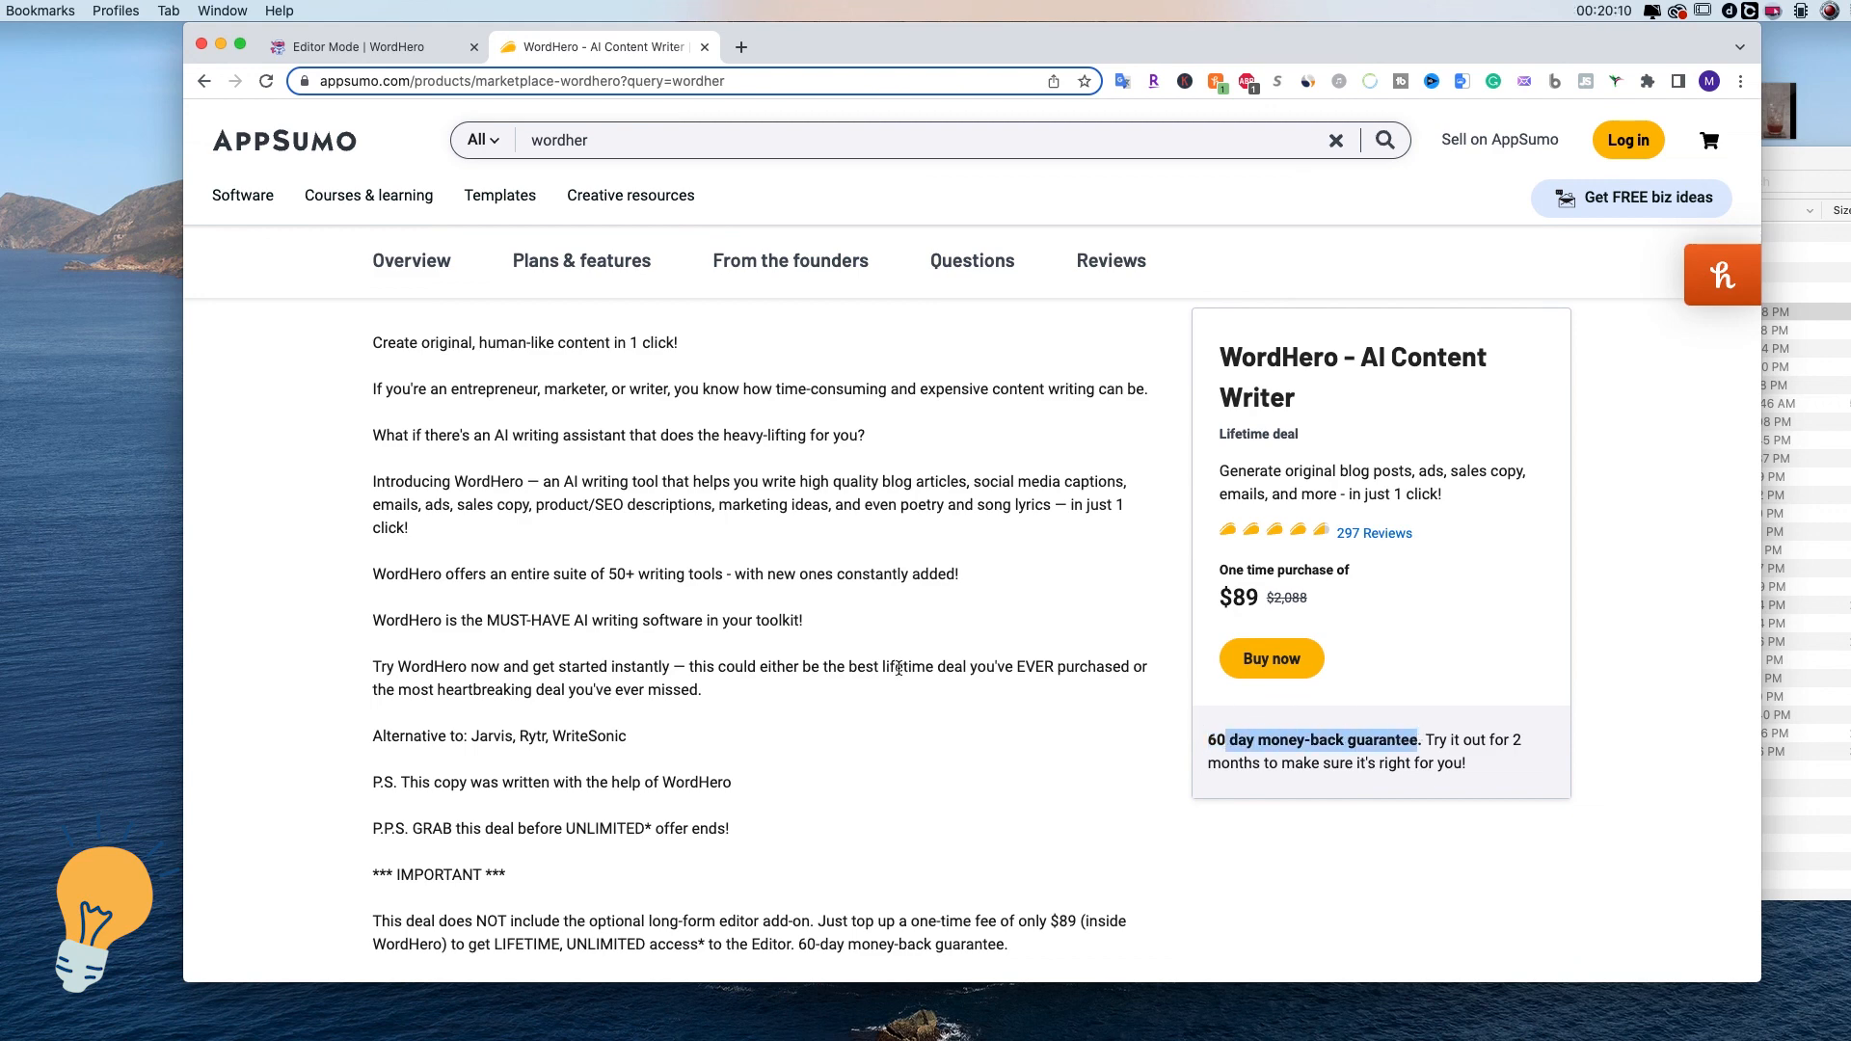
# Examine the deal page's At-a-glance section, product overview and purchase box, including the length of the refund period.
pyautogui.scroll(-1, 755, 660)
pyautogui.scroll(-5, 755, 660)
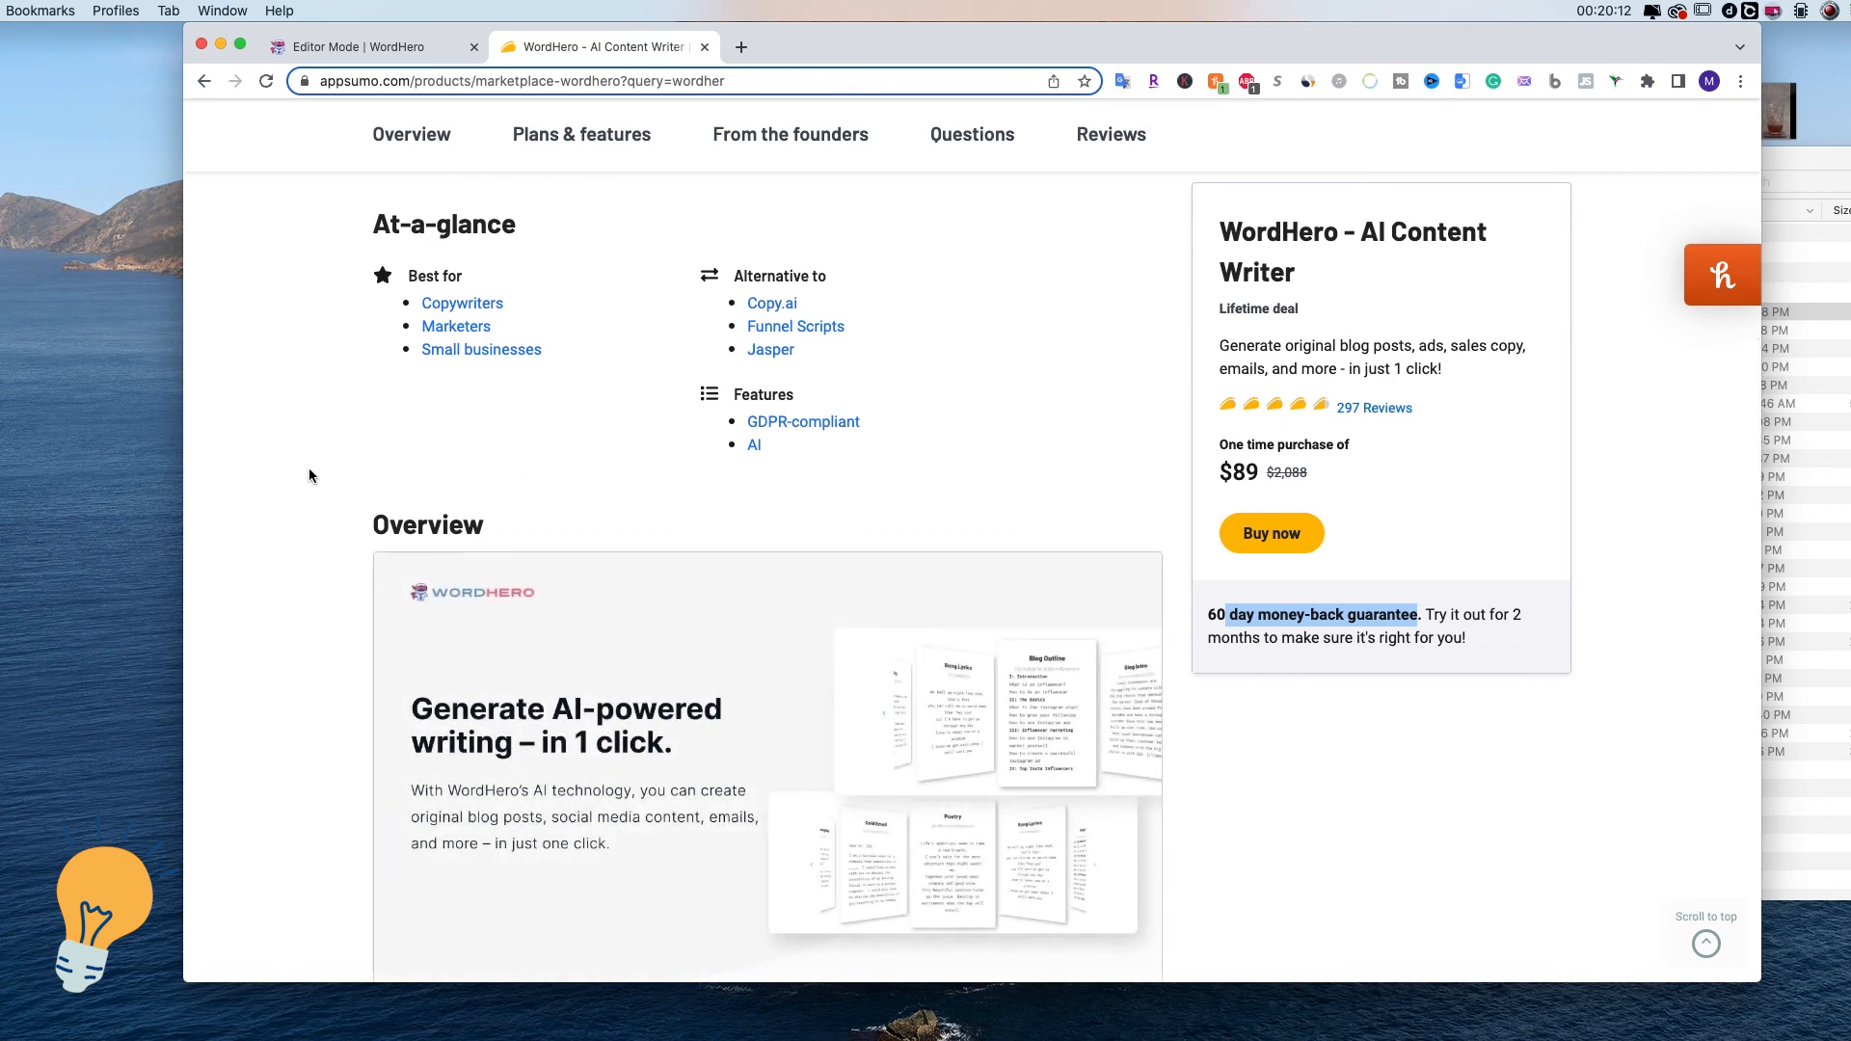
pyautogui.scroll(1, 309, 466)
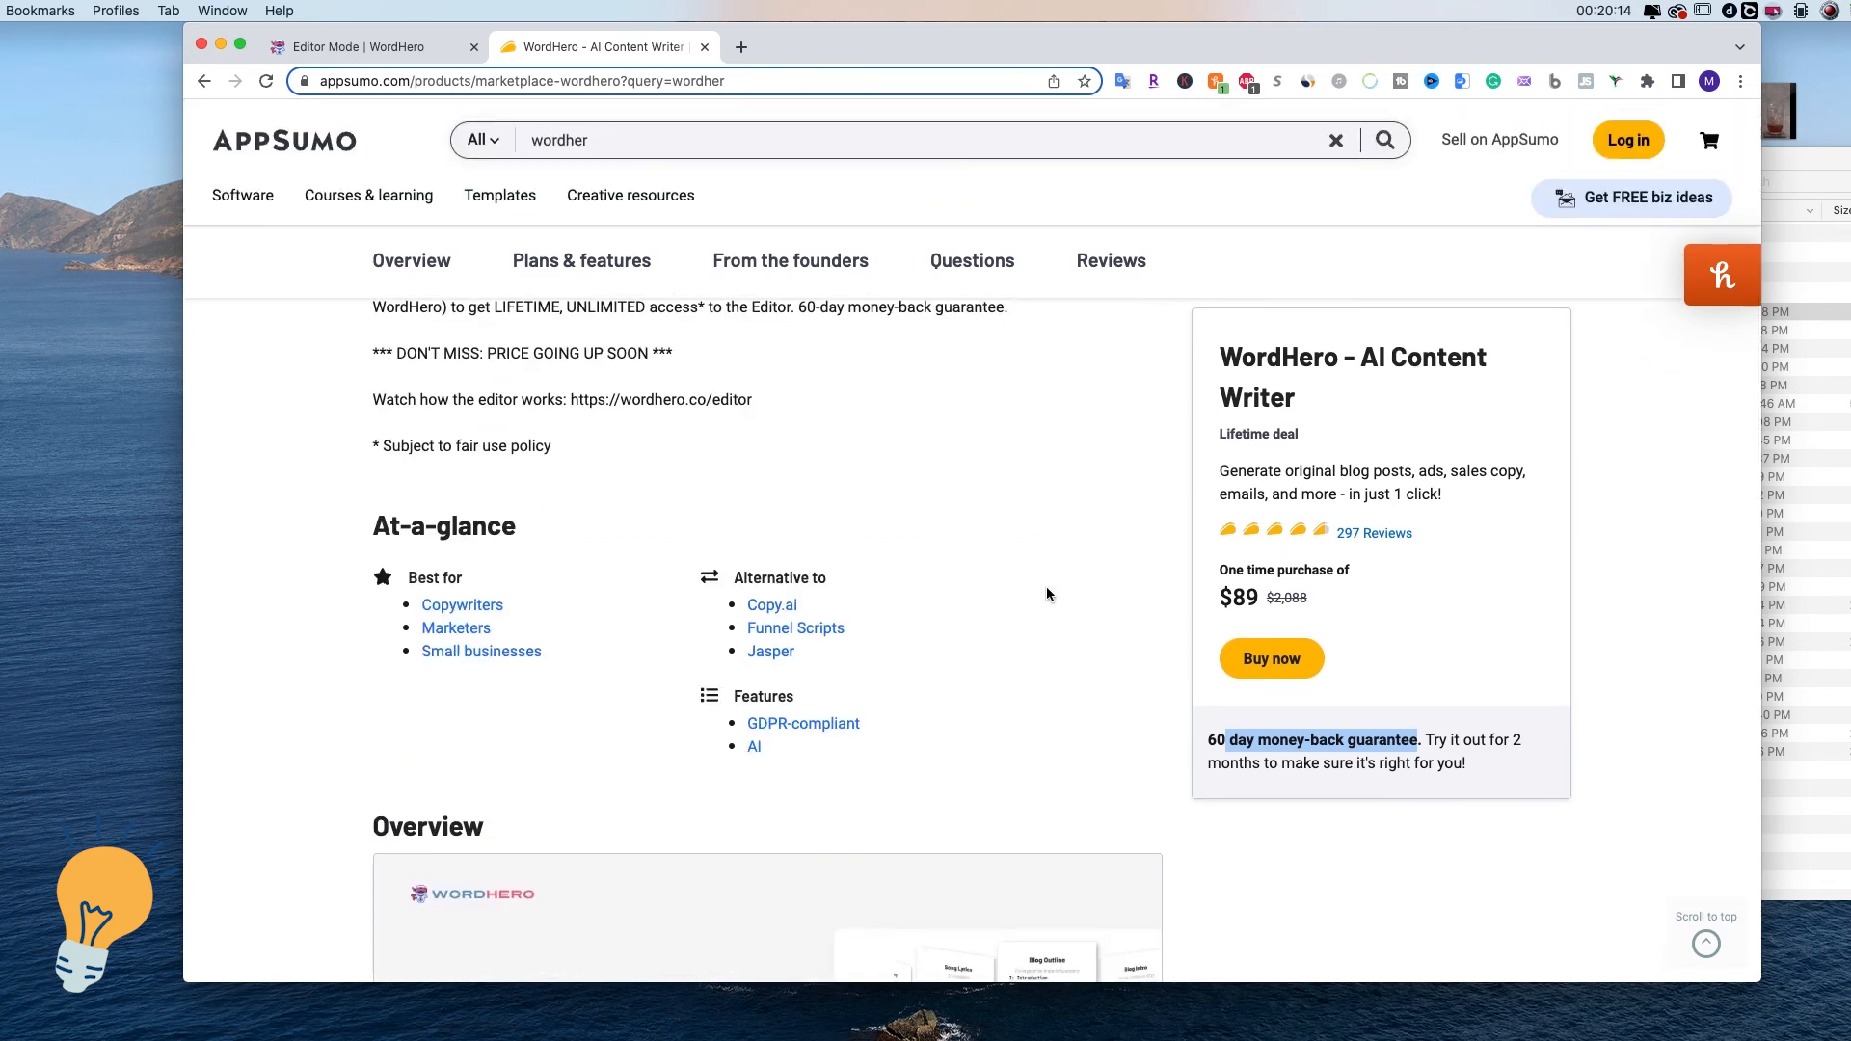
pyautogui.scroll(2, 1070, 605)
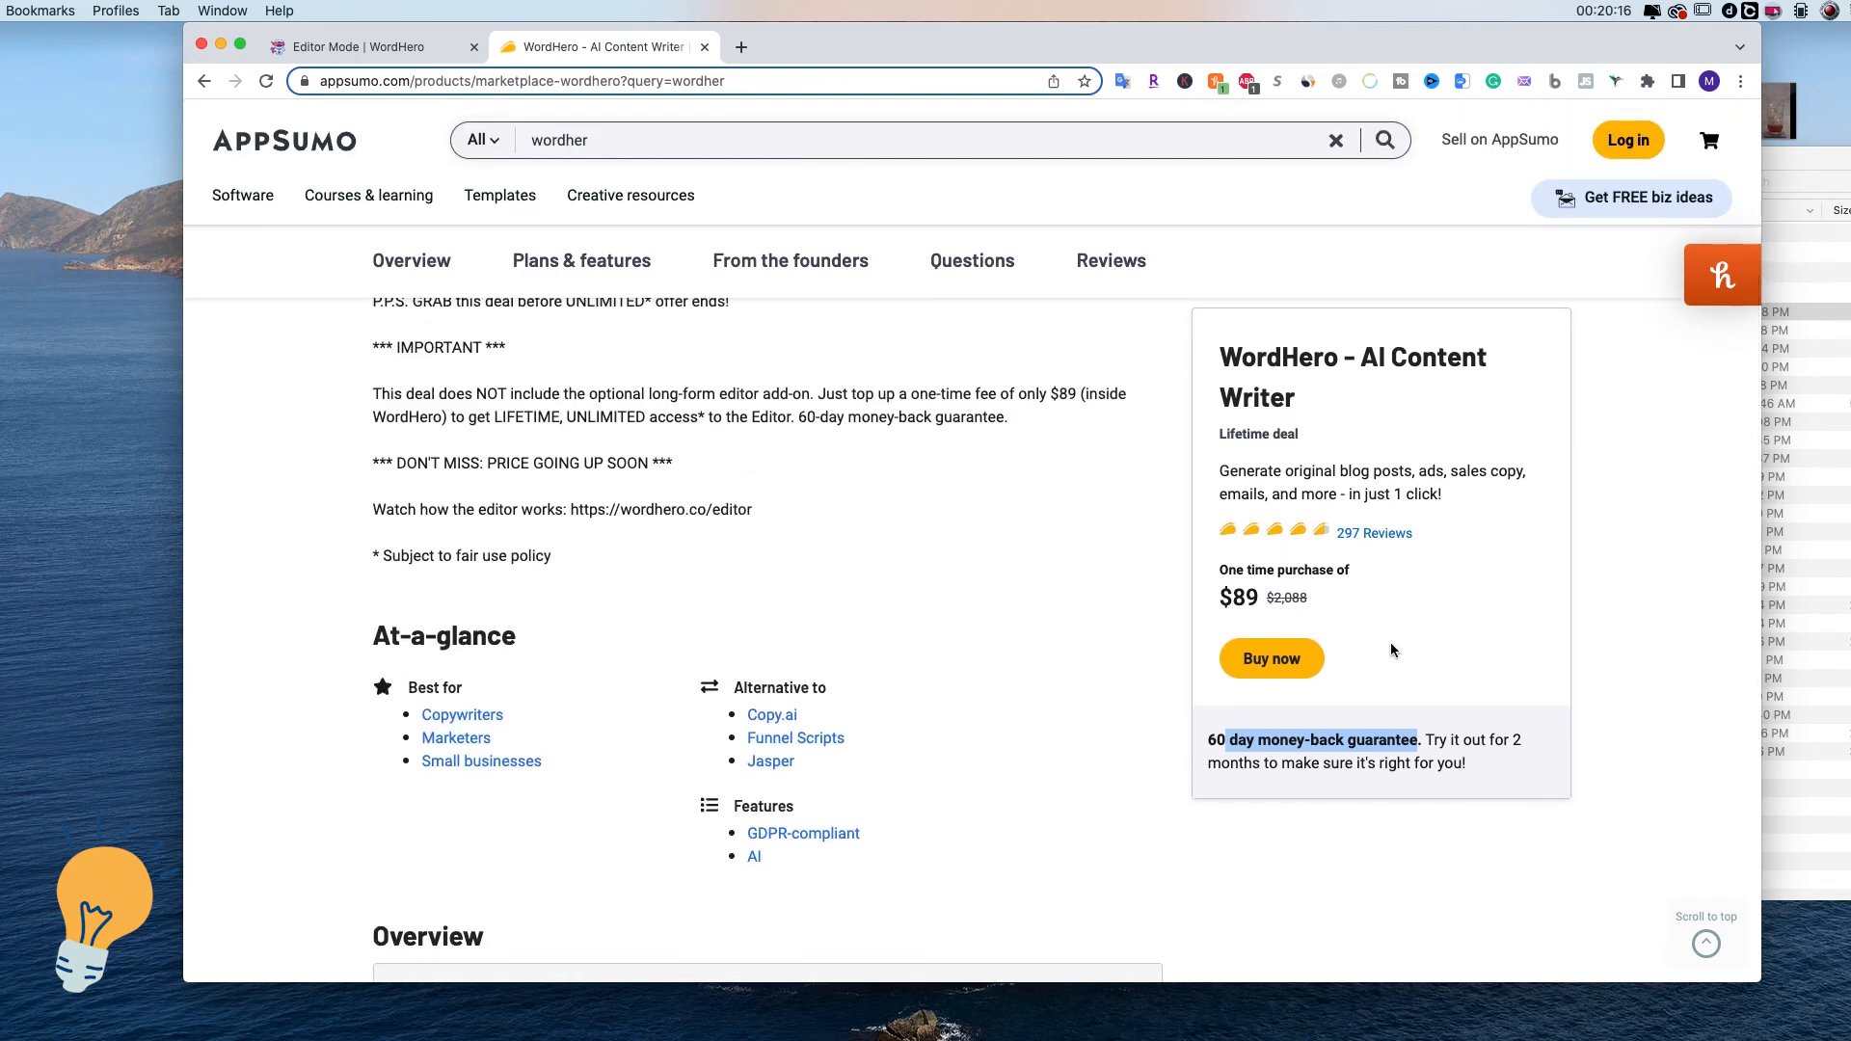
pyautogui.scroll(3, 1392, 647)
pyautogui.scroll(10, 1010, 608)
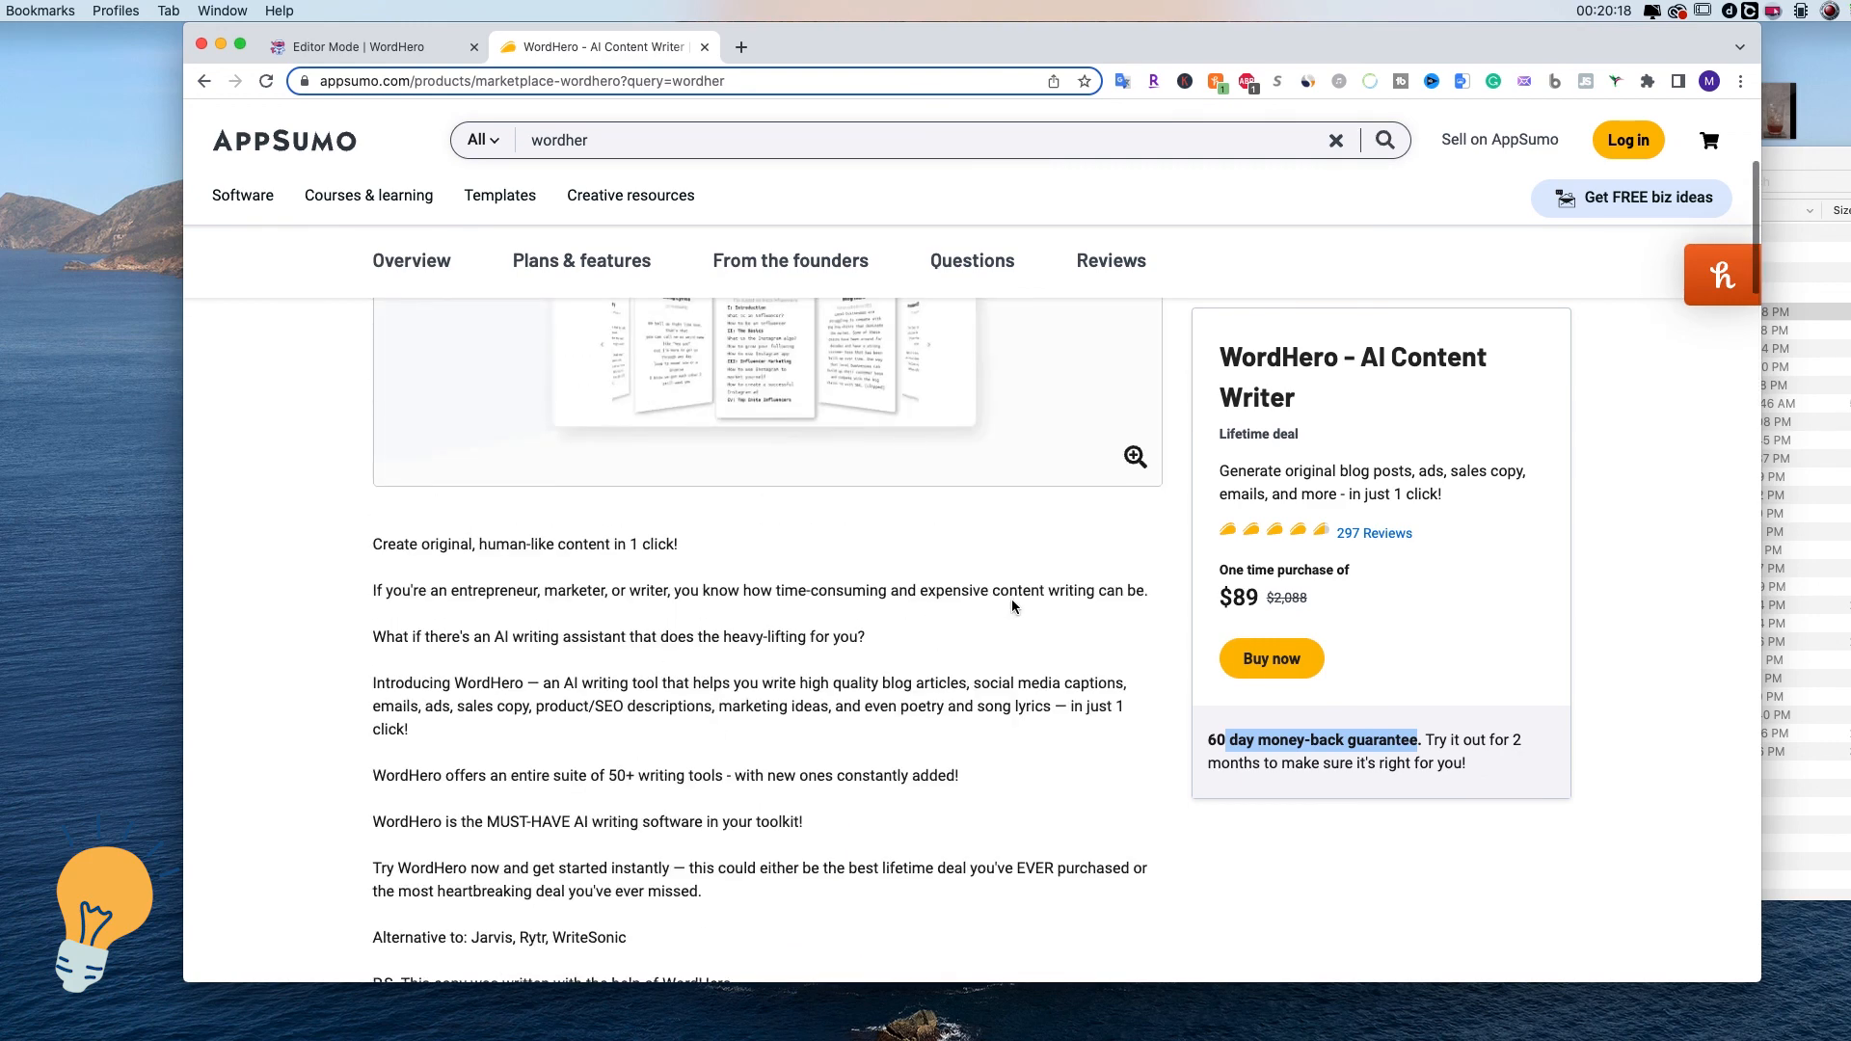
pyautogui.scroll(7, 1187, 575)
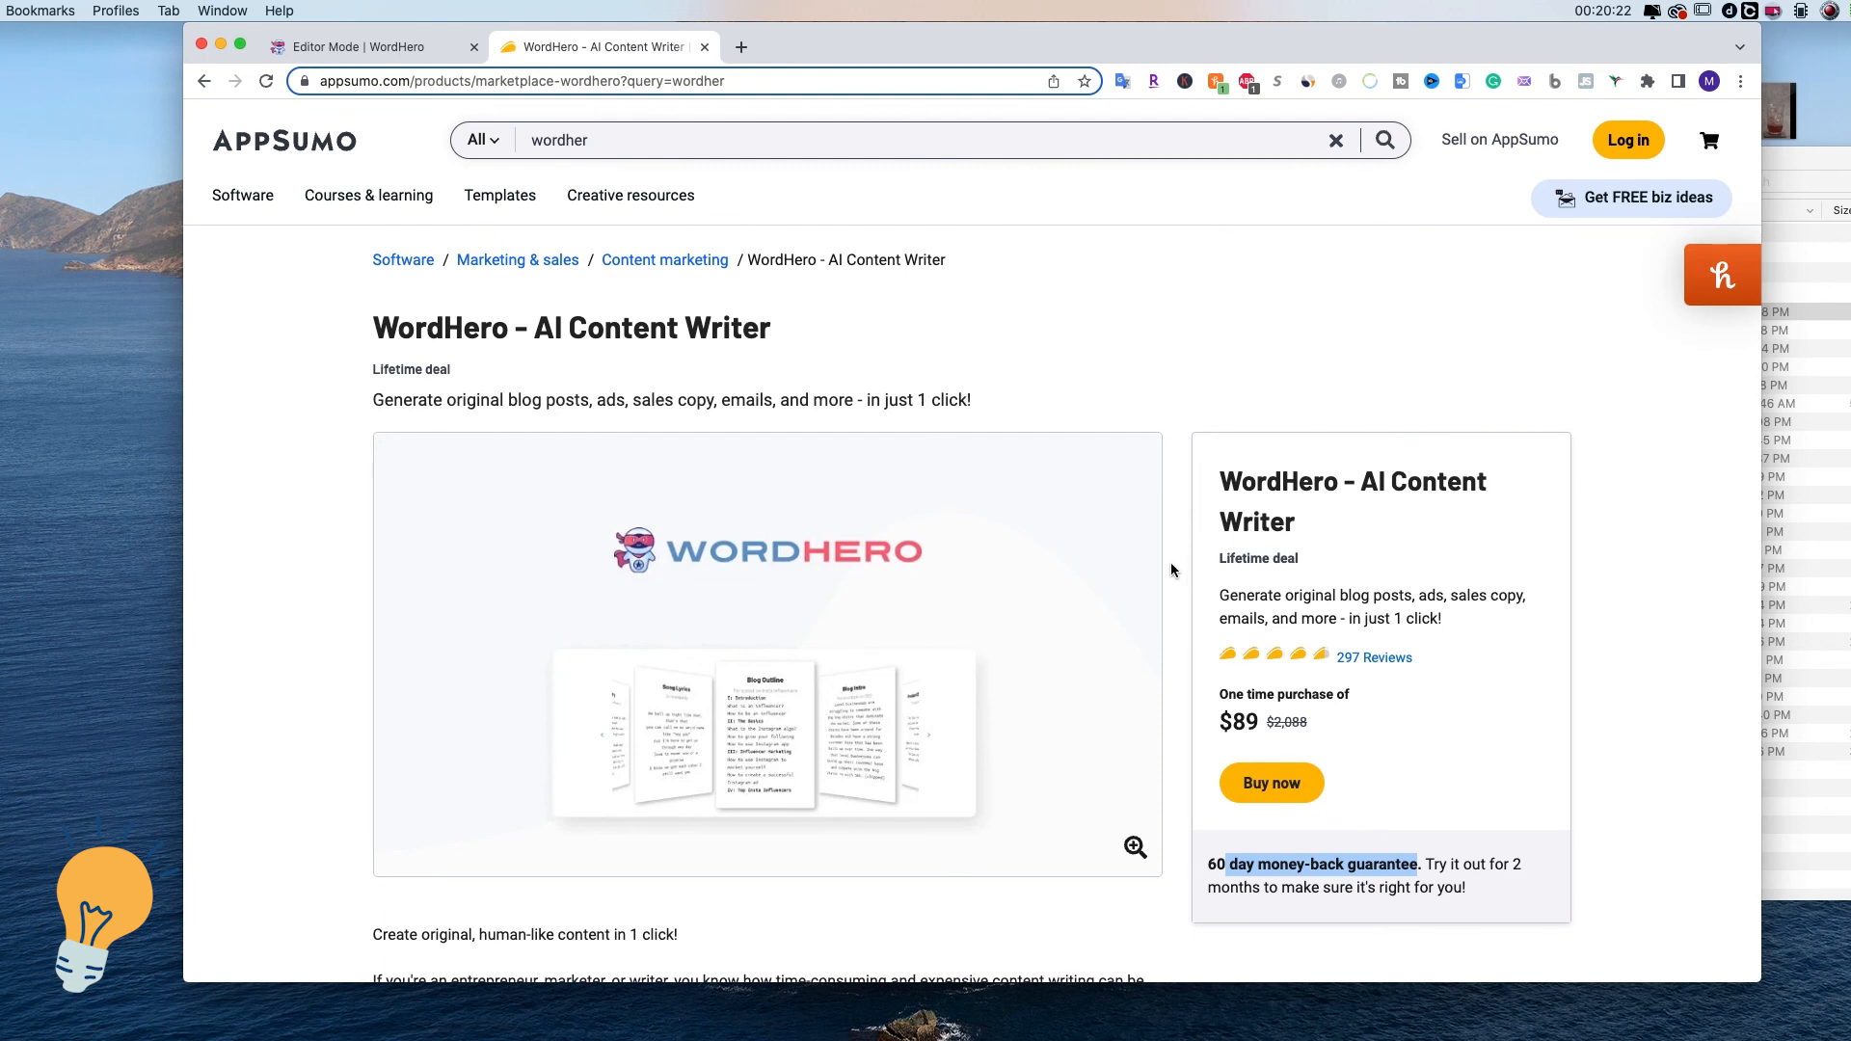
pyautogui.click(1425, 870)
pyautogui.moveTo(1258, 865); pyautogui.dragTo(1388, 870)
pyautogui.moveTo(1208, 870); pyautogui.dragTo(1208, 871)
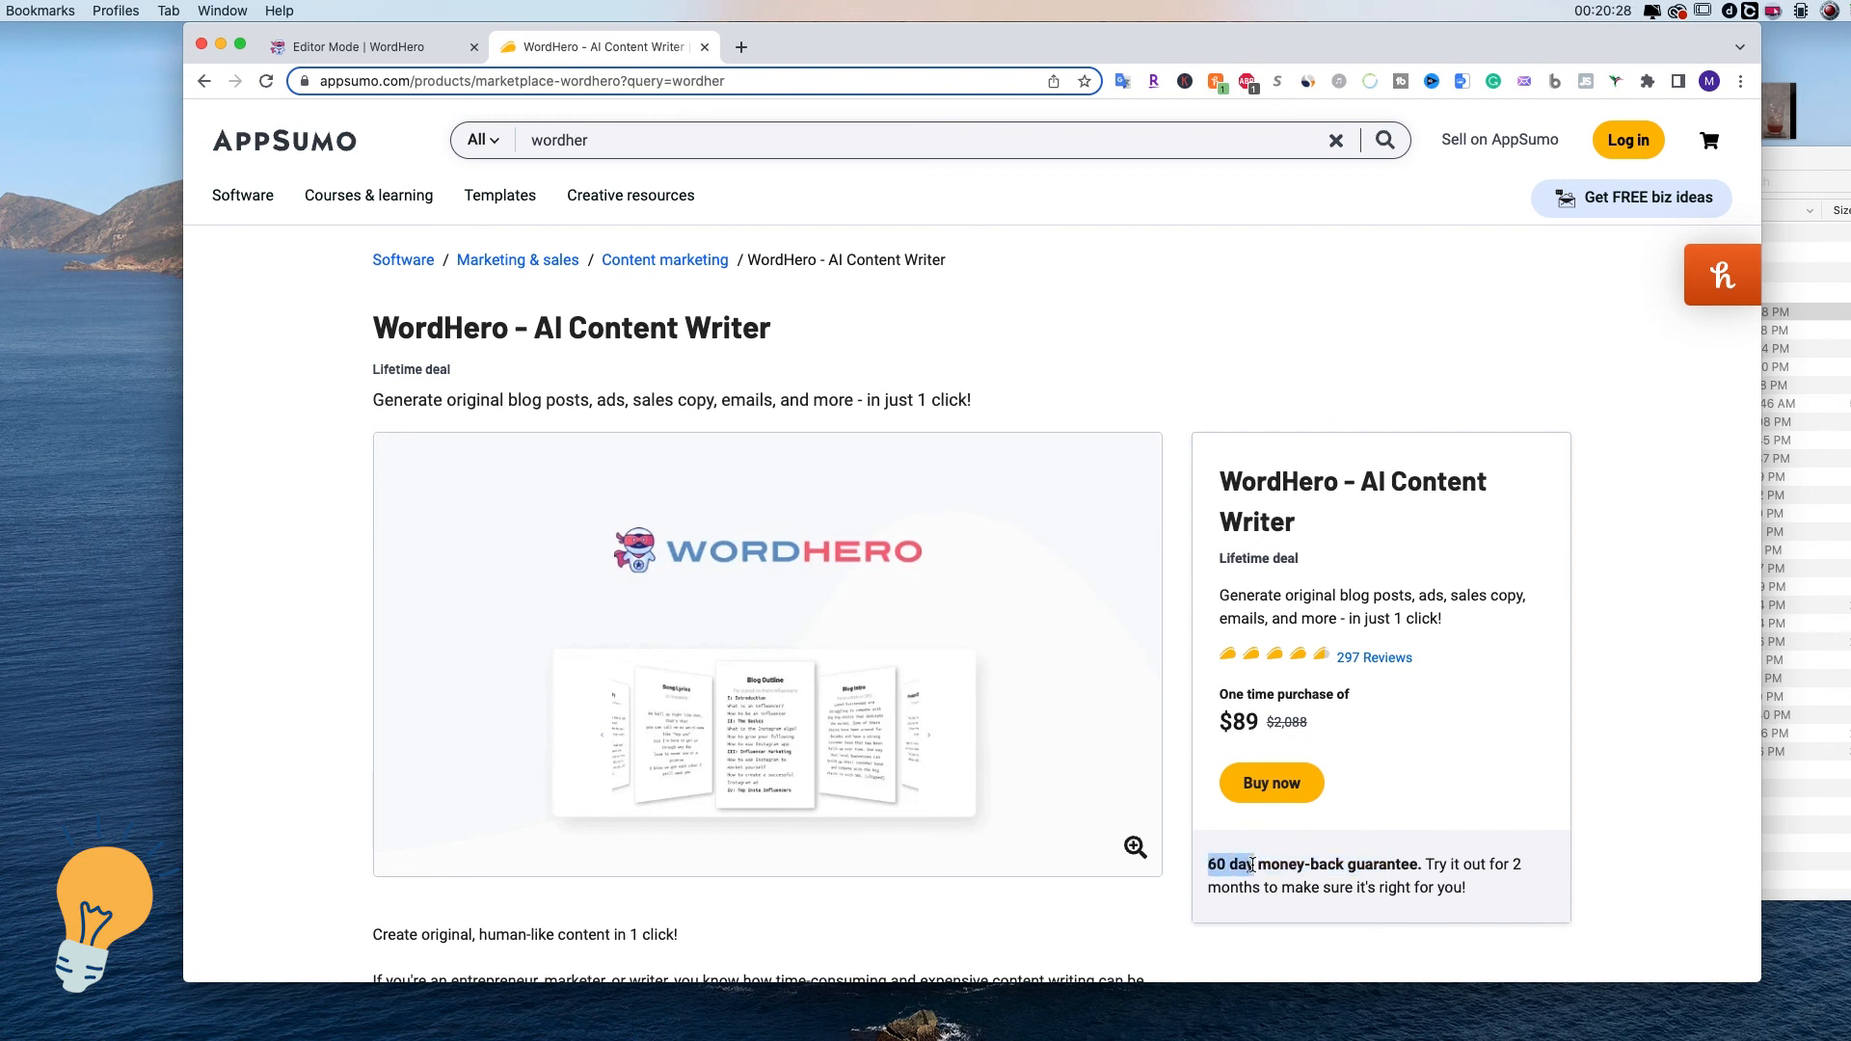